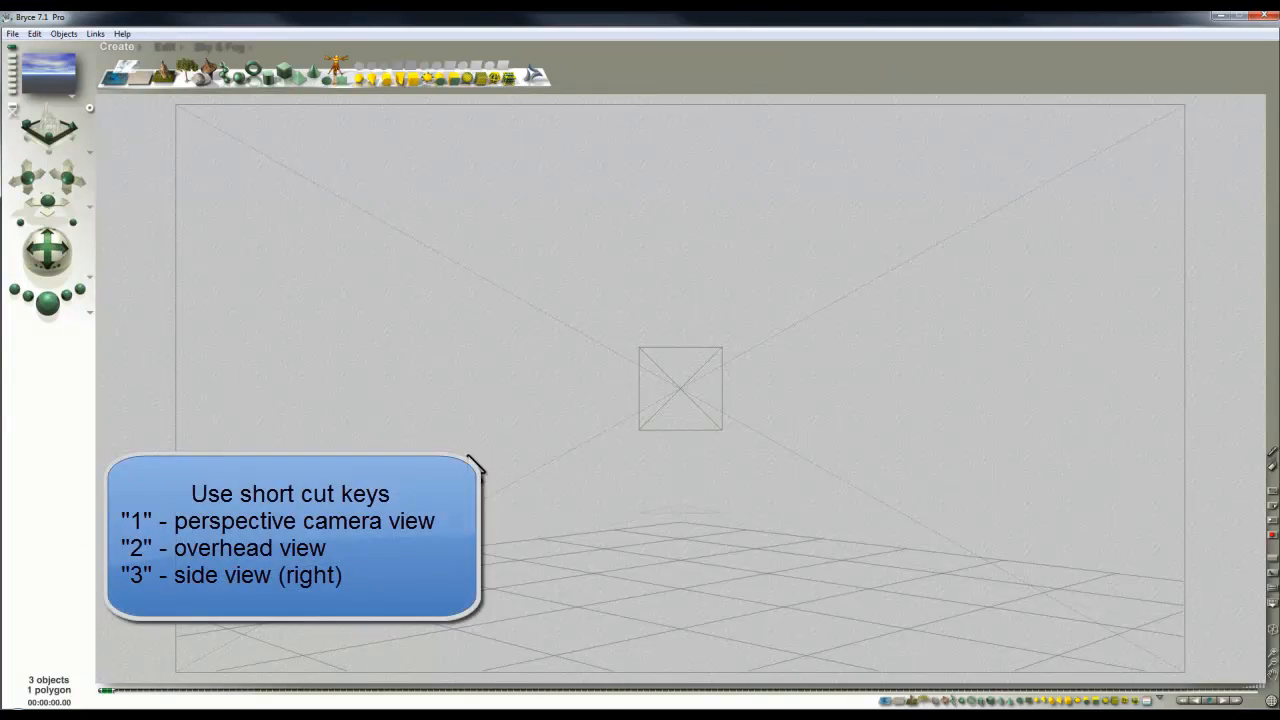
# - Show the scene from above and add a terrain at the centre of the ground plane
pyautogui.press('2')
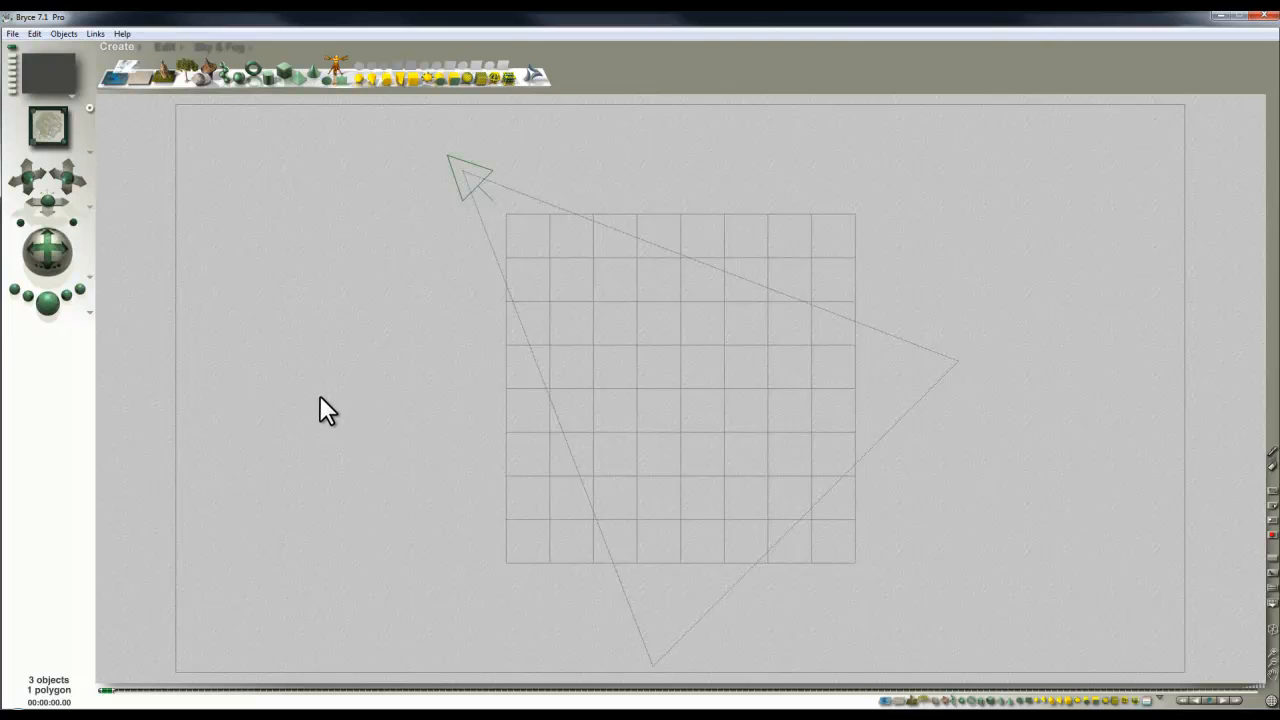
pyautogui.click(166, 71)
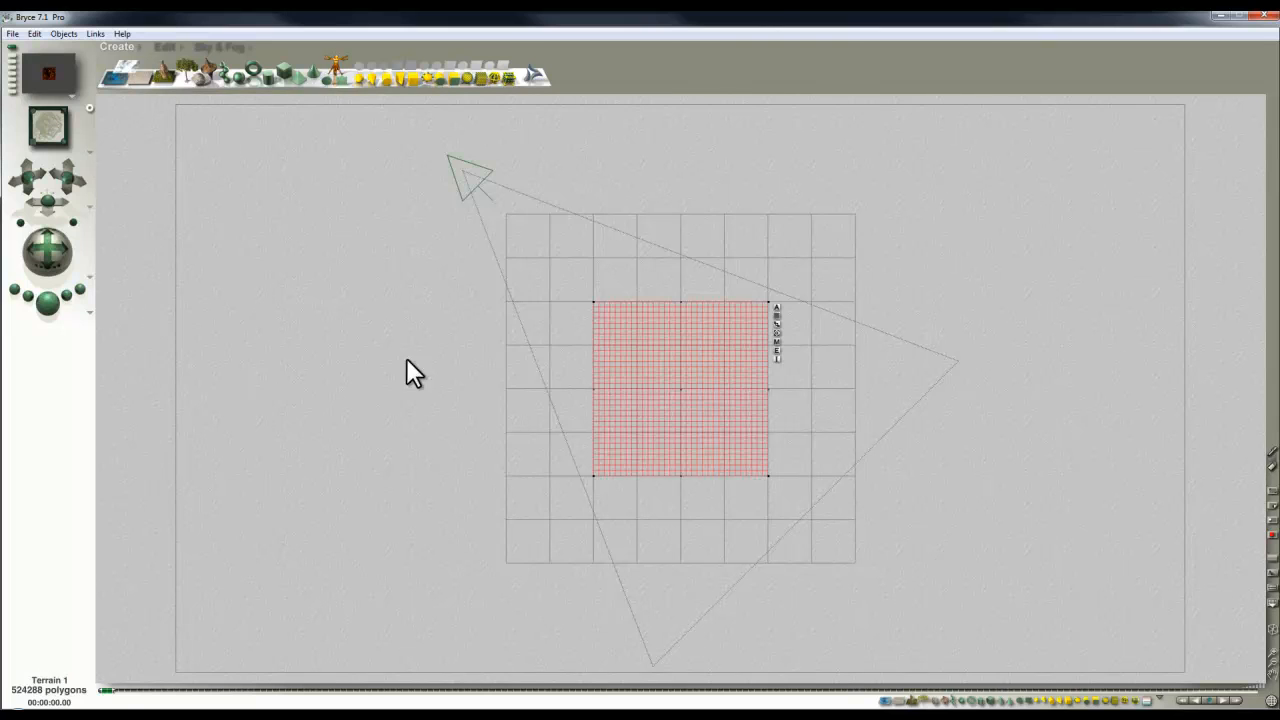
pyautogui.click(1056, 528)
# - Move the camera to the middle of the ground plane's near edge and rotate it to face the terrain
pyautogui.click(465, 180)
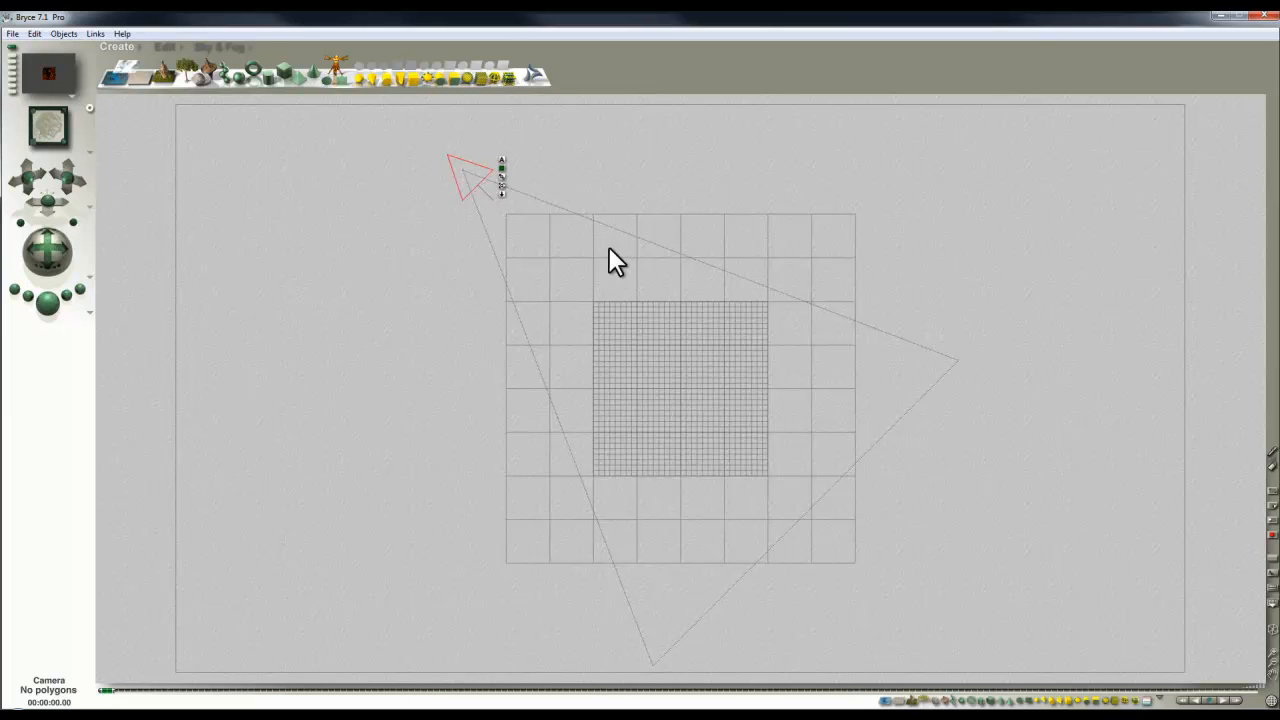
pyautogui.moveTo(478, 182); pyautogui.dragTo(684, 612)
pyautogui.click(167, 46)
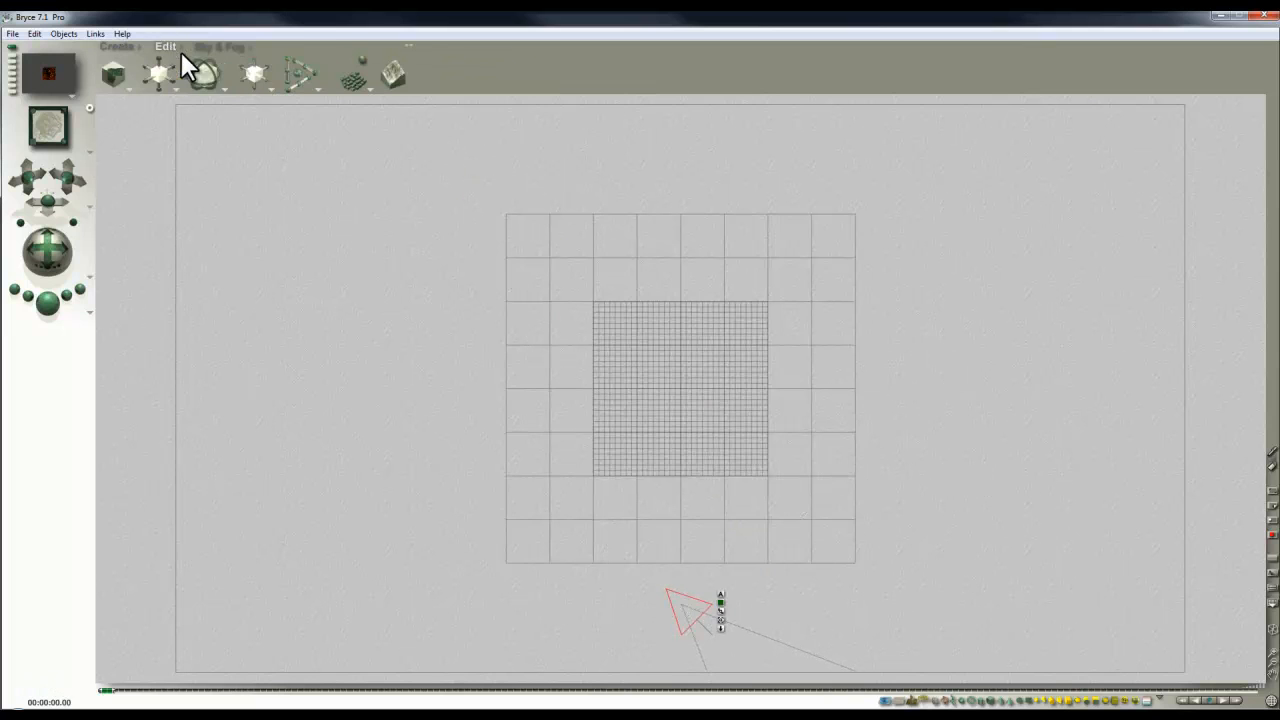
pyautogui.moveTo(210, 87); pyautogui.dragTo(73, 87)
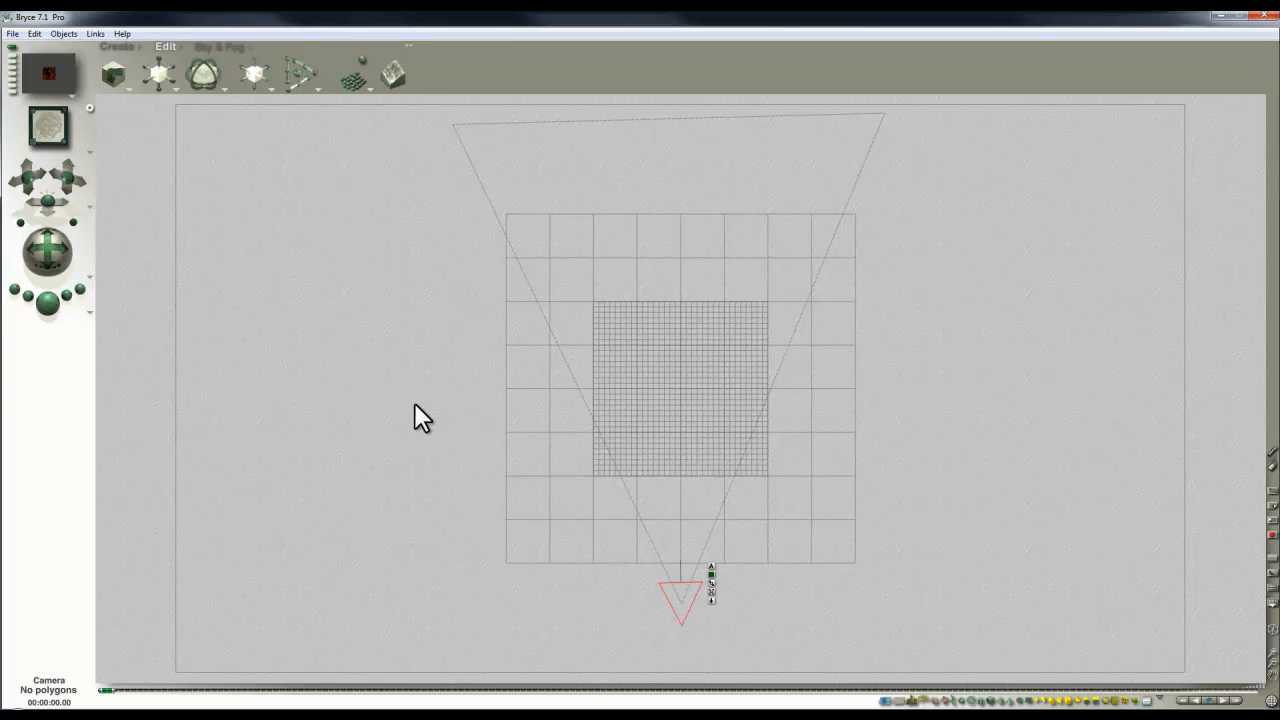
# - Reposition the sun behind the terrain, opposite the camera, using the Sun Control
pyautogui.click(216, 45)
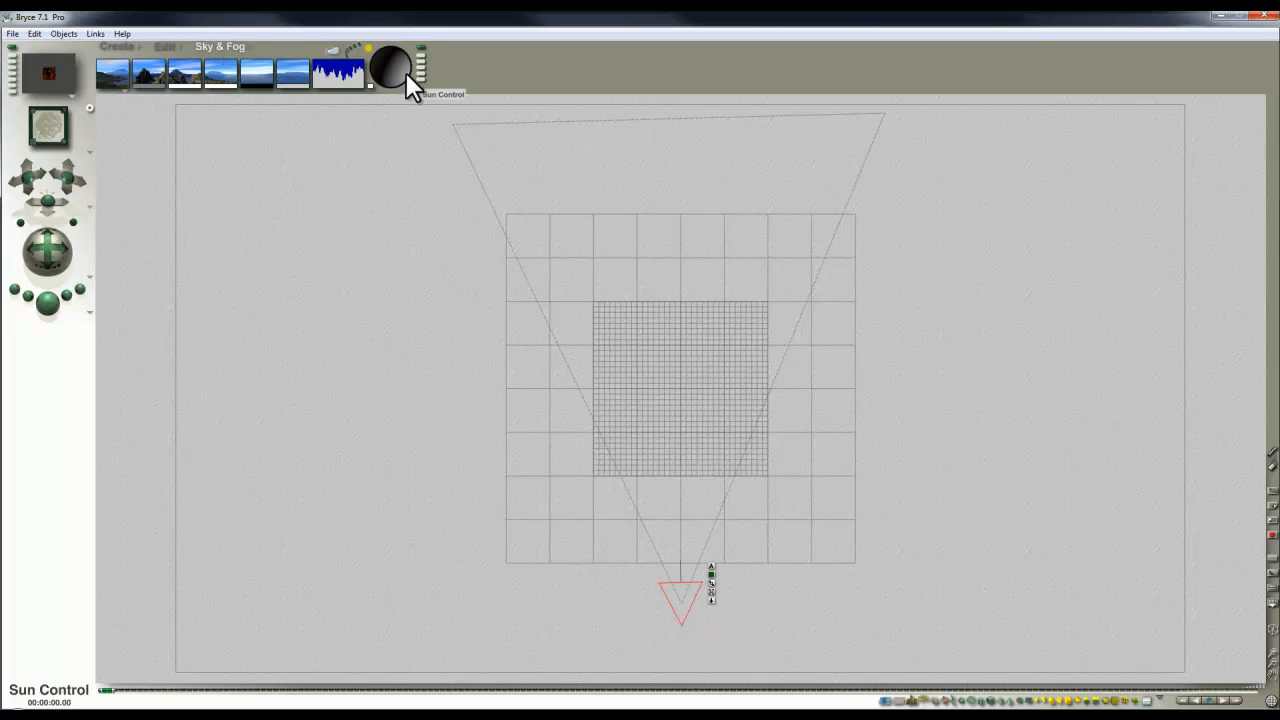
pyautogui.moveTo(405, 72)
pyautogui.mouseDown()
pyautogui.moveTo(393, 57)
pyautogui.moveTo(374, 72)
pyautogui.mouseUp()
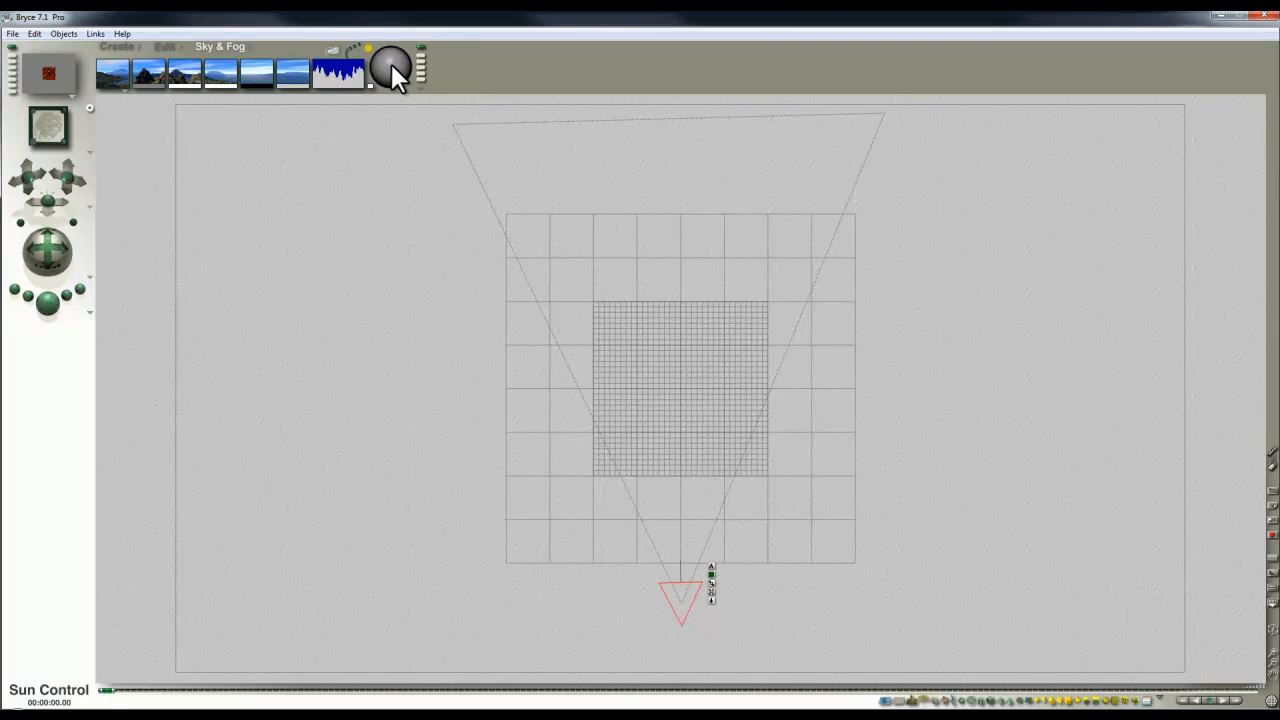
pyautogui.moveTo(390, 72); pyautogui.dragTo(392, 53)
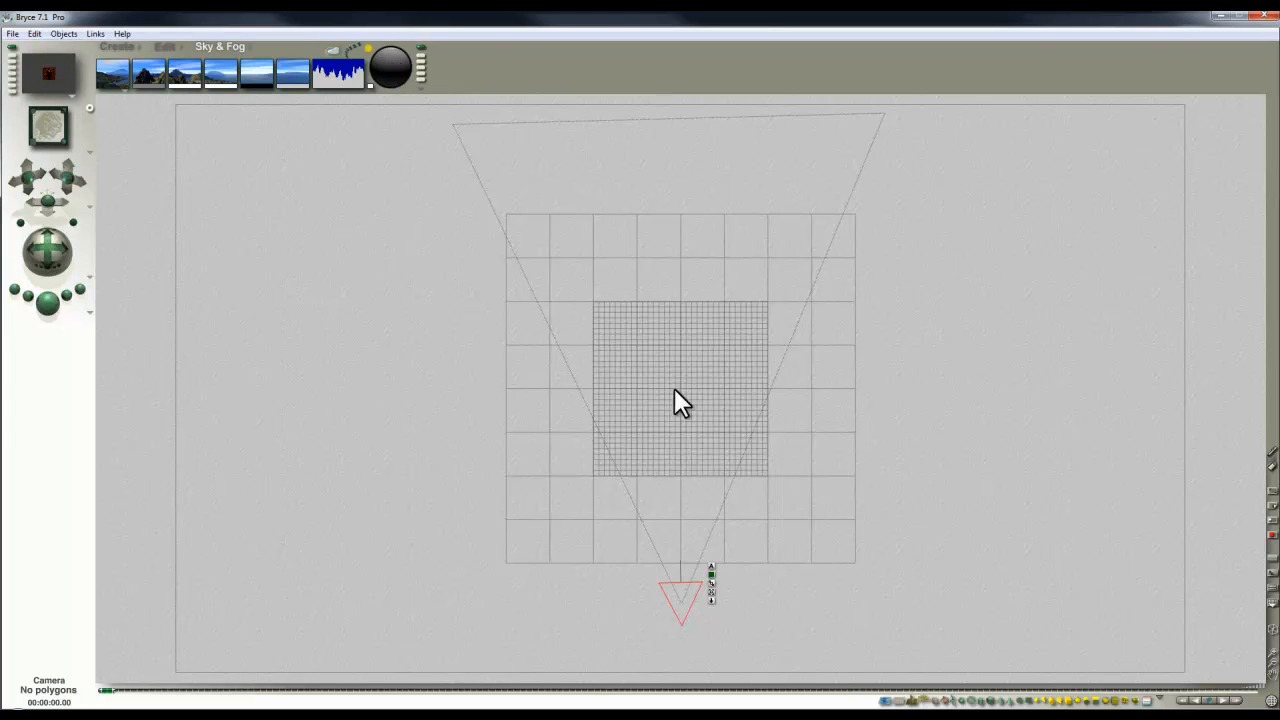
# - Render the scene from the perspective camera view, and return to the overhead view
pyautogui.press('1')
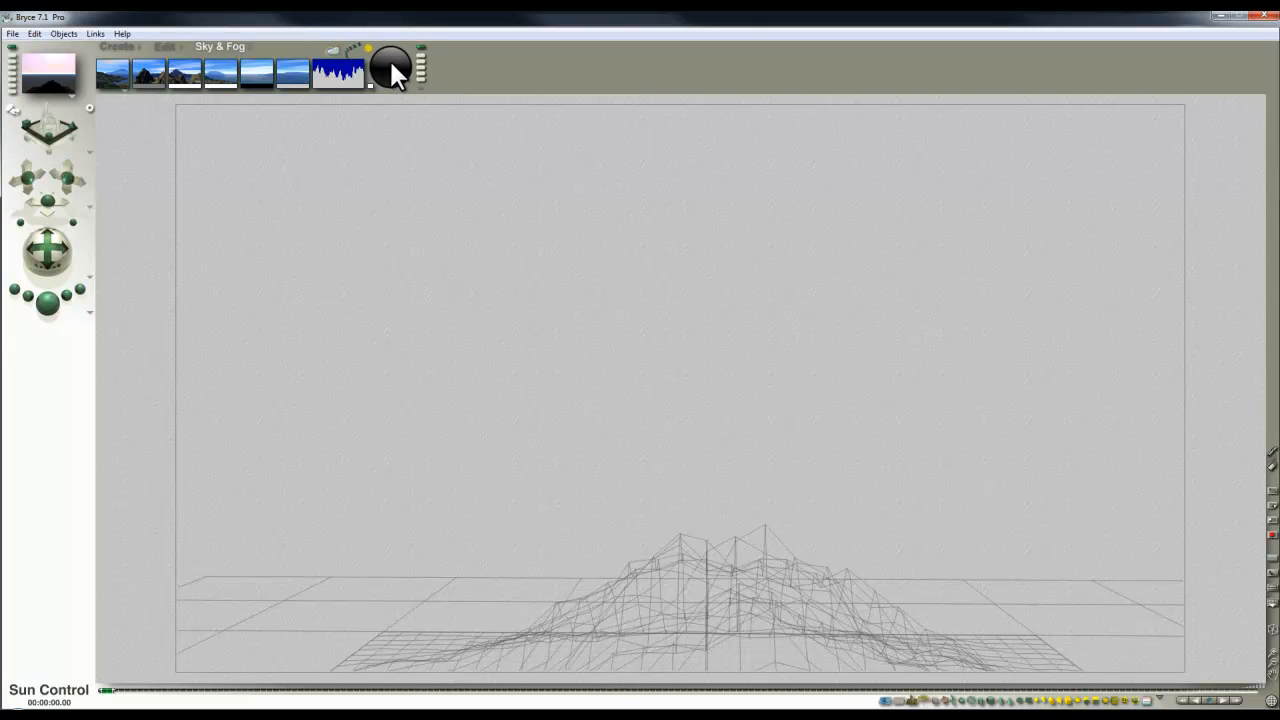
pyautogui.click(45, 300)
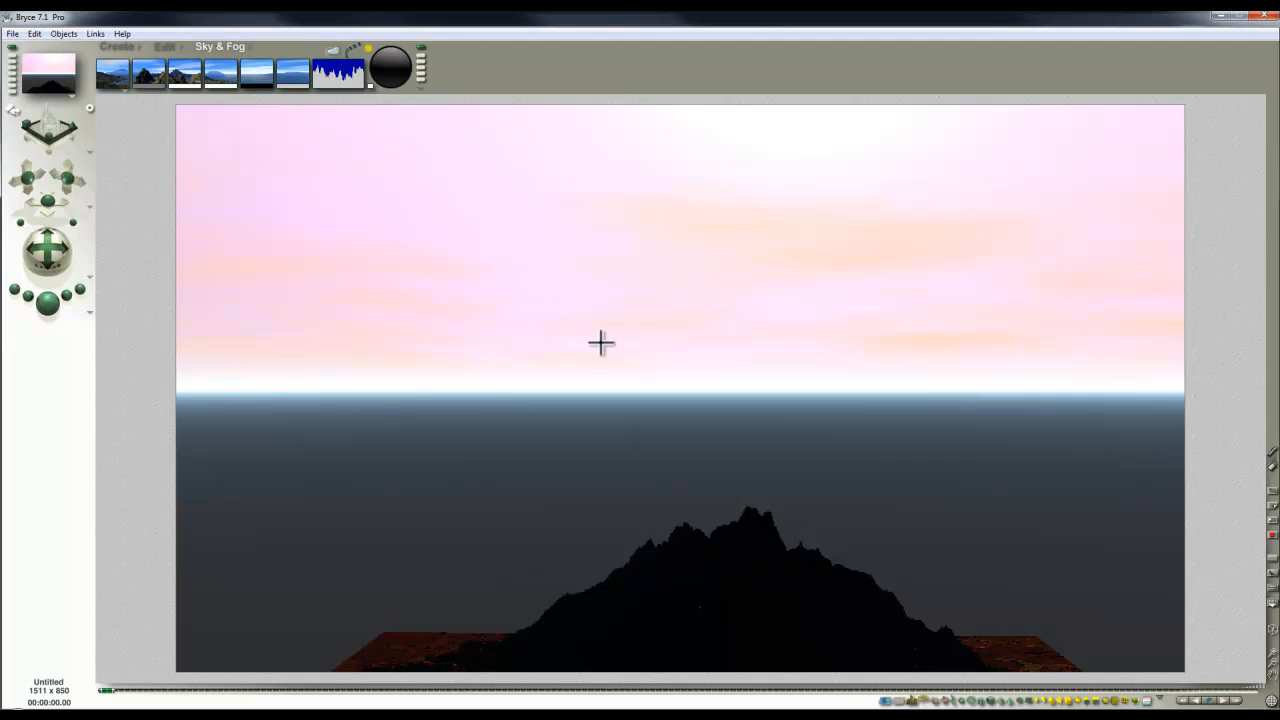
pyautogui.press('2')
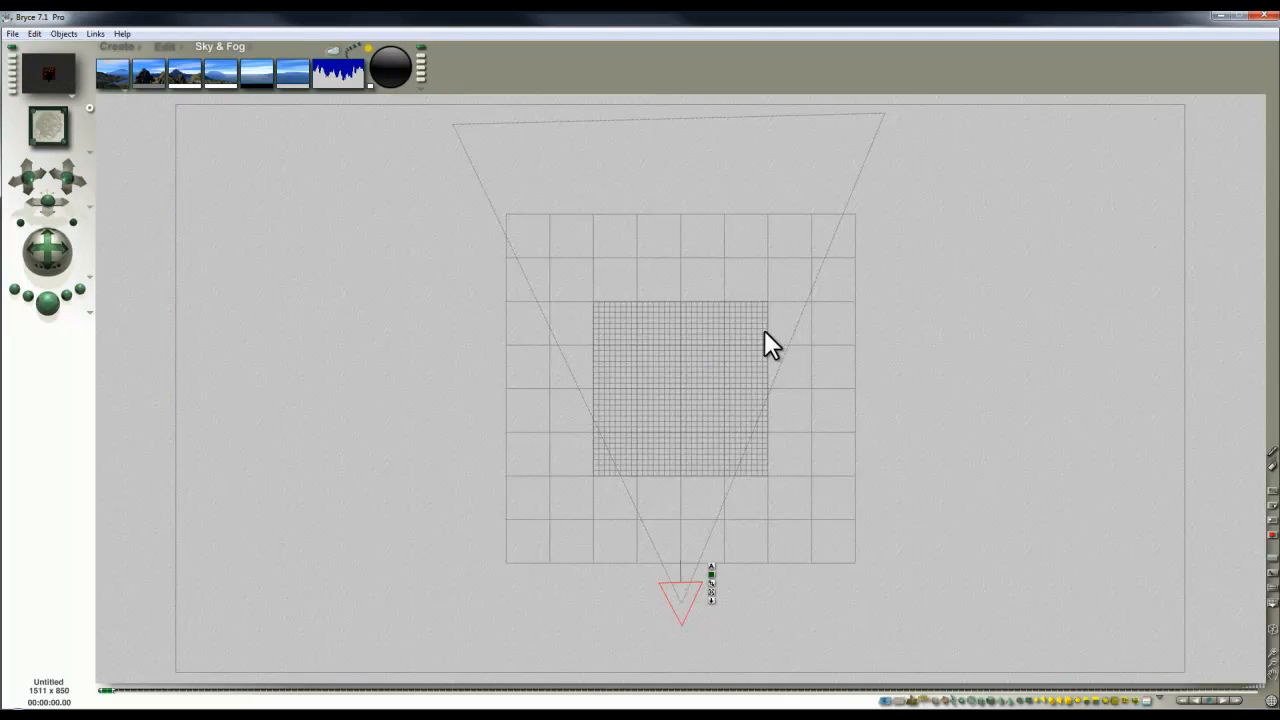
# - Nudge the ground plane slightly, and select Terrain 1 from the overlapping objects
pyautogui.click(679, 393)
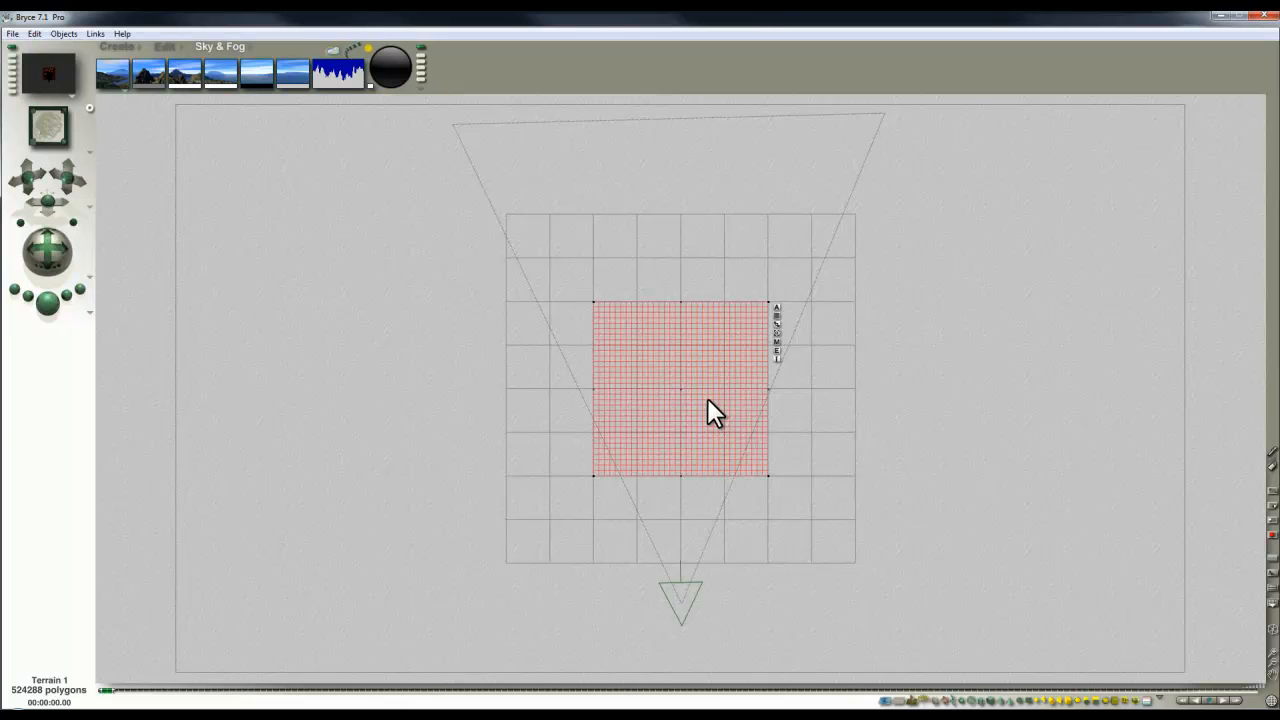
pyautogui.click(825, 386)
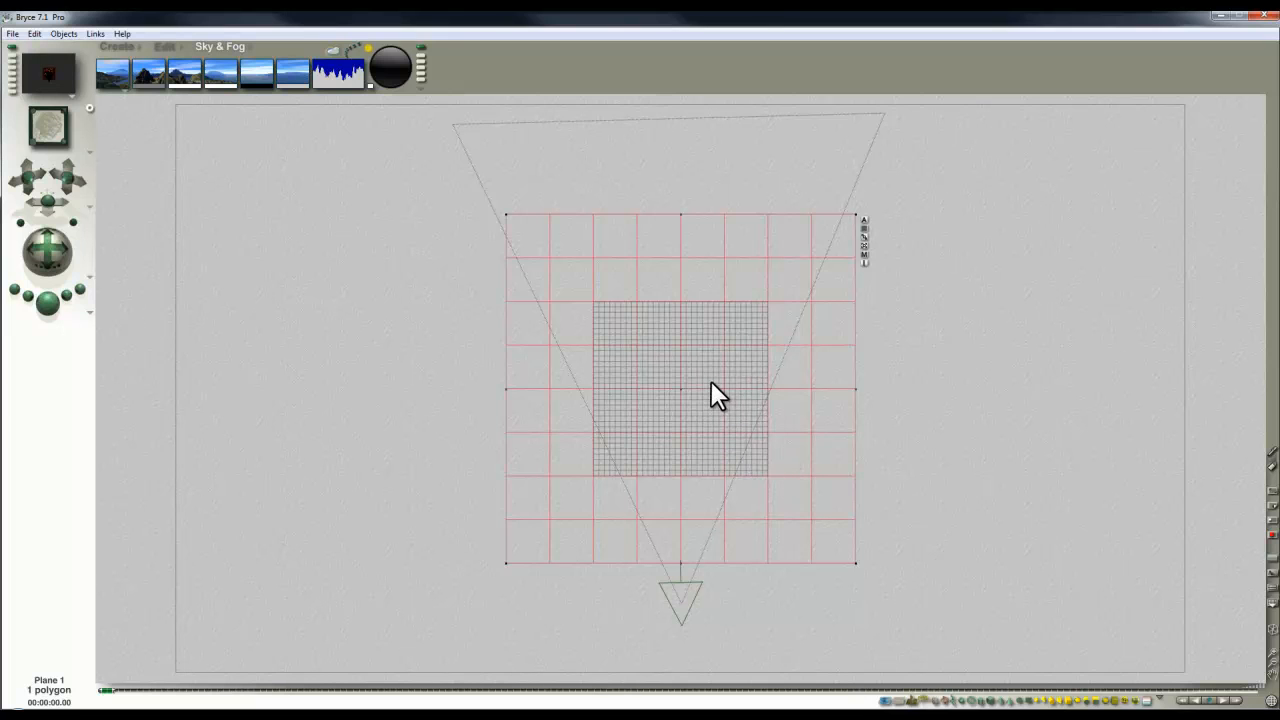
pyautogui.moveTo(710, 381)
pyautogui.mouseDown()
pyautogui.moveTo(677, 403)
pyautogui.moveTo(691, 388)
pyautogui.mouseUp()
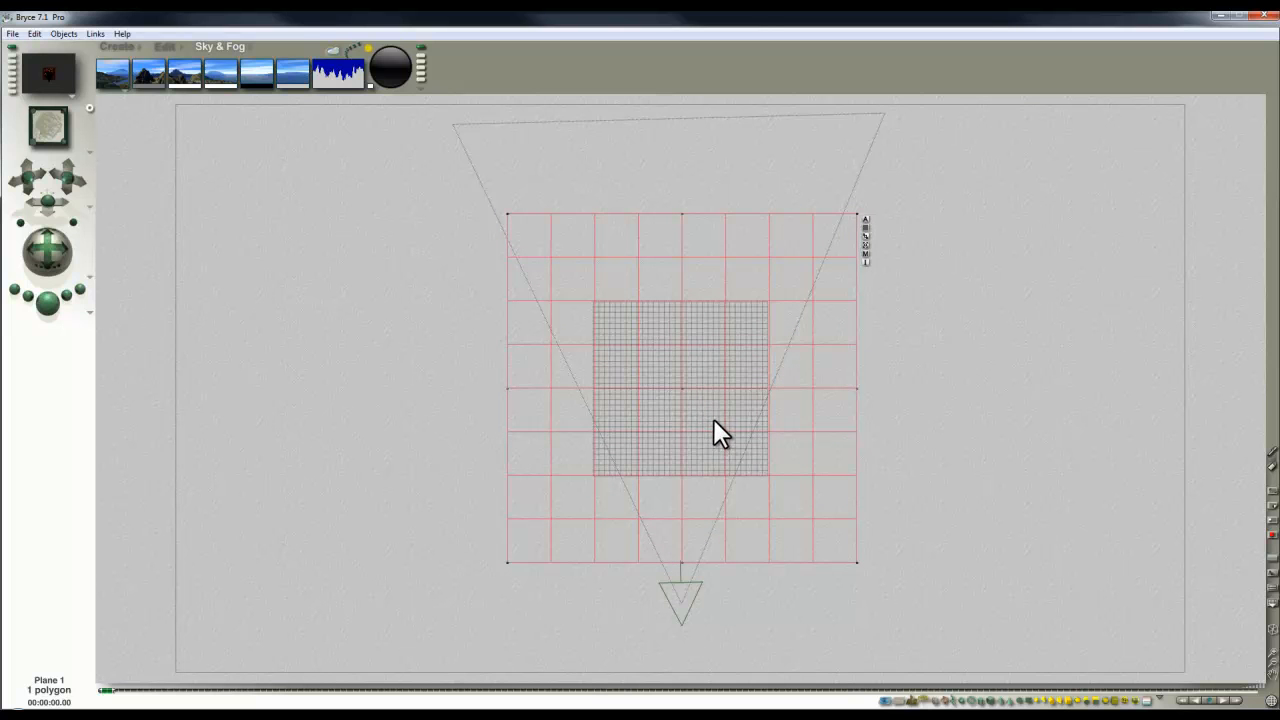
pyautogui.rightClick(711, 409)
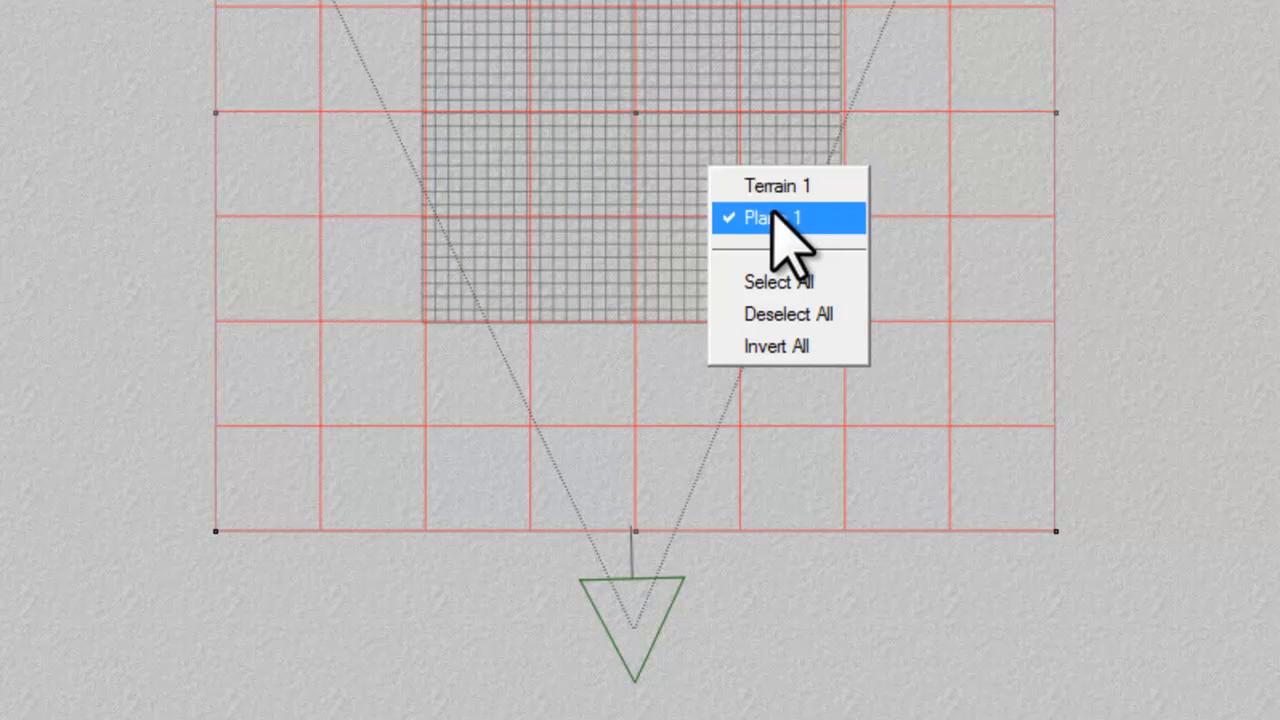
pyautogui.click(783, 187)
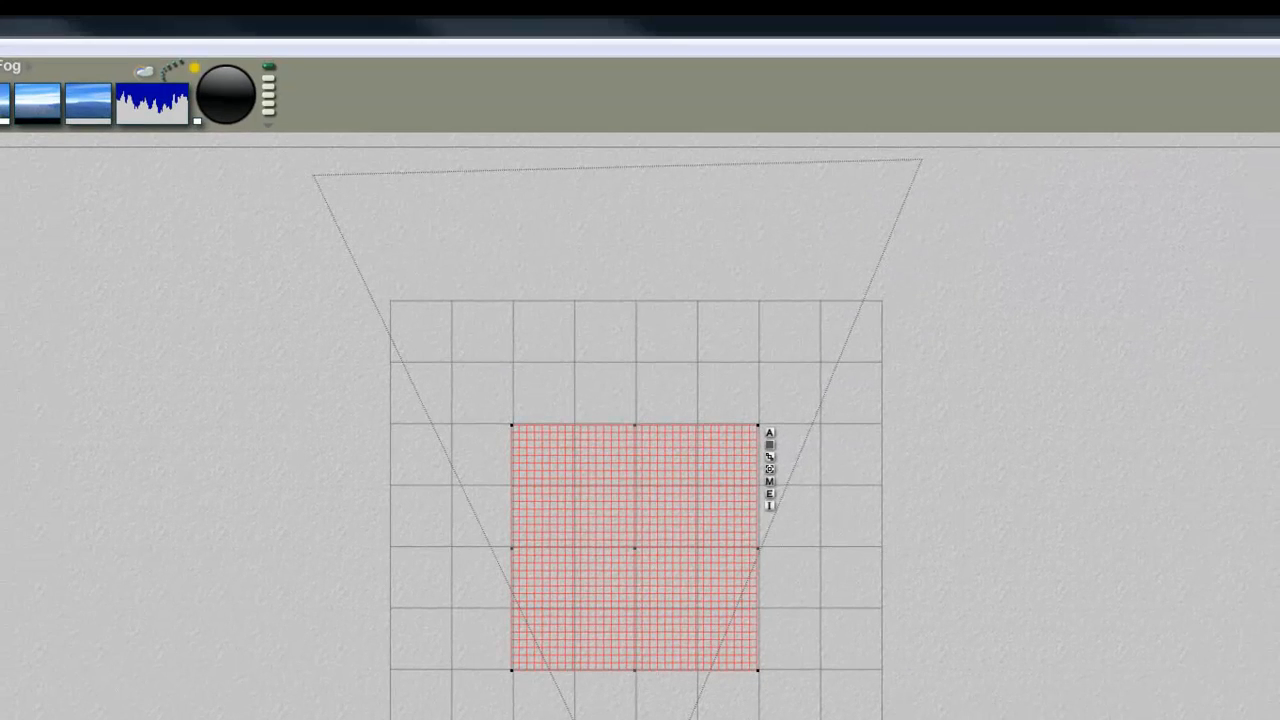
# - Rotate the terrain slightly, check it in the terrain editor, and reset its scale and orientation
pyautogui.click(769, 493)
pyautogui.click(180, 65)
pyautogui.moveTo(262, 112)
pyautogui.mouseDown()
pyautogui.moveTo(310, 112)
pyautogui.moveTo(262, 112)
pyautogui.mouseUp()
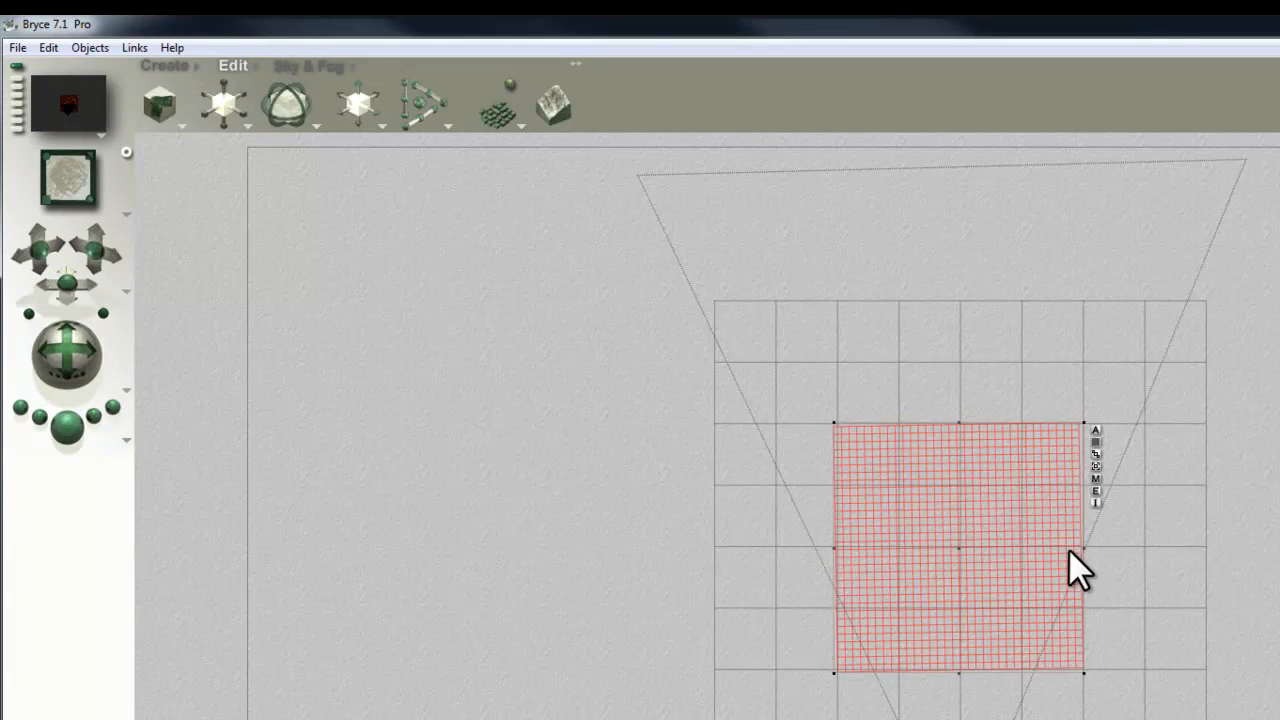
pyautogui.click(960, 491)
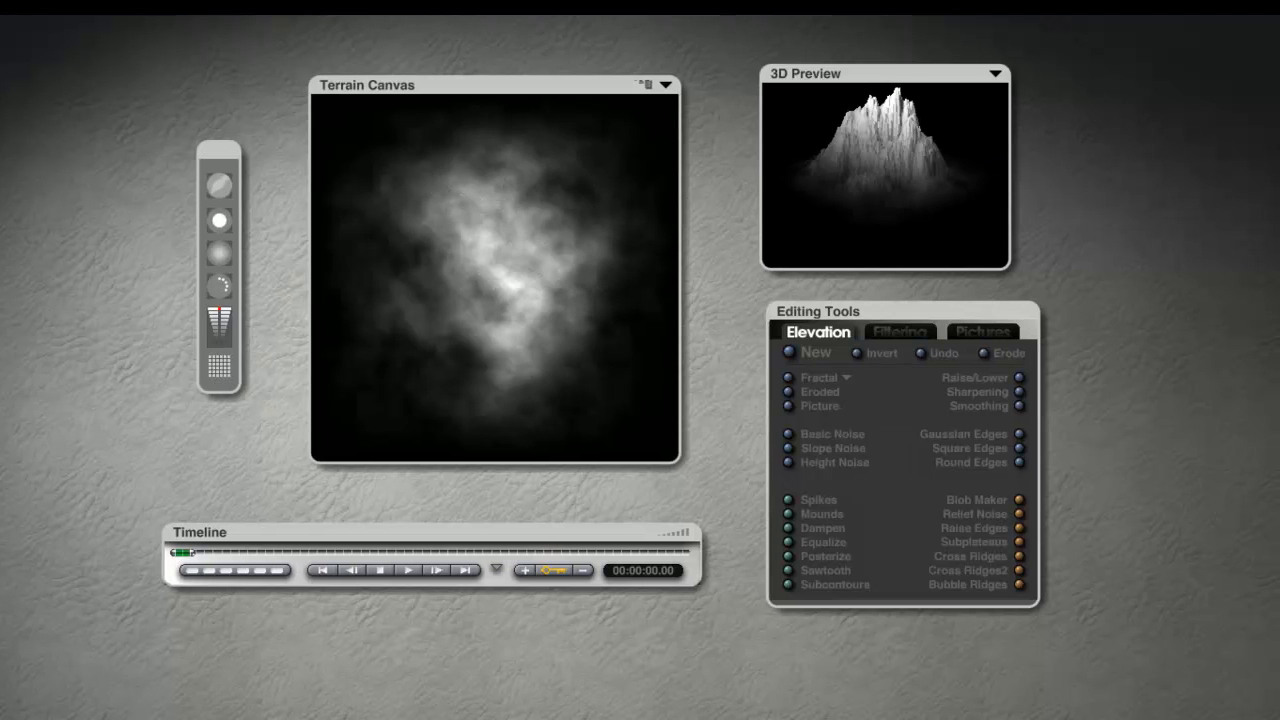
pyautogui.press('Return')
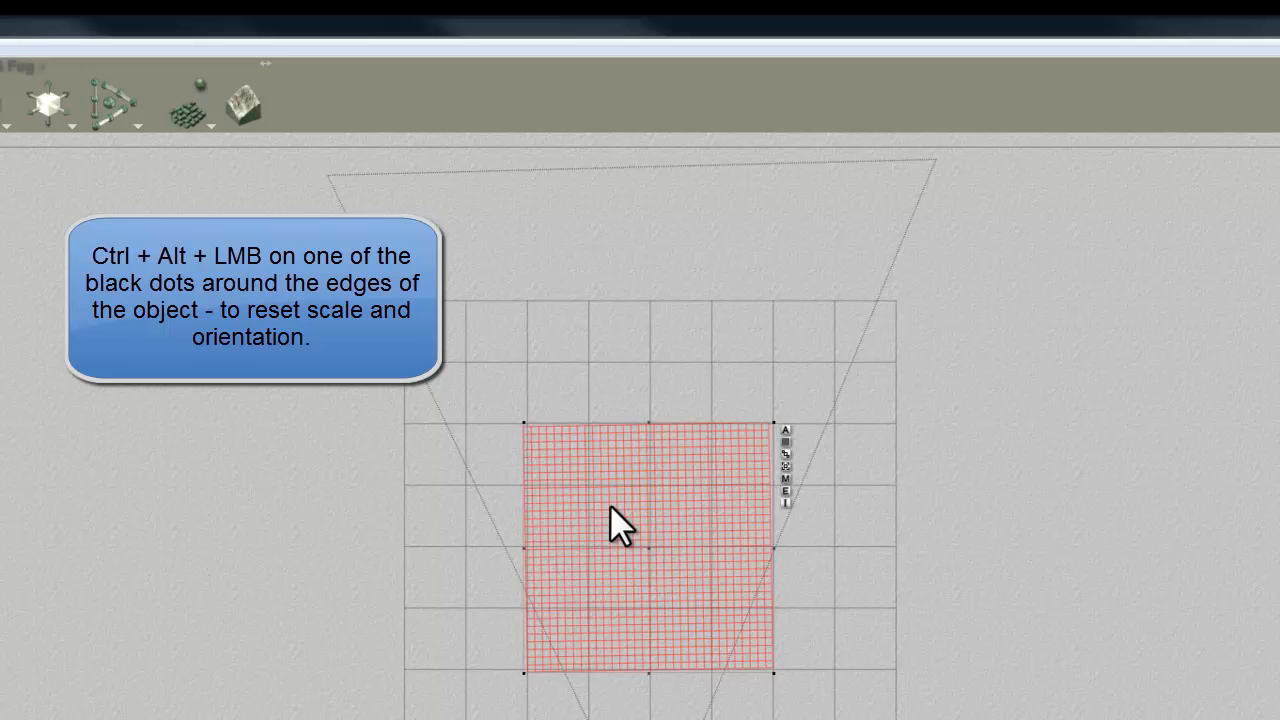
pyautogui.keyDown('ctrl'); pyautogui.keyDown('alt'); pyautogui.click(525, 425); pyautogui.keyUp('alt'); pyautogui.keyUp('ctrl')
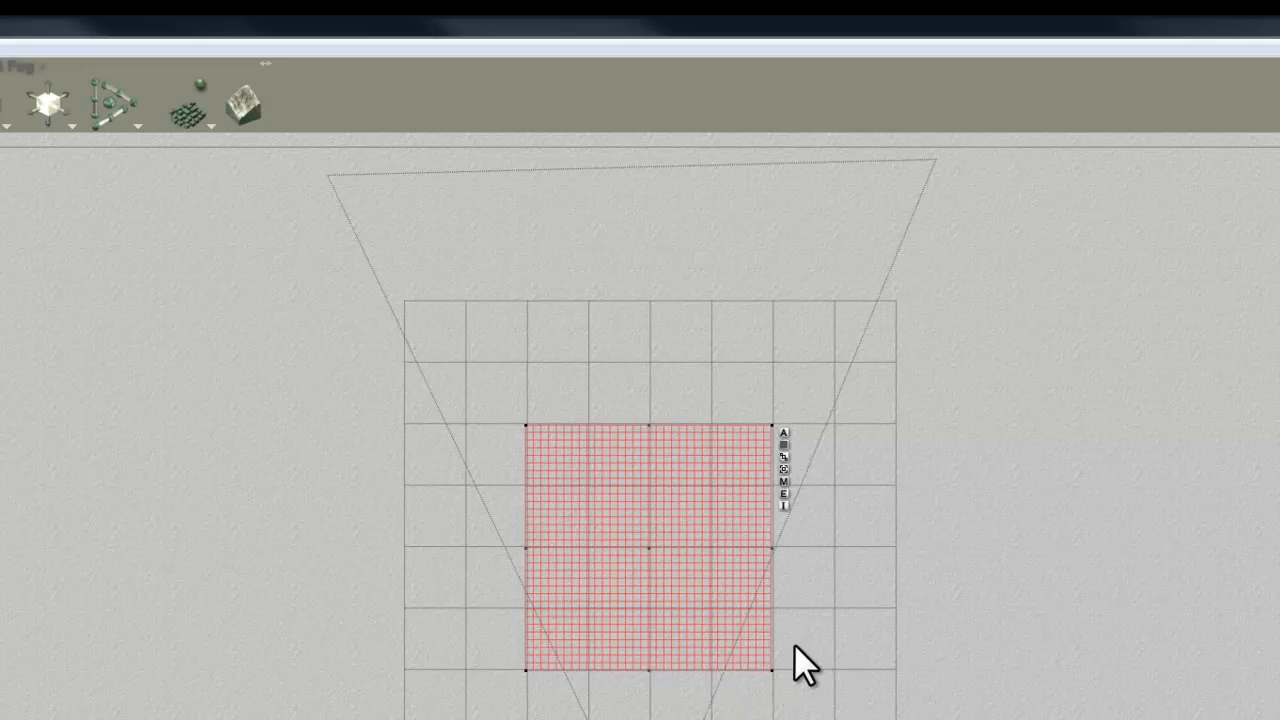
# - Enlarge the terrain to nearly fill the ground plane, reset it to its default size, and deselect it
pyautogui.moveTo(158, 82); pyautogui.dragTo(178, 92)
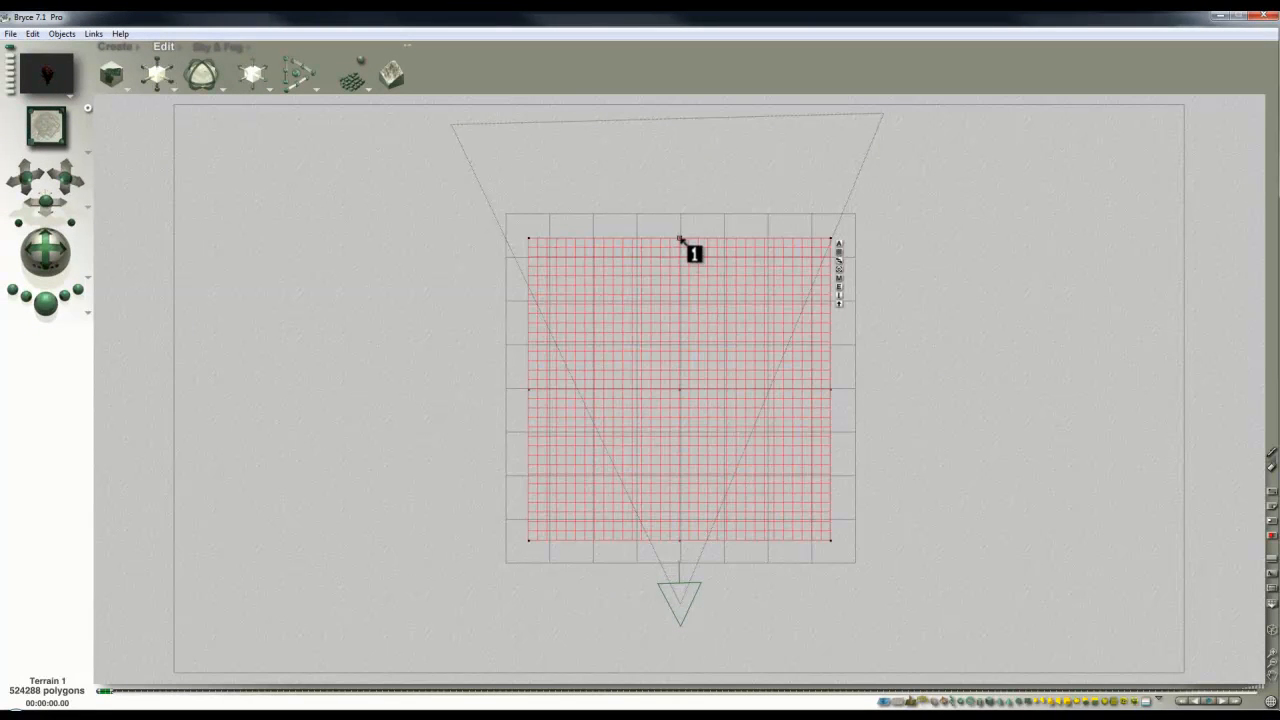
pyautogui.keyDown('ctrl'); pyautogui.click(680, 238); pyautogui.keyUp('ctrl')
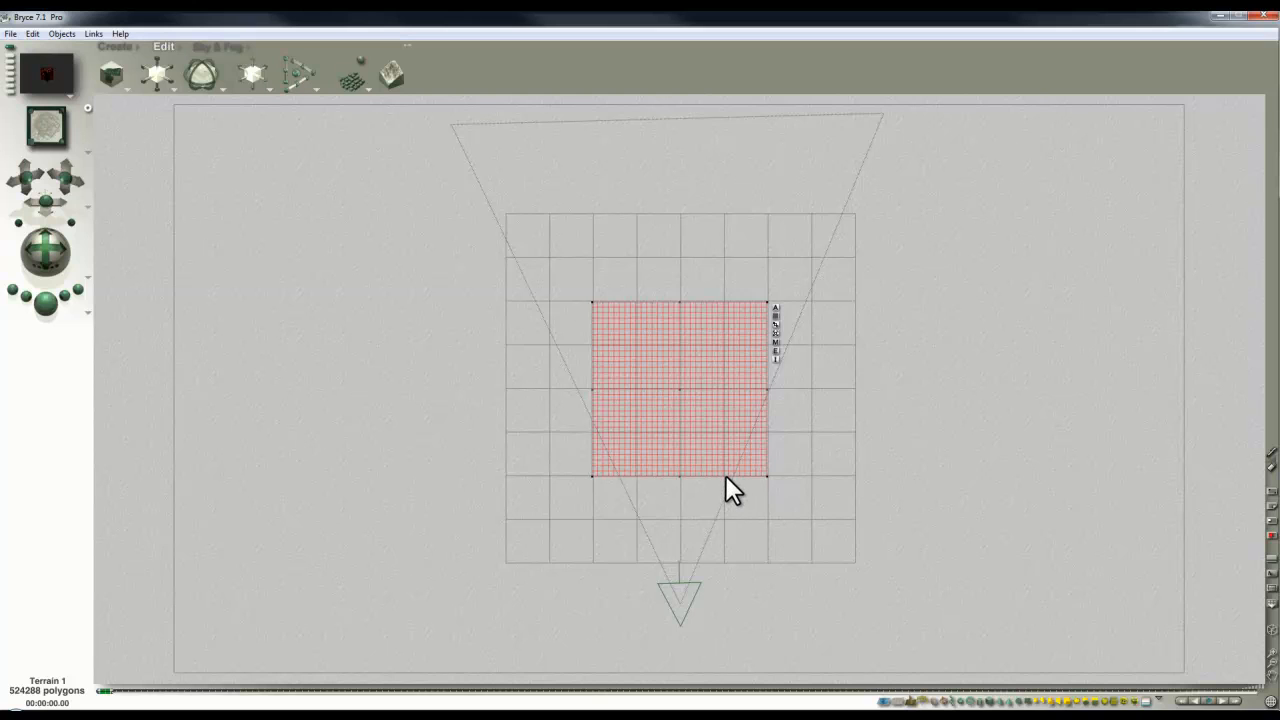
pyautogui.click(948, 468)
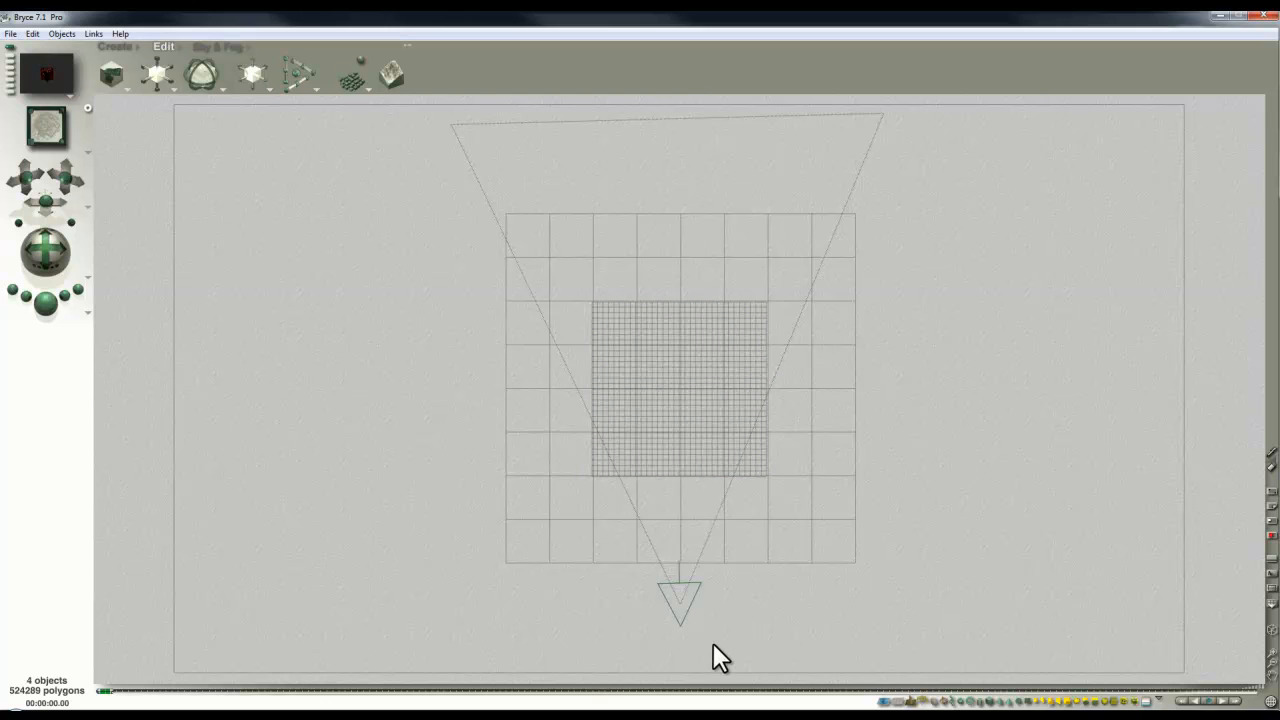
# - Assign the camera to the bright blue family and name that family Camera
pyautogui.click(686, 594)
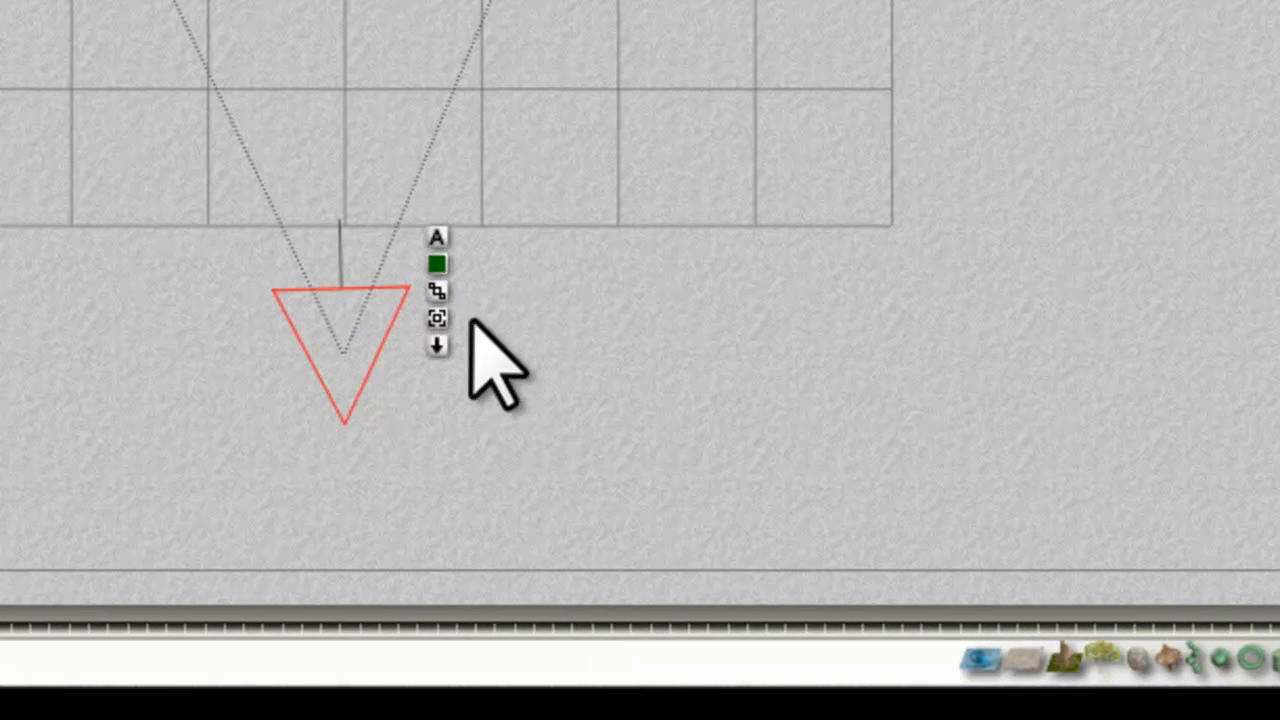
pyautogui.click(437, 264)
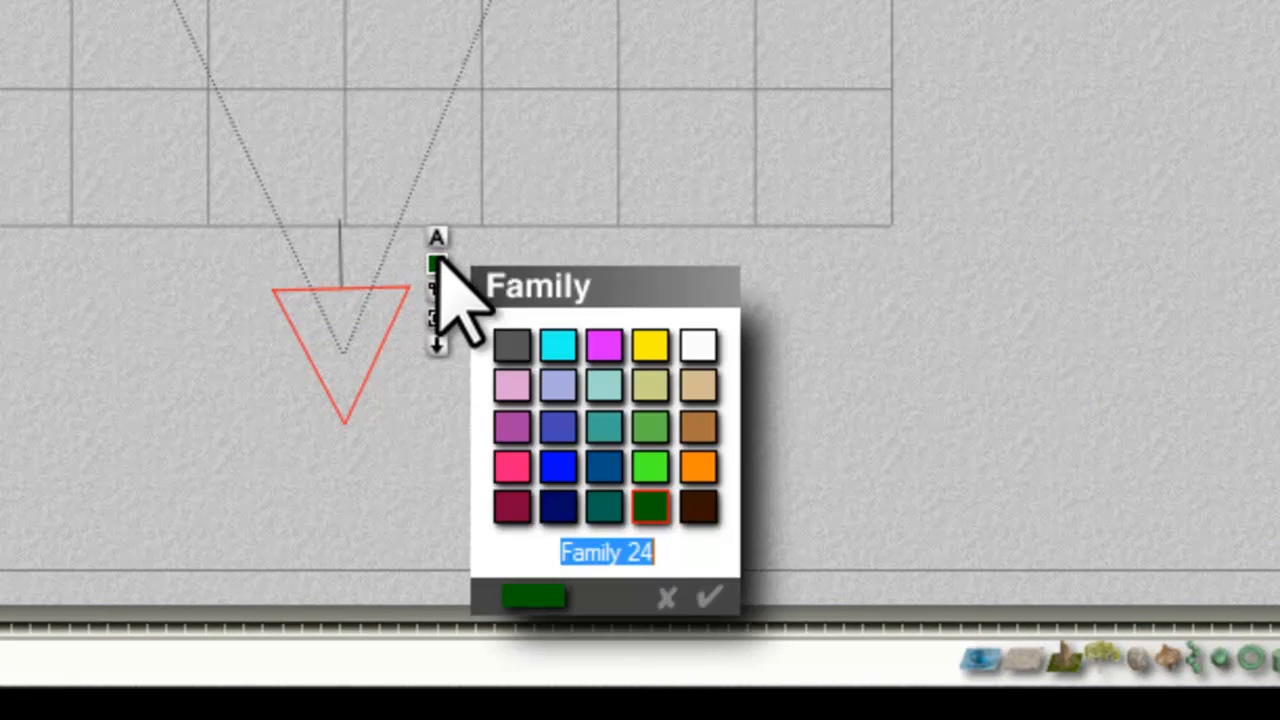
pyautogui.click(560, 470)
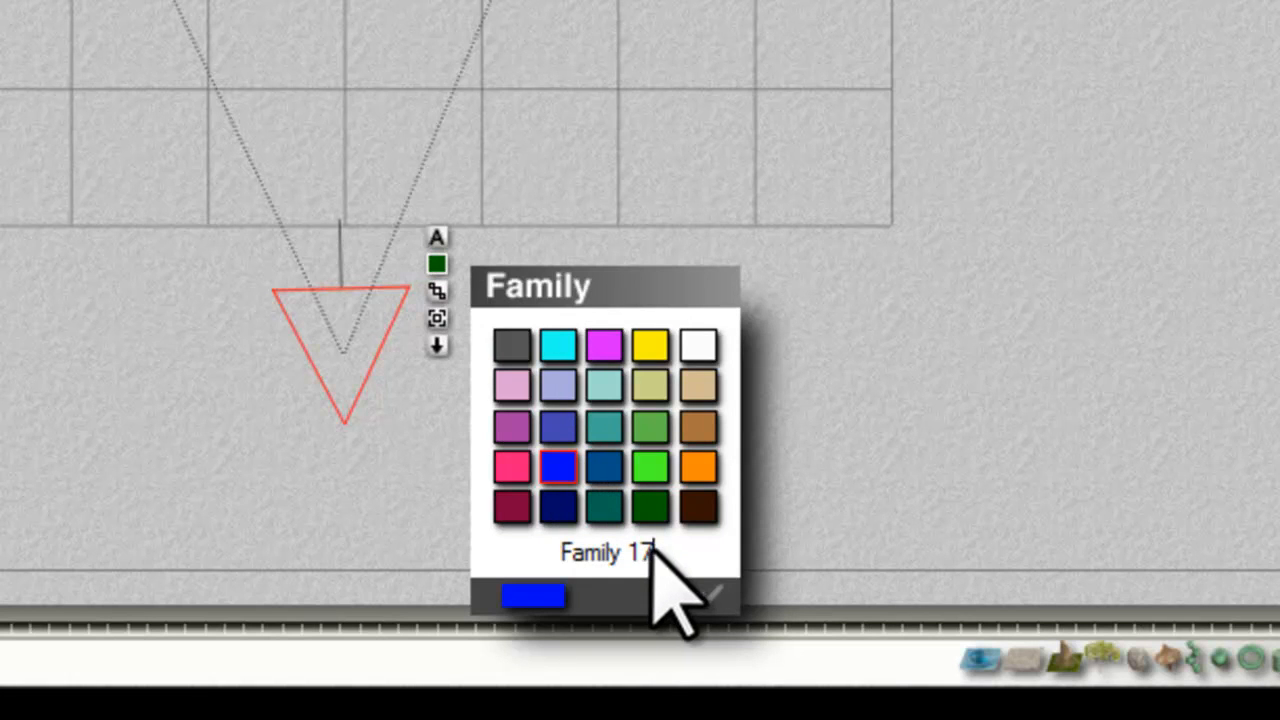
pyautogui.moveTo(654, 549); pyautogui.dragTo(522, 552)
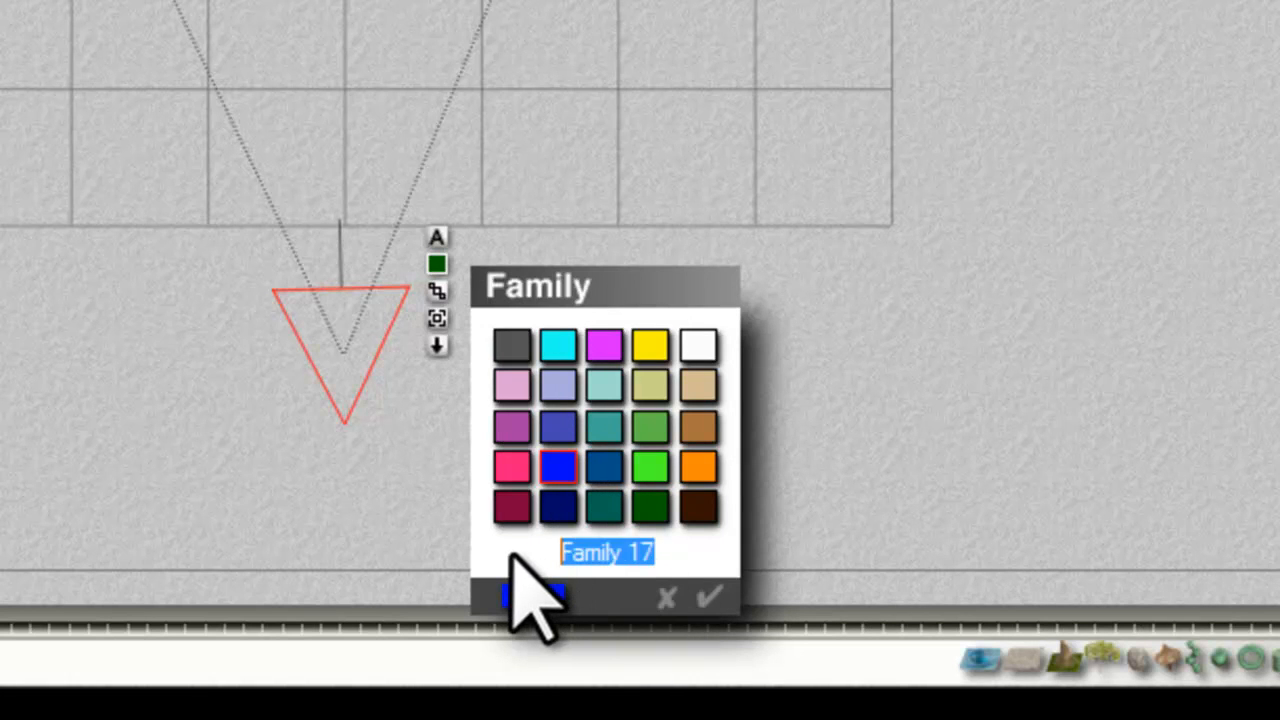
pyautogui.write('Camera')
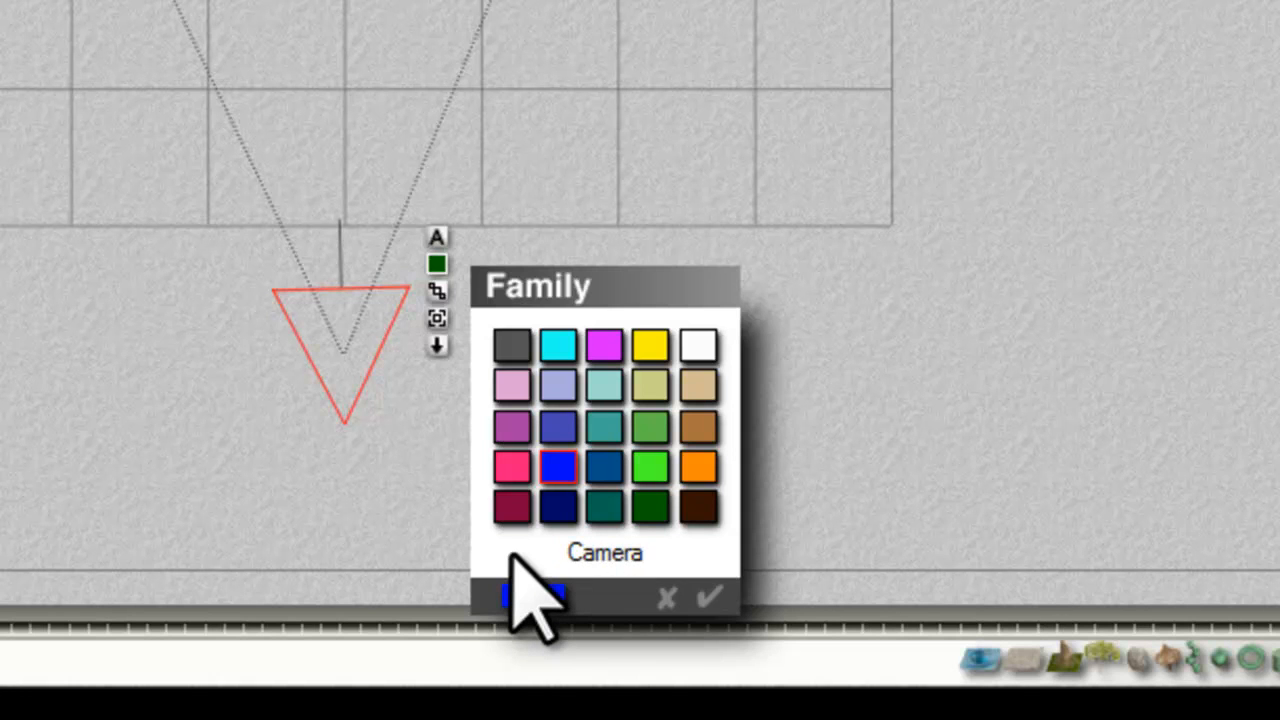
pyautogui.press('Return')
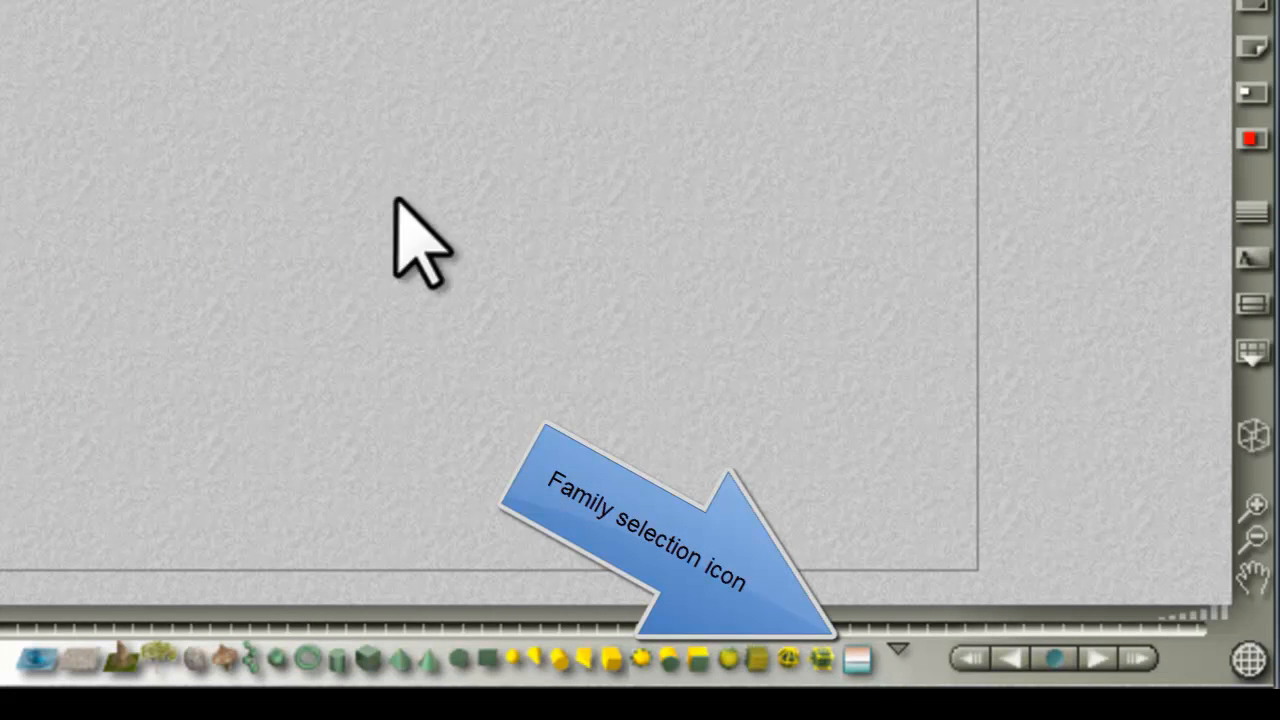
# - Select by Default Family, assign the ground plane to the purple family named Ground, and deselect it
pyautogui.click(862, 668)
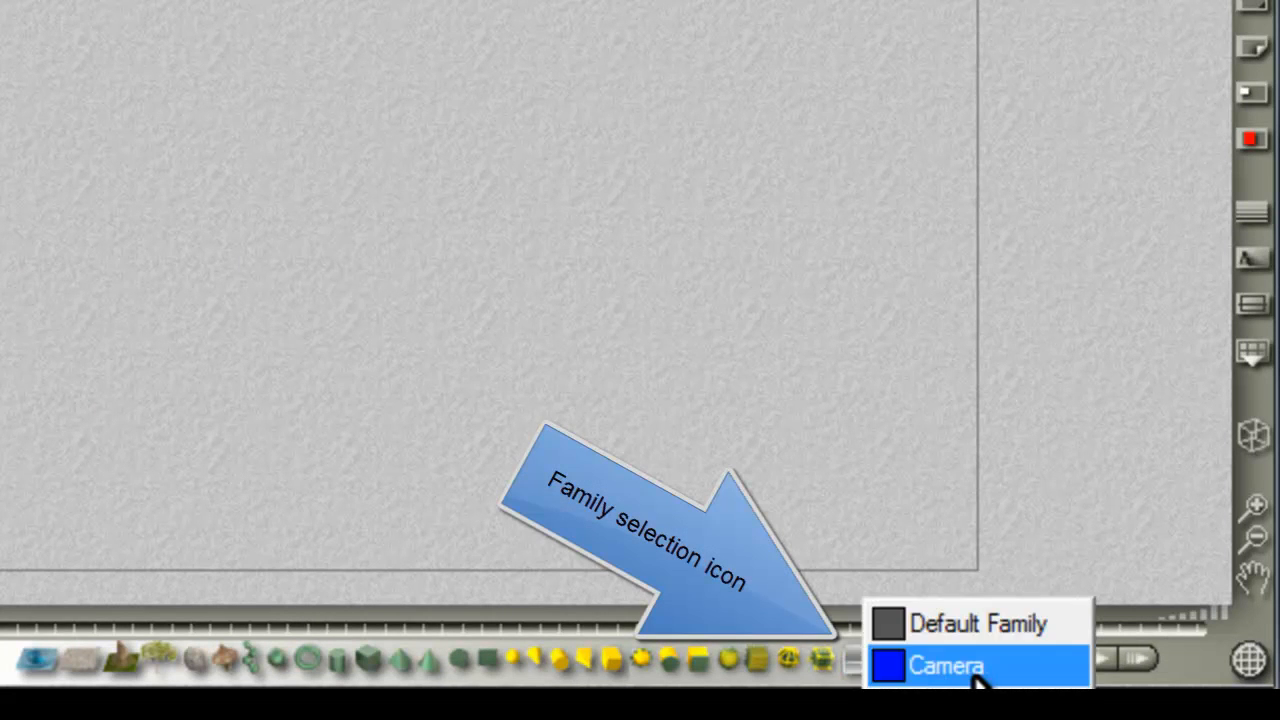
pyautogui.click(935, 624)
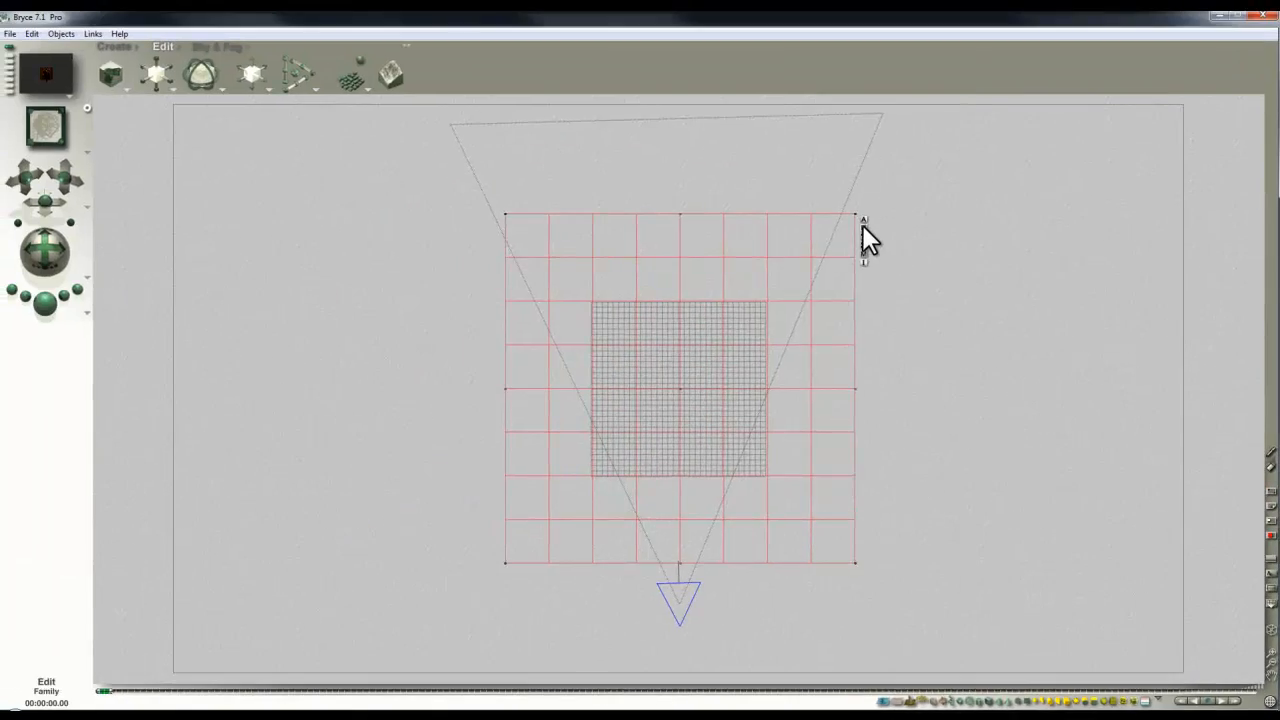
pyautogui.click(767, 113)
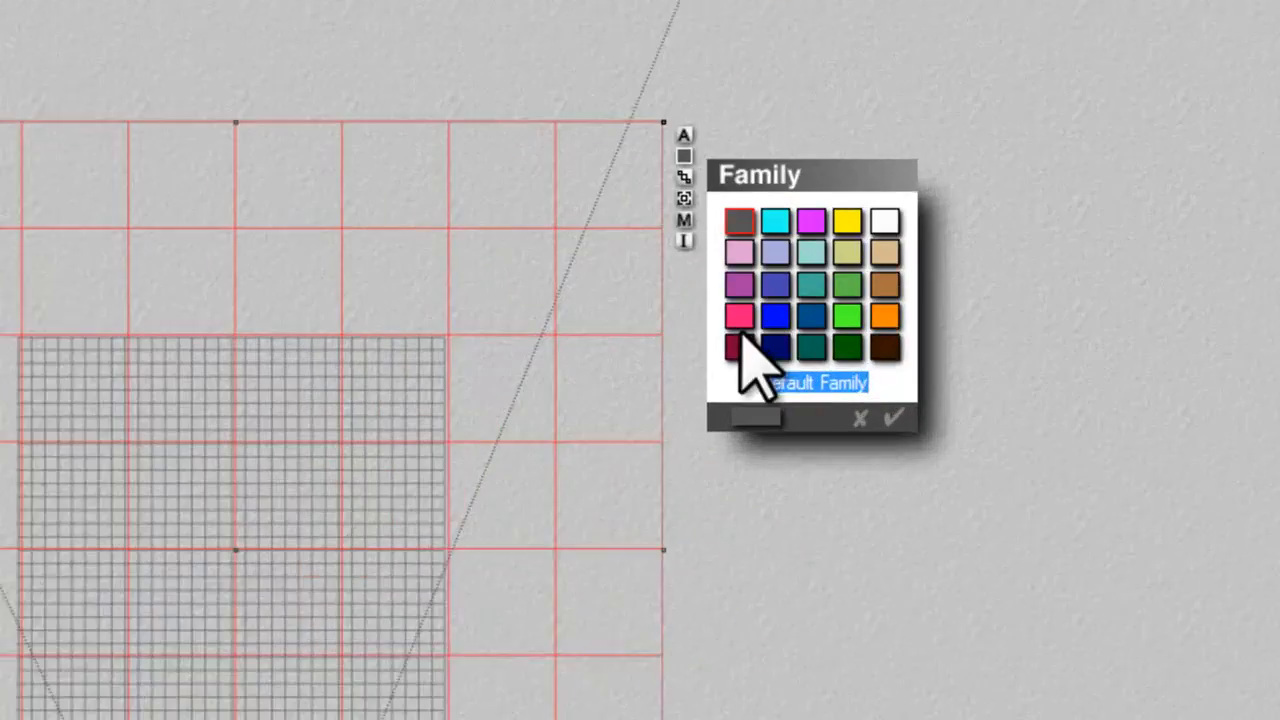
pyautogui.click(739, 285)
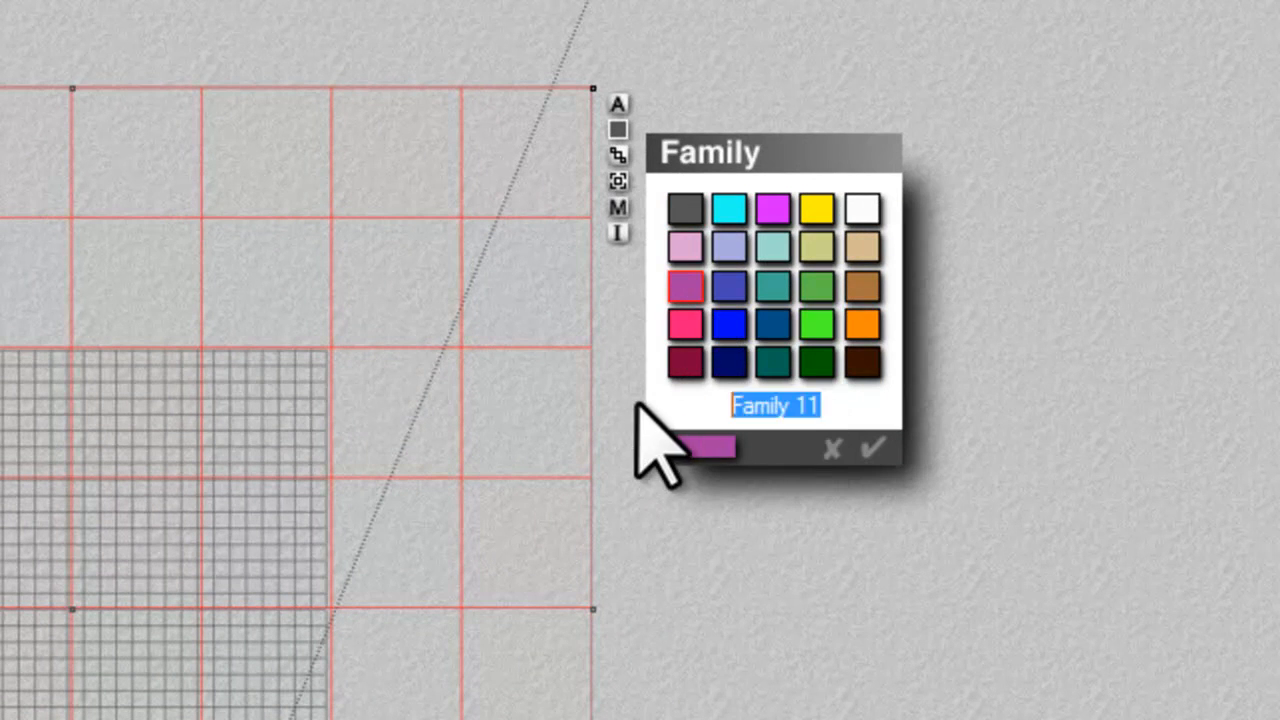
pyautogui.write('Ground')
pyautogui.press('Return')
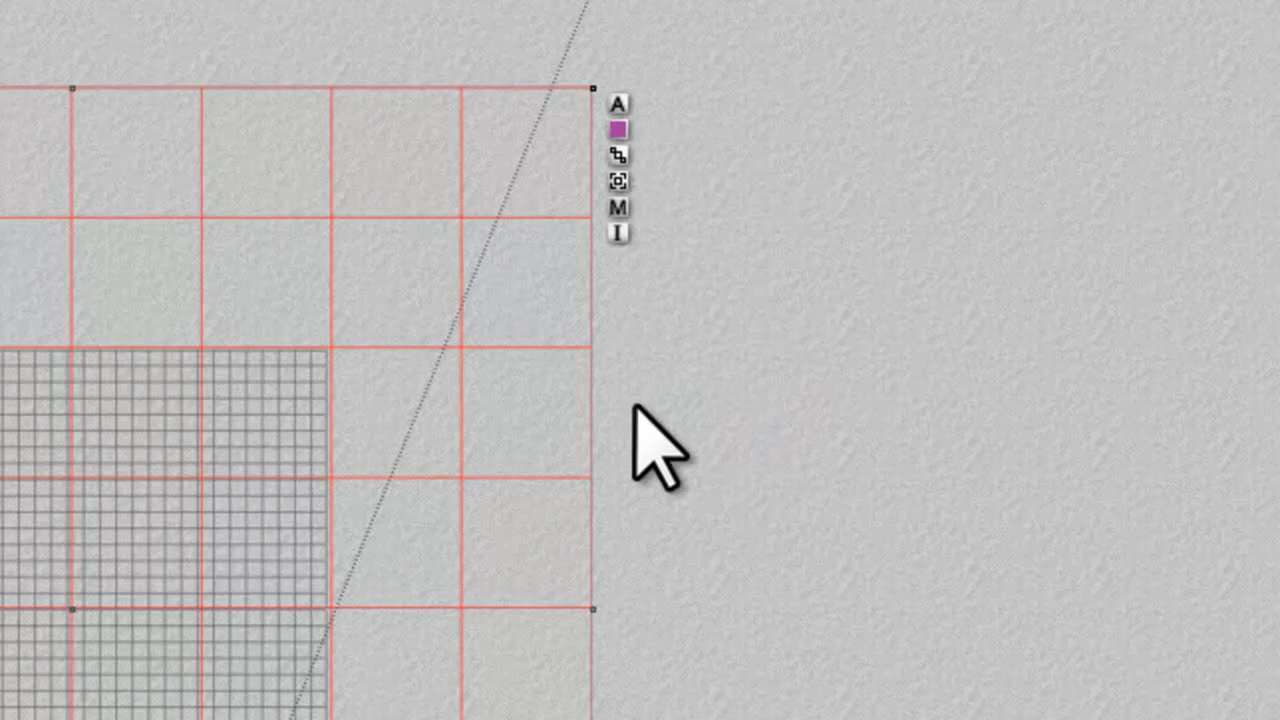
pyautogui.click(770, 458)
# - Assign the original terrain to the dark green family and name that family Terrain
pyautogui.rightClick(245, 445)
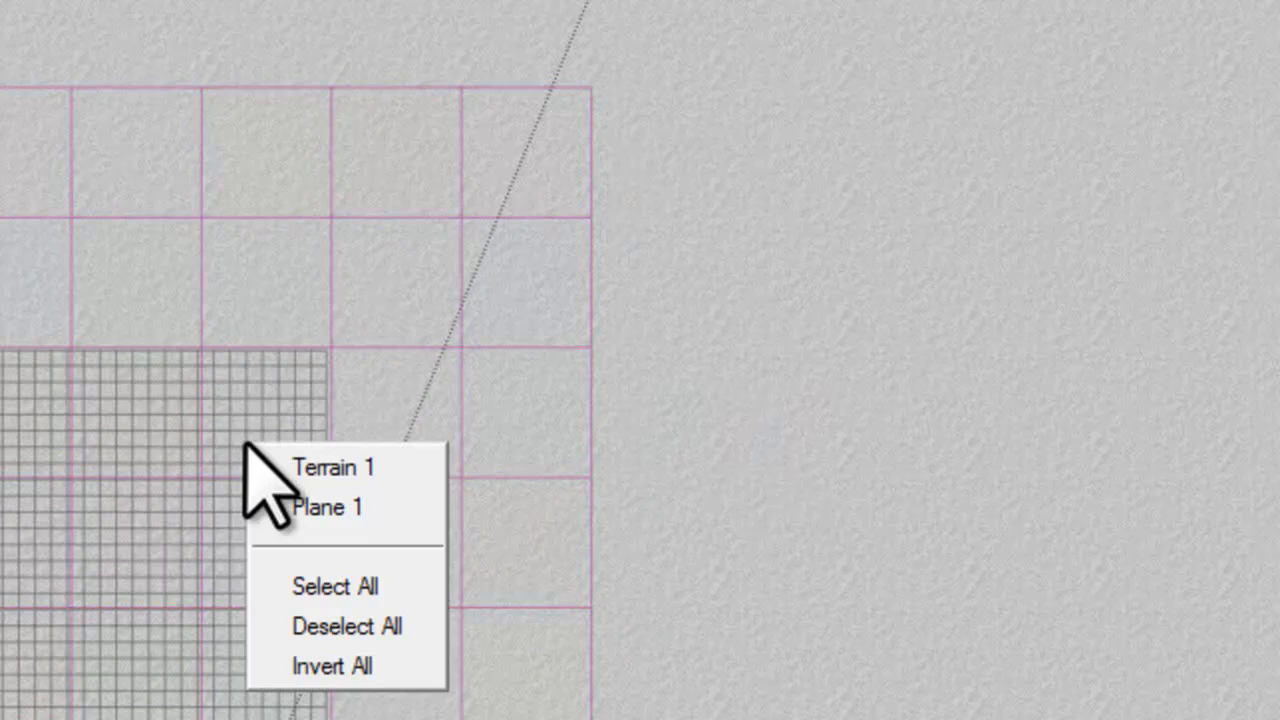
pyautogui.click(318, 462)
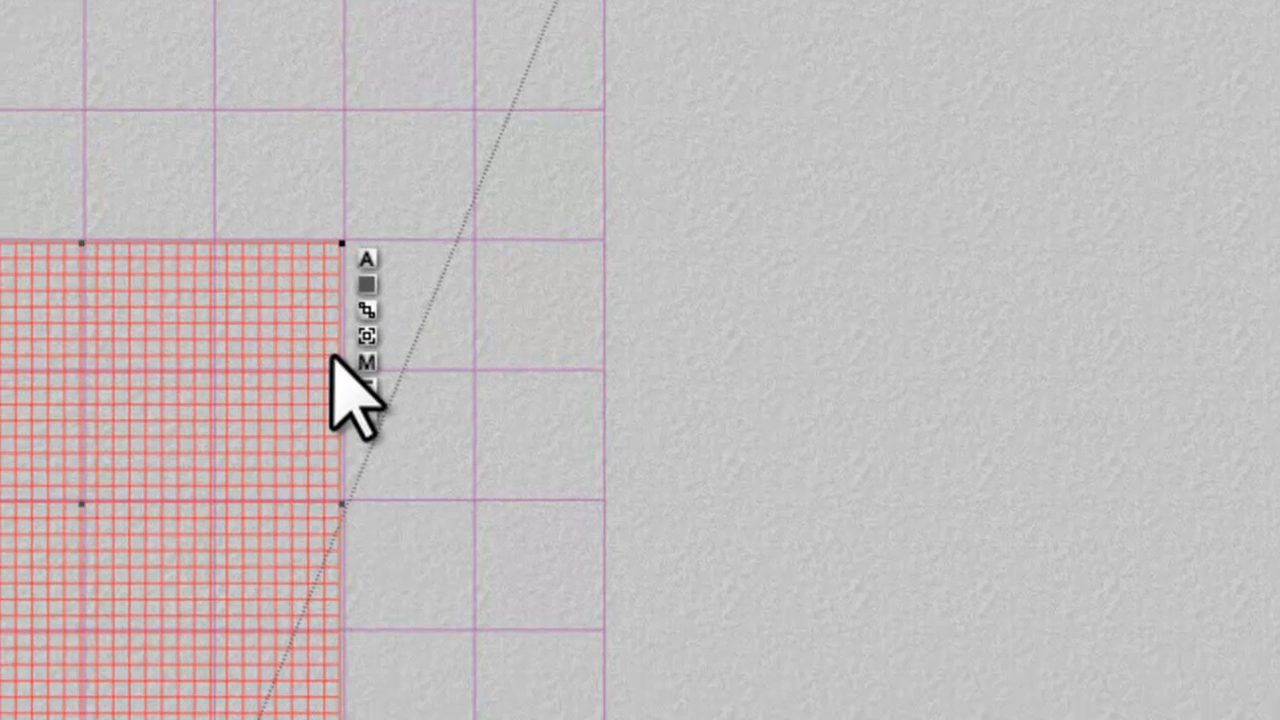
pyautogui.click(372, 245)
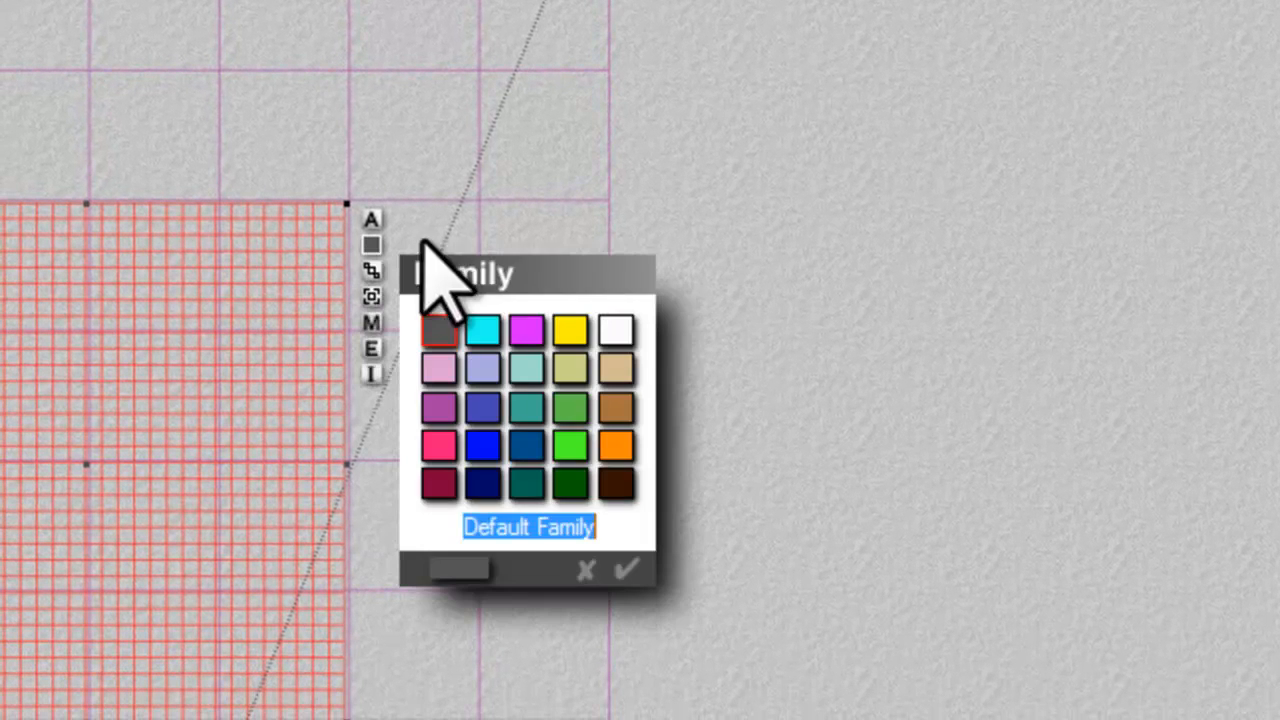
pyautogui.click(570, 482)
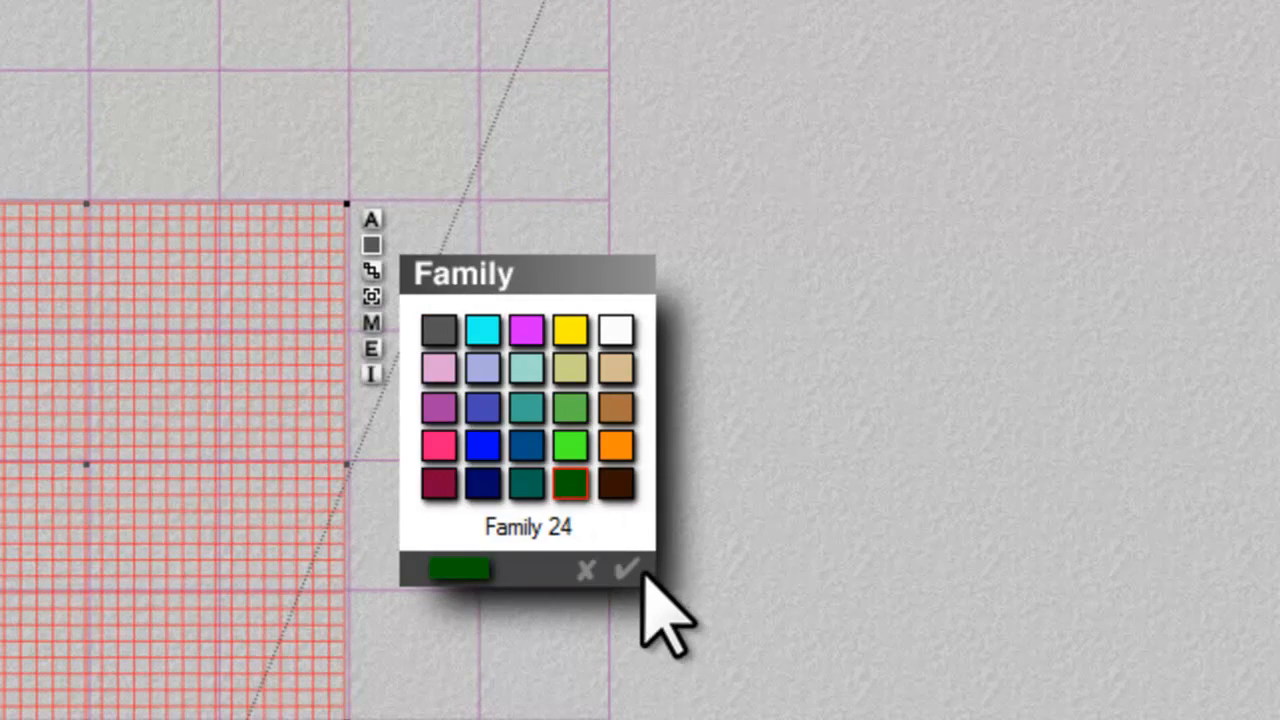
pyautogui.moveTo(575, 521); pyautogui.dragTo(382, 533)
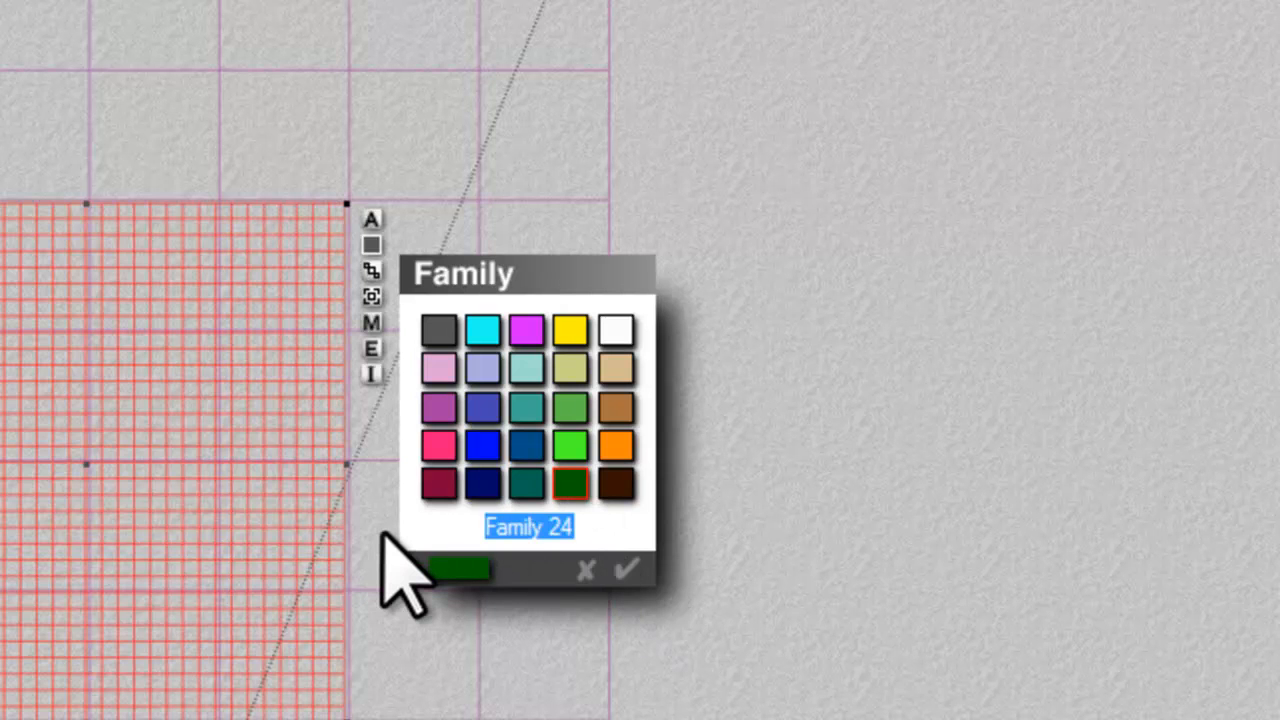
pyautogui.press('BackSpace')
pyautogui.write('Terrain')
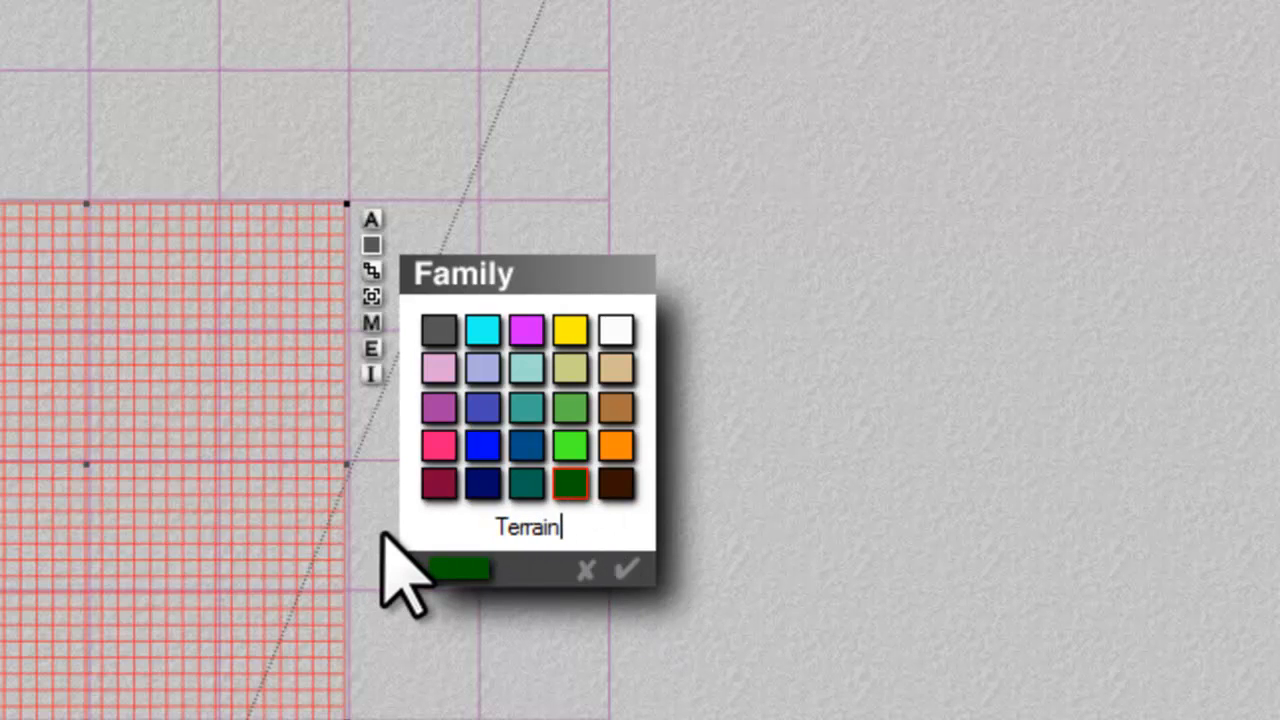
pyautogui.press('Return')
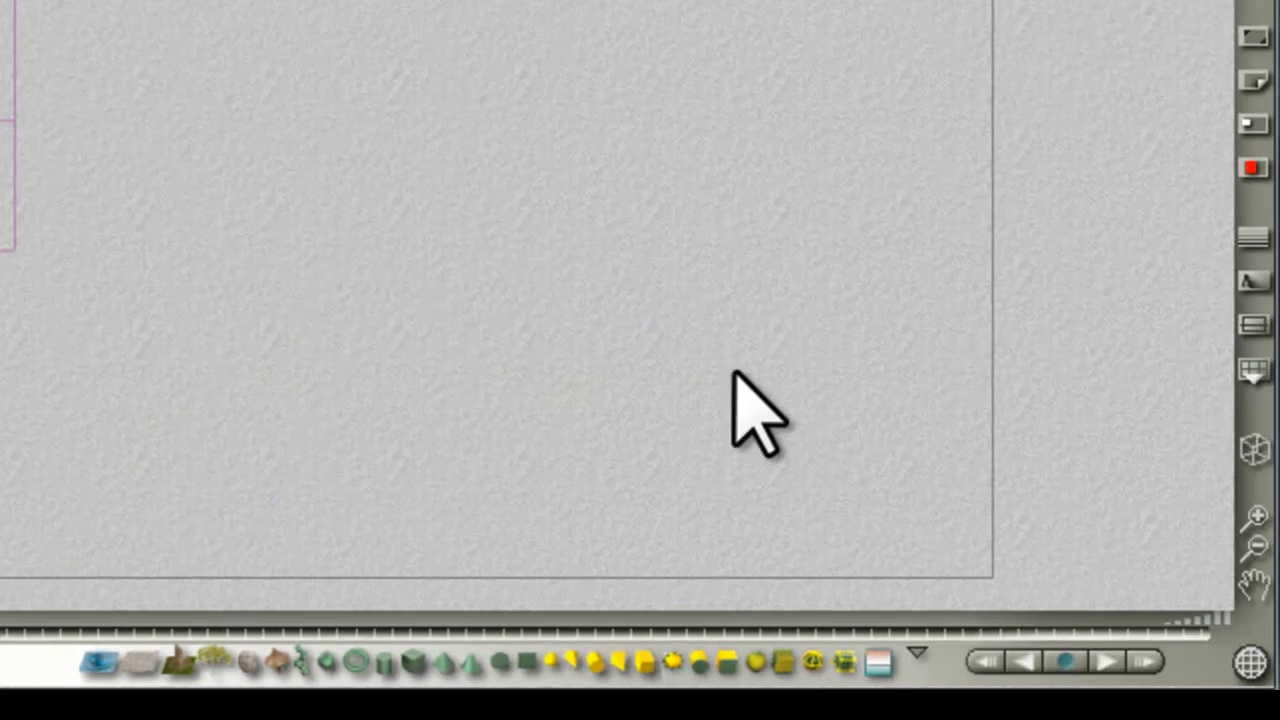
# - Select the objects of the Ground, Terrain and Camera families one after another, and deselect them
pyautogui.click(877, 678)
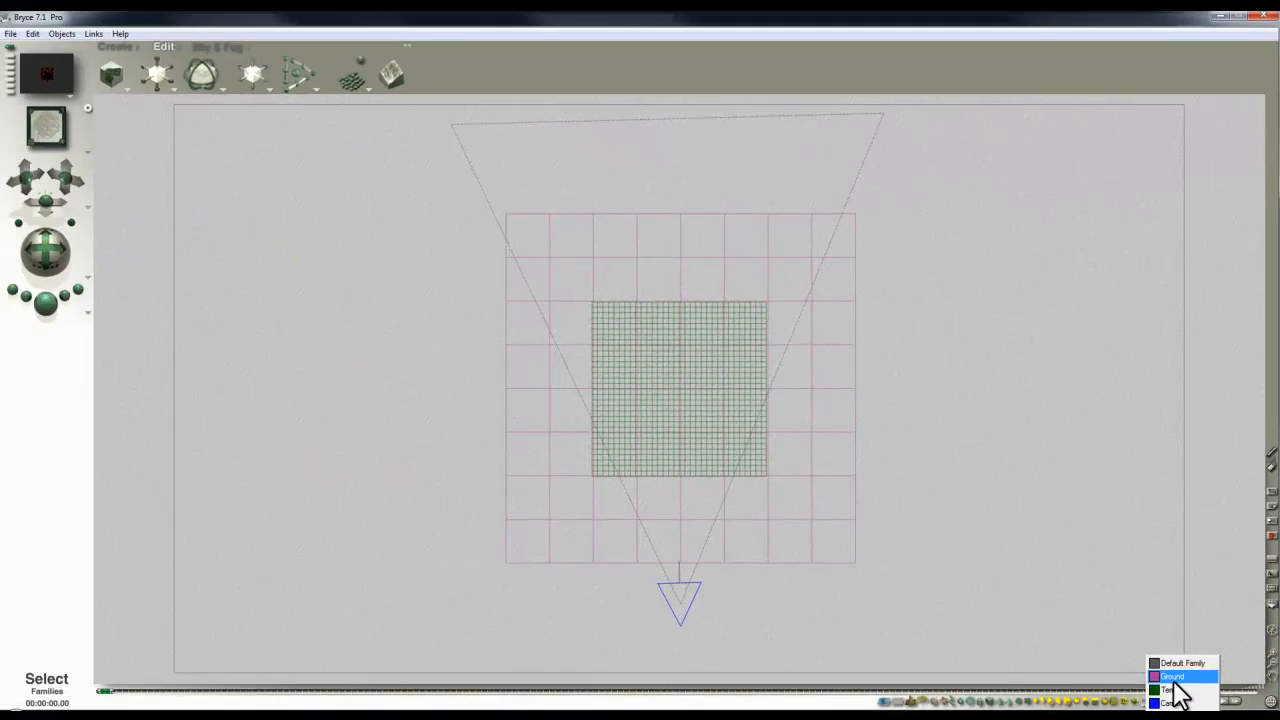
pyautogui.click(1037, 648)
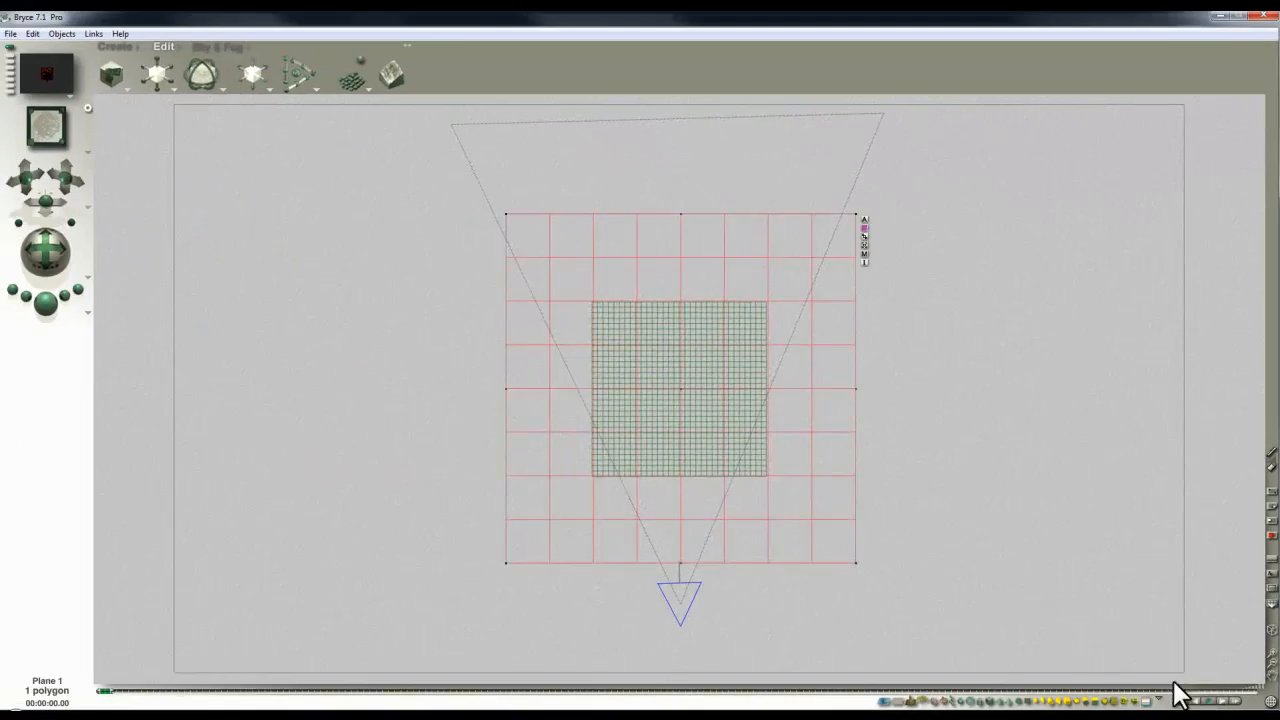
pyautogui.click(1156, 700)
pyautogui.click(1154, 689)
pyautogui.click(1142, 703)
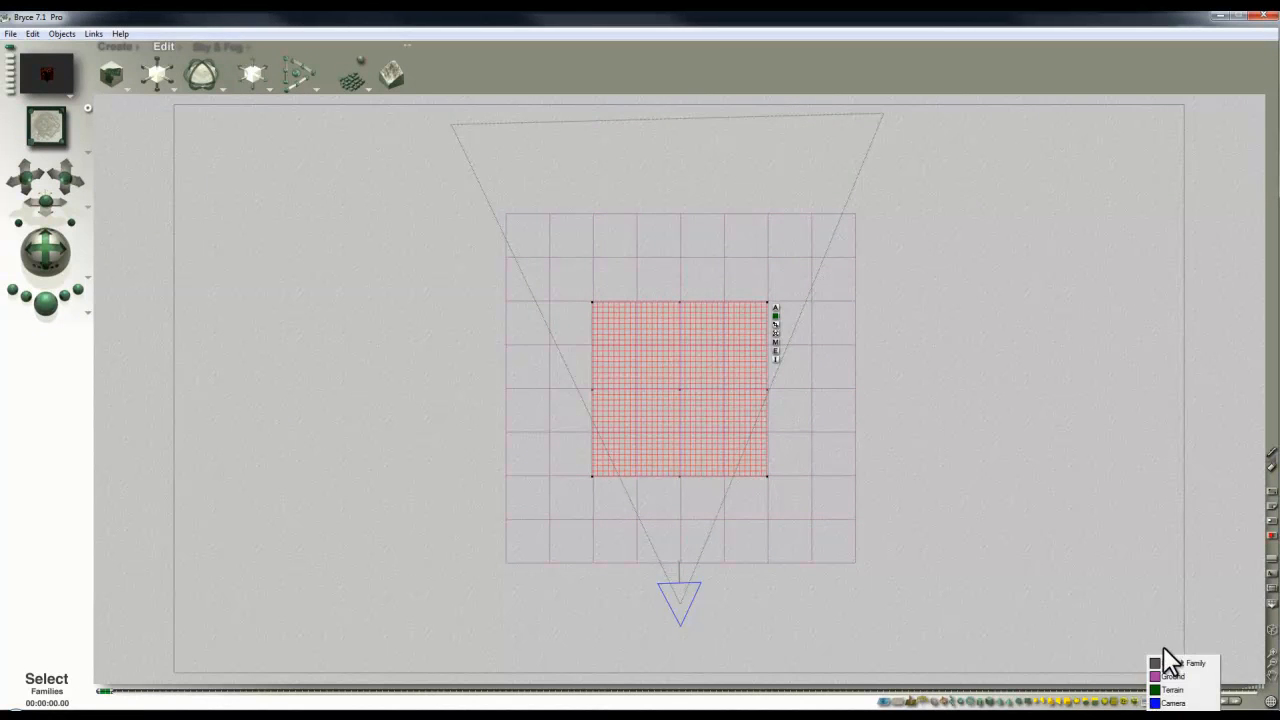
pyautogui.click(1172, 703)
pyautogui.click(1009, 632)
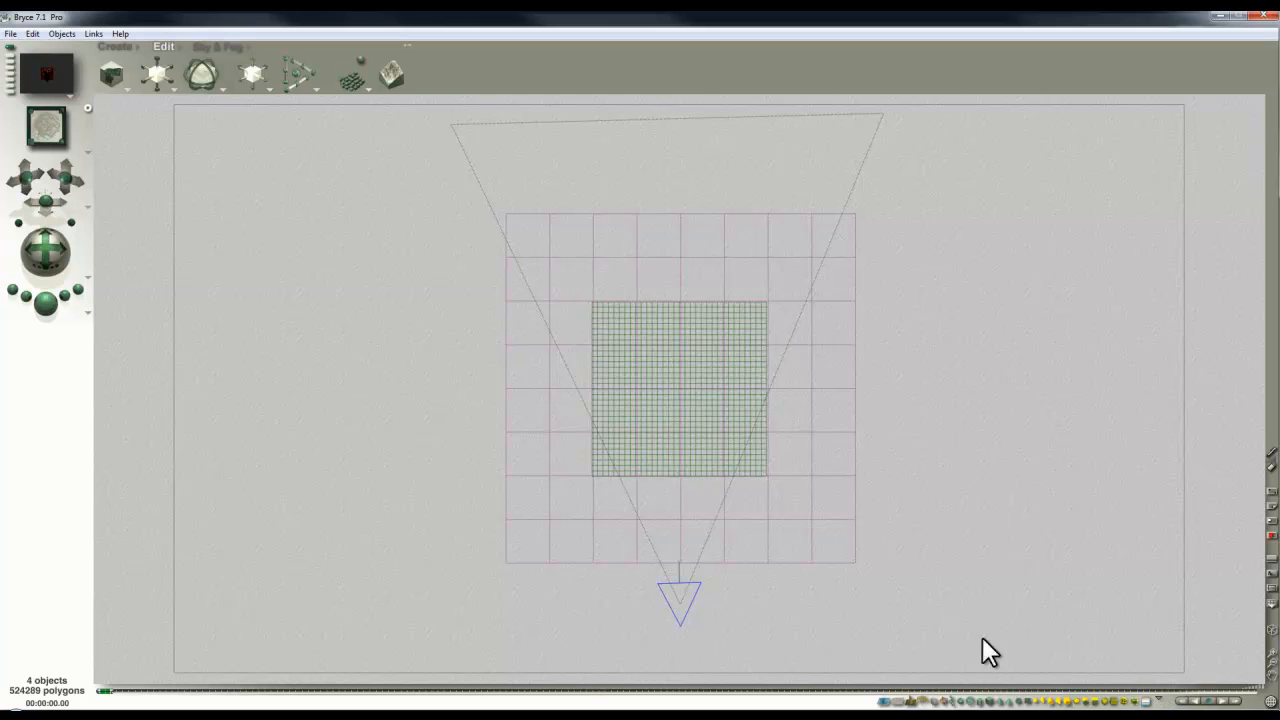
# - Create a second terrain and move it to the right of the first one, over the ground plane's edge
pyautogui.click(110, 35)
pyautogui.click(220, 19)
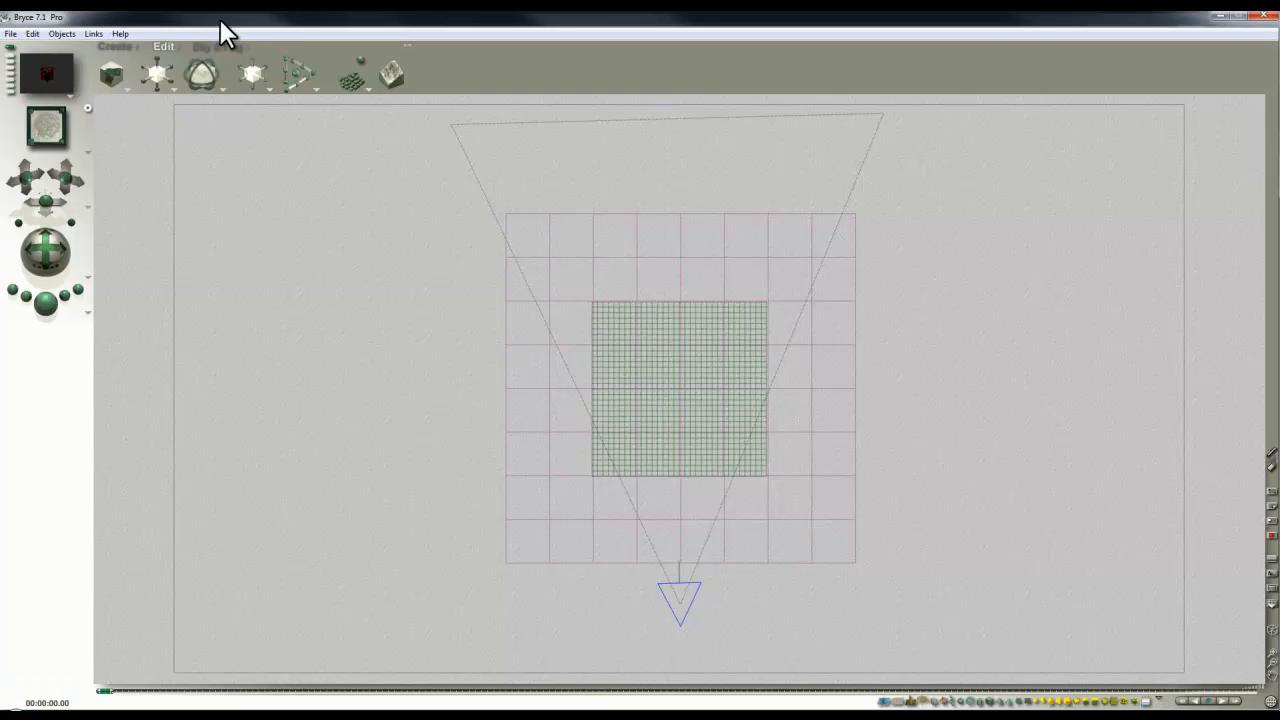
pyautogui.click(118, 47)
pyautogui.click(162, 73)
pyautogui.moveTo(668, 428); pyautogui.dragTo(906, 425)
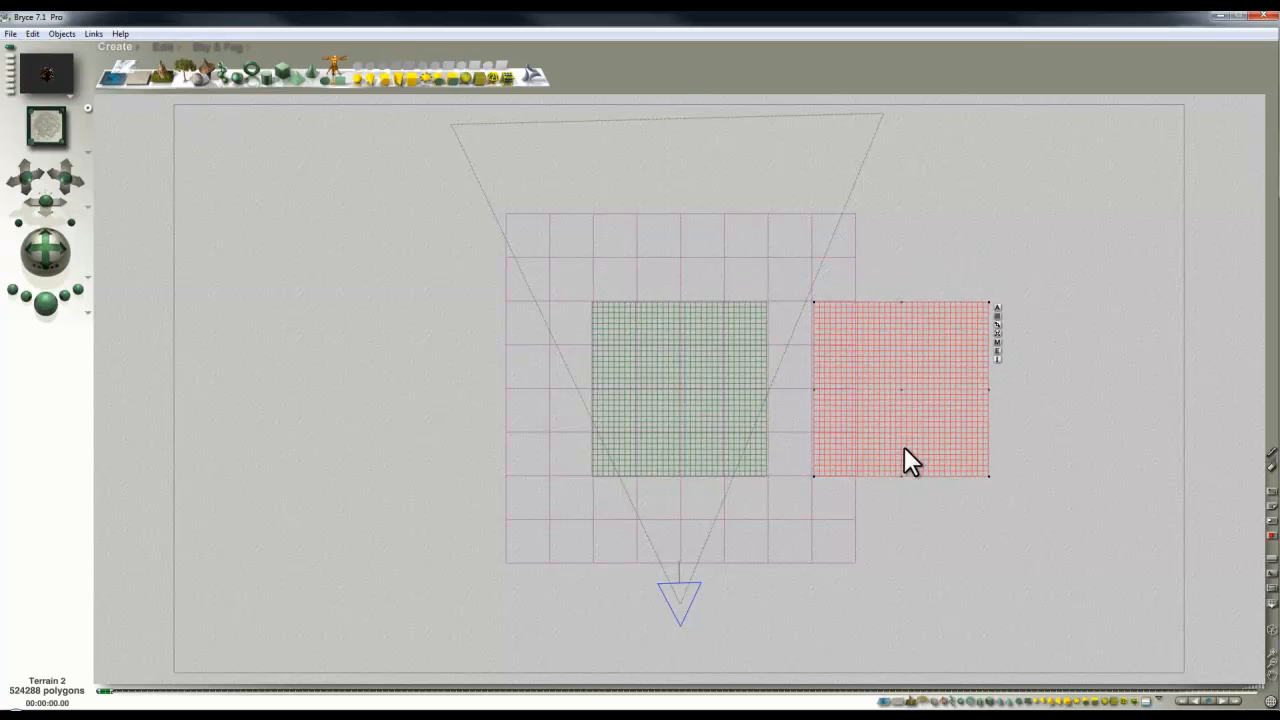
# - Assign the second terrain to the dark green Terrain family and deselect it
pyautogui.click(997, 316)
pyautogui.click(1062, 386)
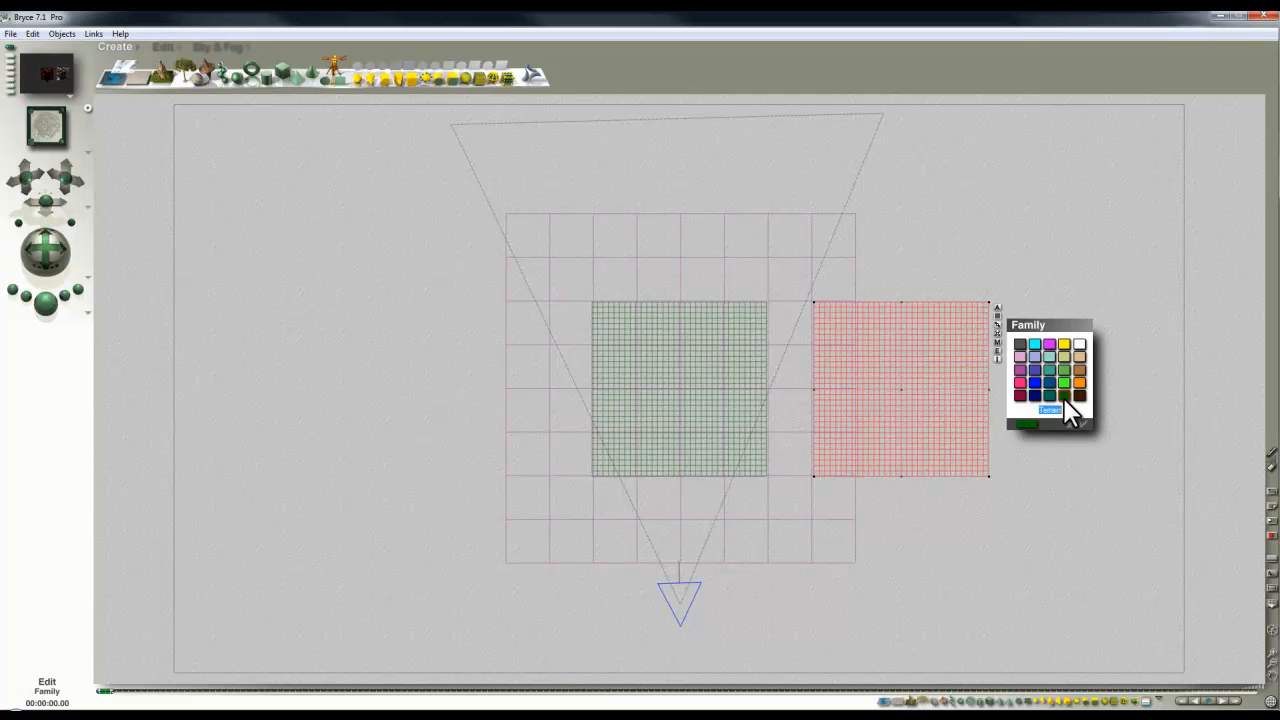
pyautogui.click(1092, 432)
pyautogui.click(1055, 492)
# - Select the whole Terrain family, and step forward through the scene objects and the individual terrains
pyautogui.click(1145, 702)
pyautogui.click(1164, 692)
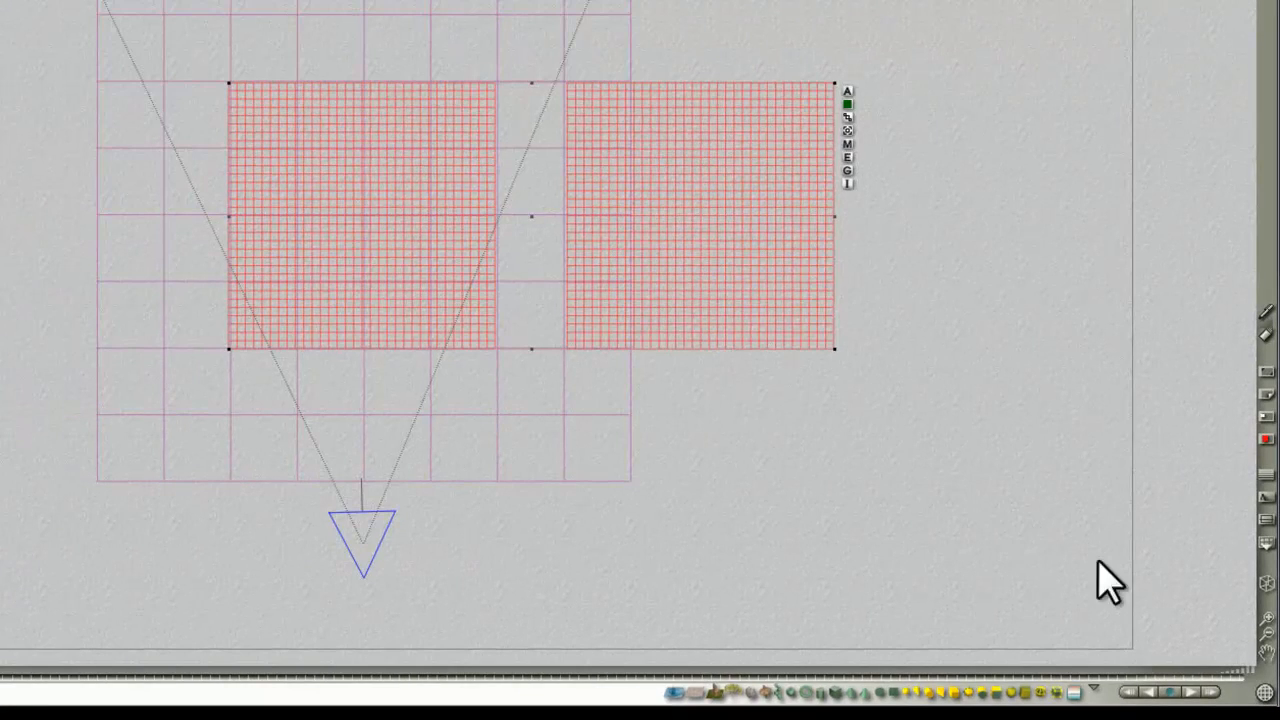
pyautogui.click(1192, 690)
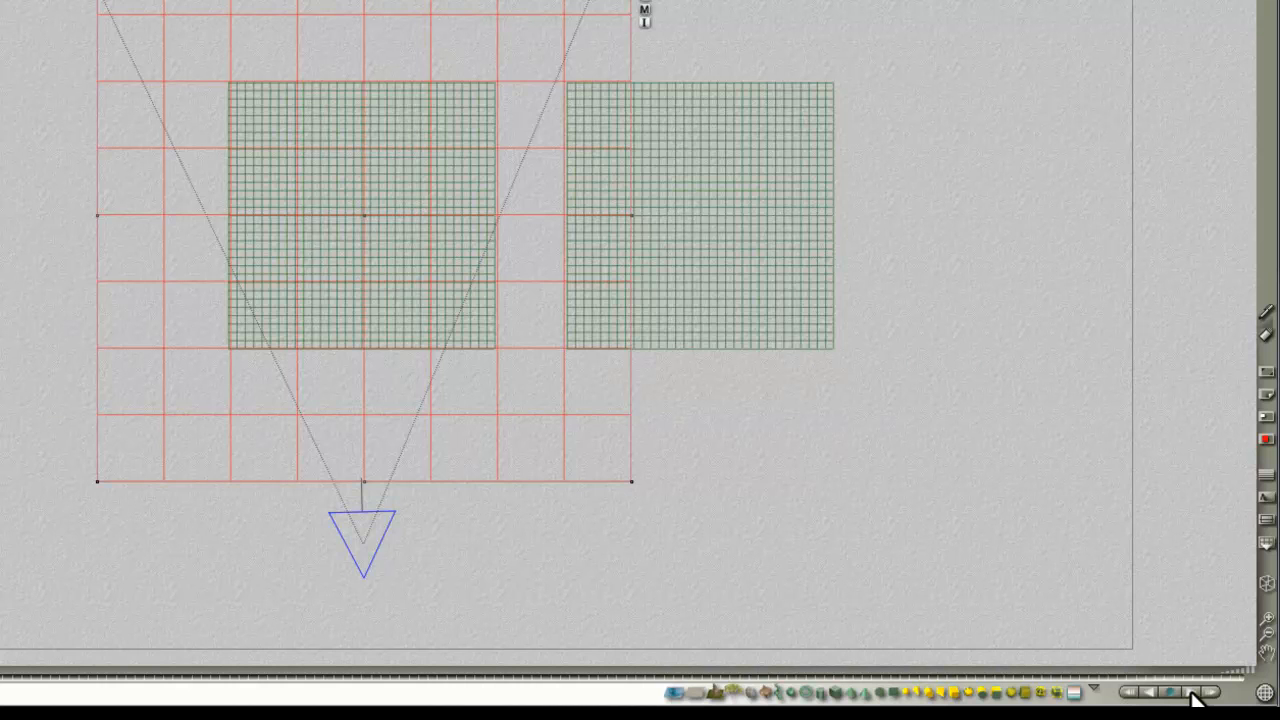
pyautogui.click(1192, 692)
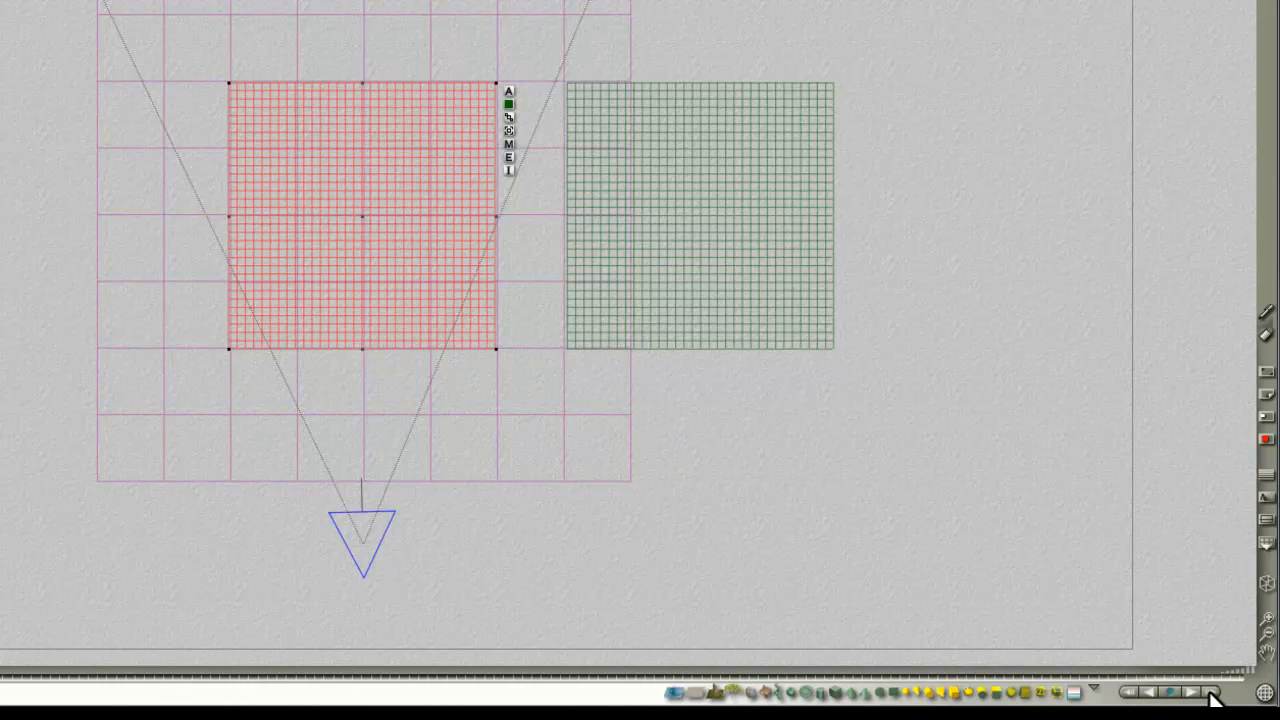
pyautogui.click(1210, 692)
pyautogui.click(1210, 692)
pyautogui.click(1210, 692)
pyautogui.click(1210, 692)
pyautogui.click(1210, 692)
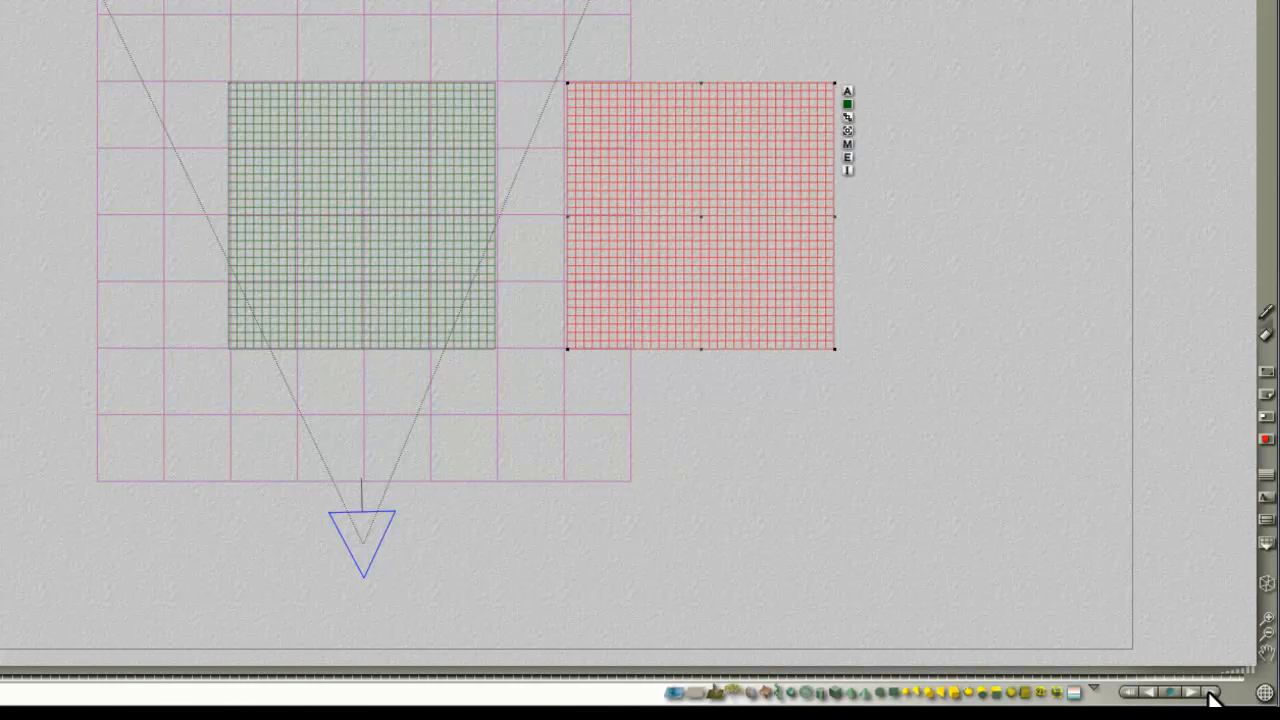
# - Add a third terrain, move it clear of the ground plane to its left, and deselect it
pyautogui.click(360, 284)
pyautogui.hotkey('ctrl', 'd')
pyautogui.moveTo(360, 284); pyautogui.dragTo(0, 272)
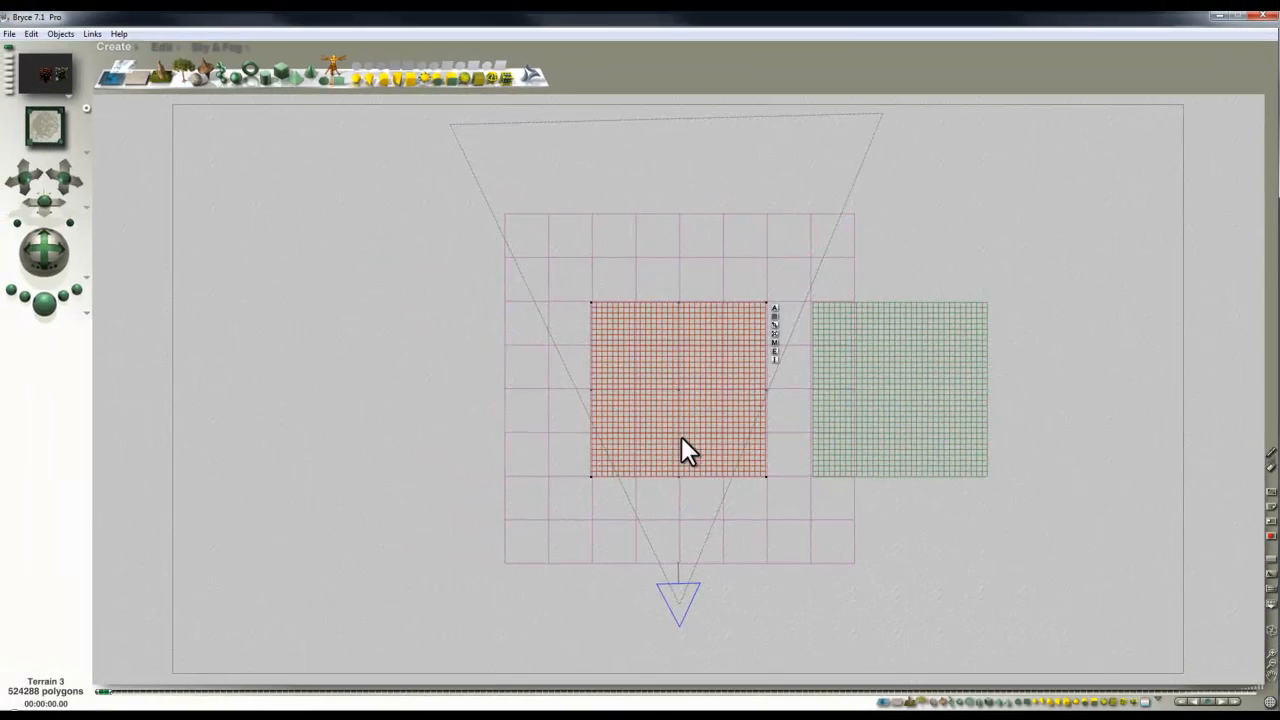
pyautogui.moveTo(394, 426); pyautogui.dragTo(396, 430)
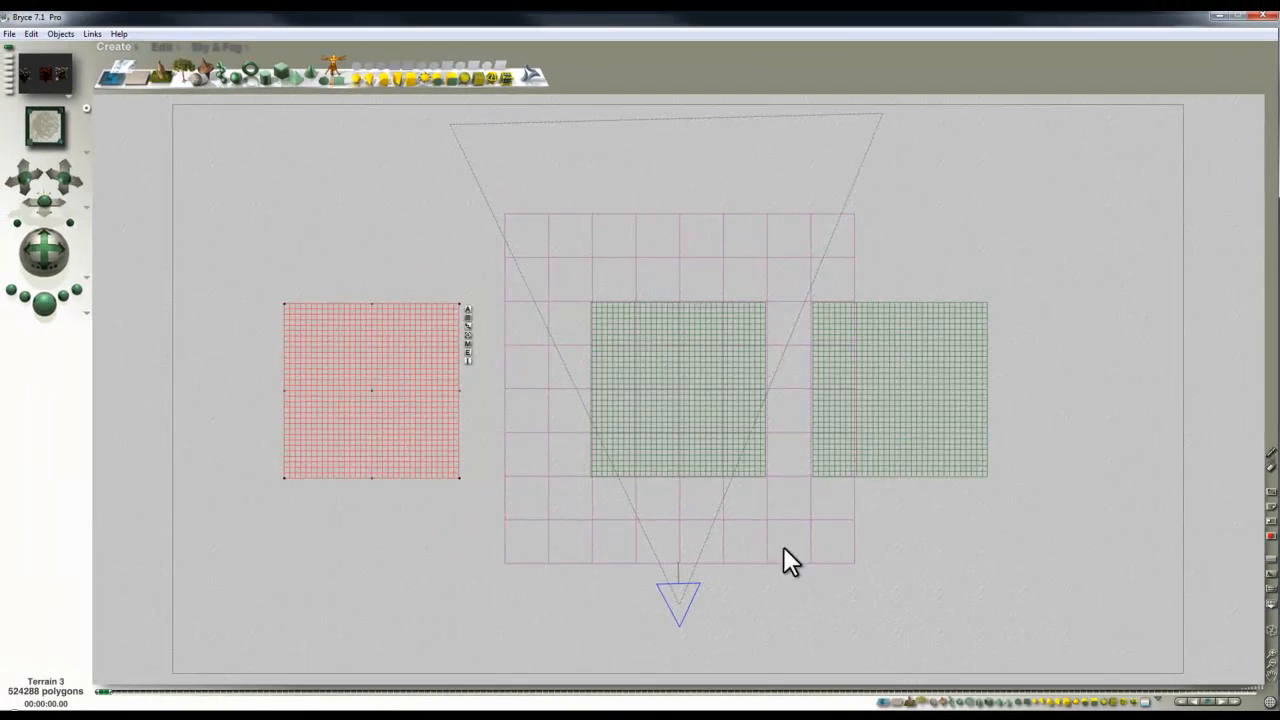
pyautogui.click(922, 560)
# - Assign the third terrain to the dark navy blue family, name that family Sea, and deselect the terrain
pyautogui.rightClick(416, 340)
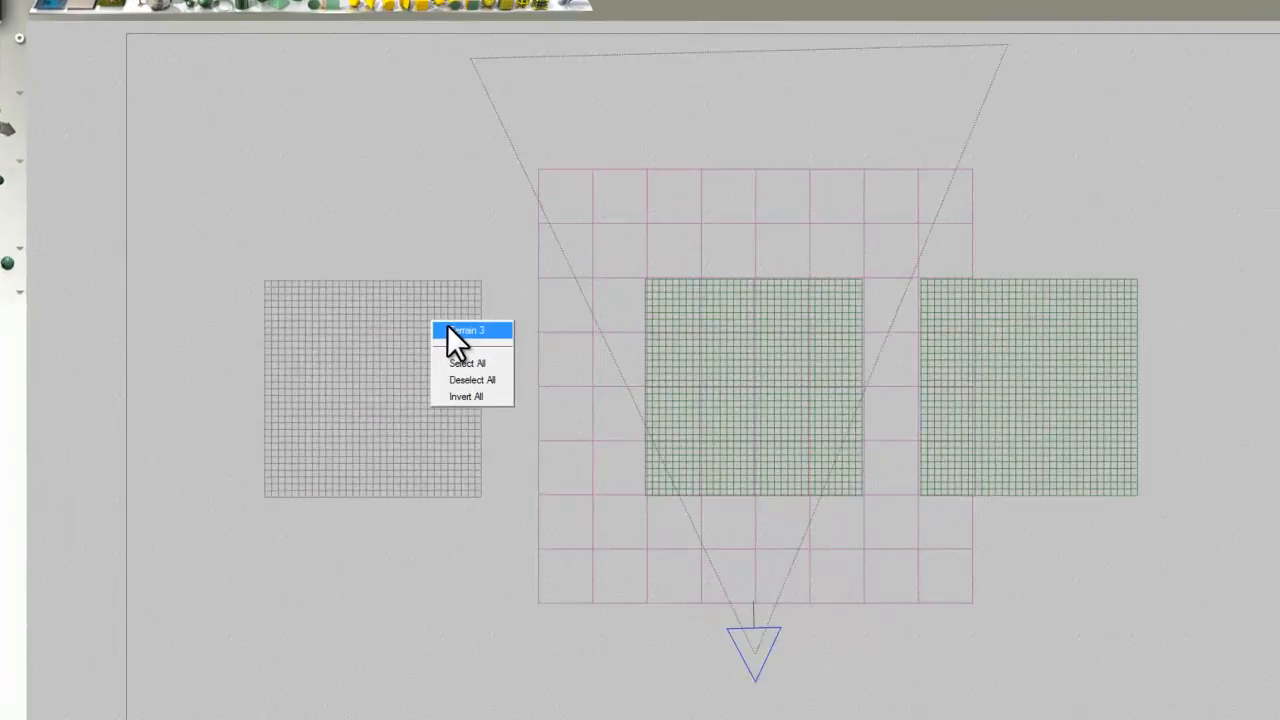
pyautogui.click(452, 330)
pyautogui.click(491, 298)
pyautogui.click(536, 395)
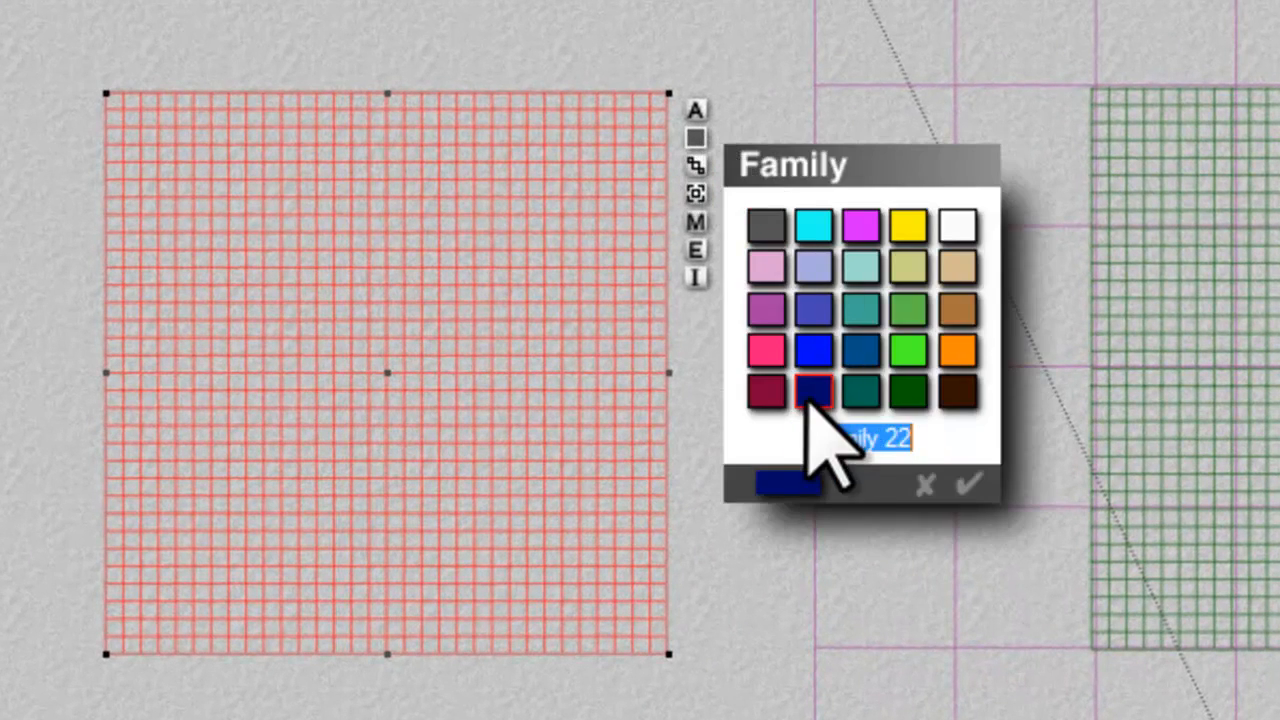
pyautogui.press('Return')
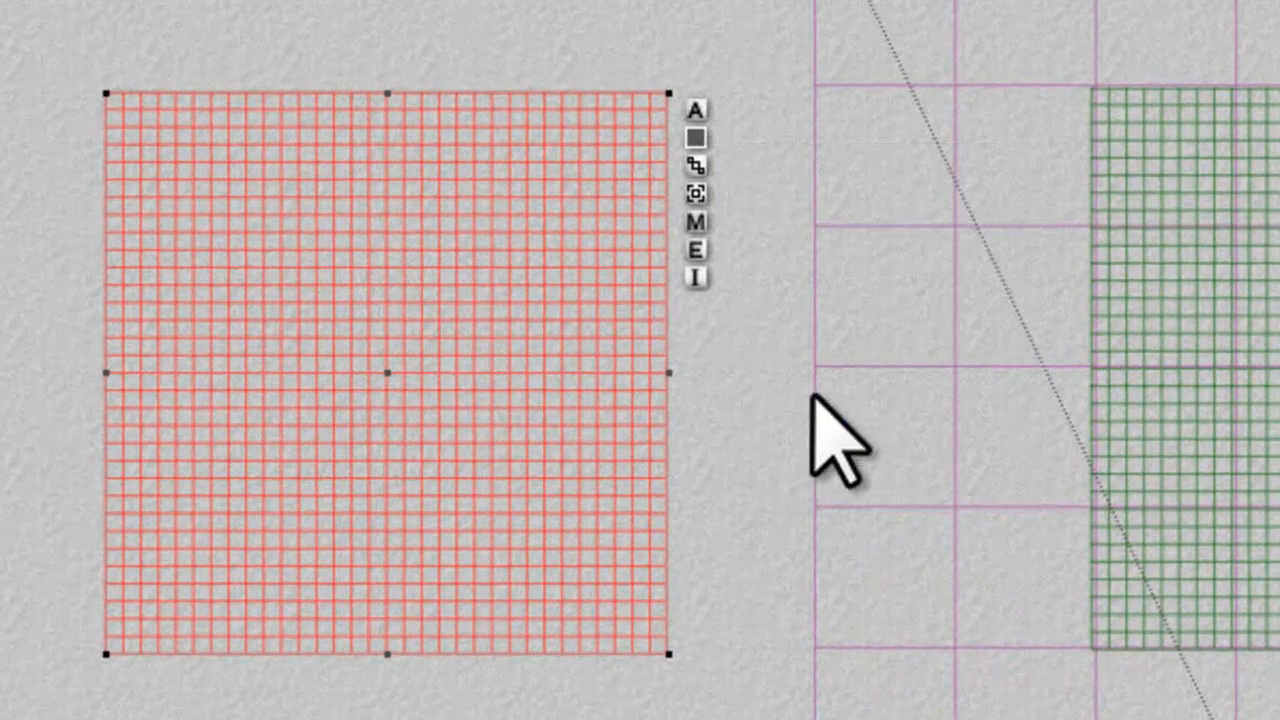
pyautogui.click(695, 136)
pyautogui.write('Sea')
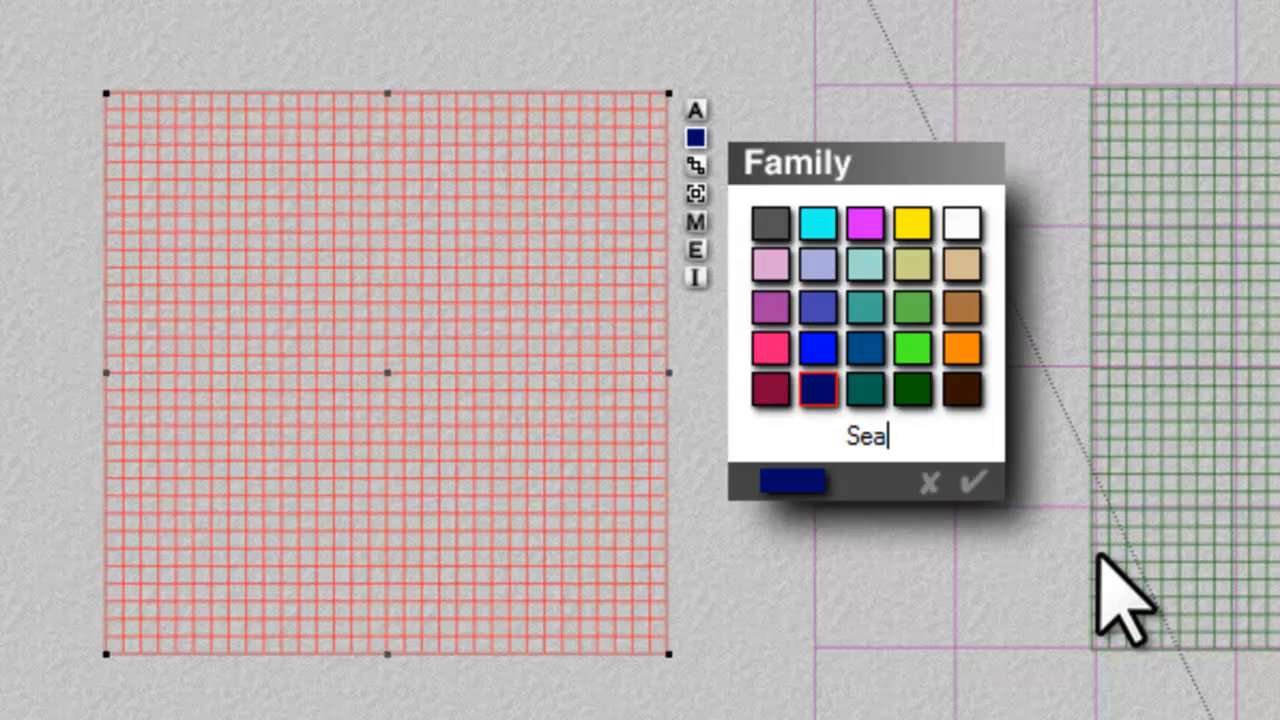
pyautogui.press('Return')
pyautogui.click(253, 515)
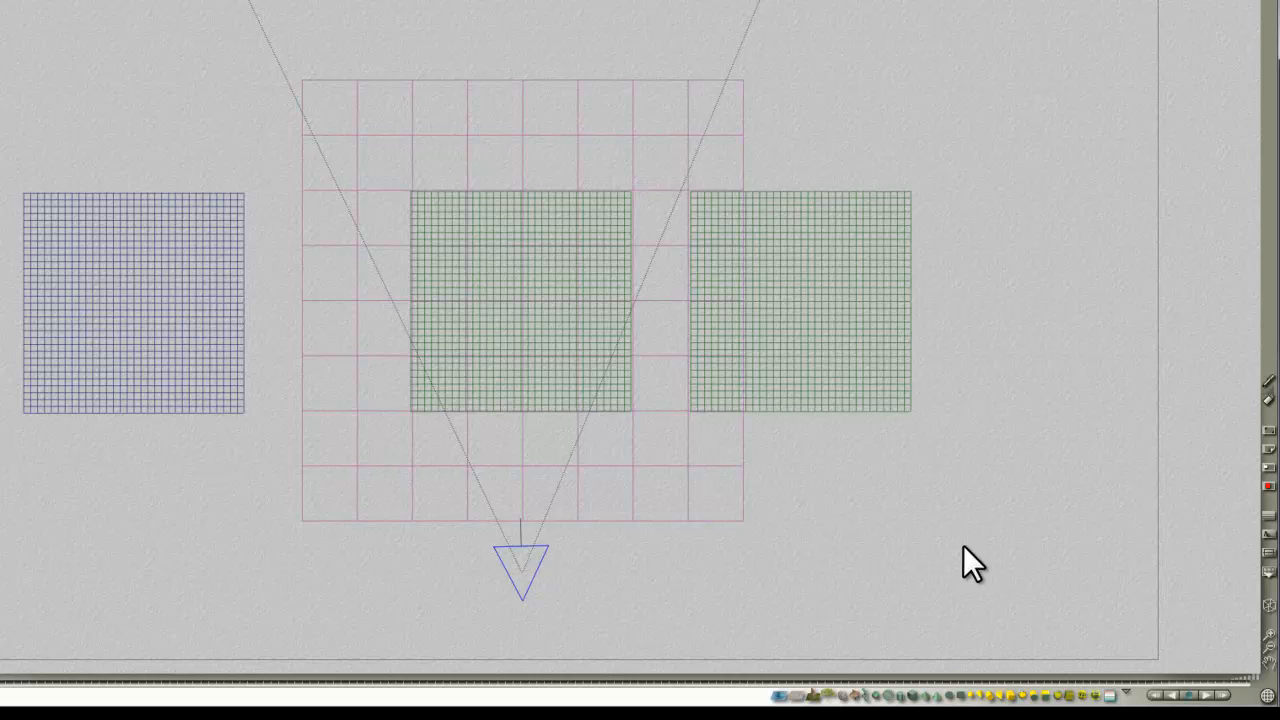
# - Switch the selection between the Sea and Terrain families to compare their members, and clear the selection
pyautogui.click(1105, 703)
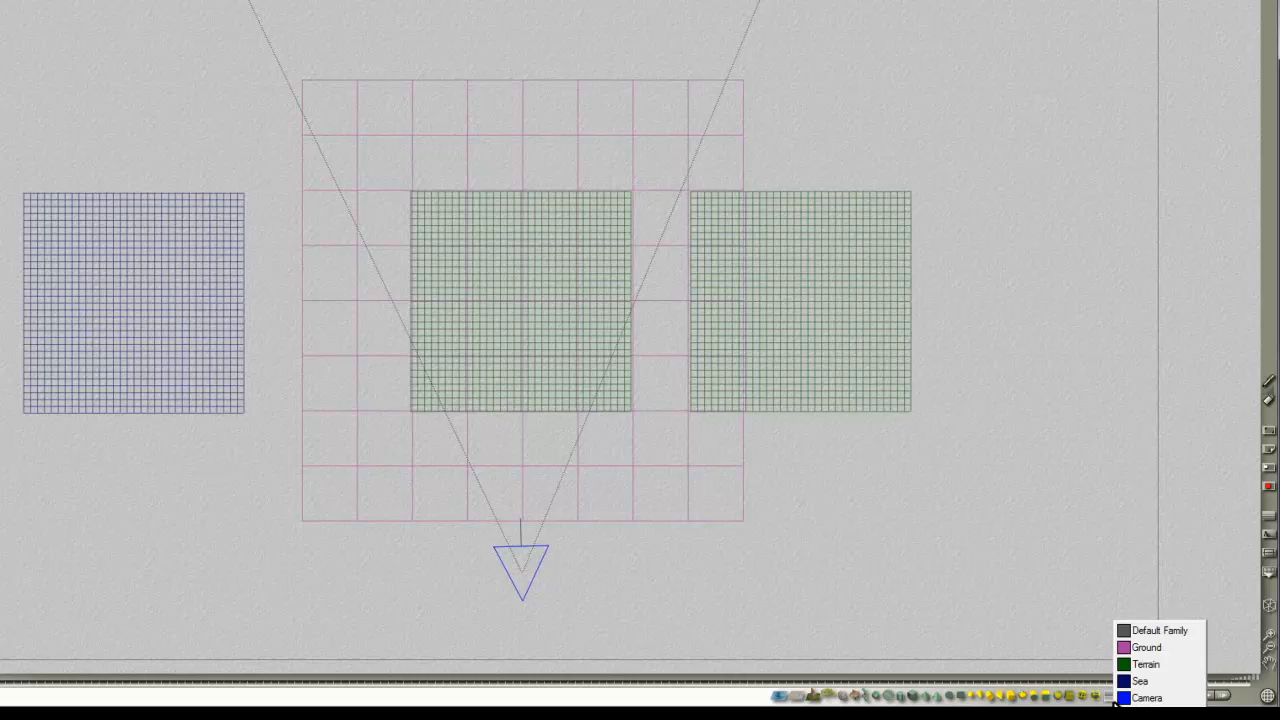
pyautogui.click(1143, 678)
pyautogui.click(1110, 696)
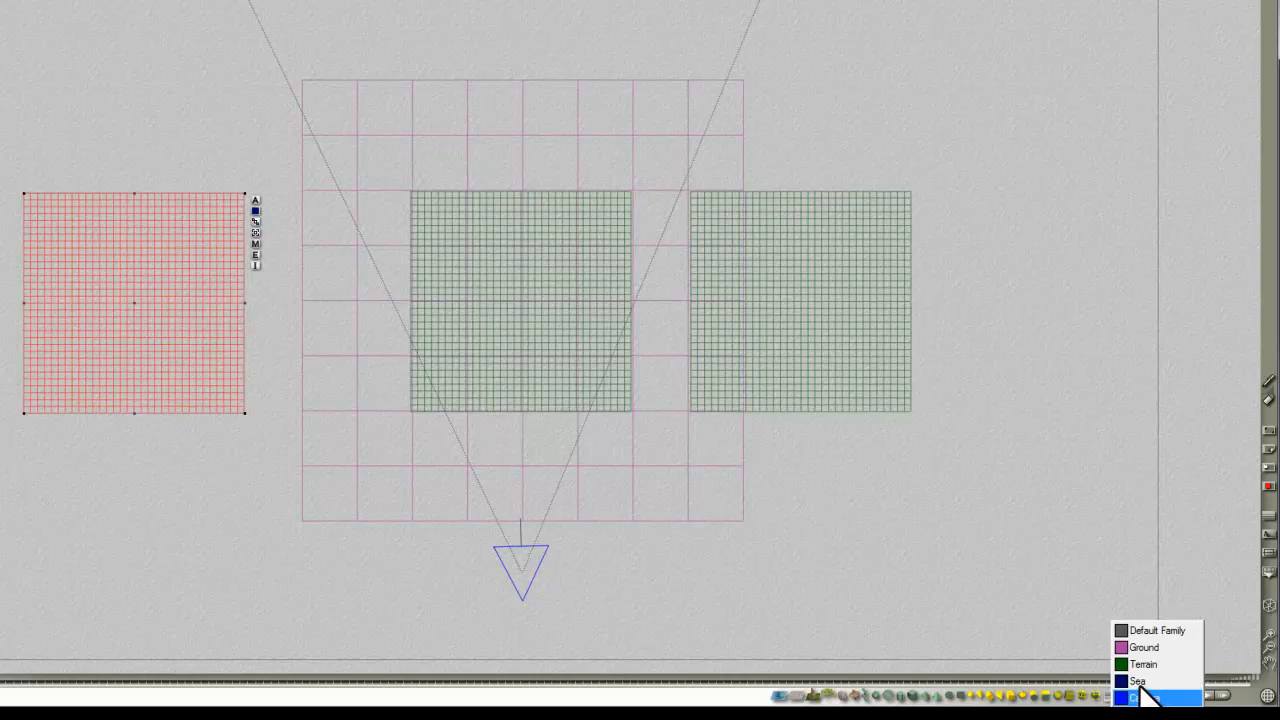
pyautogui.click(1148, 672)
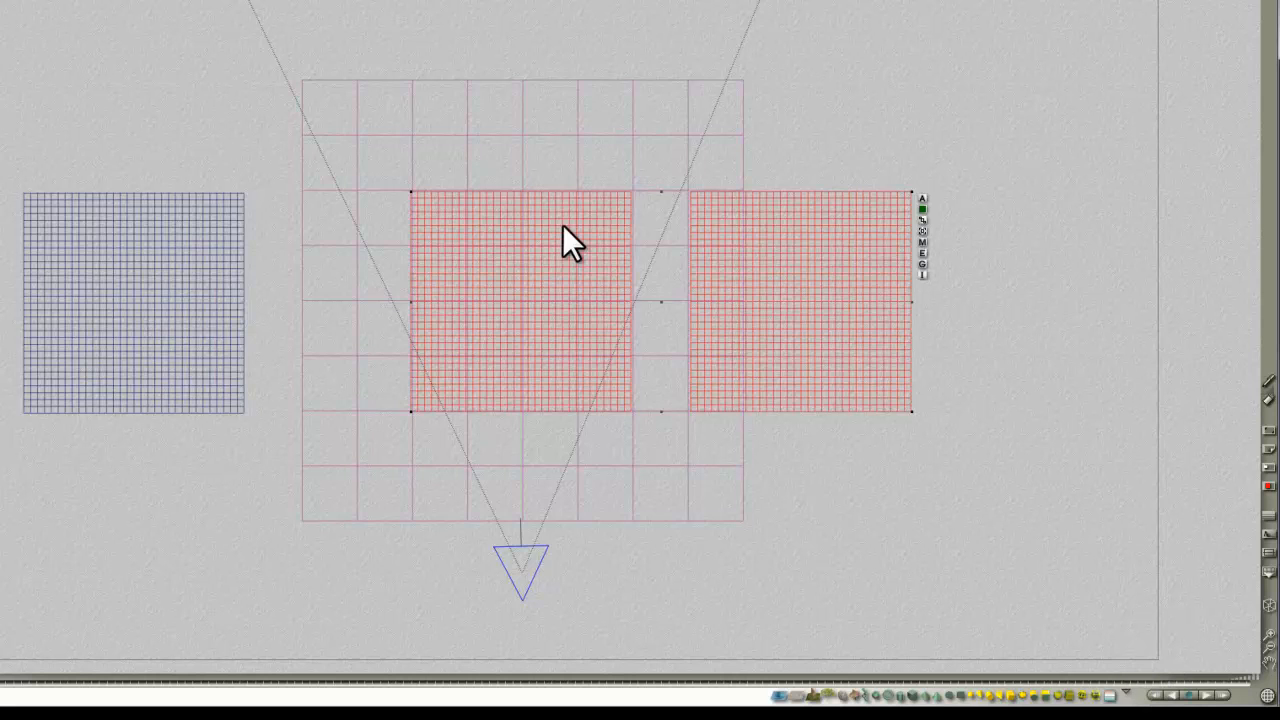
pyautogui.click(1110, 696)
pyautogui.click(1124, 670)
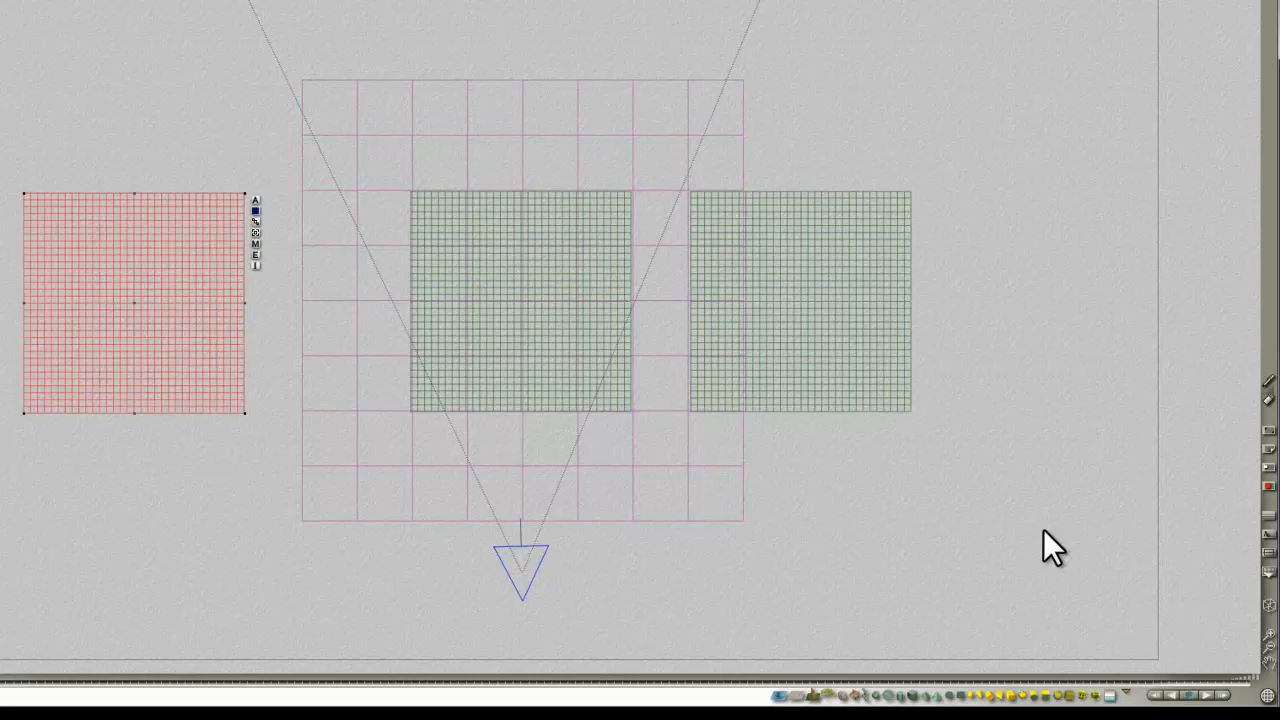
pyautogui.click(1060, 432)
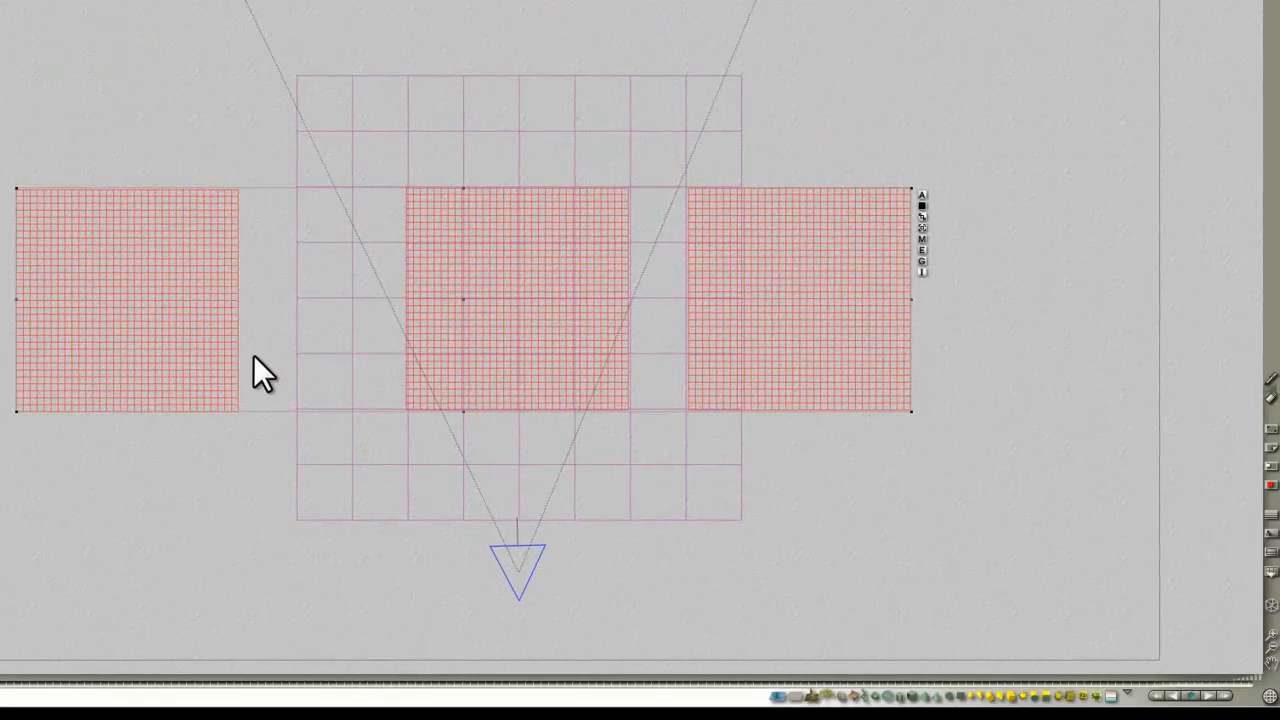
# - Cycle backward through the individual terrains and deselect the last one
pyautogui.click(1156, 697)
pyautogui.click(1156, 697)
pyautogui.click(1156, 697)
pyautogui.click(1156, 697)
pyautogui.click(1156, 697)
pyautogui.click(1156, 697)
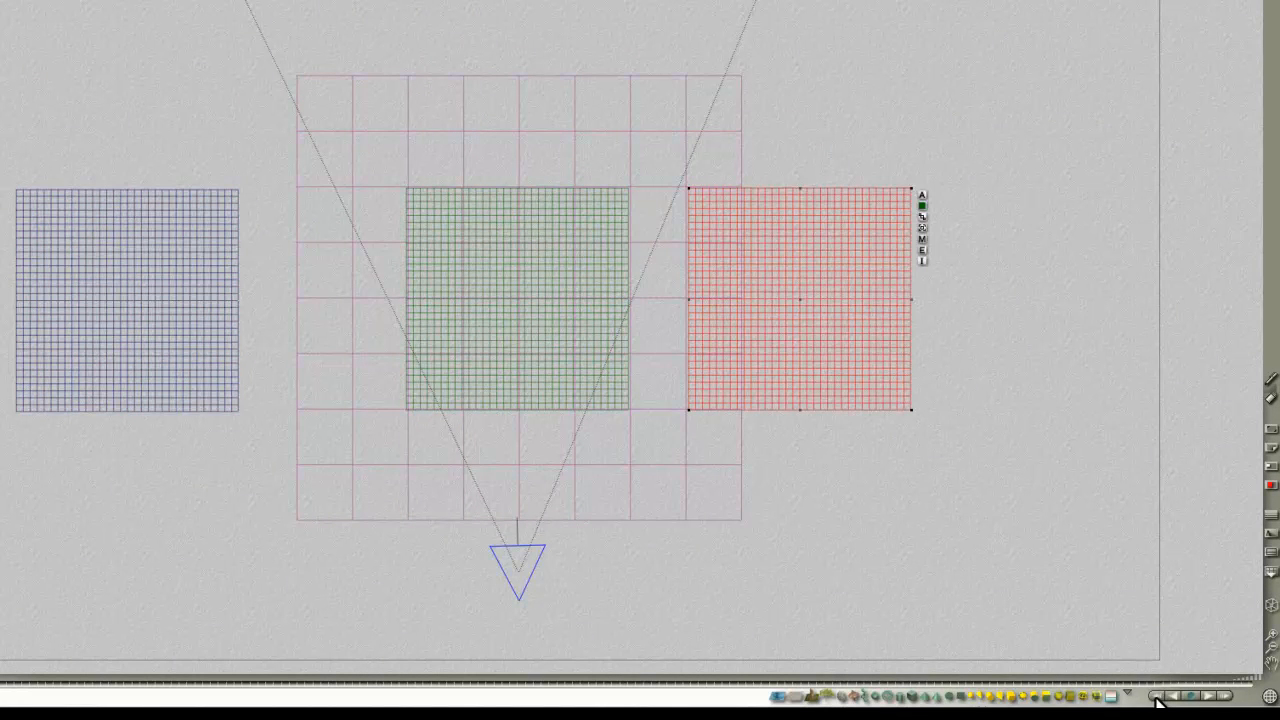
pyautogui.click(1032, 547)
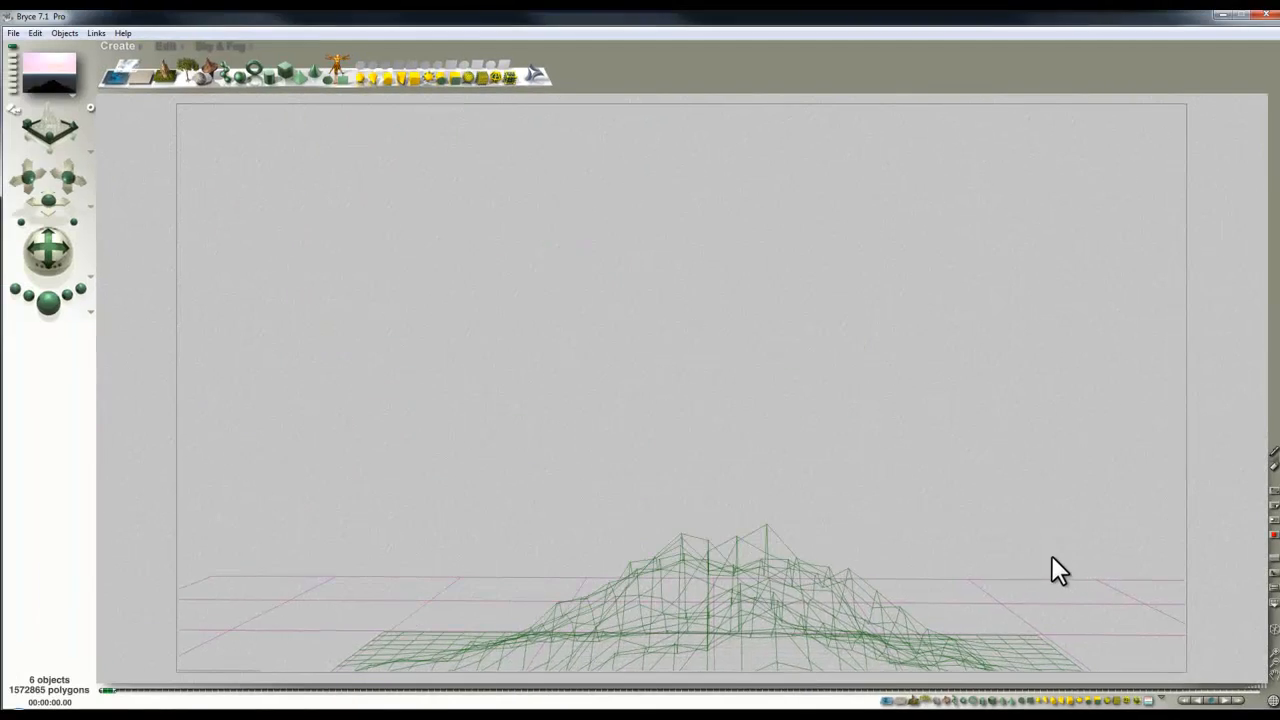
# - In the camera view, reposition and tilt the camera to look down on the three terrains and the ground plane
pyautogui.moveTo(48, 196); pyautogui.dragTo(67, 178)
pyautogui.moveTo(49, 245); pyautogui.dragTo(49, 245)
pyautogui.moveTo(65, 180); pyautogui.dragTo(63, 182)
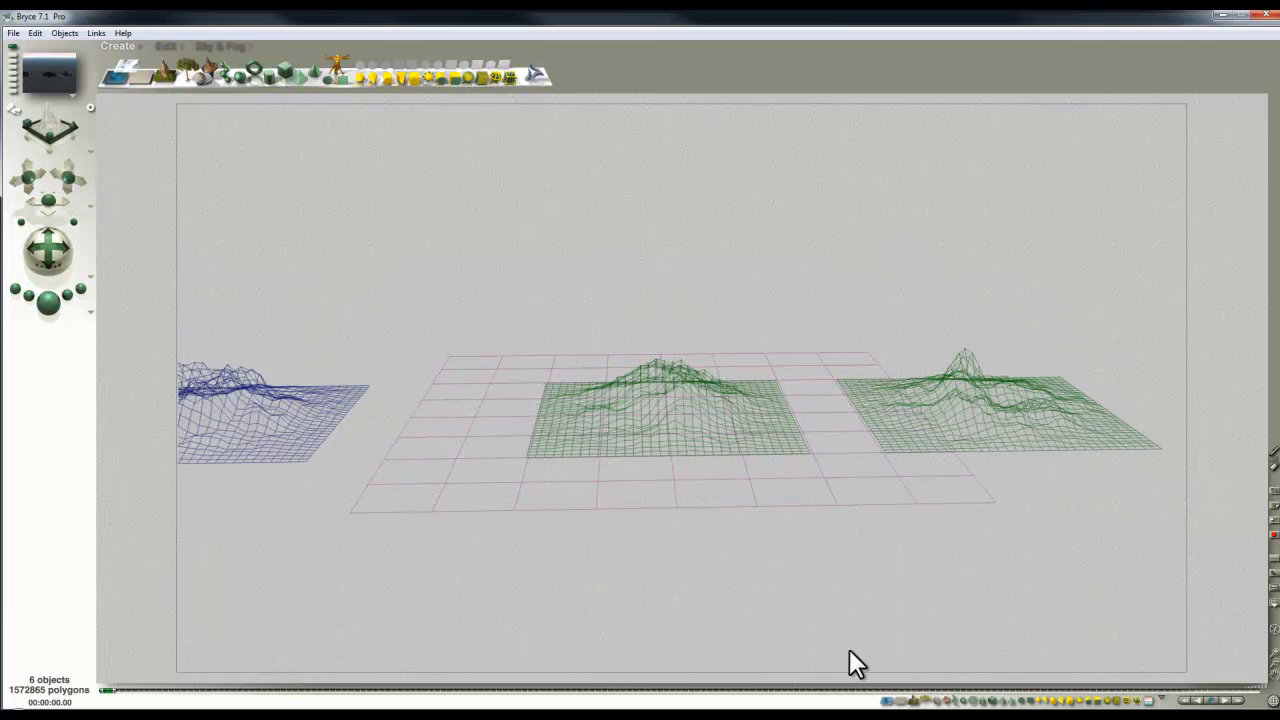
# - Select the third terrain and invert the selection so that the remaining objects are selected instead
pyautogui.click(303, 401)
pyautogui.click(1163, 699)
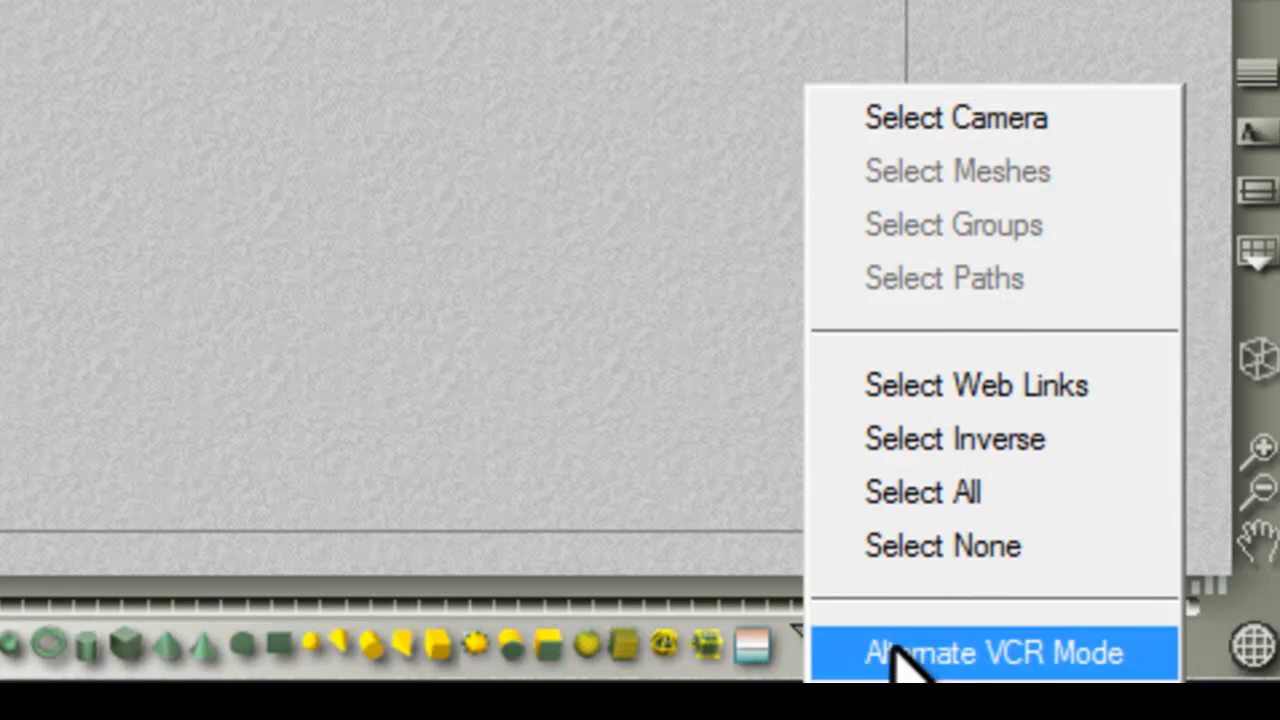
pyautogui.click(675, 447)
pyautogui.click(802, 631)
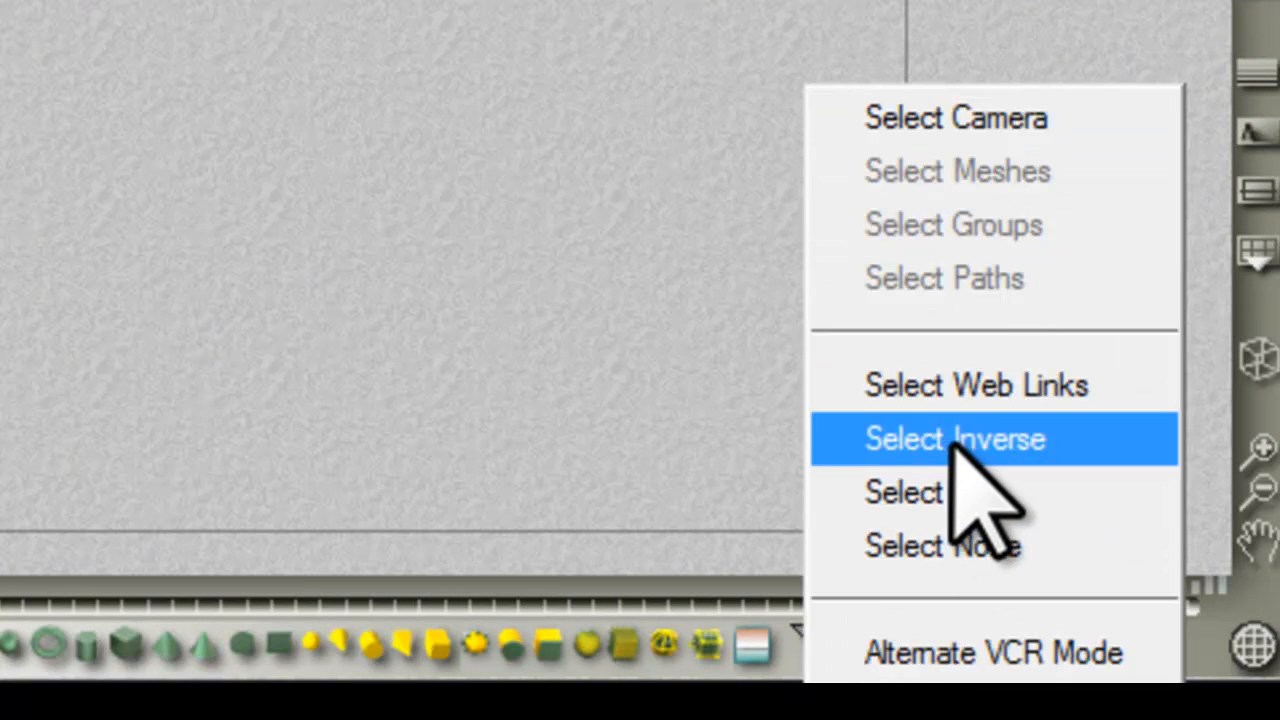
pyautogui.click(685, 521)
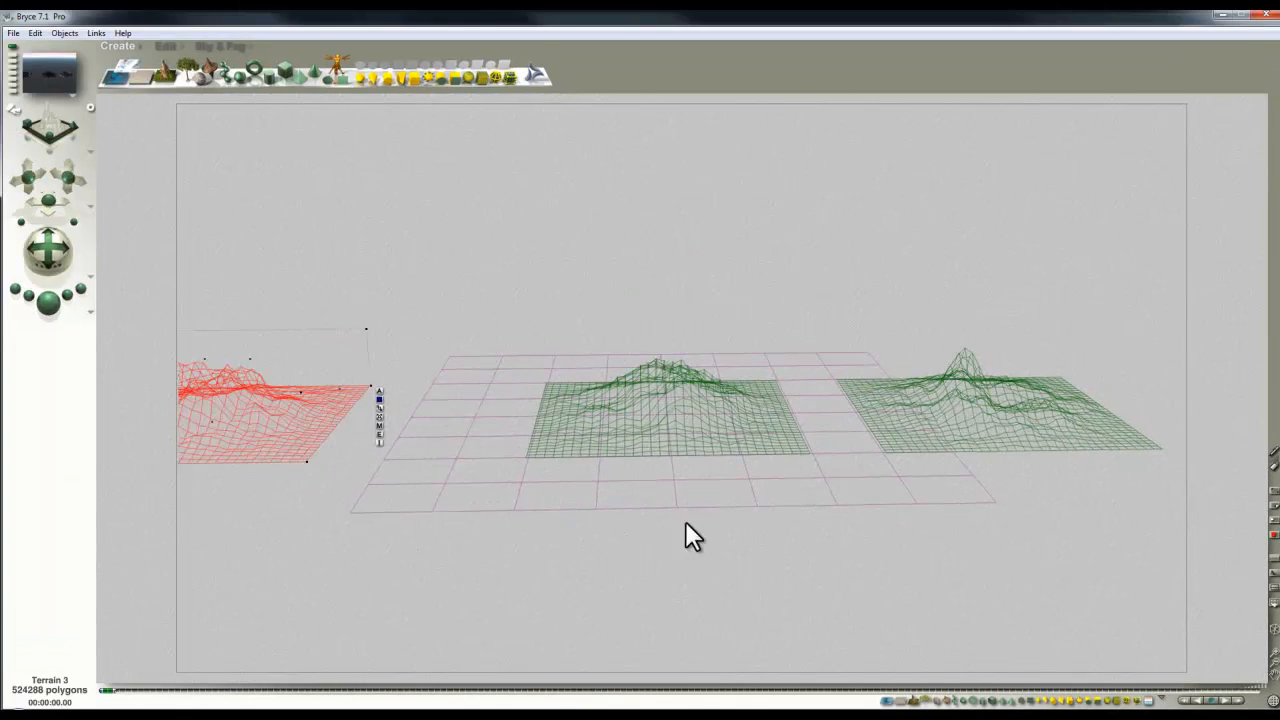
pyautogui.click(1160, 700)
pyautogui.click(1189, 652)
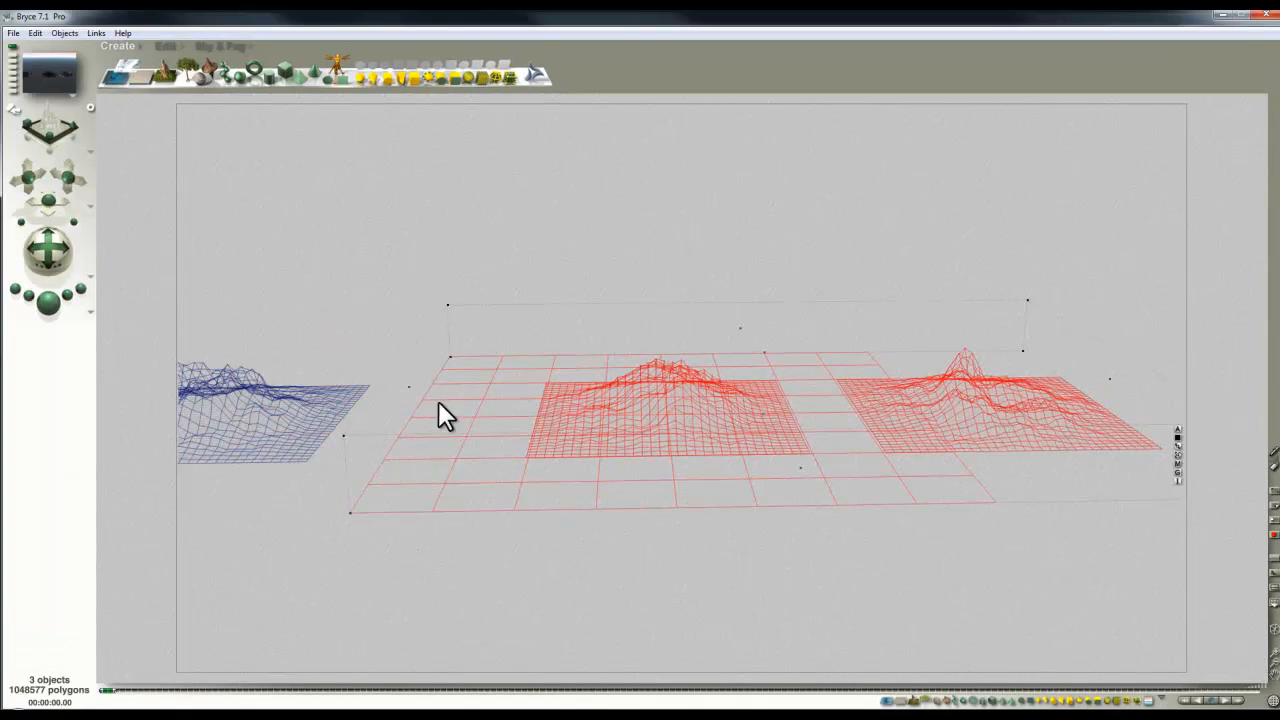
# - Inspect the inverted selection in the top view with the camera in sight, and clear the selection
pyautogui.press('2')
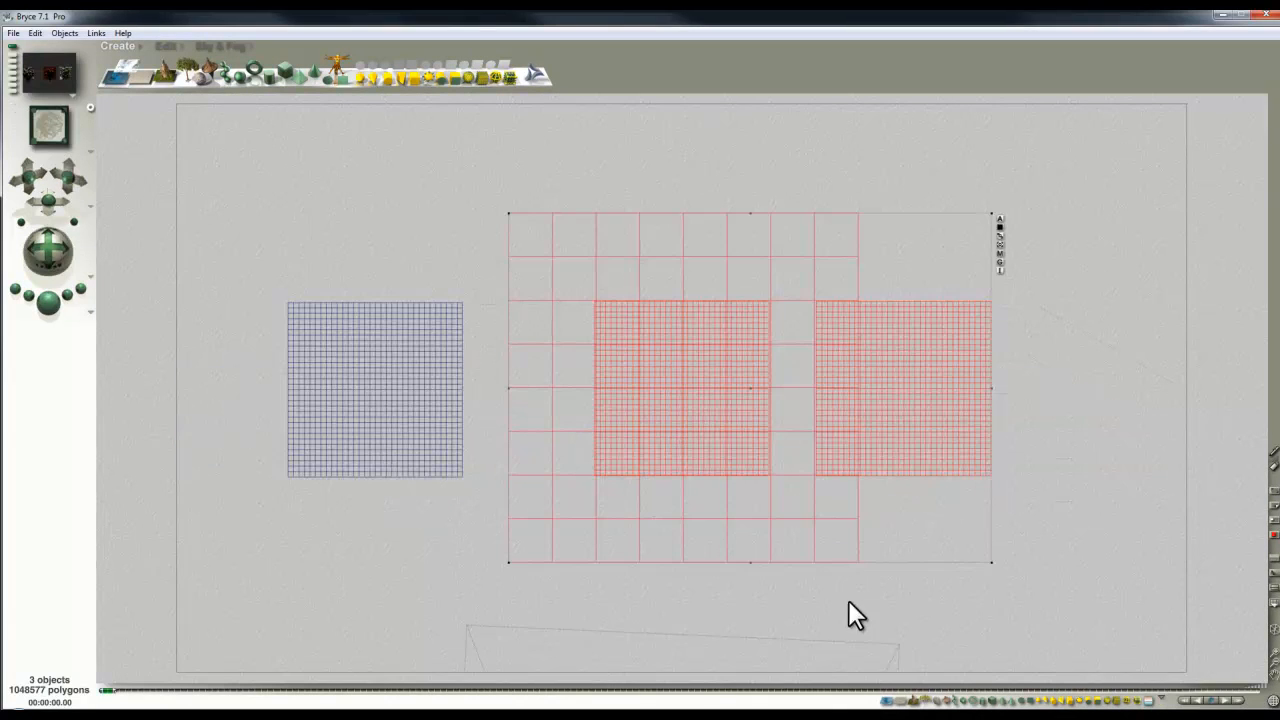
pyautogui.click(1274, 666)
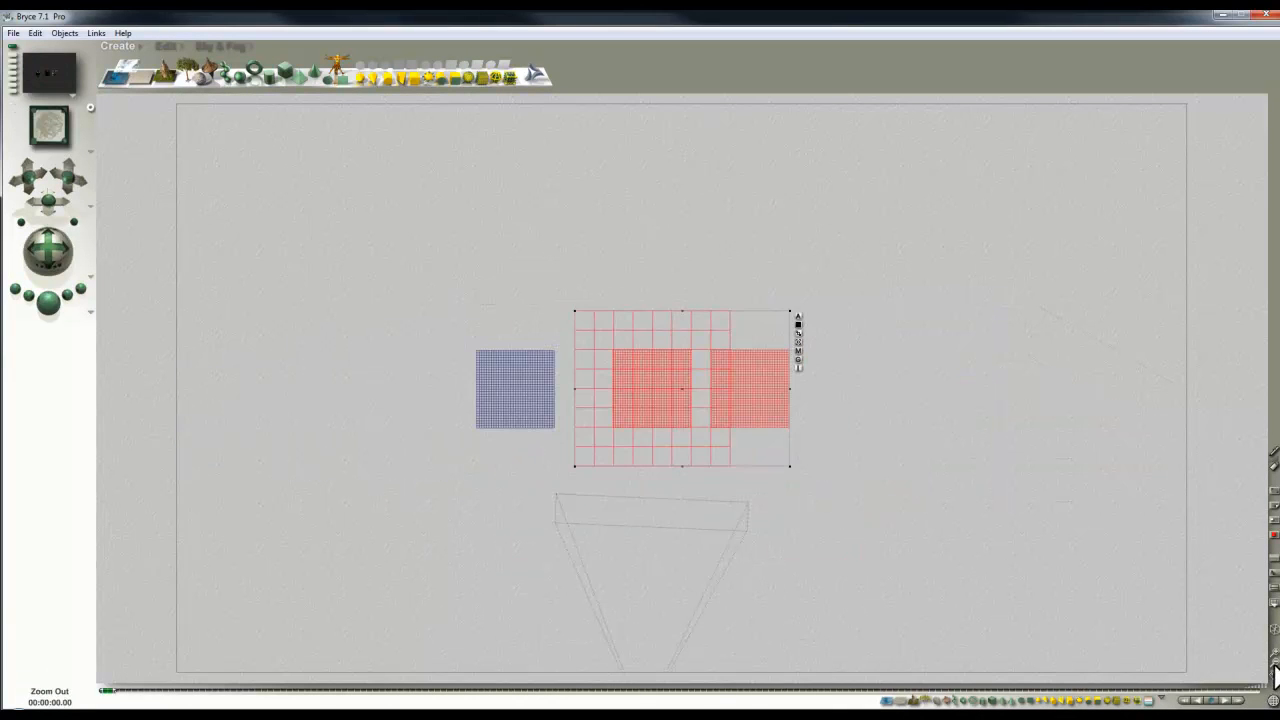
pyautogui.click(1274, 666)
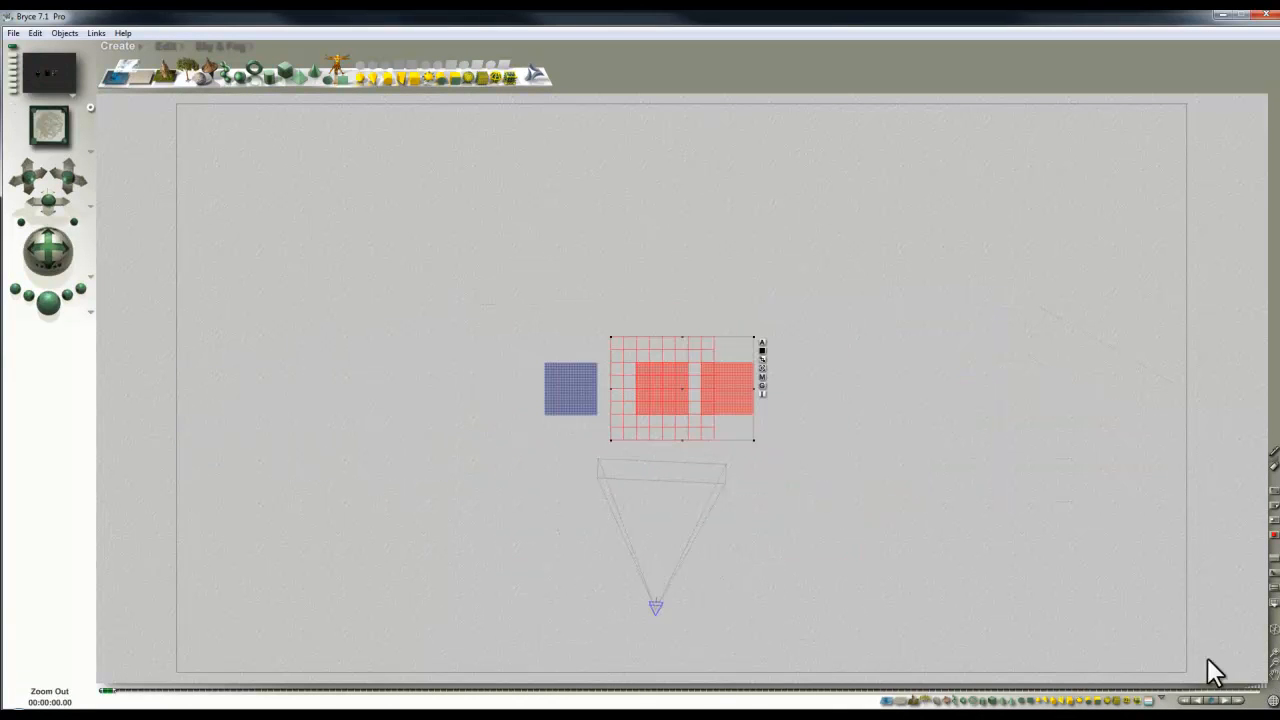
pyautogui.click(849, 606)
# - Select the camera while in the camera view and check it from the top view
pyautogui.press('1')
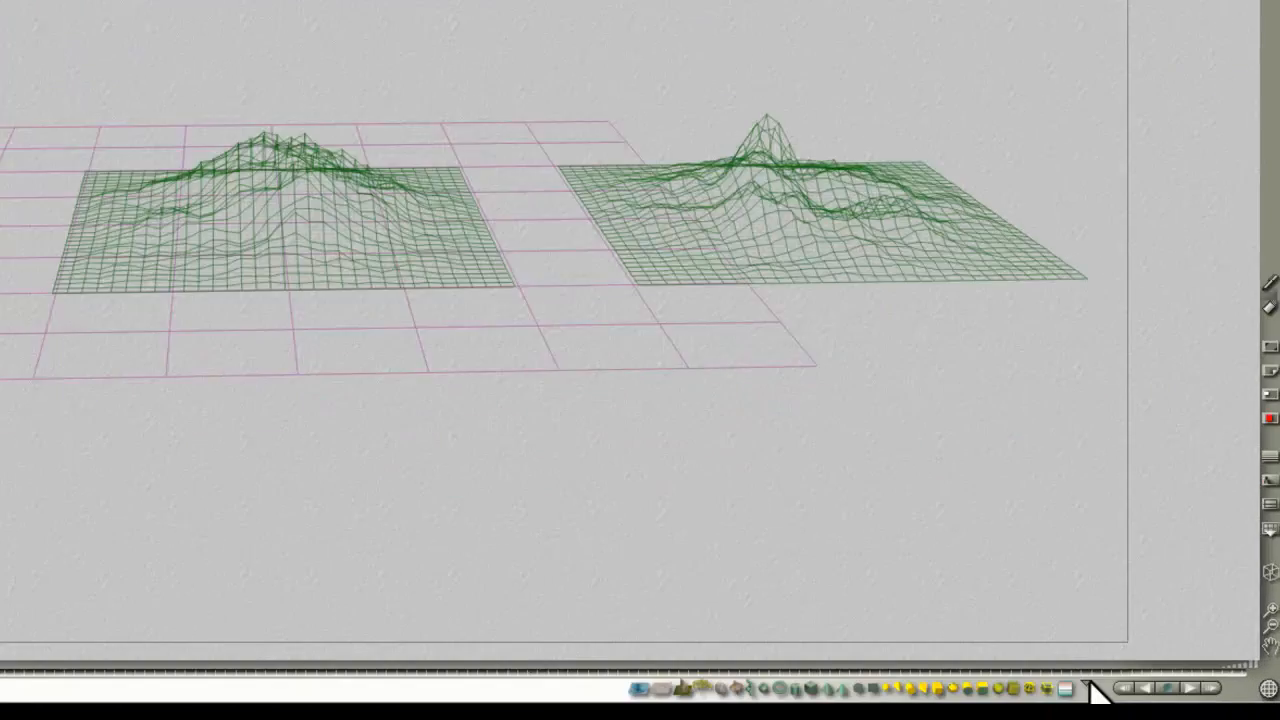
pyautogui.click(1160, 697)
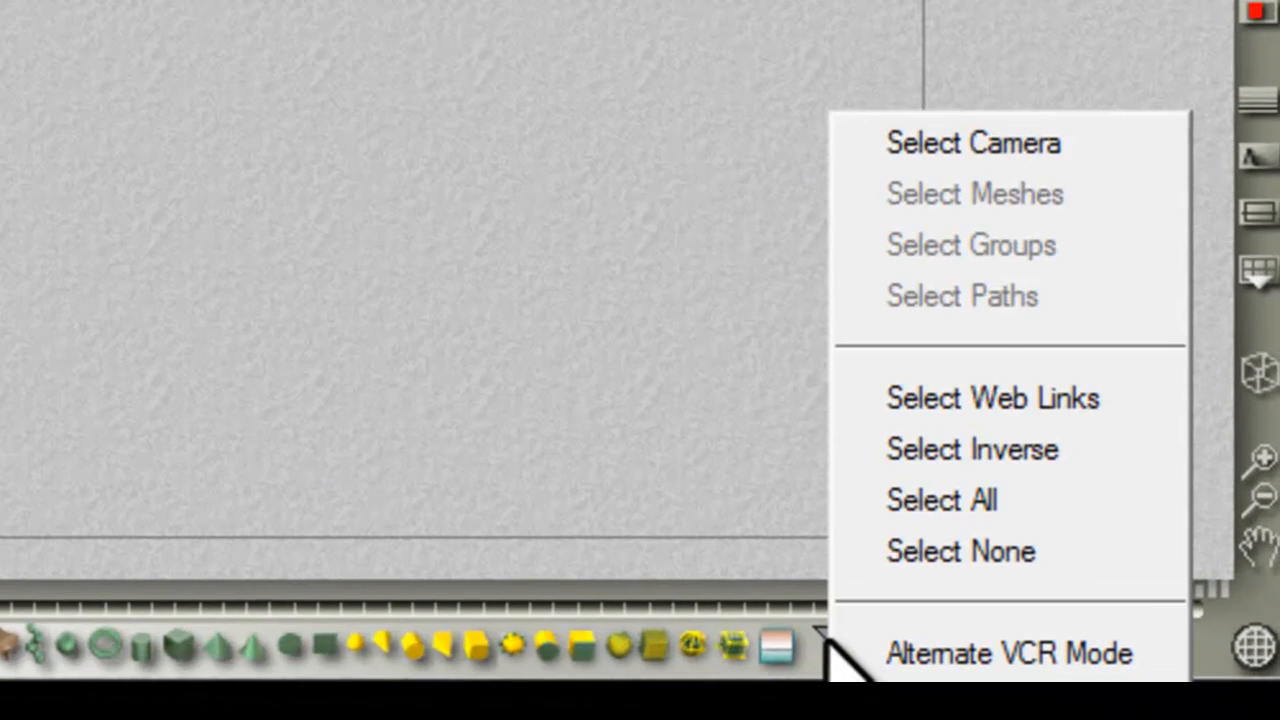
pyautogui.click(985, 148)
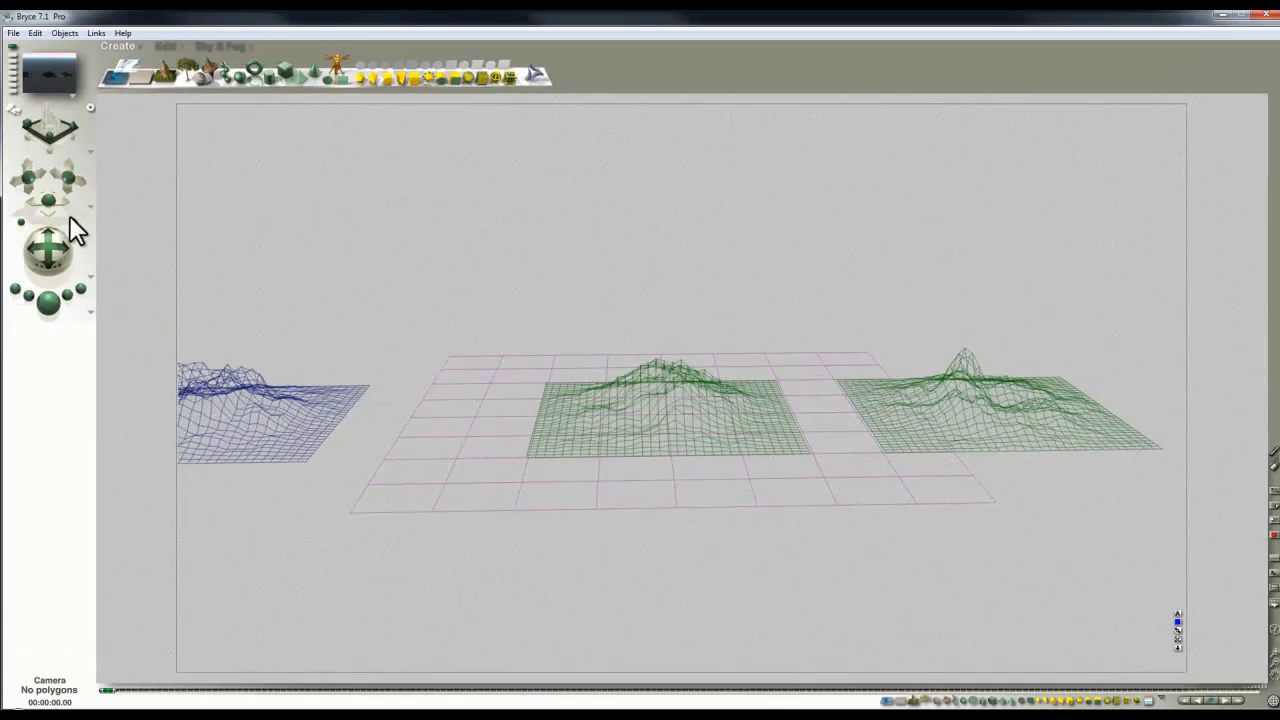
pyautogui.press('2')
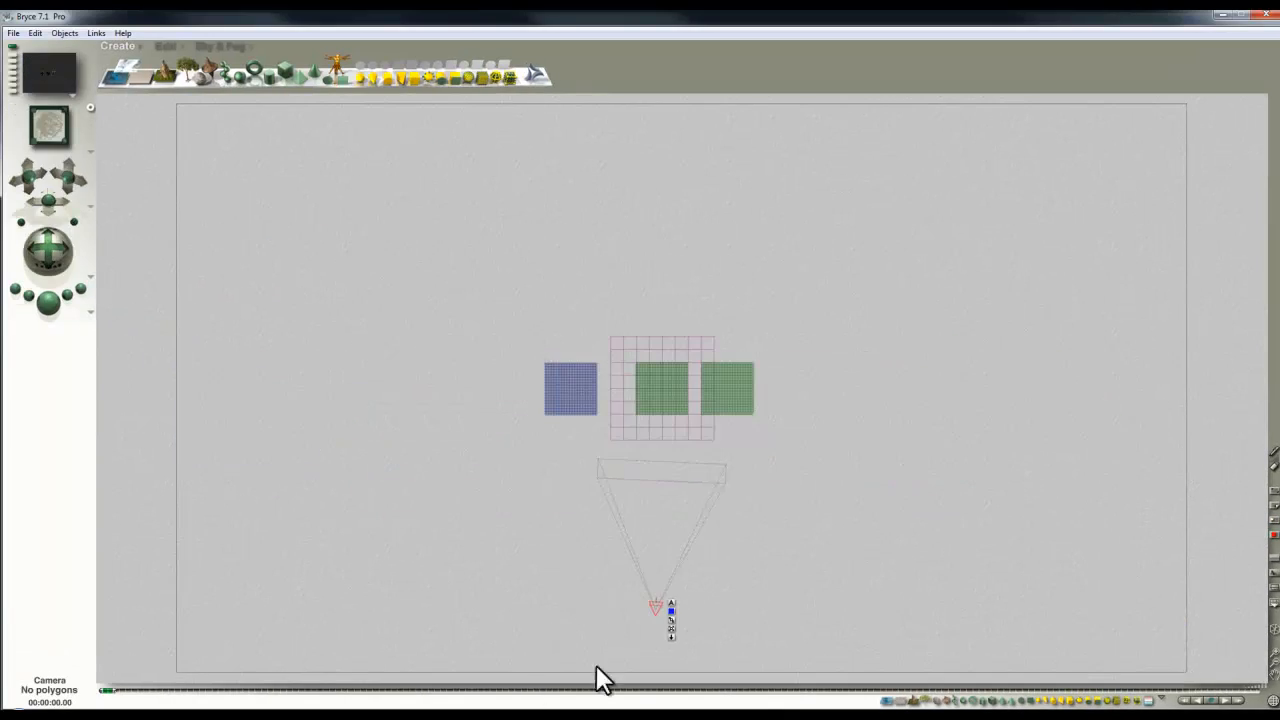
# - In the camera view, select the camera, widen its field of view strongly, and deselect it
pyautogui.press('1')
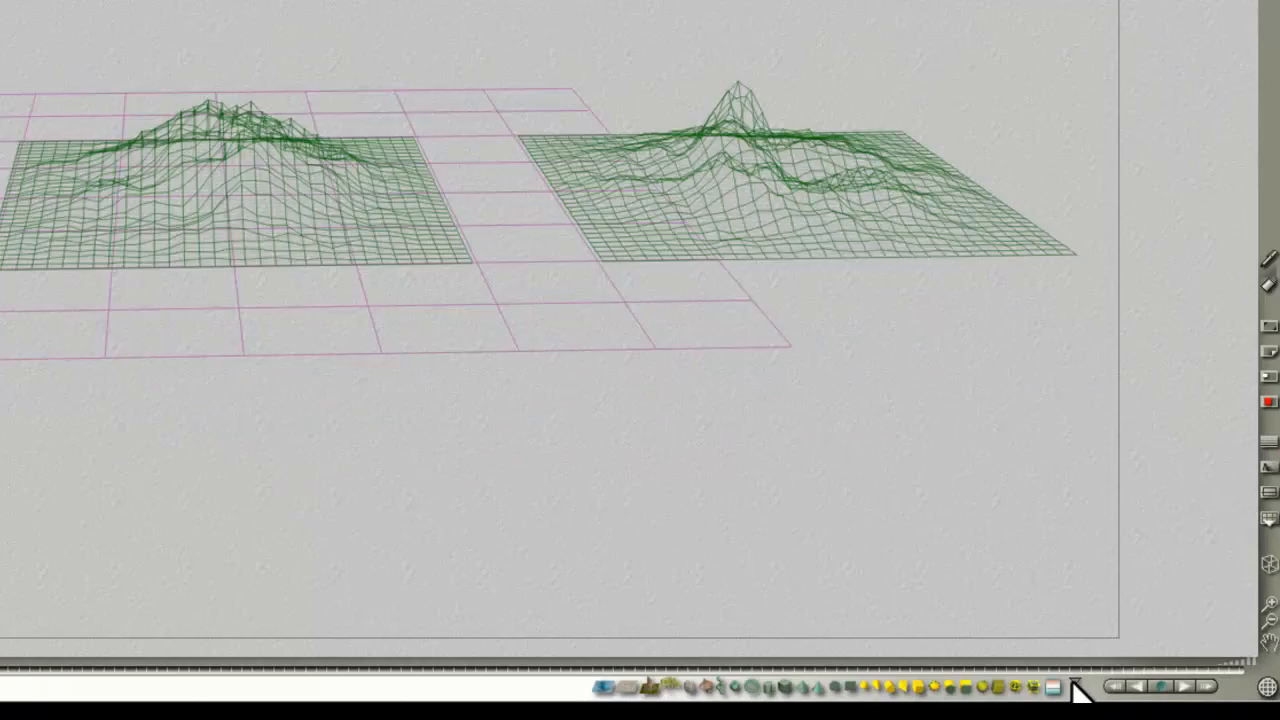
pyautogui.click(1163, 699)
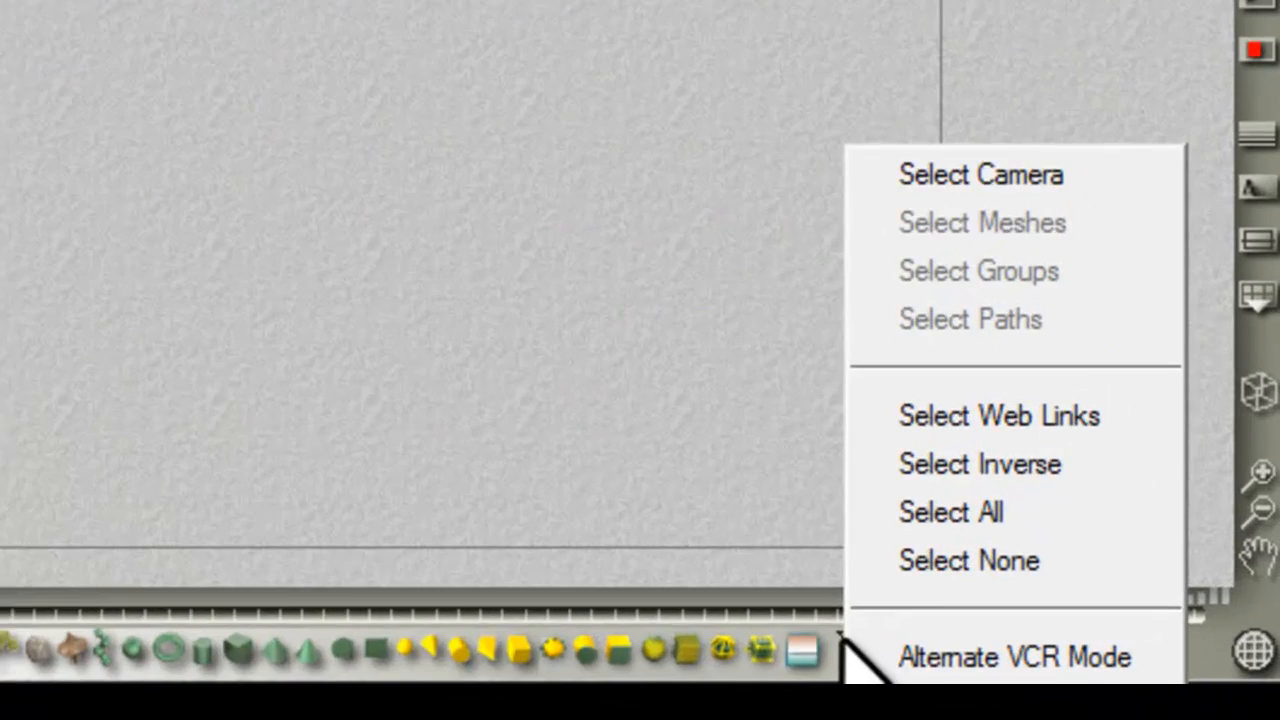
pyautogui.click(937, 166)
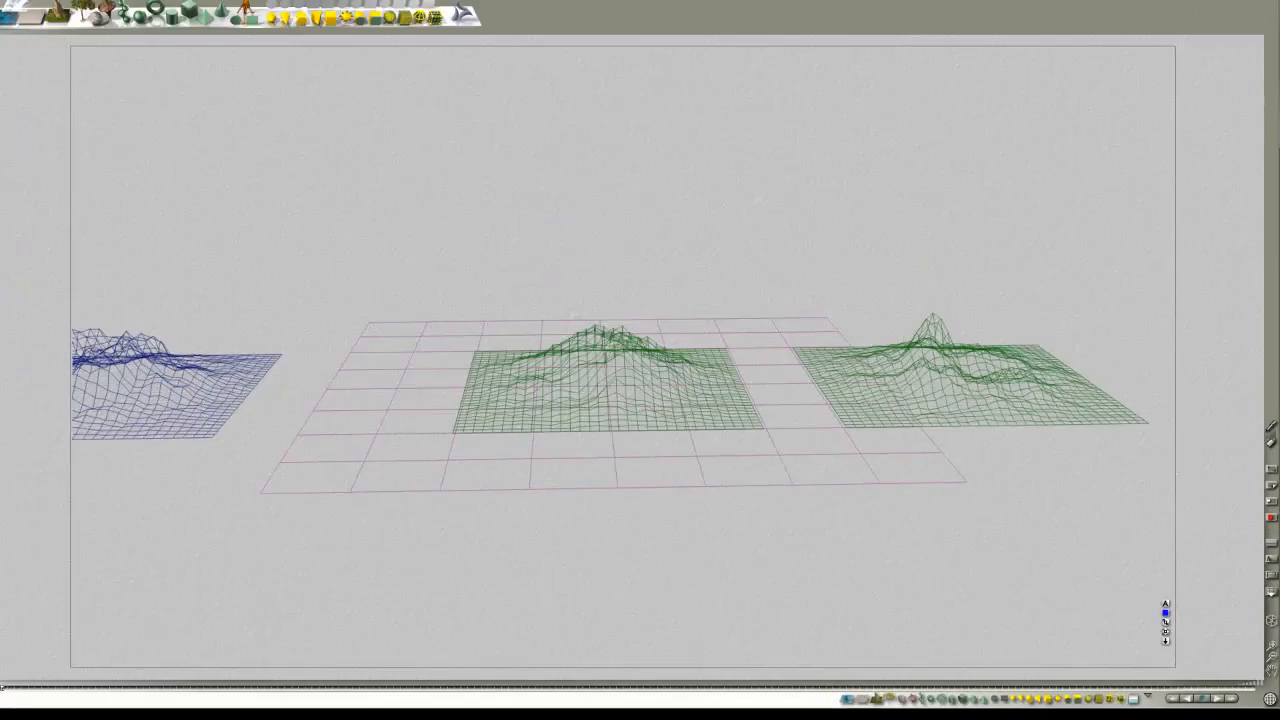
pyautogui.moveTo(56, 222); pyautogui.dragTo(69, 222)
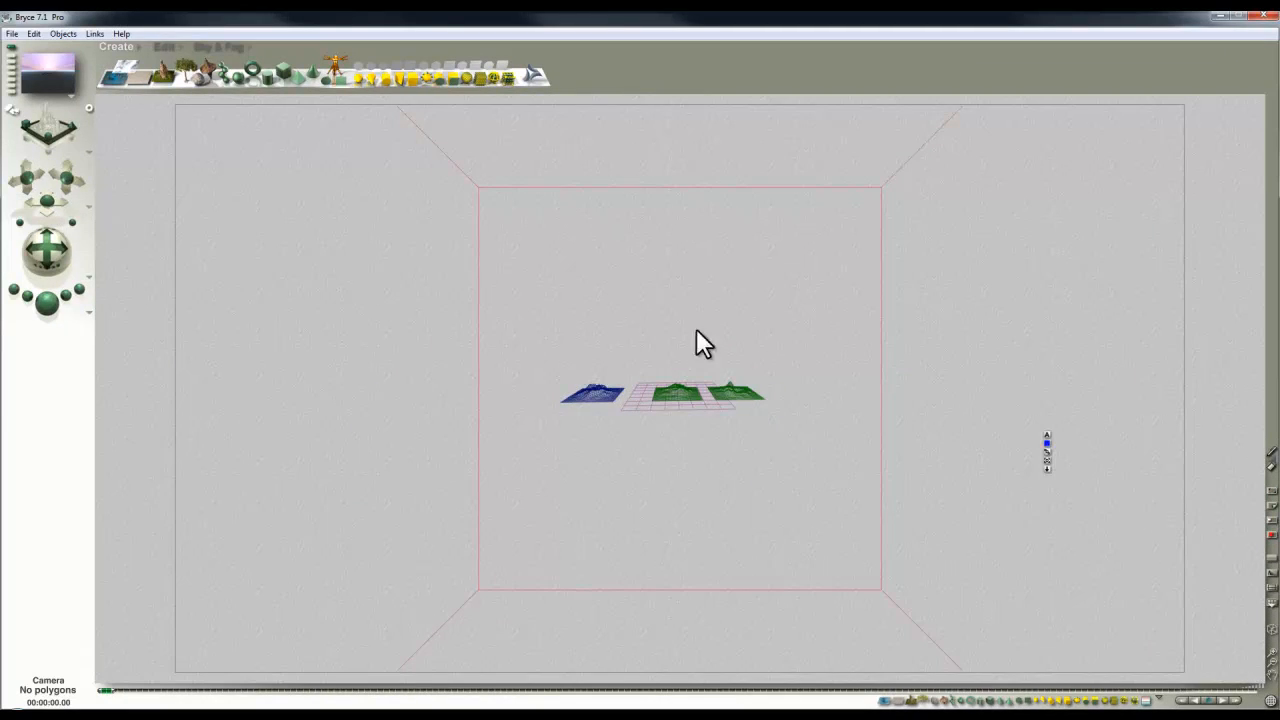
pyautogui.click(1064, 240)
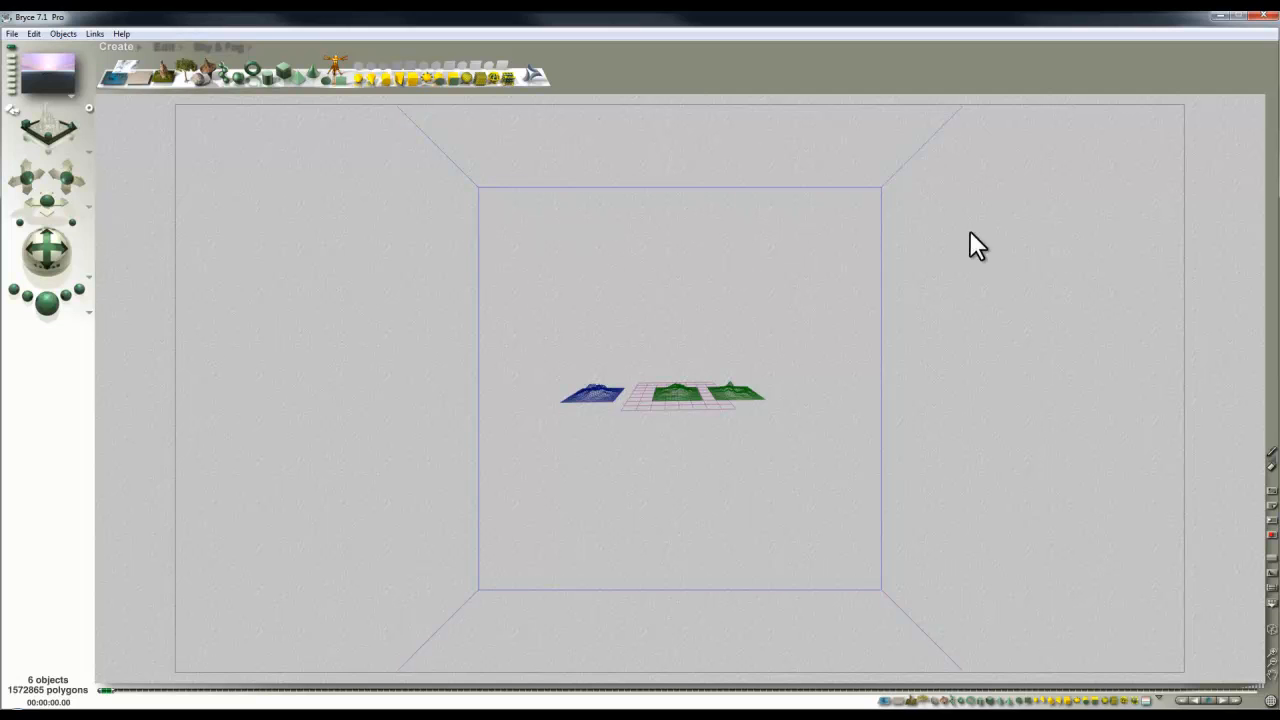
# - In the top view, select the camera and examine its body and field-of-view outline at different zoom levels
pyautogui.press('2')
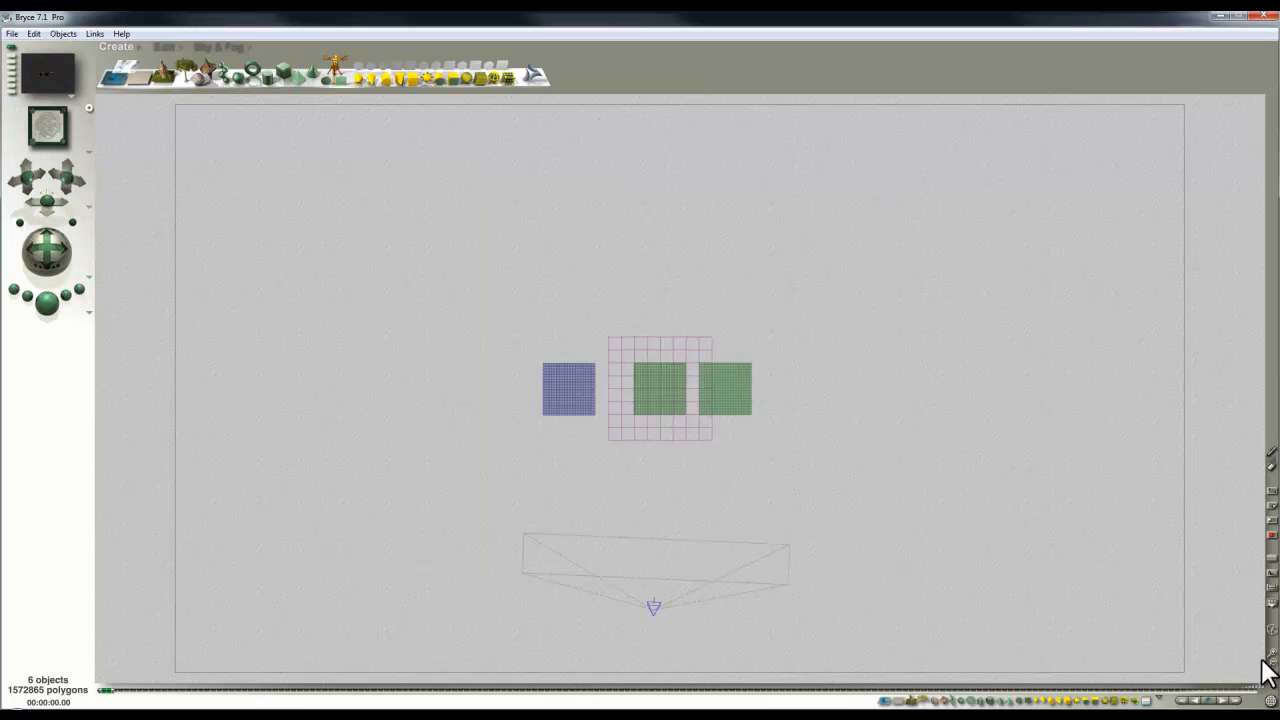
pyautogui.click(654, 608)
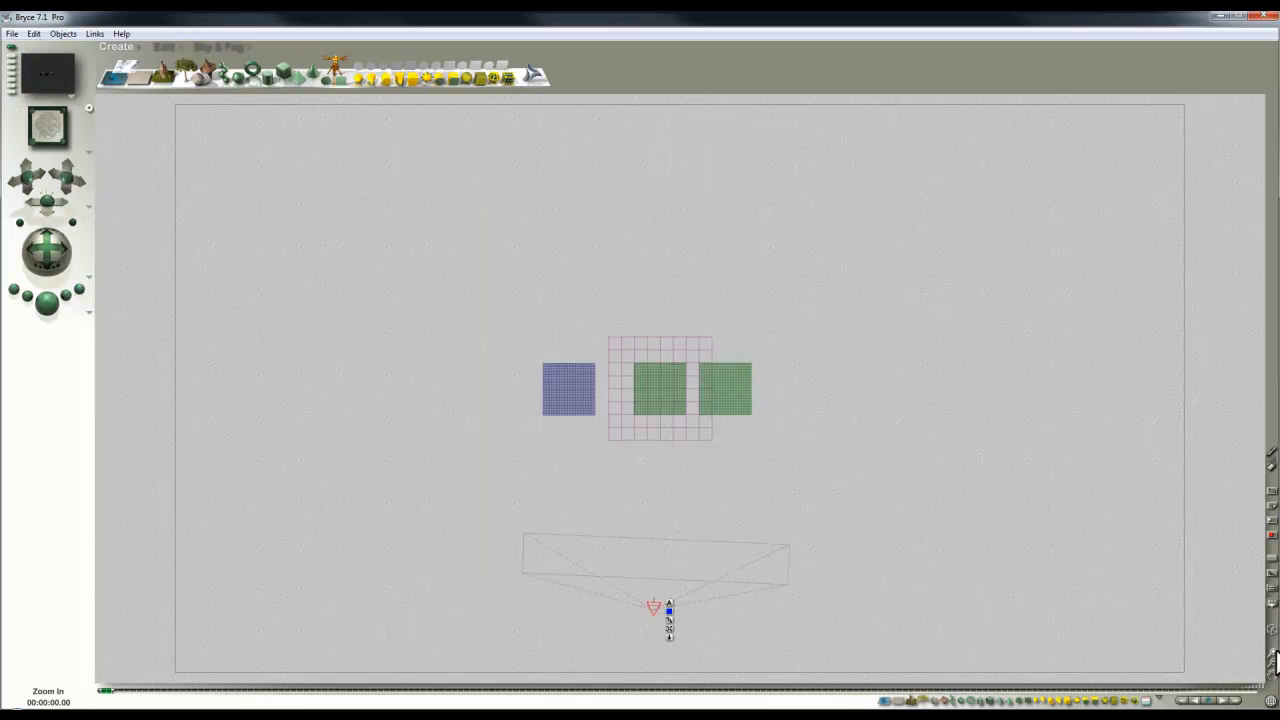
pyautogui.click(1274, 660)
pyautogui.click(1274, 651)
pyautogui.click(1274, 651)
pyautogui.click(1274, 651)
pyautogui.click(1274, 651)
pyautogui.click(1274, 651)
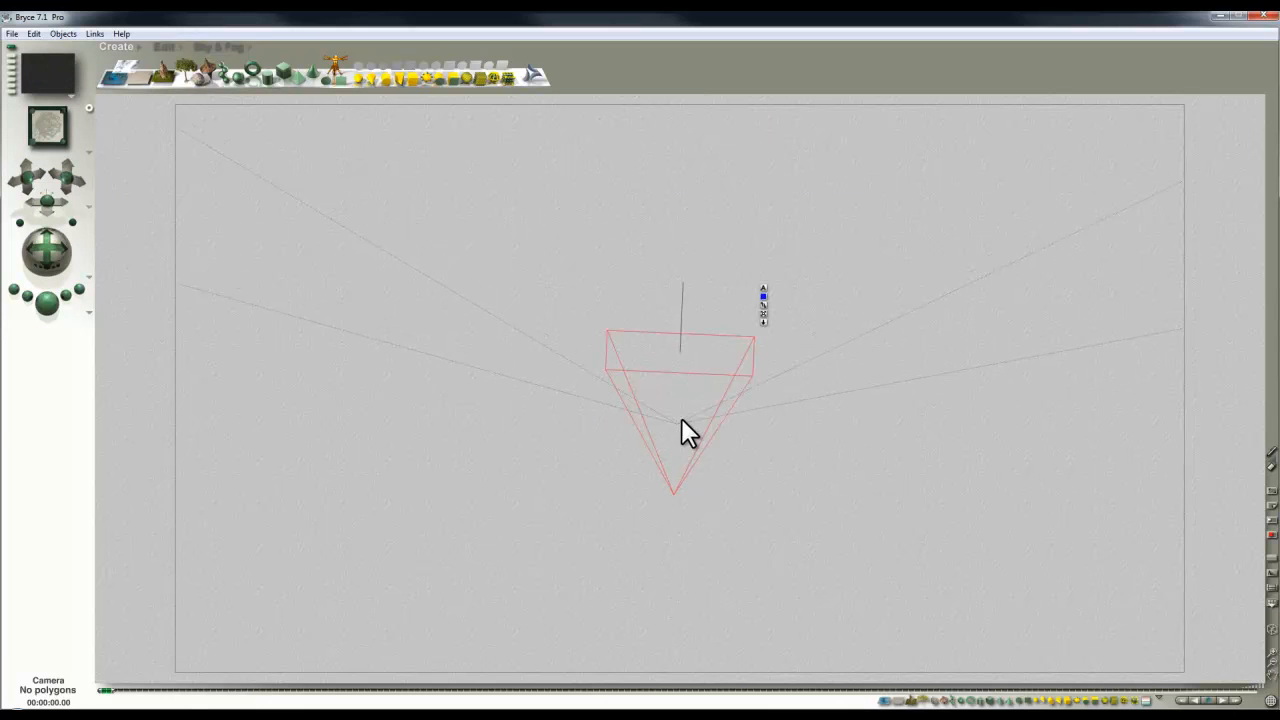
pyautogui.click(1274, 668)
pyautogui.click(1274, 668)
pyautogui.click(1274, 668)
pyautogui.click(1274, 663)
# - Select the camera in the camera view, narrow its field of view until the terrains fill the frame, and open its attributes
pyautogui.press('1')
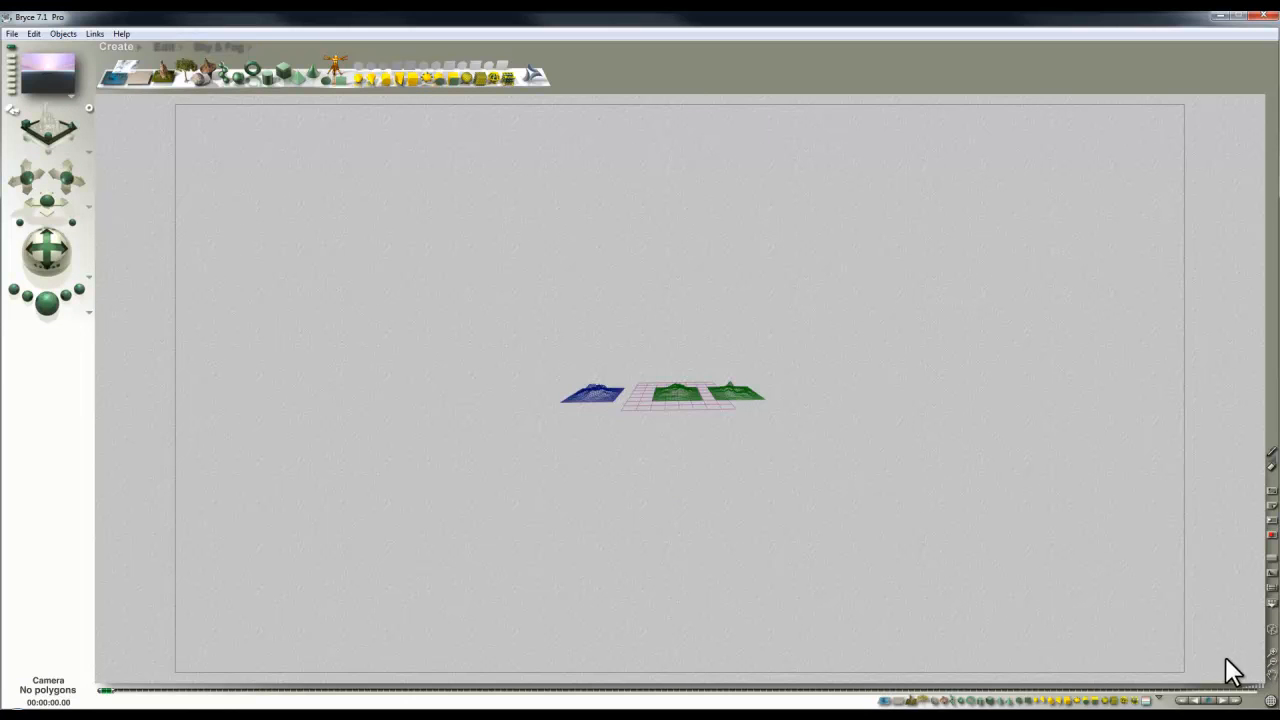
pyautogui.click(1160, 700)
pyautogui.click(1198, 571)
pyautogui.moveTo(72, 222); pyautogui.dragTo(1074, 660)
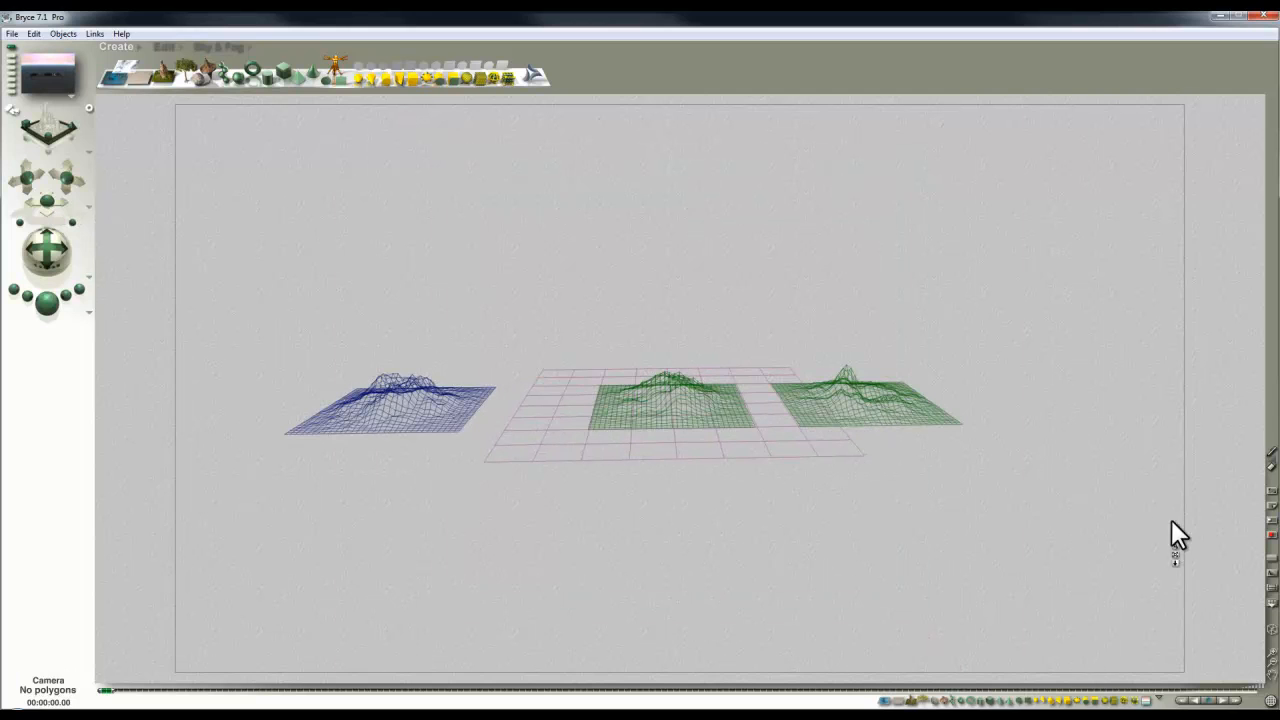
pyautogui.moveTo(72, 222); pyautogui.dragTo(300, 222)
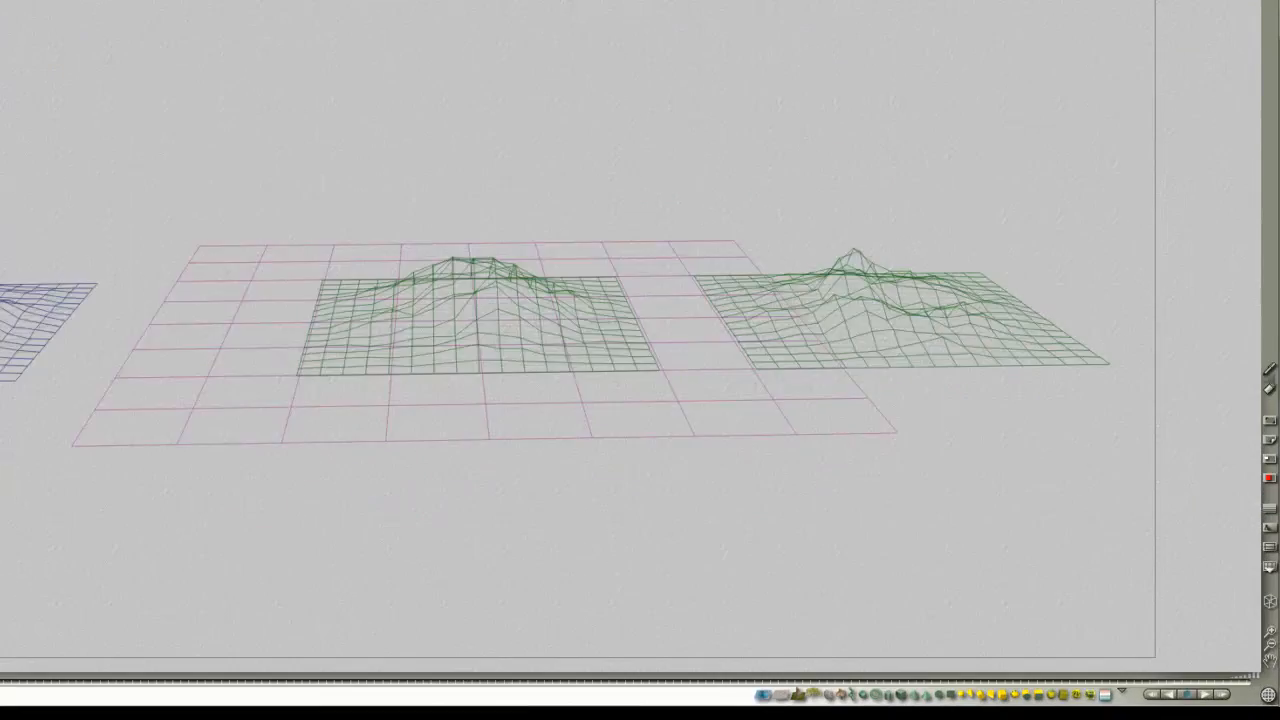
pyautogui.click(1154, 585)
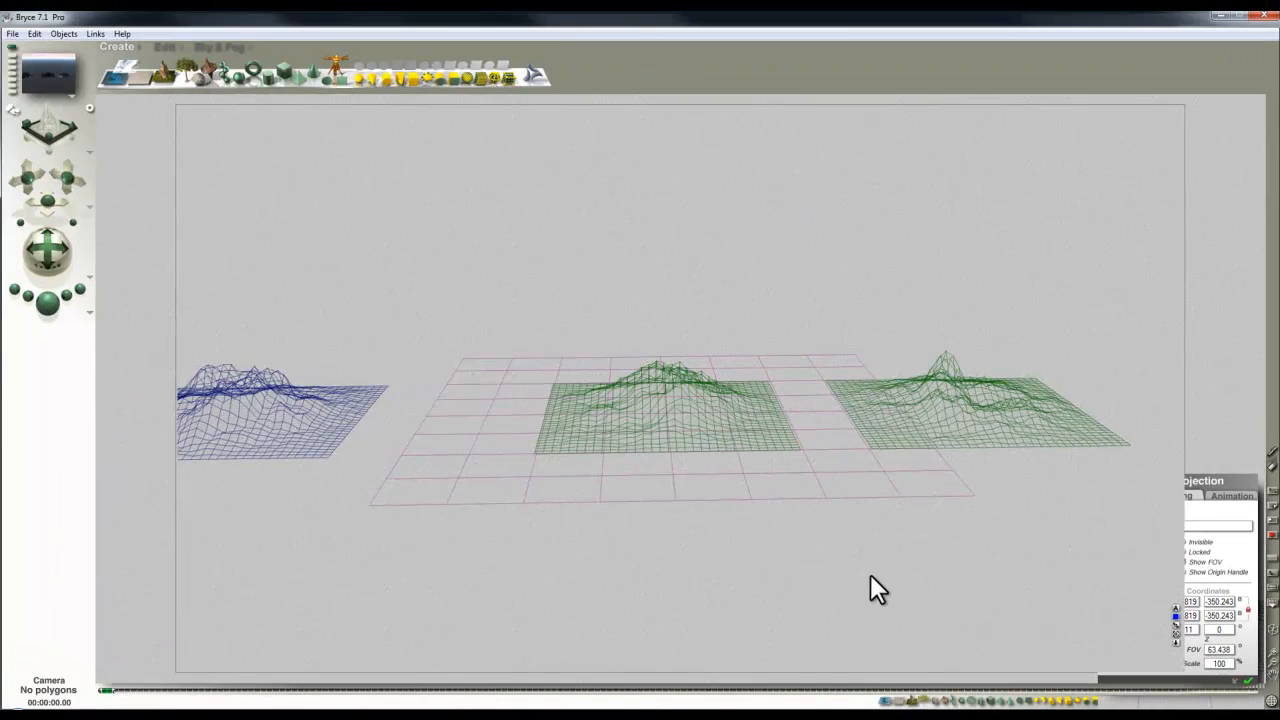
# - In the top view, clear the selection, select the camera with a marquee, and return to the camera view
pyautogui.press('2')
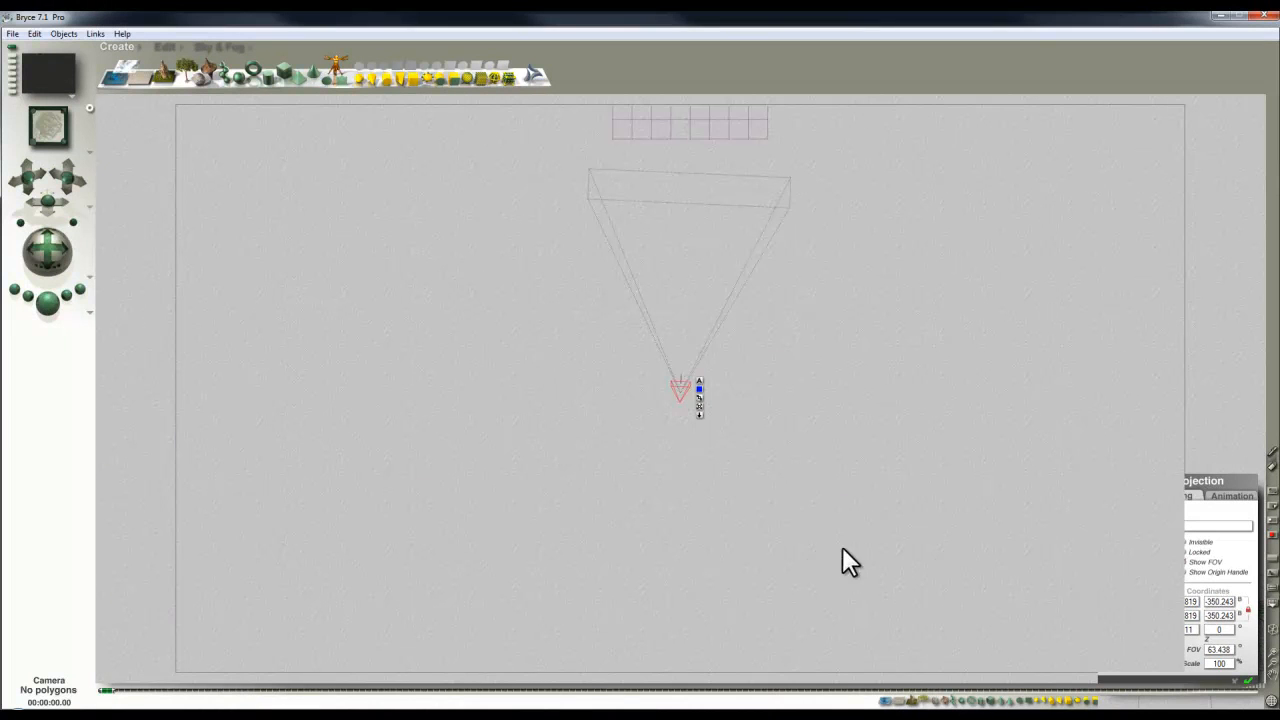
pyautogui.click(859, 466)
pyautogui.moveTo(795, 499); pyautogui.dragTo(519, 312)
pyautogui.press('1')
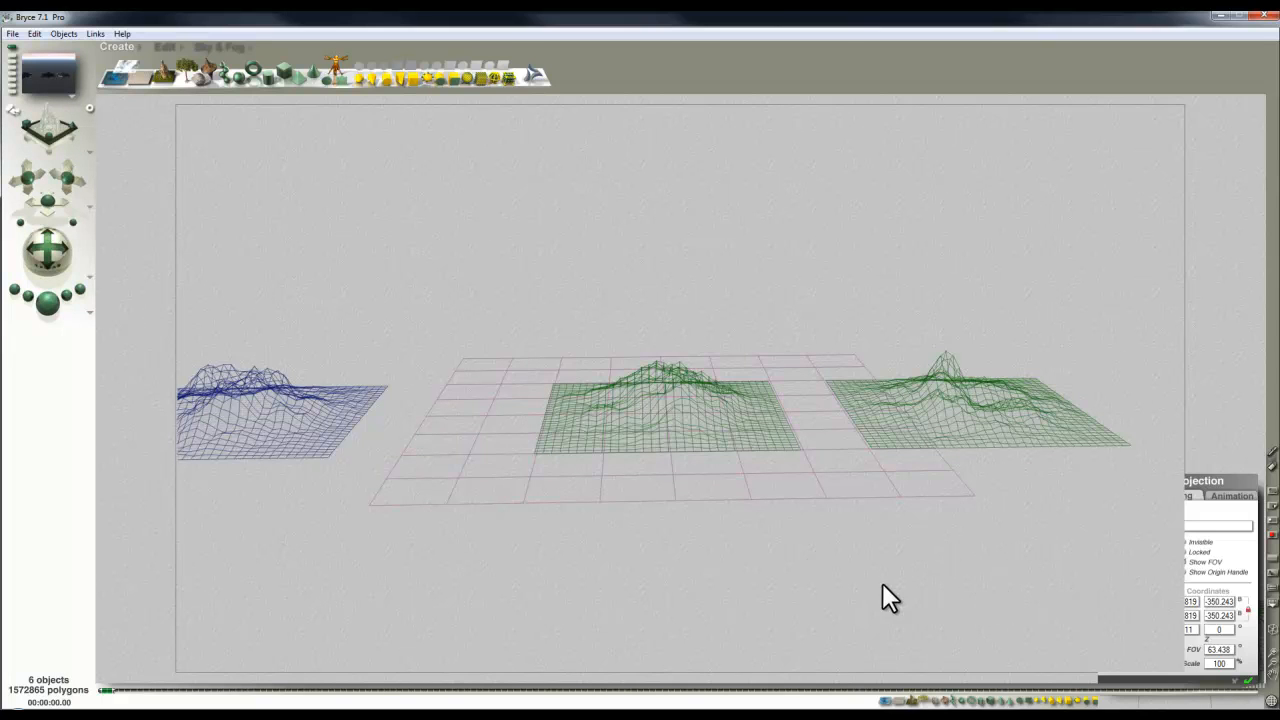
# - Frame the terrains in the top view and marquee-select the second terrain by enclosing its centre point
pyautogui.press('2')
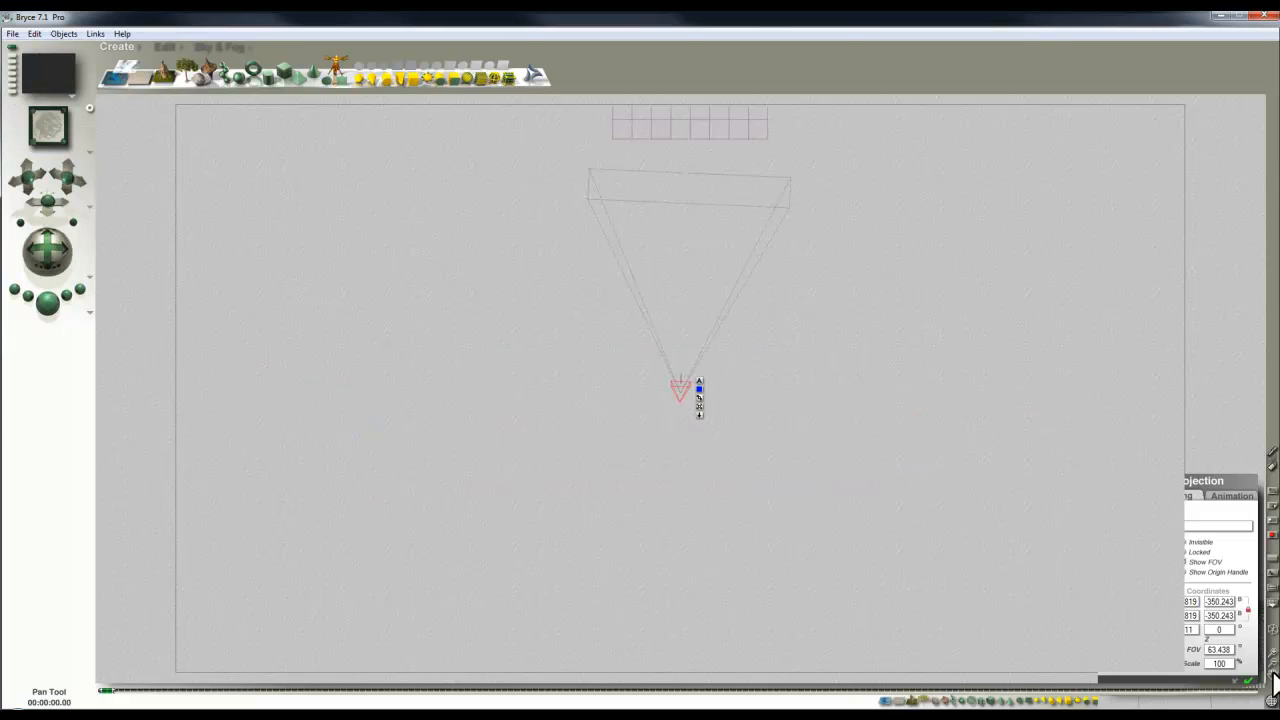
pyautogui.moveTo(1272, 676); pyautogui.dragTo(1208, 637)
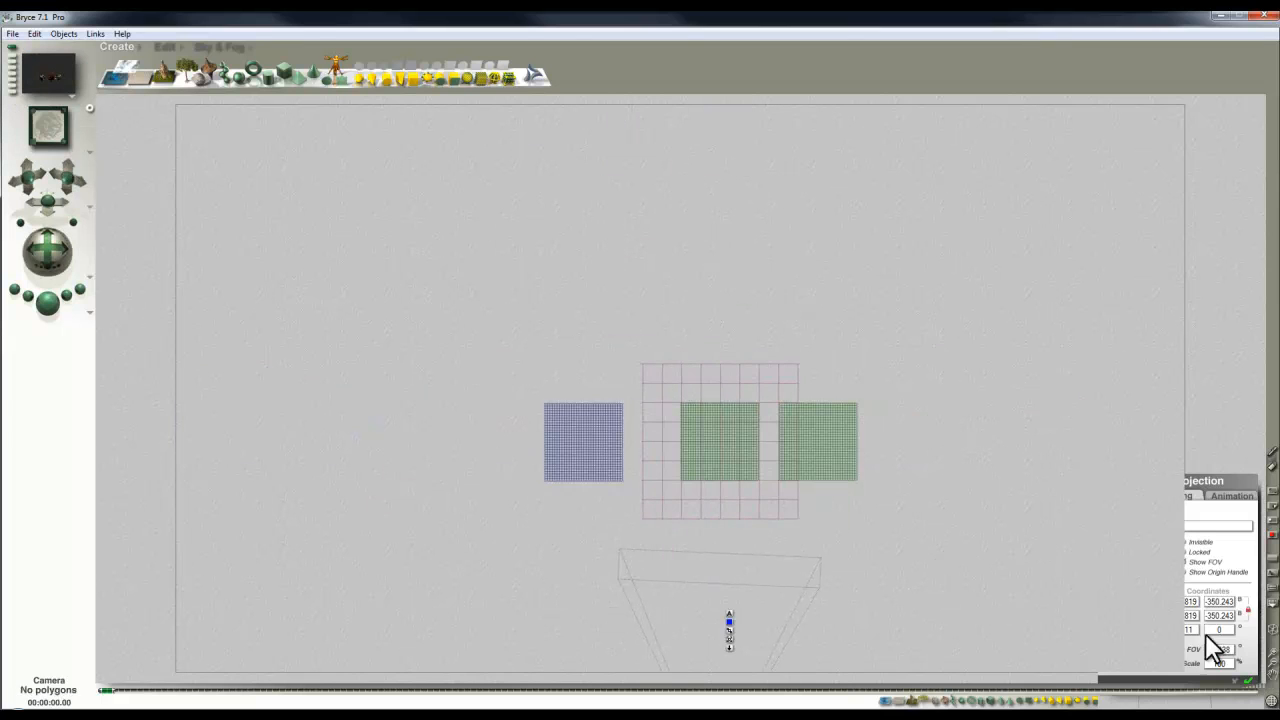
pyautogui.click(1272, 652)
pyautogui.moveTo(1272, 674); pyautogui.dragTo(1273, 686)
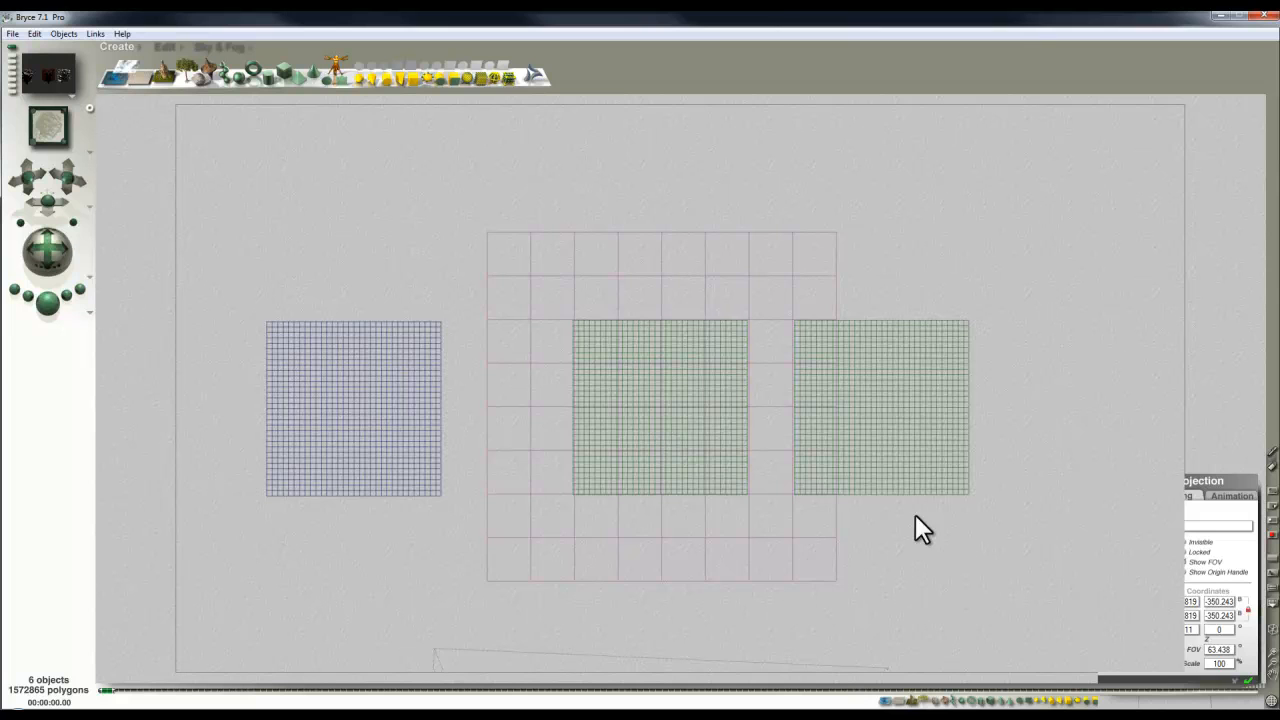
pyautogui.moveTo(1054, 588); pyautogui.dragTo(885, 412)
pyautogui.moveTo(1036, 571); pyautogui.dragTo(886, 418)
pyautogui.moveTo(958, 490); pyautogui.dragTo(872, 382)
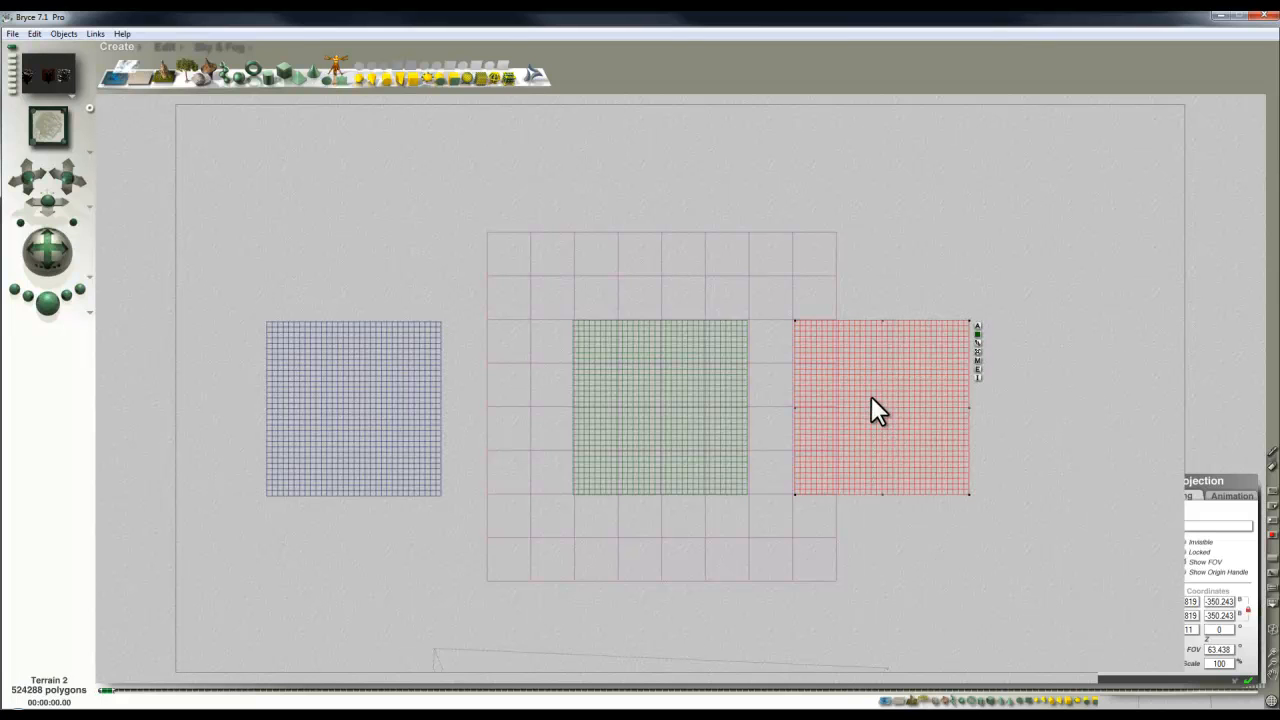
# - Marquee over the centres of both green terrains, clear the selection, and select only the second terrain
pyautogui.click(1015, 605)
pyautogui.moveTo(1055, 608); pyautogui.dragTo(662, 400)
pyautogui.click(1058, 592)
pyautogui.click(921, 372)
pyautogui.click(942, 377)
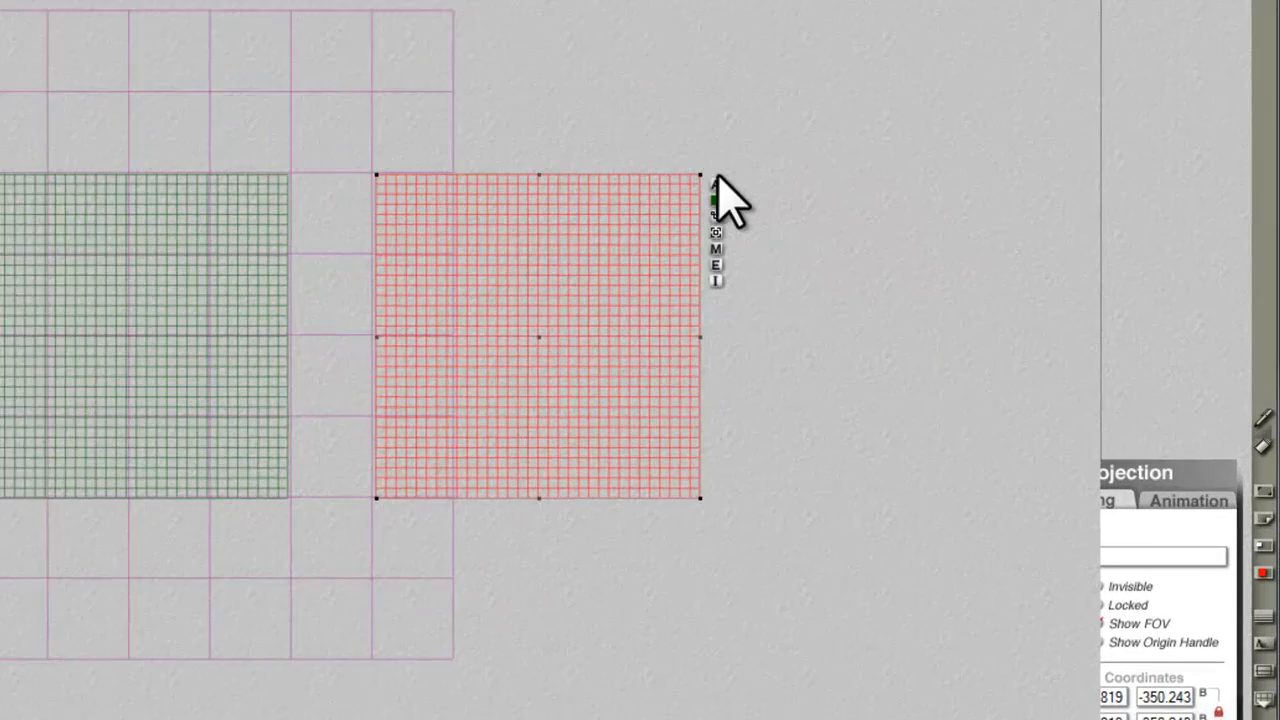
# - Turn on Show Origin Handle for the second terrain and move its origin point beyond the terrain's upper edge
pyautogui.click(977, 326)
pyautogui.click(833, 362)
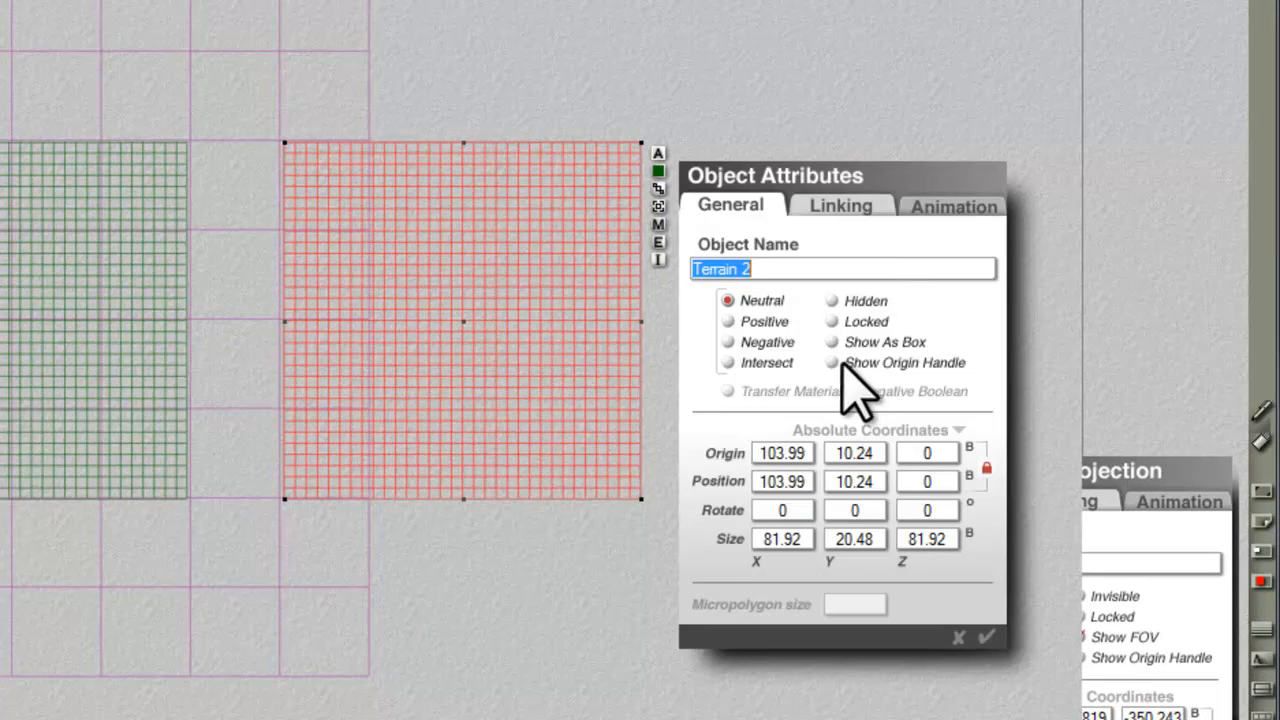
pyautogui.click(986, 637)
pyautogui.moveTo(463, 322); pyautogui.dragTo(482, 48)
pyautogui.click(925, 540)
pyautogui.click(474, 372)
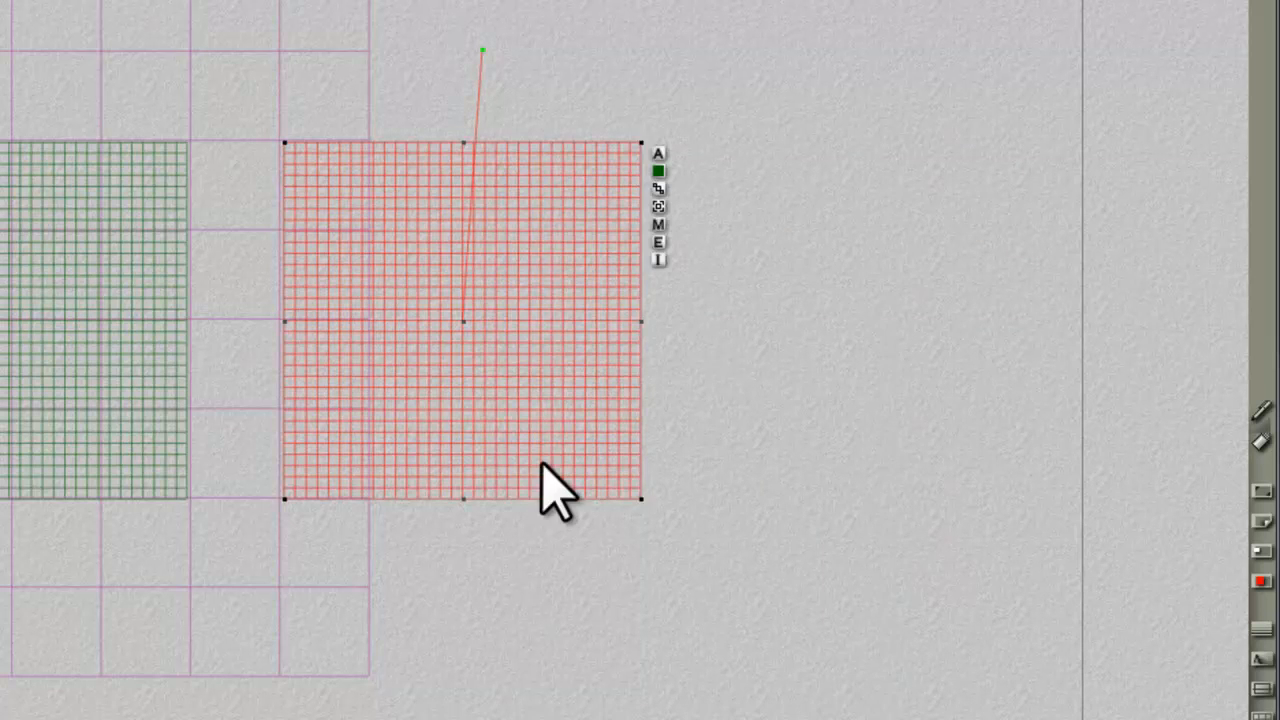
# - Test marquee selection around the second terrain's centre and its displaced origin point, clear the selection, and return to the camera view
pyautogui.moveTo(943, 712); pyautogui.dragTo(469, 237)
pyautogui.moveTo(929, 318); pyautogui.dragTo(449, 0)
pyautogui.moveTo(943, 142); pyautogui.dragTo(284, 0)
pyautogui.moveTo(905, 464); pyautogui.dragTo(398, 2)
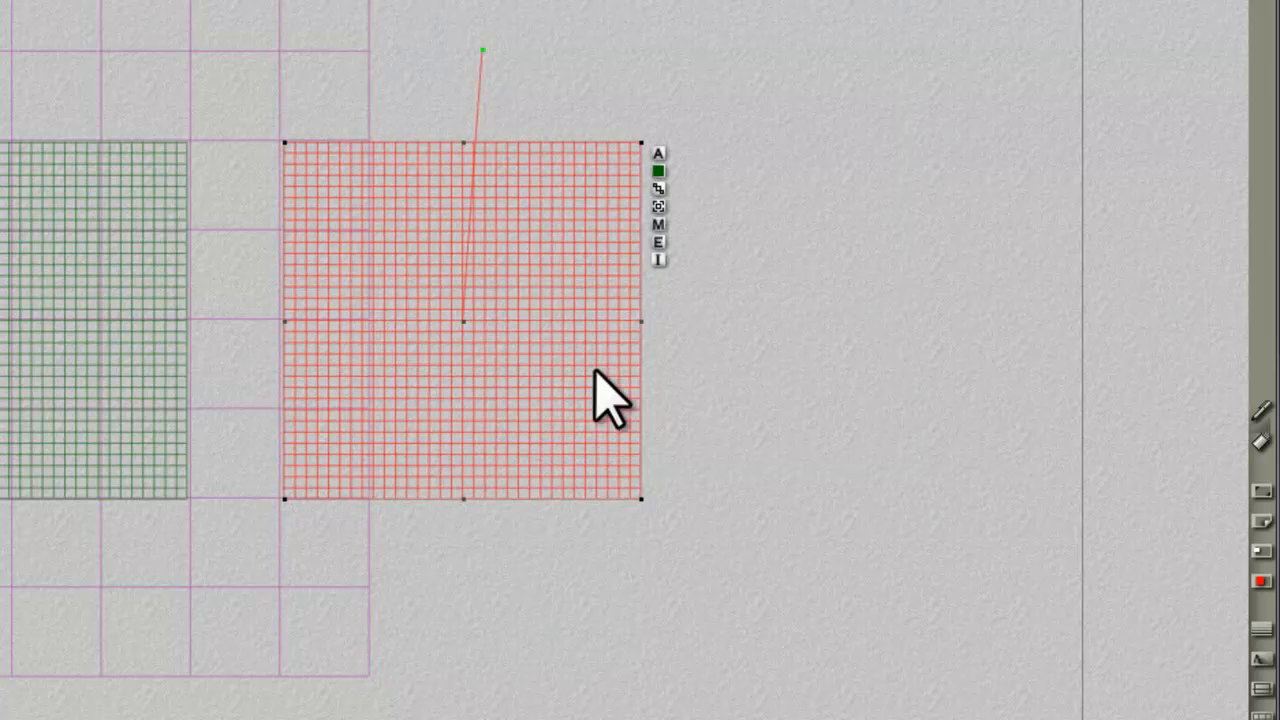
pyautogui.click(871, 713)
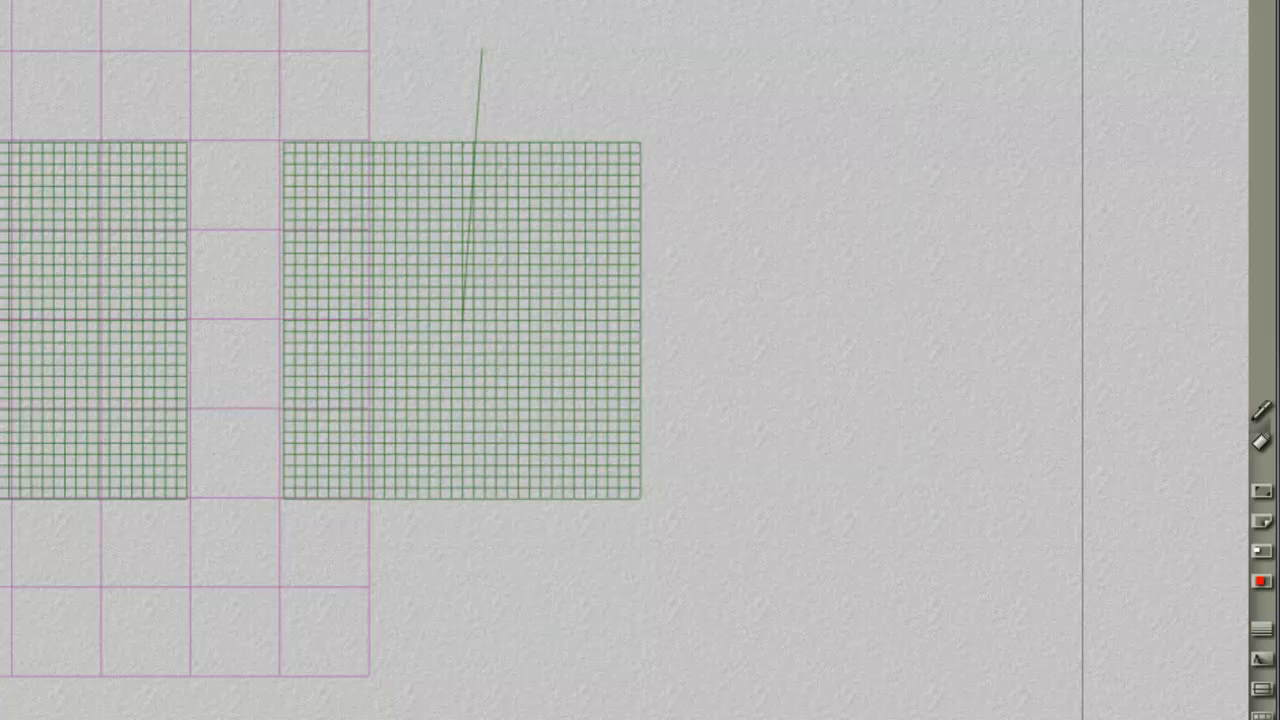
pyautogui.press('1')
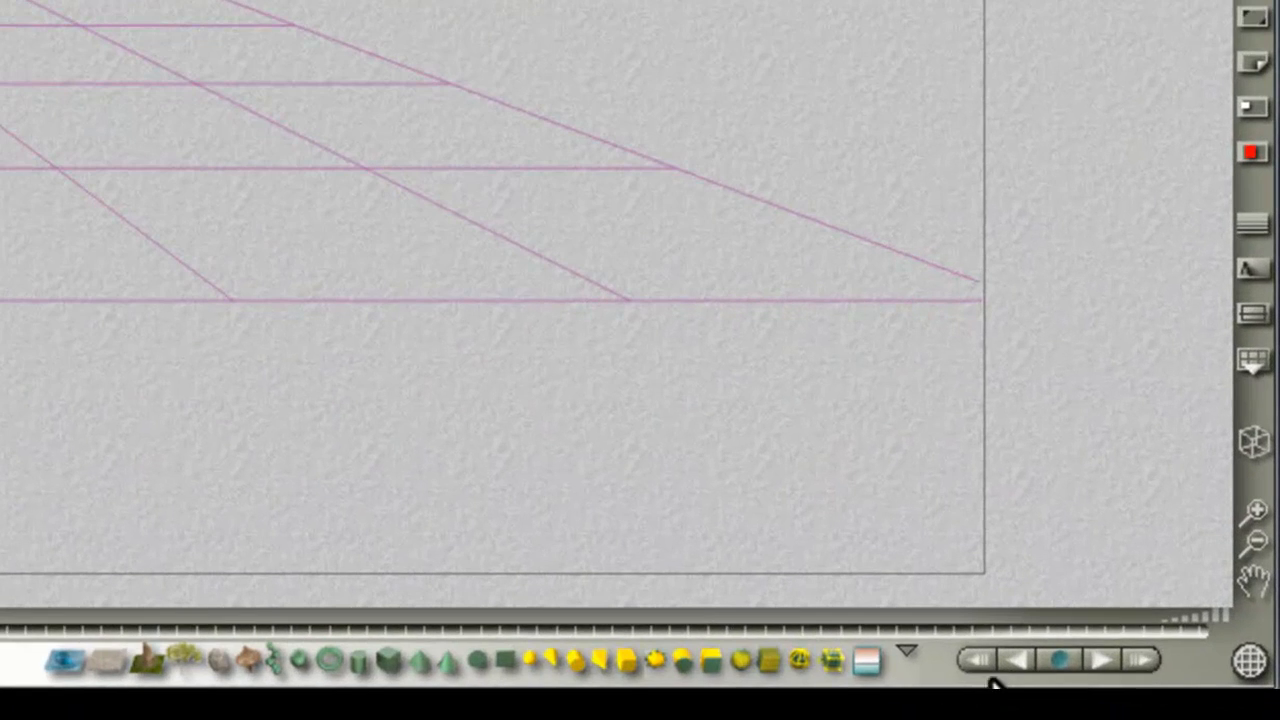
# - Choose Alternate VCR Mode from the selection options
pyautogui.click(904, 652)
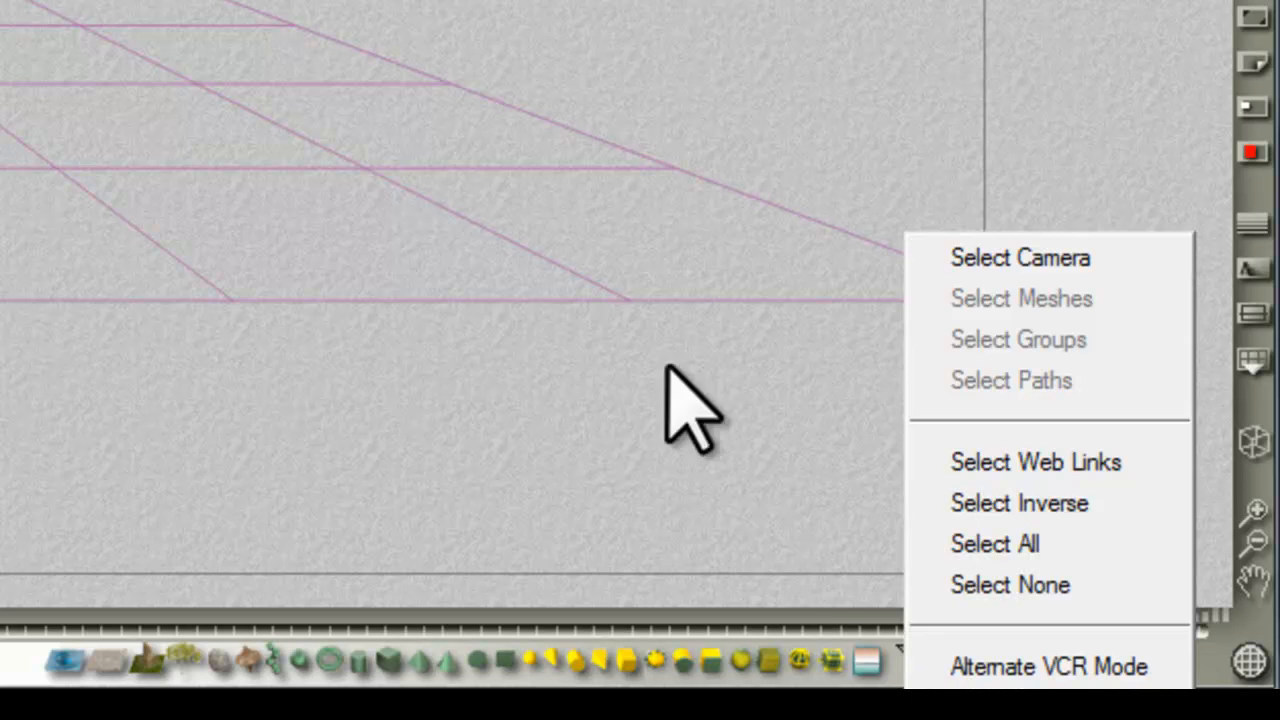
pyautogui.click(1012, 668)
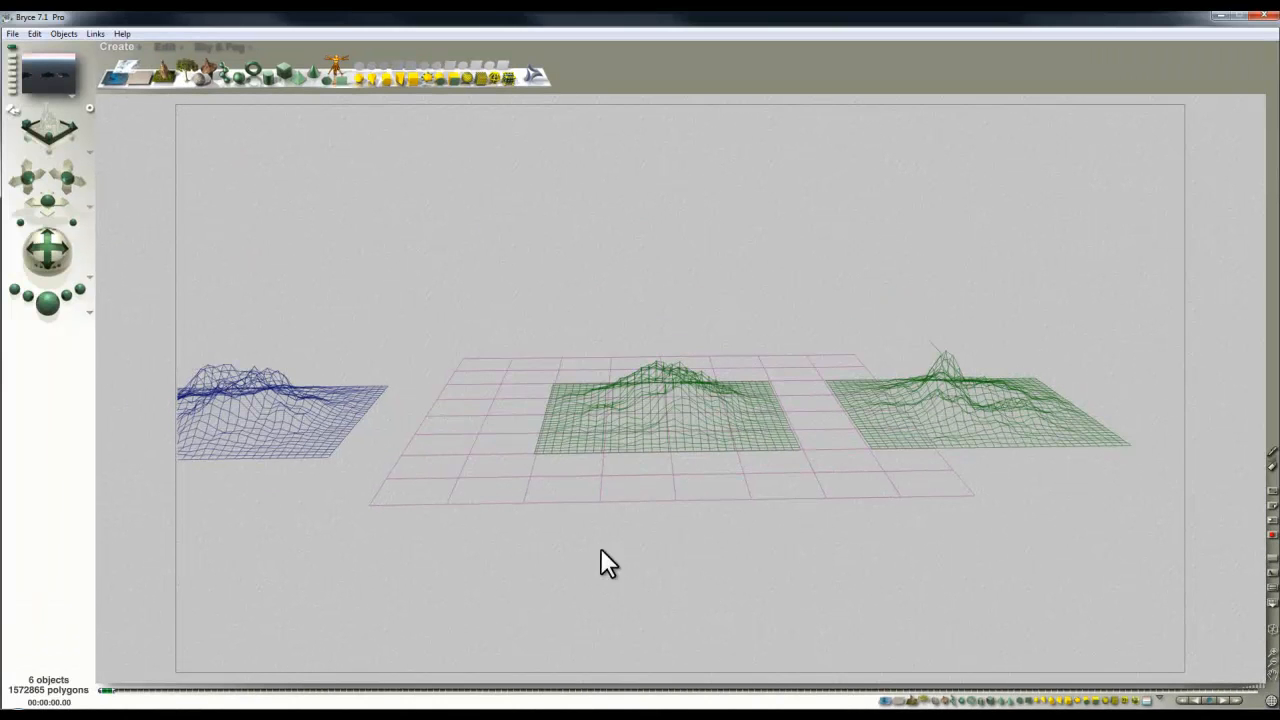
# - Marquee-select the middle green terrain with the ground plane, and switch Solo mode on and off to isolate them
pyautogui.moveTo(410, 223); pyautogui.dragTo(820, 578)
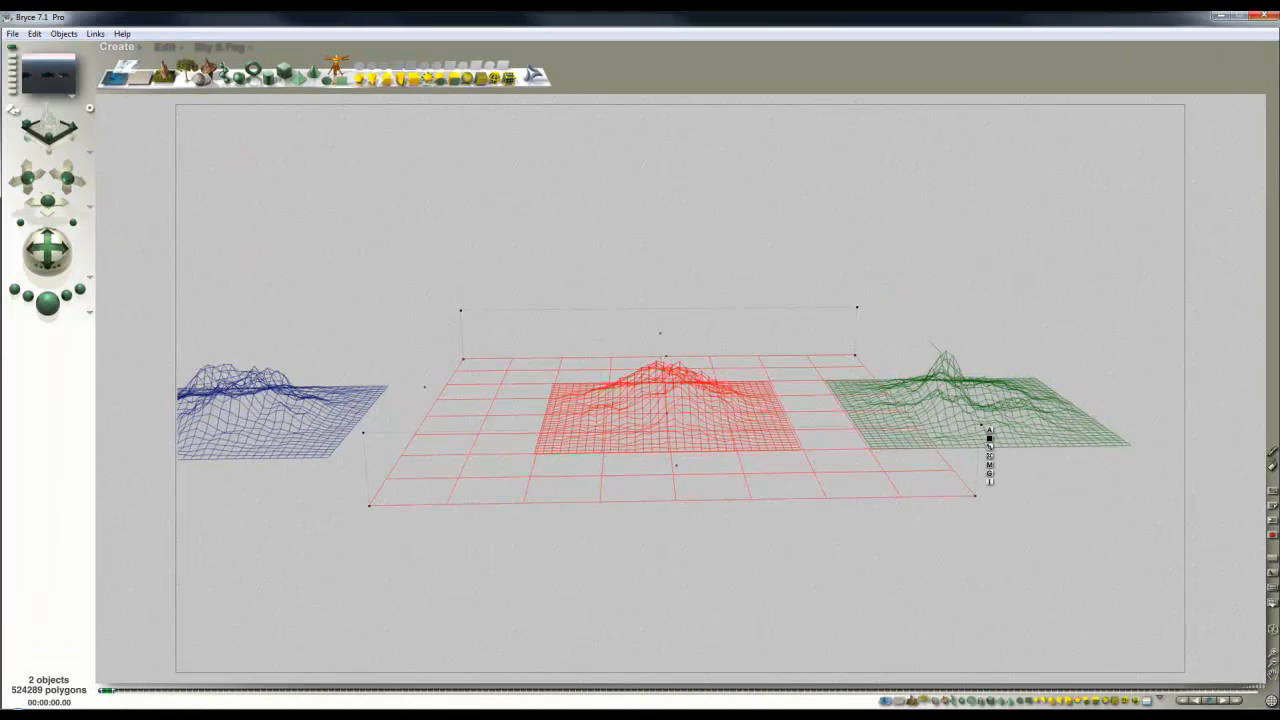
pyautogui.click(1210, 703)
pyautogui.click(1210, 703)
pyautogui.click(1210, 703)
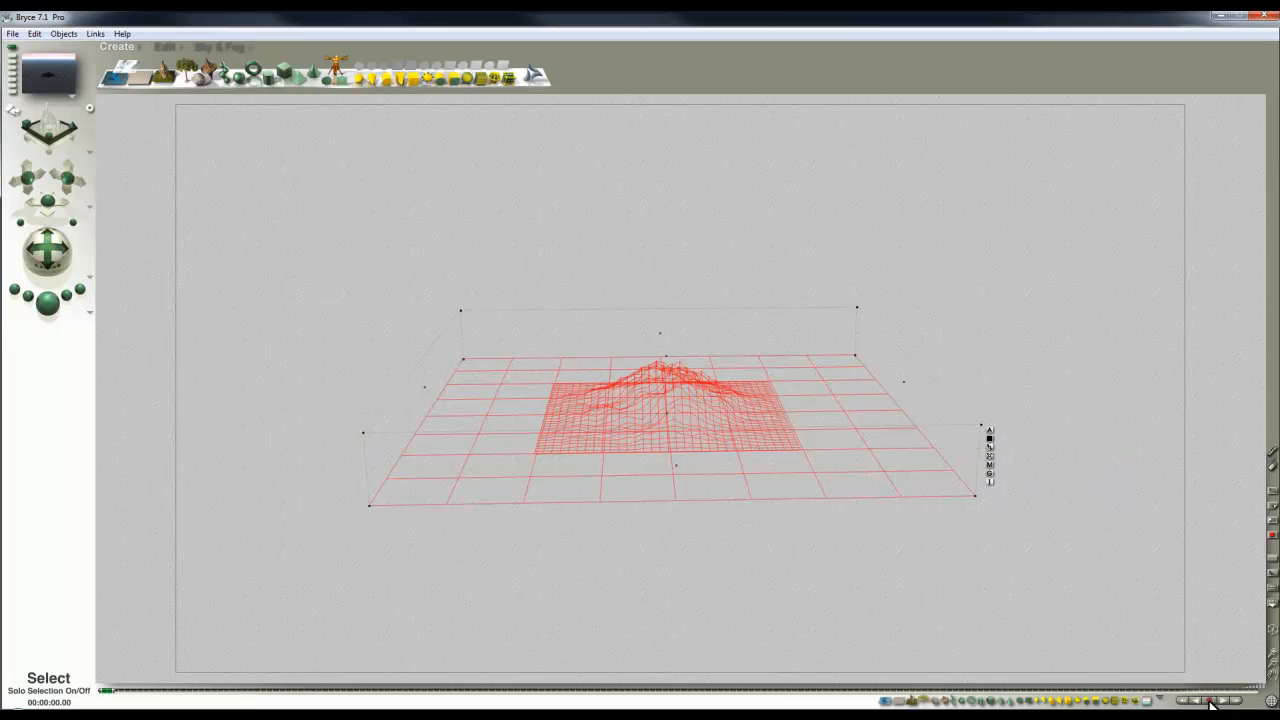
pyautogui.click(1210, 703)
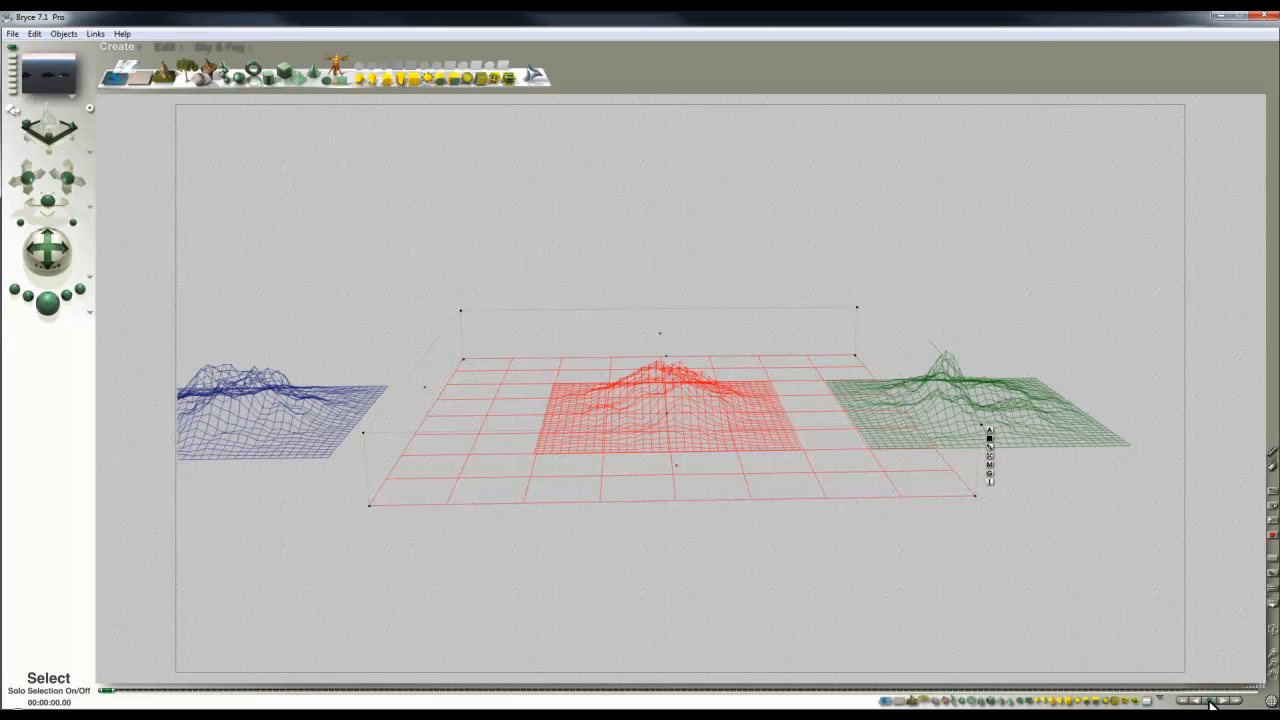
# - Marquee-select both green terrains, and compare a render of them in Solo mode with a render of the full scene
pyautogui.click(1088, 578)
pyautogui.moveTo(651, 171); pyautogui.dragTo(1042, 430)
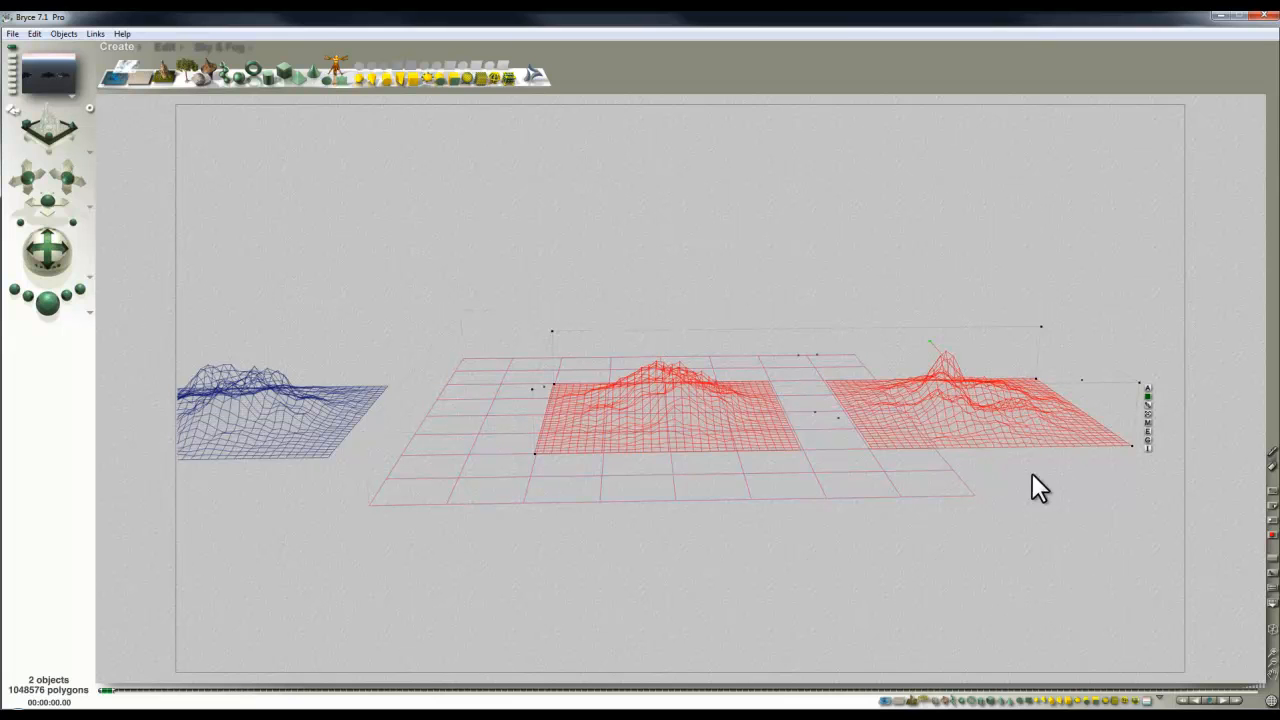
pyautogui.click(1212, 703)
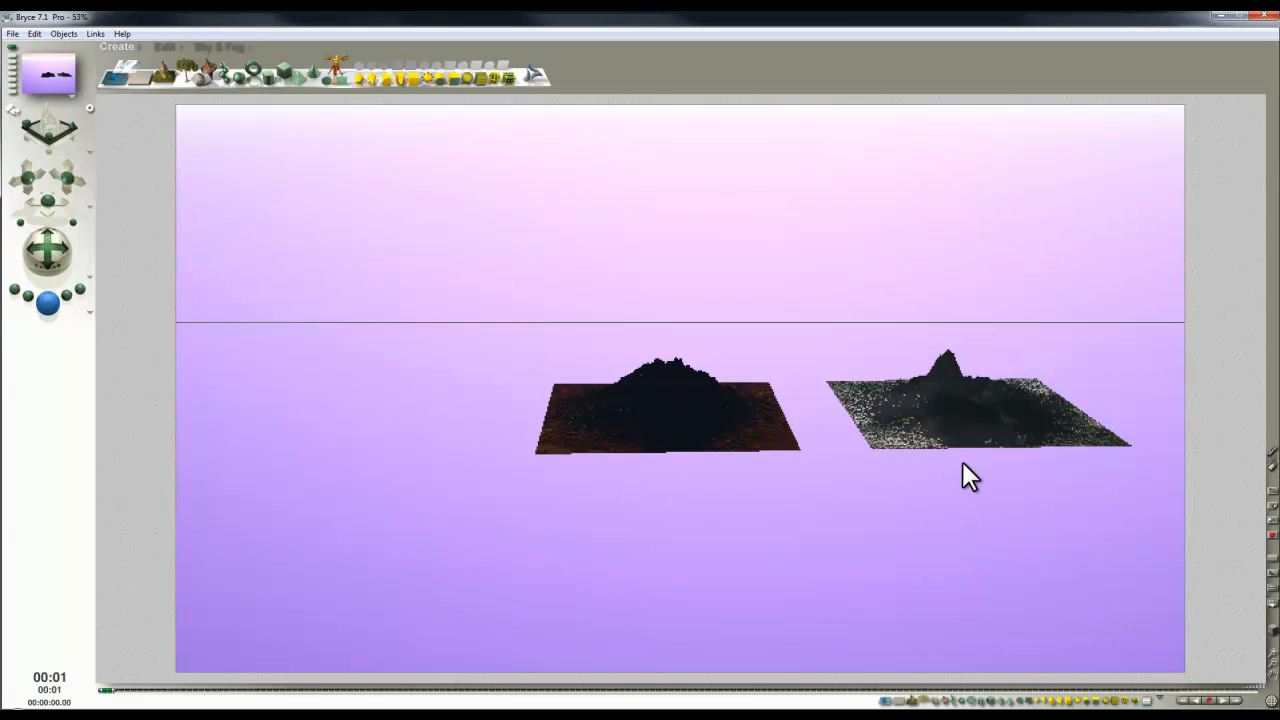
pyautogui.click(1210, 703)
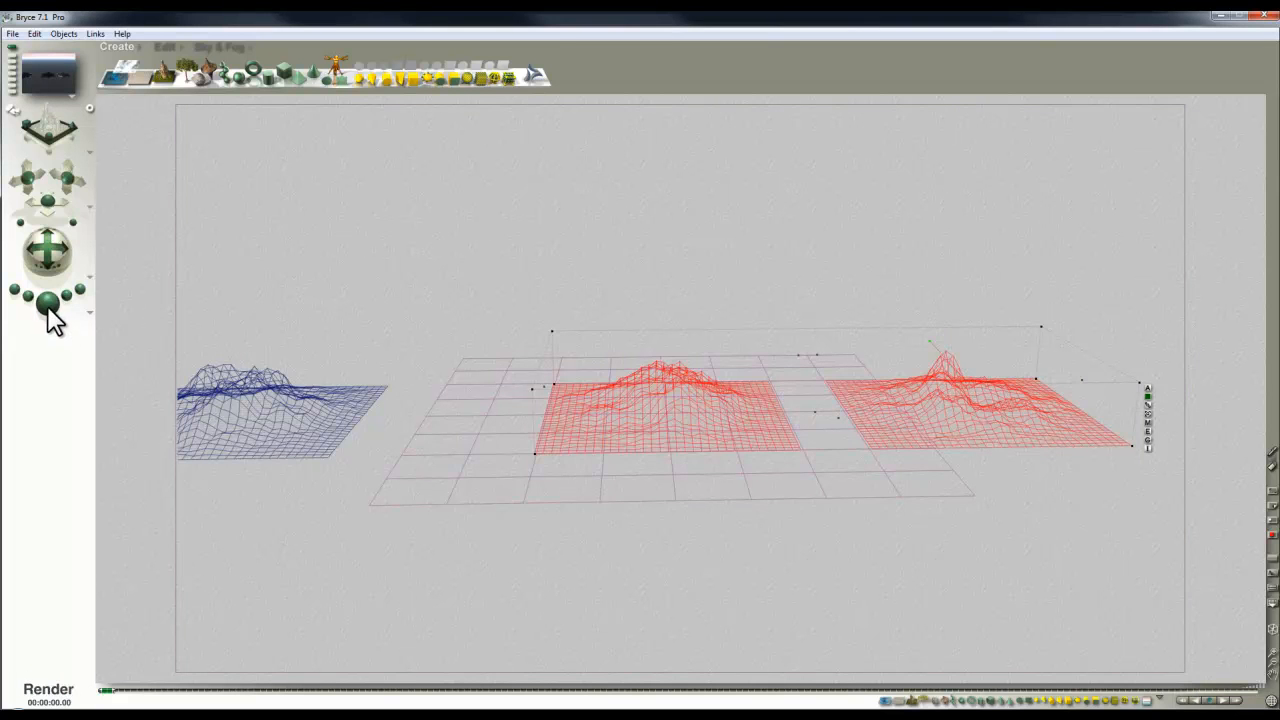
pyautogui.hotkey('ctrl', 'r')
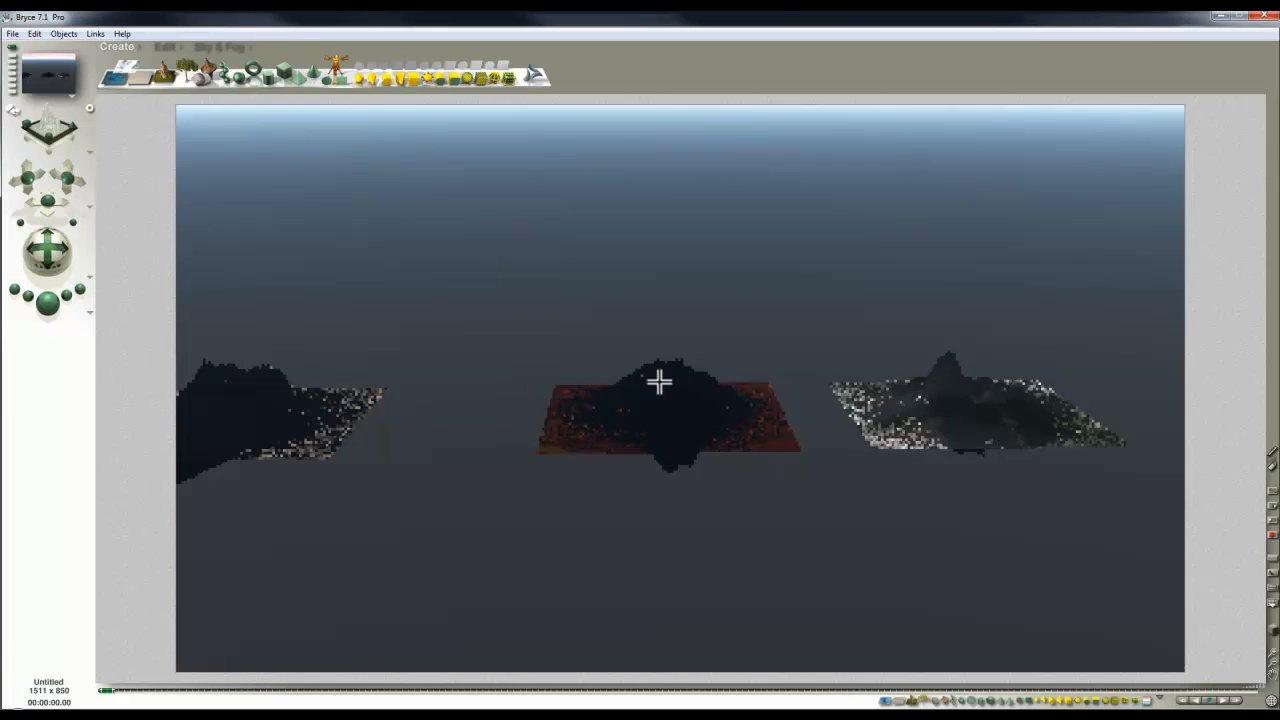
pyautogui.press('Escape')
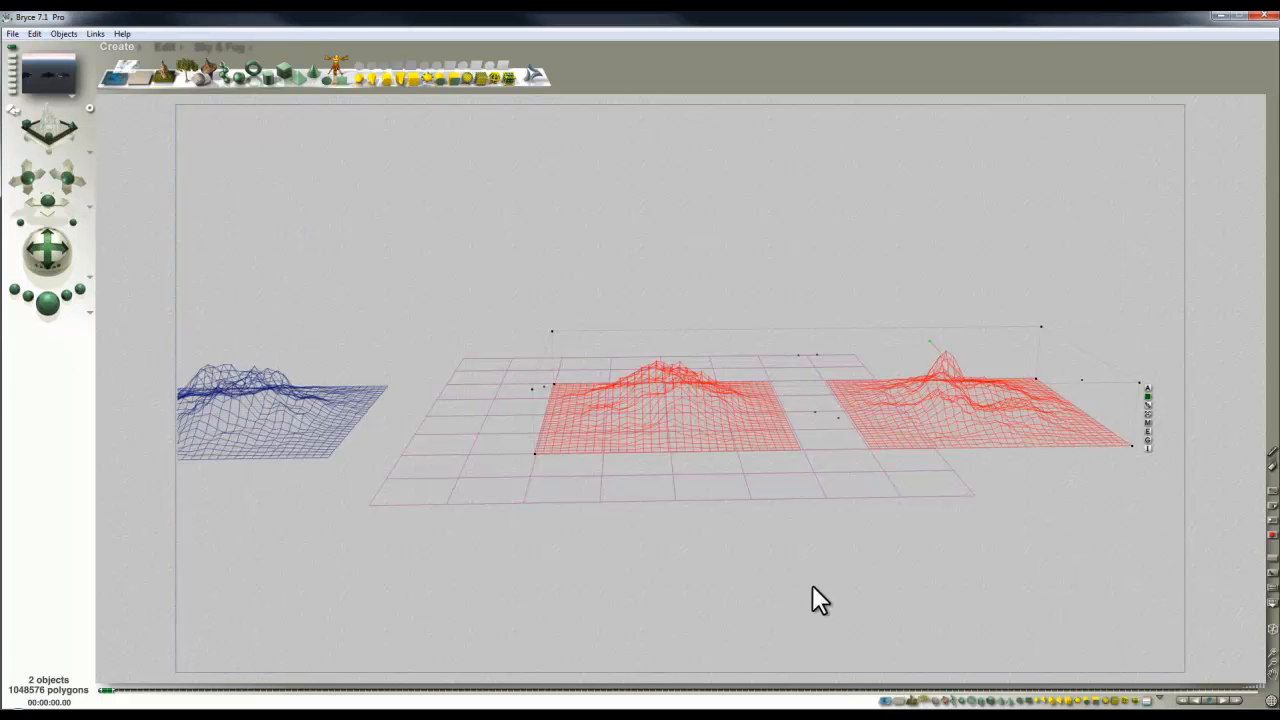
# - Add the insect model Group 1 from the +p40 object library category, and select its Insect body group by name
pyautogui.click(140, 45)
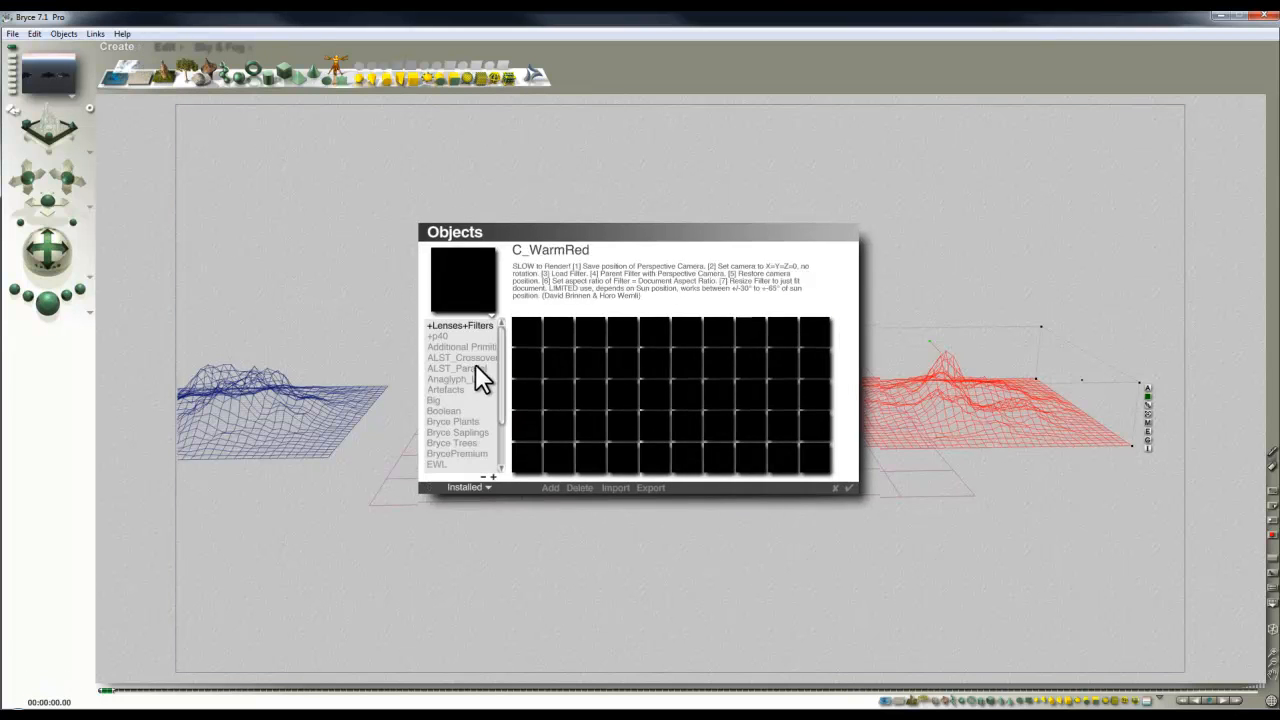
pyautogui.click(445, 338)
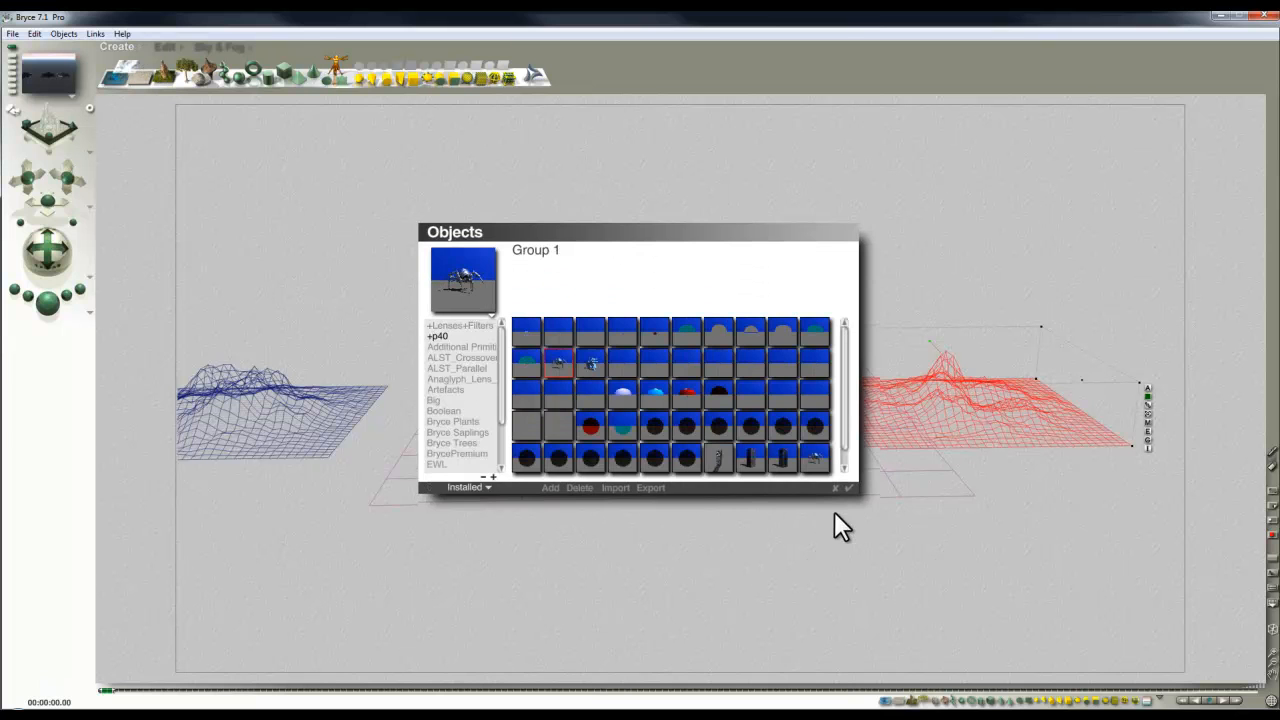
pyautogui.click(846, 489)
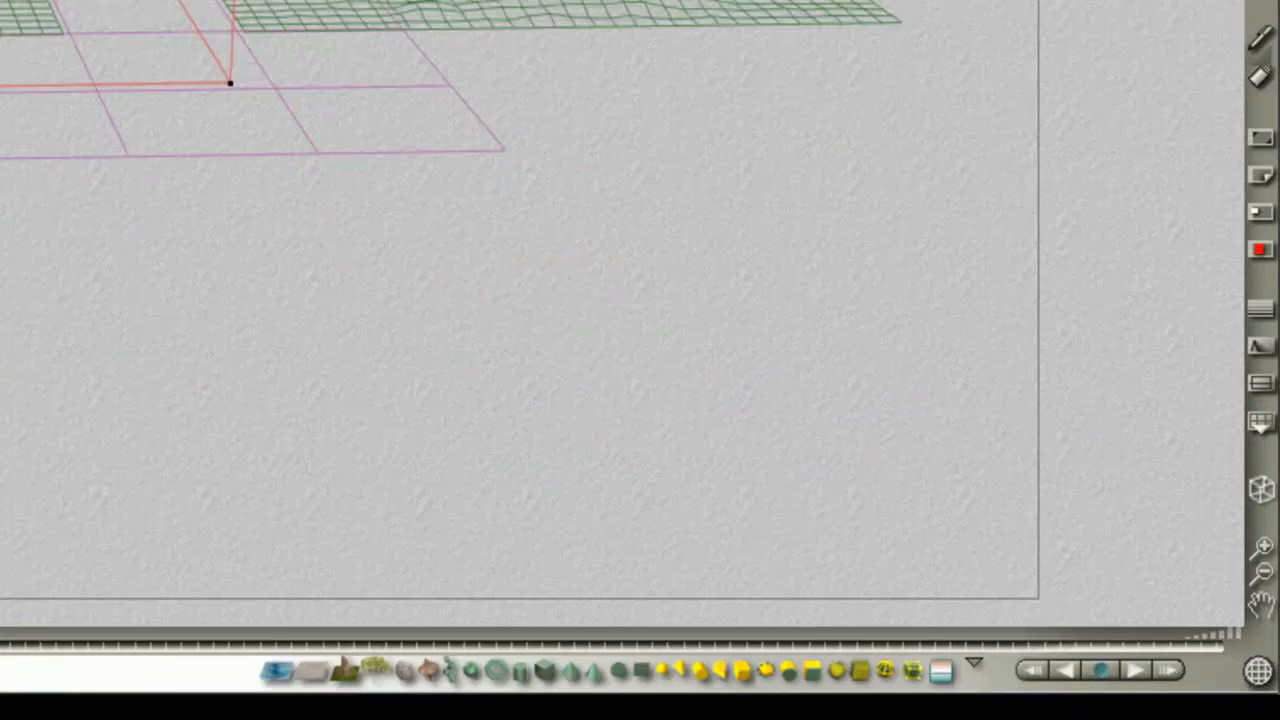
pyautogui.click(1158, 699)
pyautogui.moveTo(1000, 345)
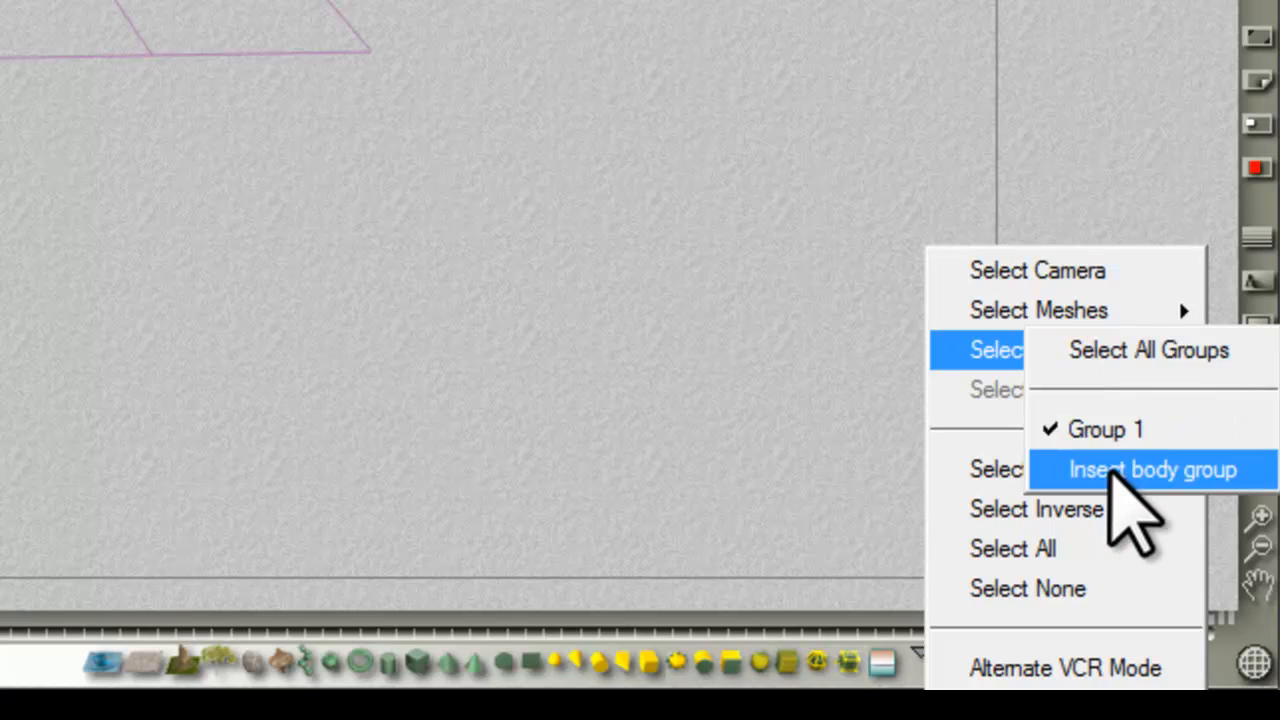
pyautogui.click(1112, 472)
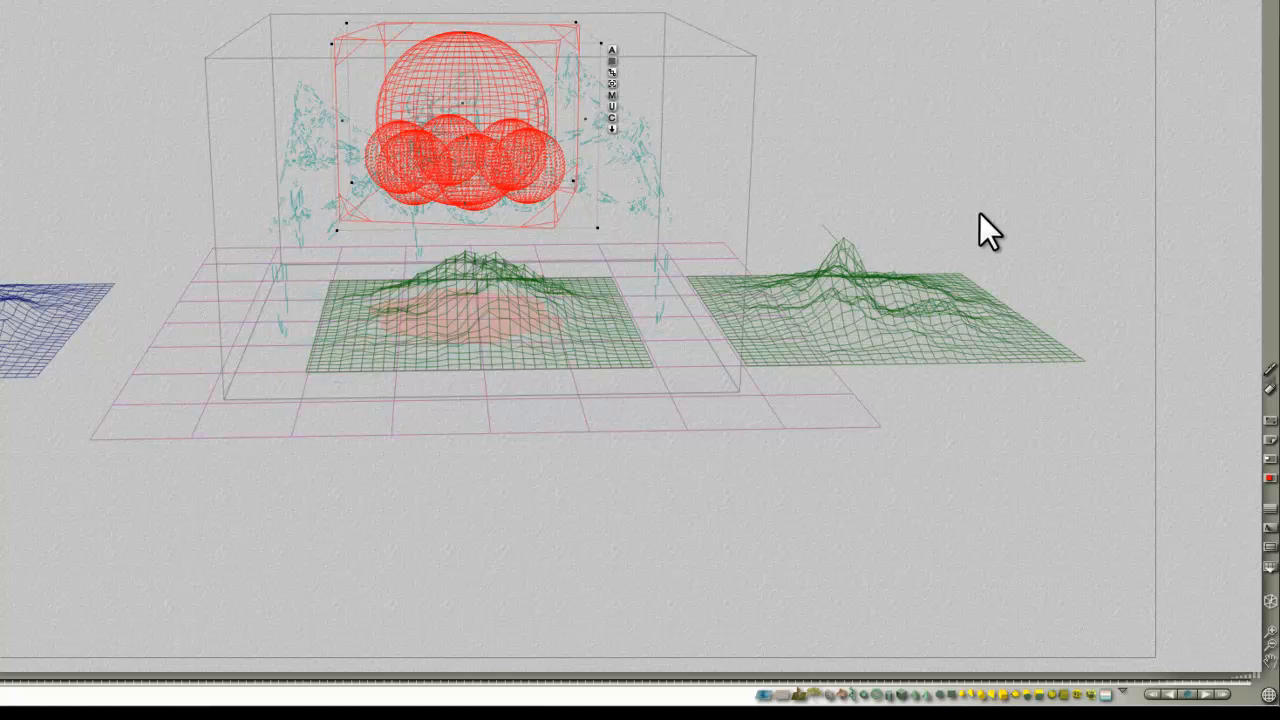
# - Group the second green terrain with the ground plane, clear the selection, and review the list of selectable groups
pyautogui.moveTo(1005, 542); pyautogui.dragTo(526, 449)
pyautogui.keyDown('ctrl'); pyautogui.click(957, 330); pyautogui.keyUp('ctrl')
pyautogui.click(957, 330)
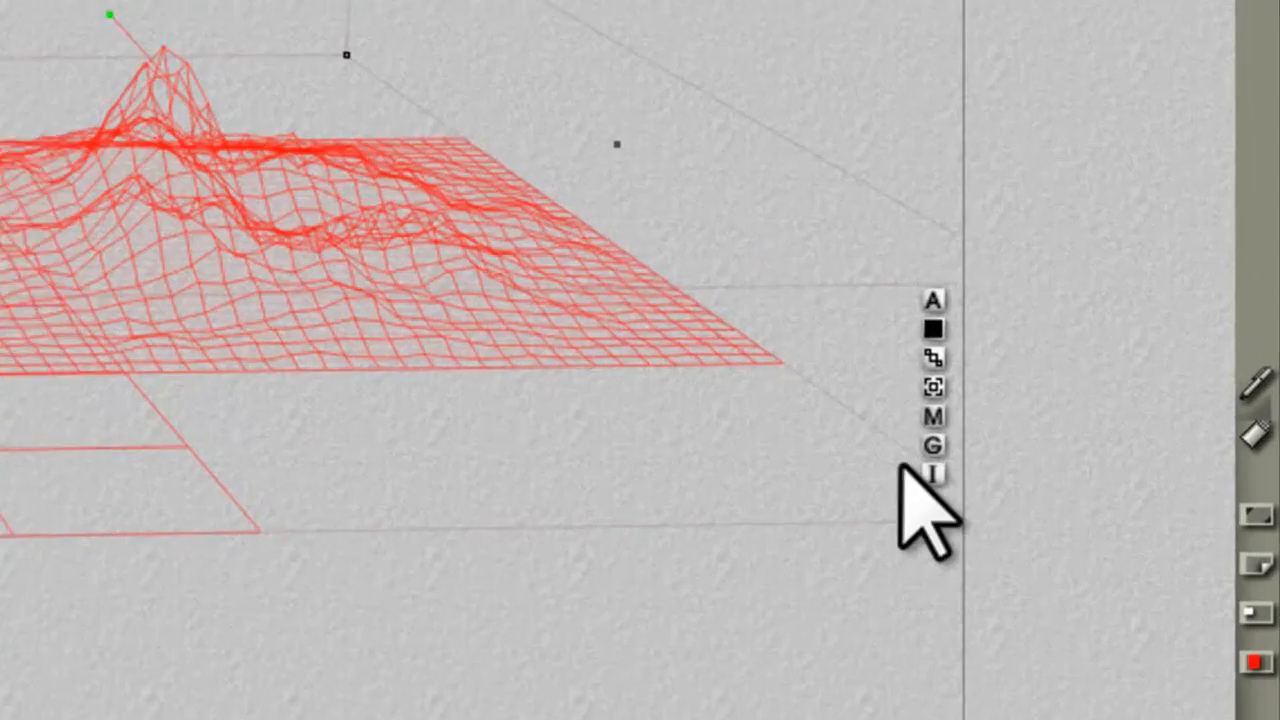
pyautogui.click(934, 445)
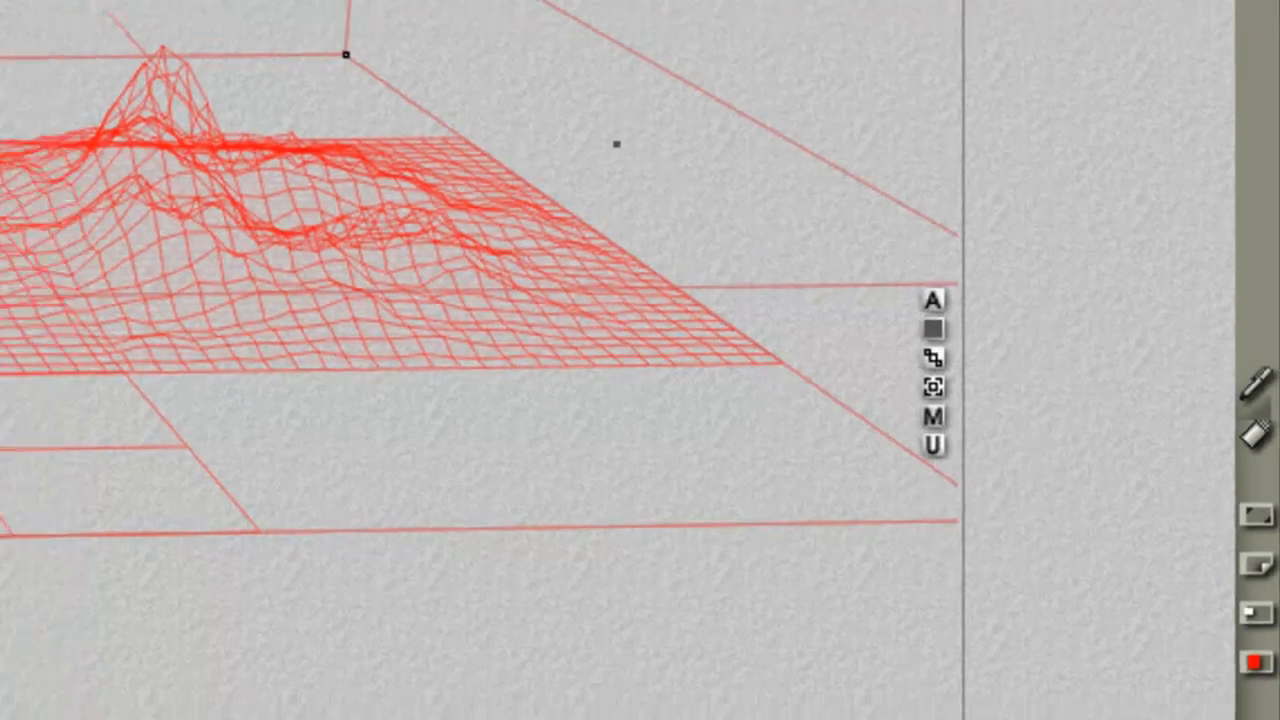
pyautogui.click(1014, 700)
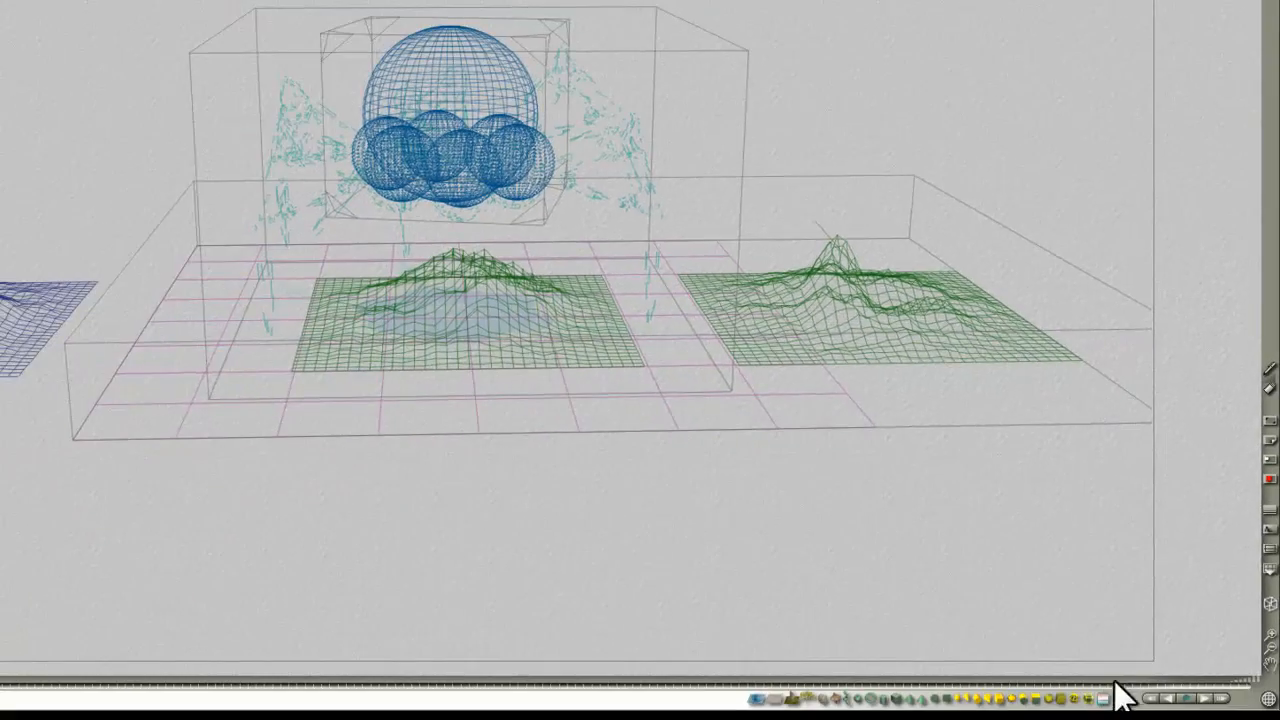
pyautogui.click(1114, 680)
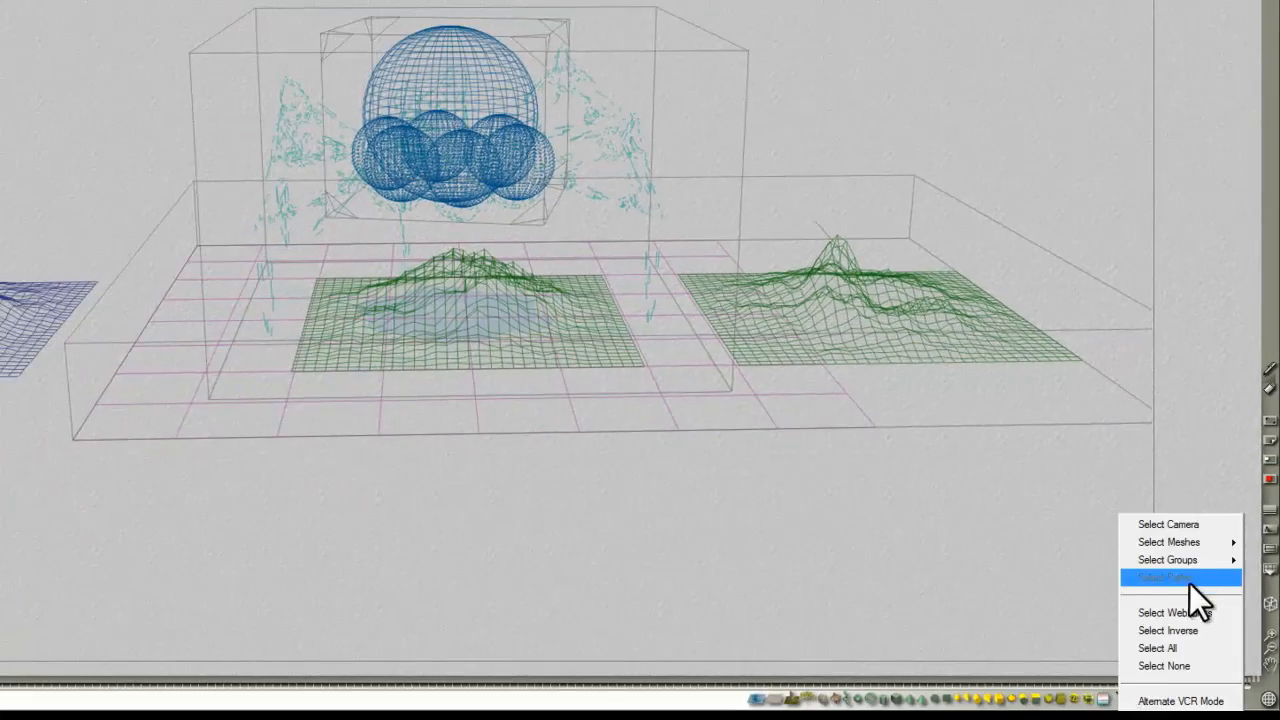
pyautogui.moveTo(1185, 562)
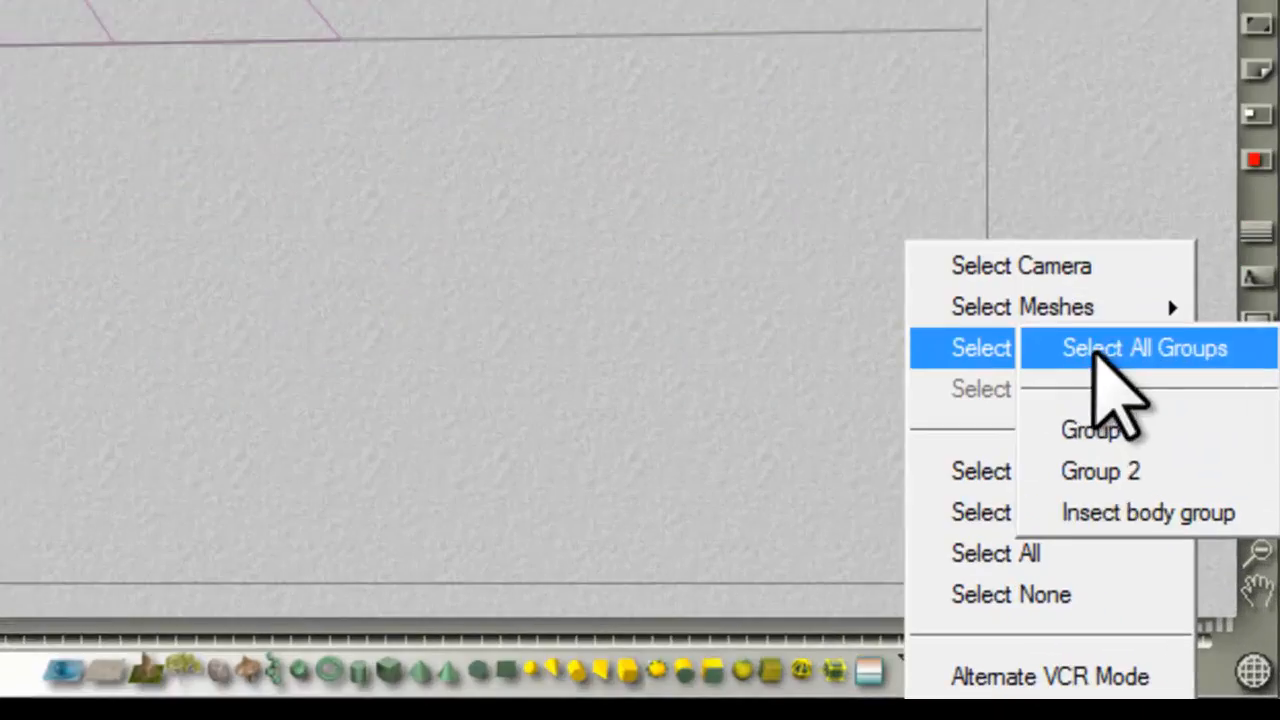
pyautogui.click(855, 398)
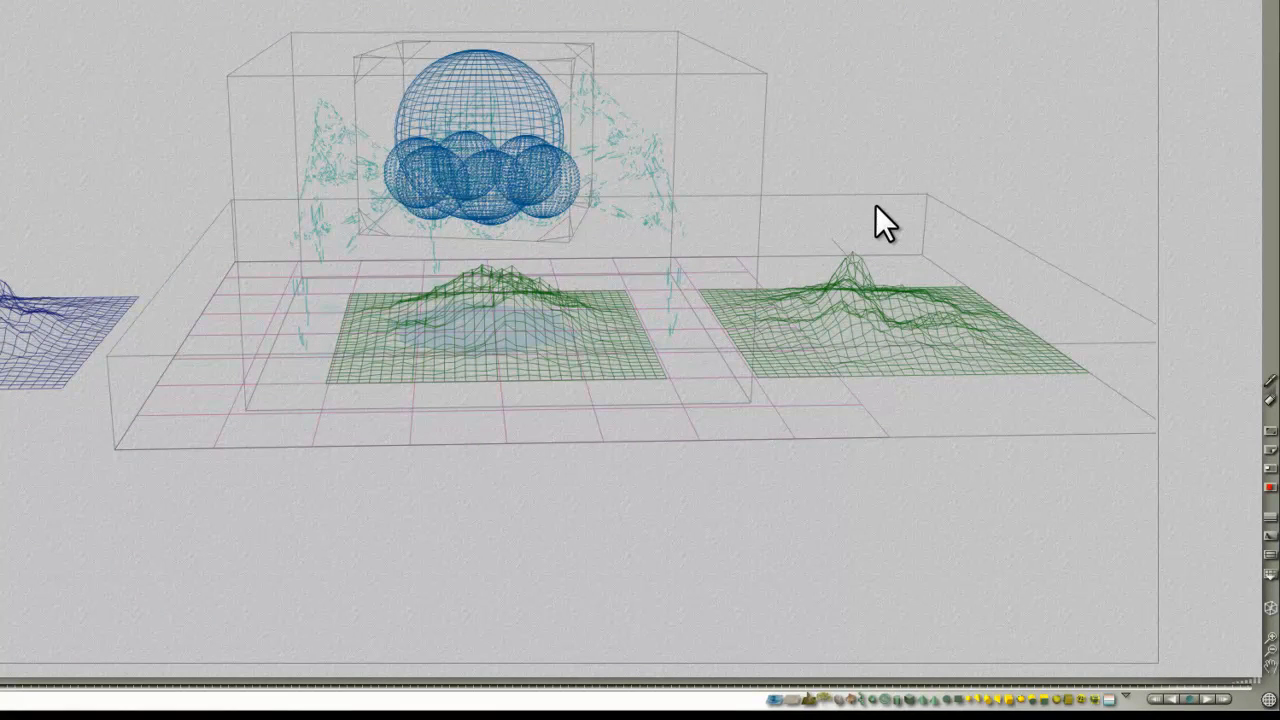
# - Rename the ground plane and terrain group as "Group of ground and terrain", and check its name in the list of selectable groups
pyautogui.click(816, 220)
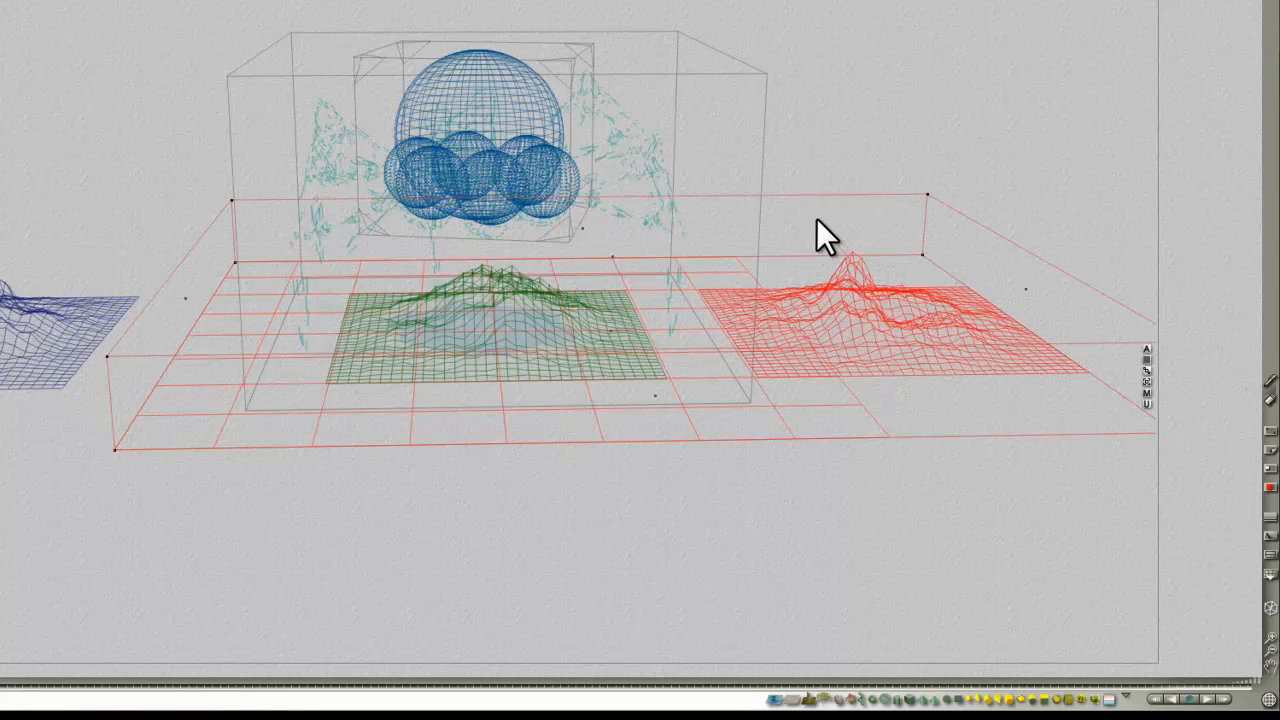
pyautogui.click(1147, 350)
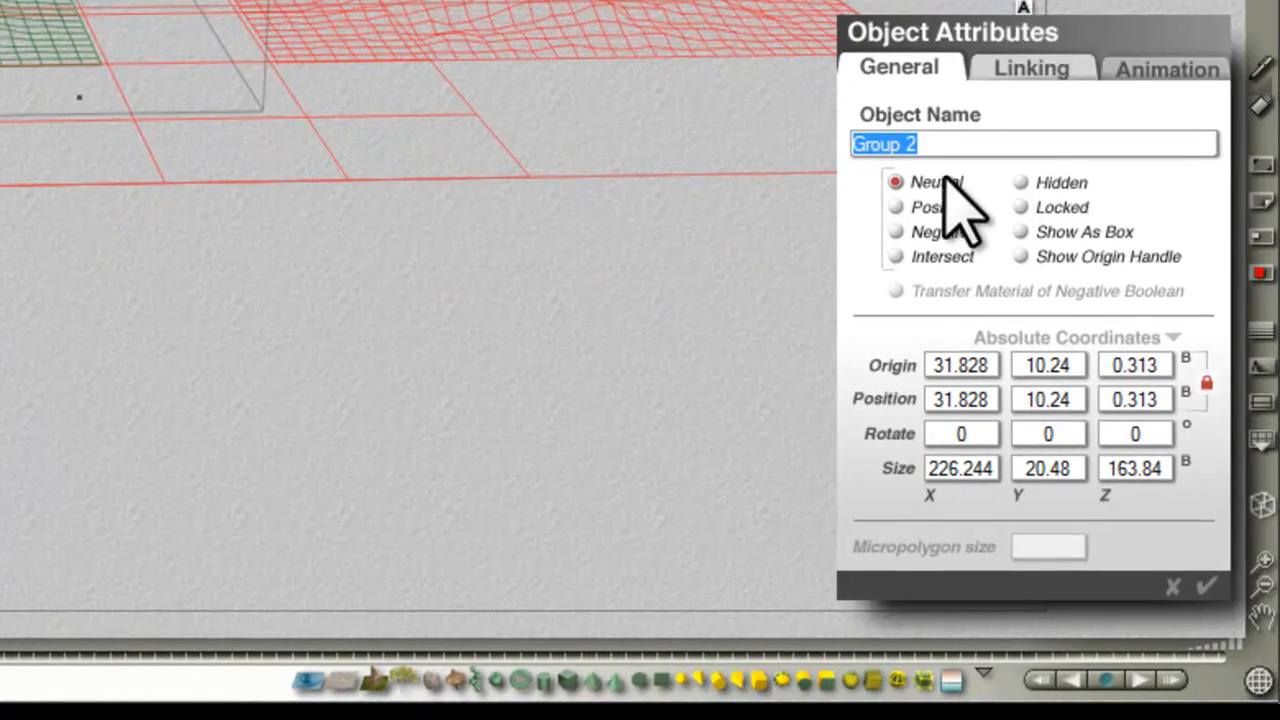
pyautogui.click(935, 145)
pyautogui.press('BackSpace')
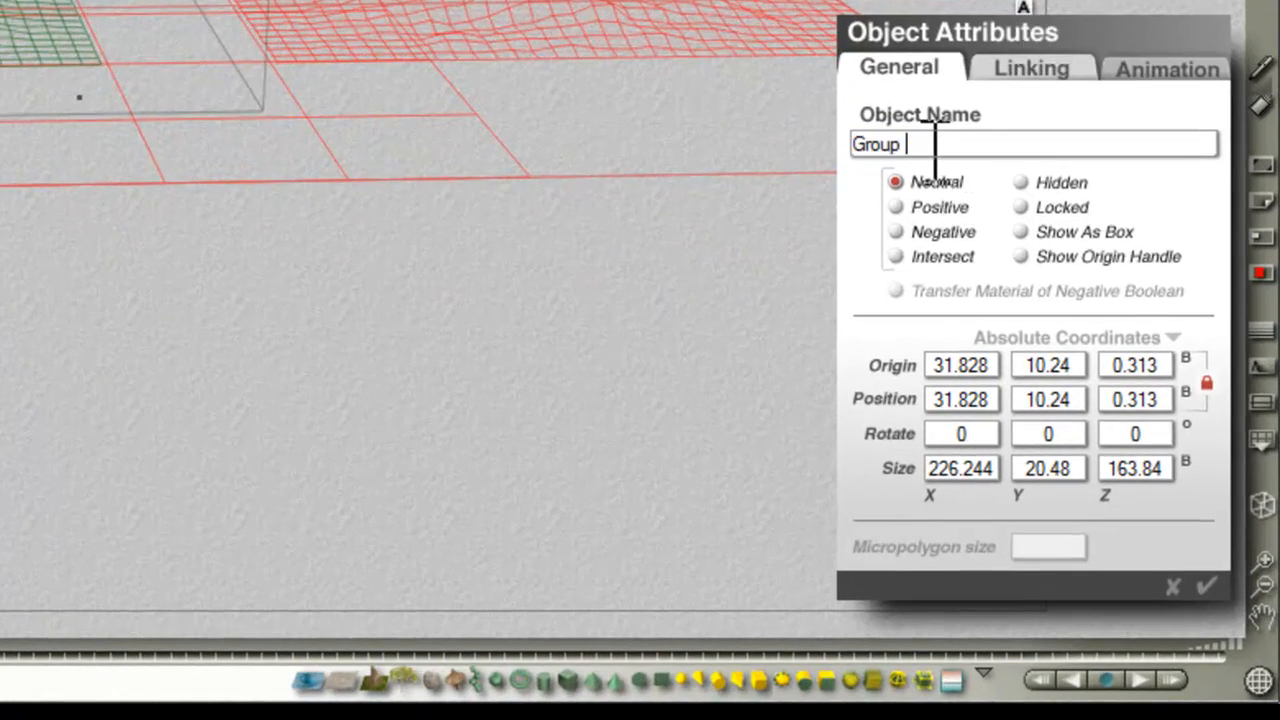
pyautogui.write('of ground and ')
pyautogui.write('terrain')
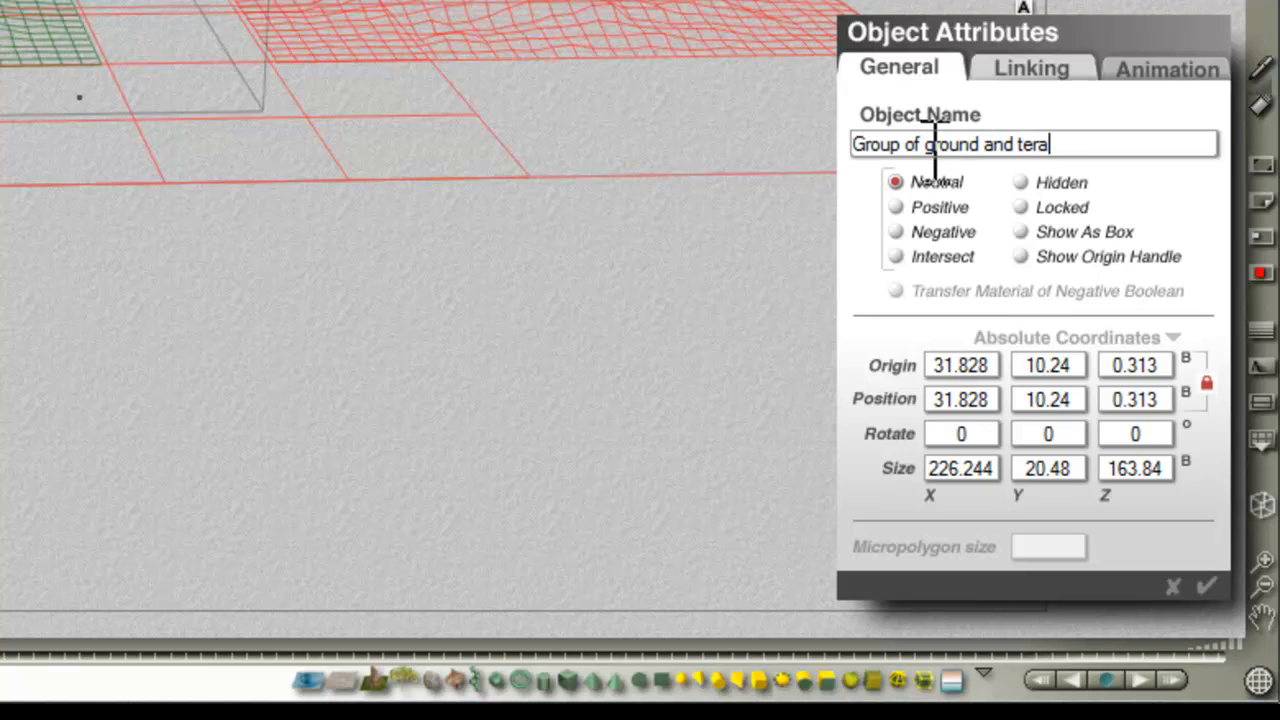
pyautogui.press('Return')
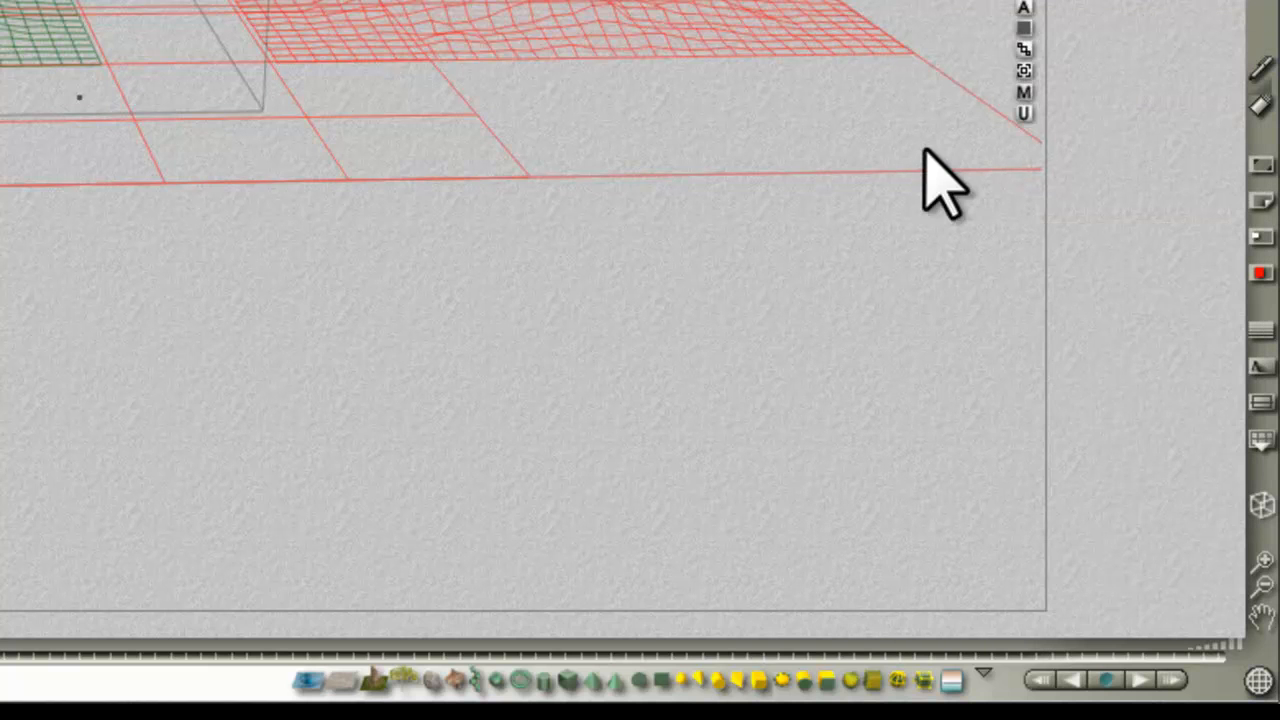
pyautogui.click(984, 675)
pyautogui.moveTo(1060, 430)
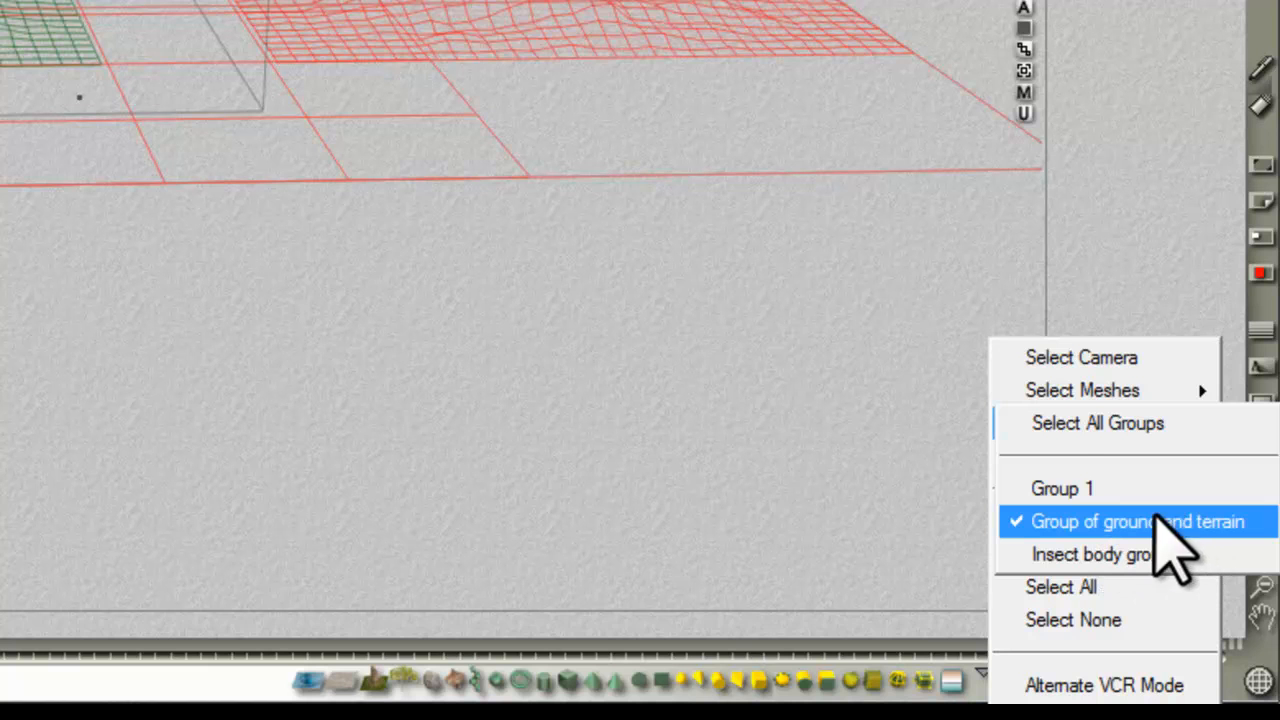
pyautogui.click(750, 455)
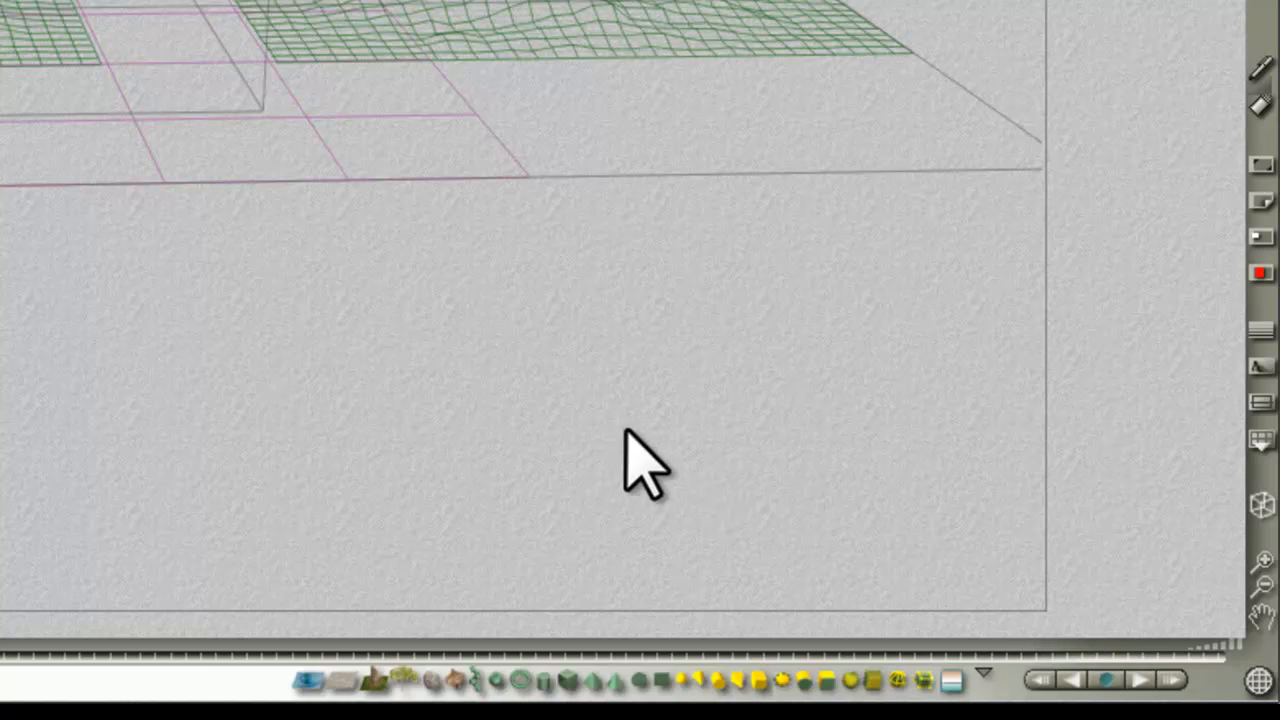
# - Append "if" and special characters to the ground and terrain group's name, and check the name in the list of selectable groups
pyautogui.click(600, 2)
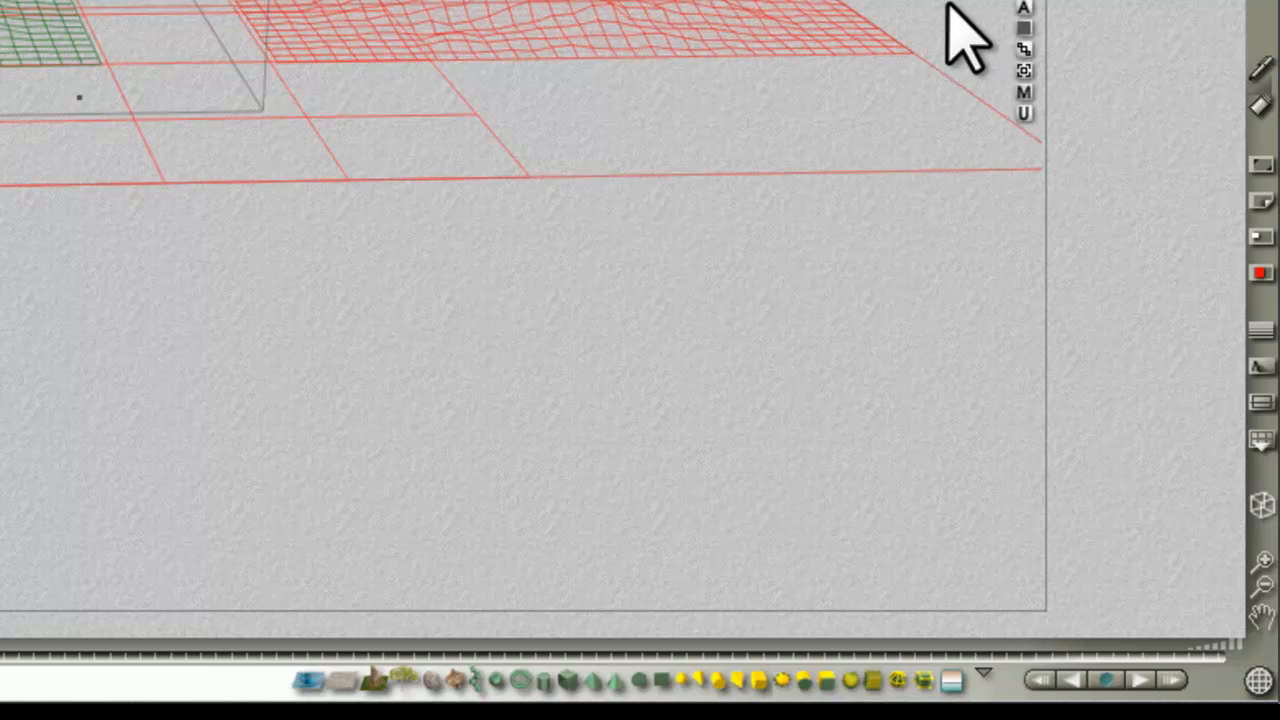
pyautogui.click(1022, 4)
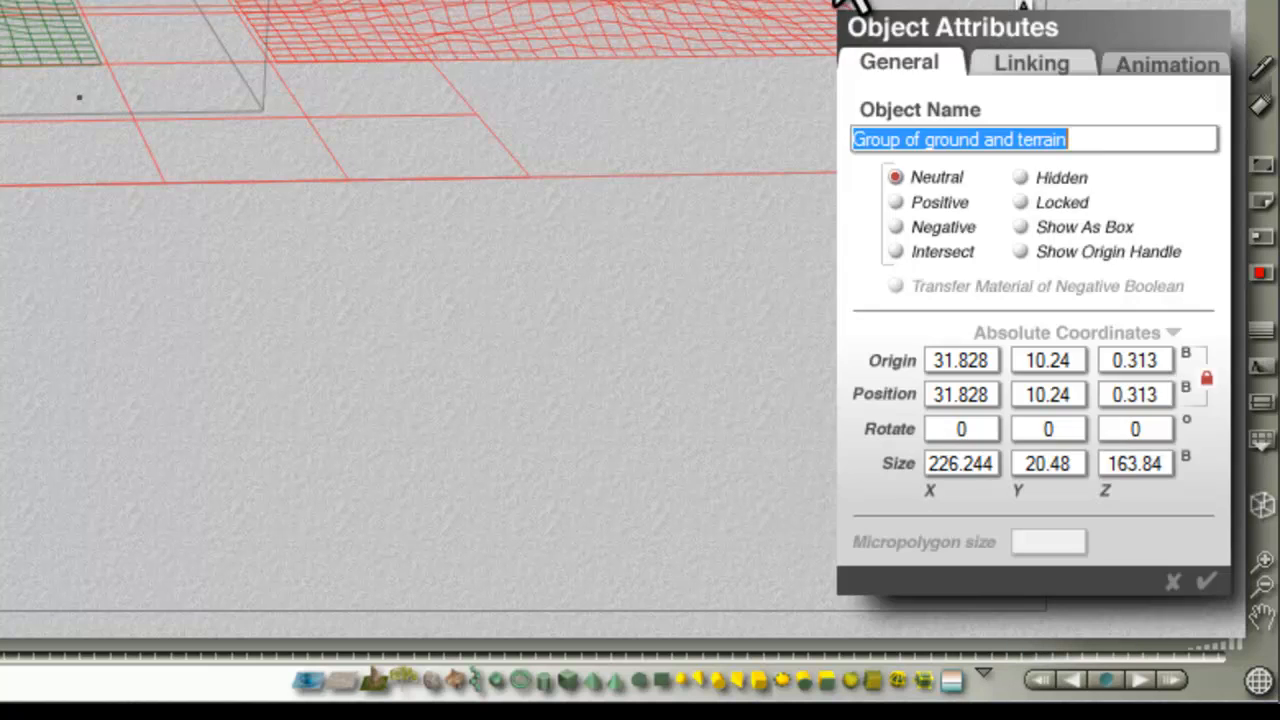
pyautogui.click(1098, 139)
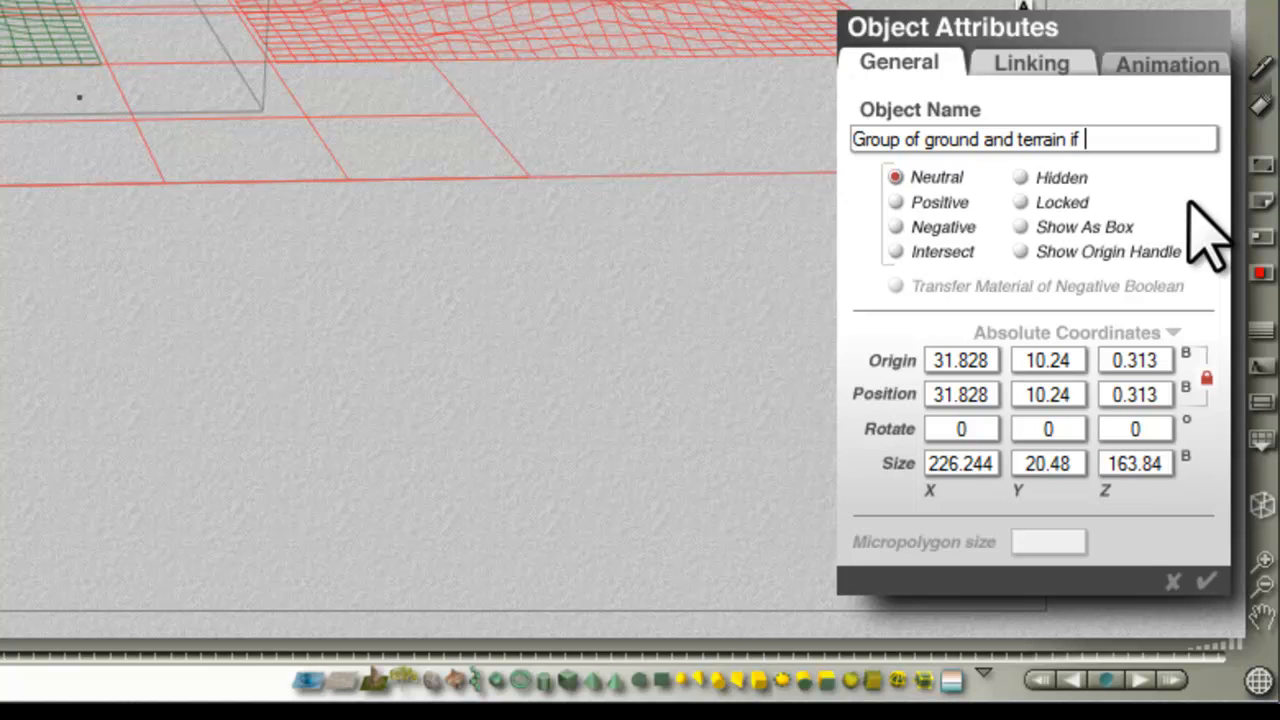
pyautogui.click(1207, 579)
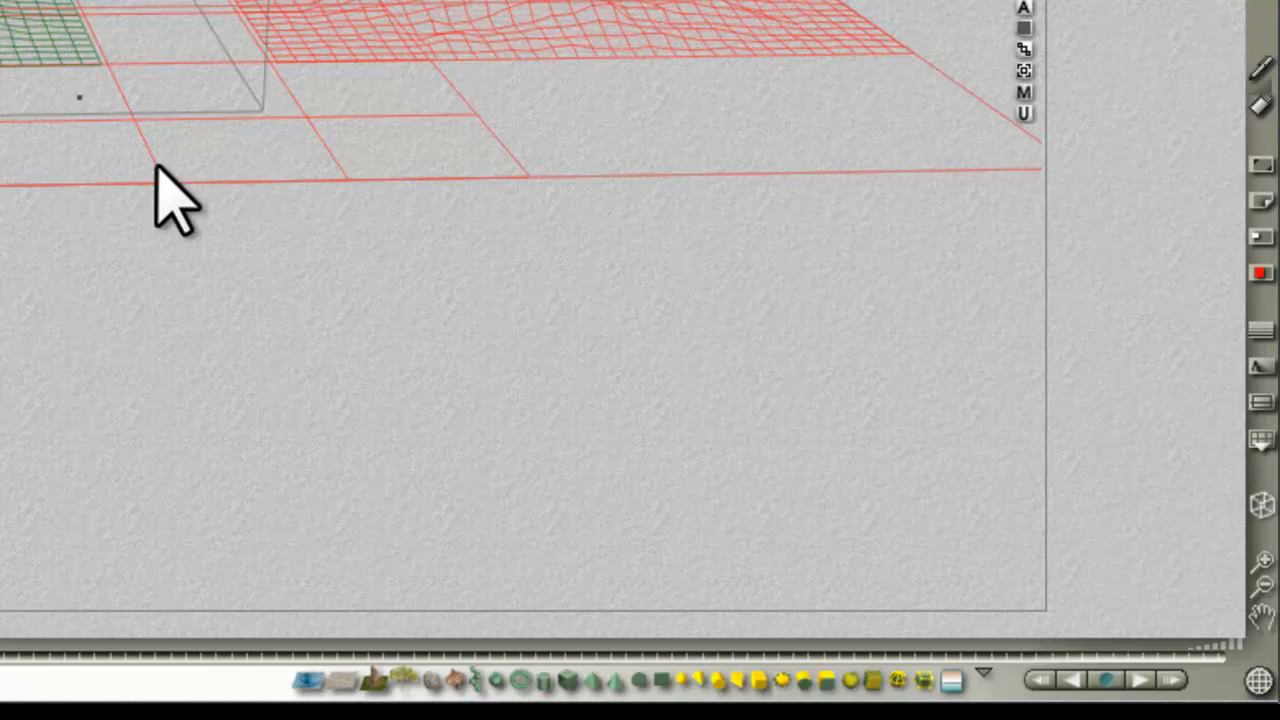
pyautogui.click(984, 675)
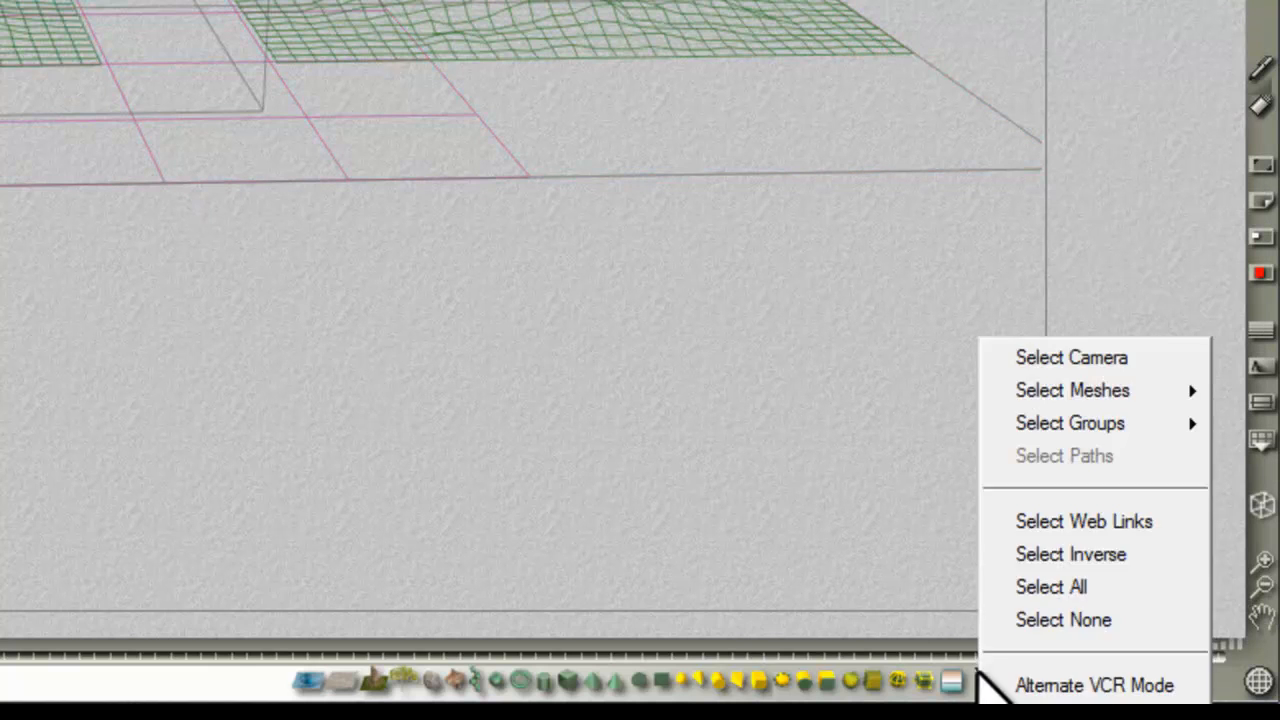
pyautogui.moveTo(1143, 425)
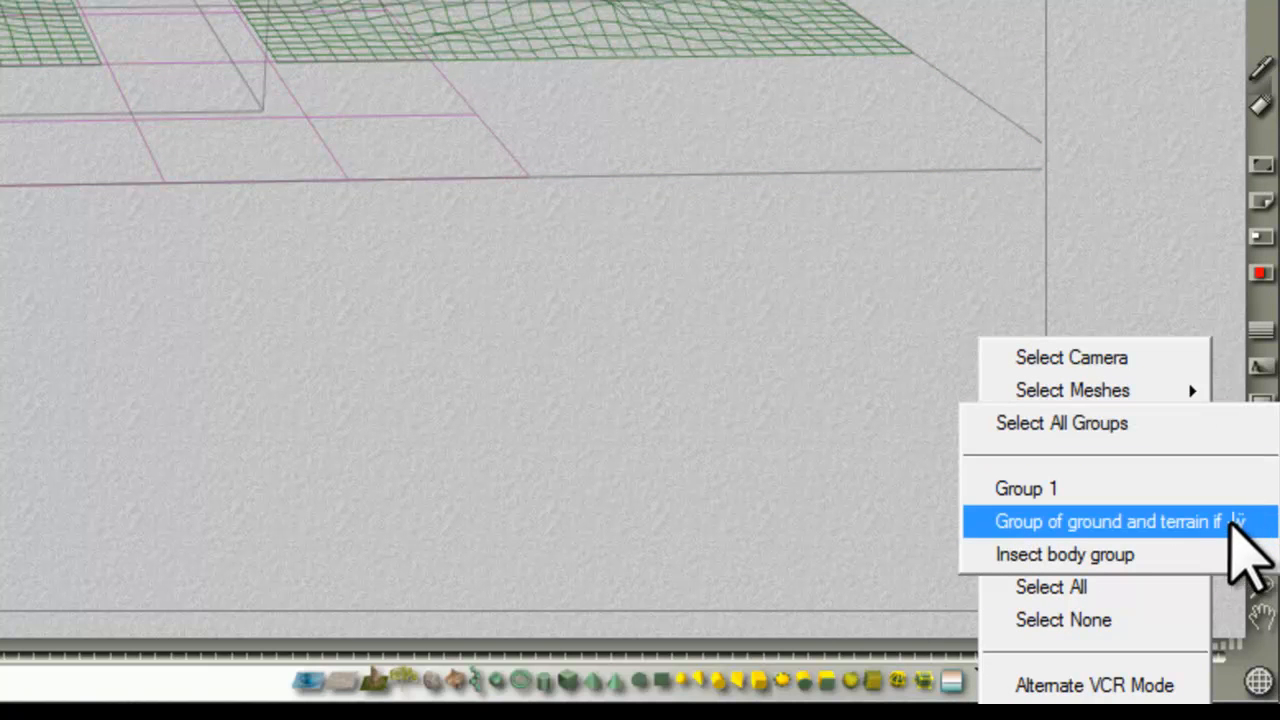
pyautogui.click(672, 490)
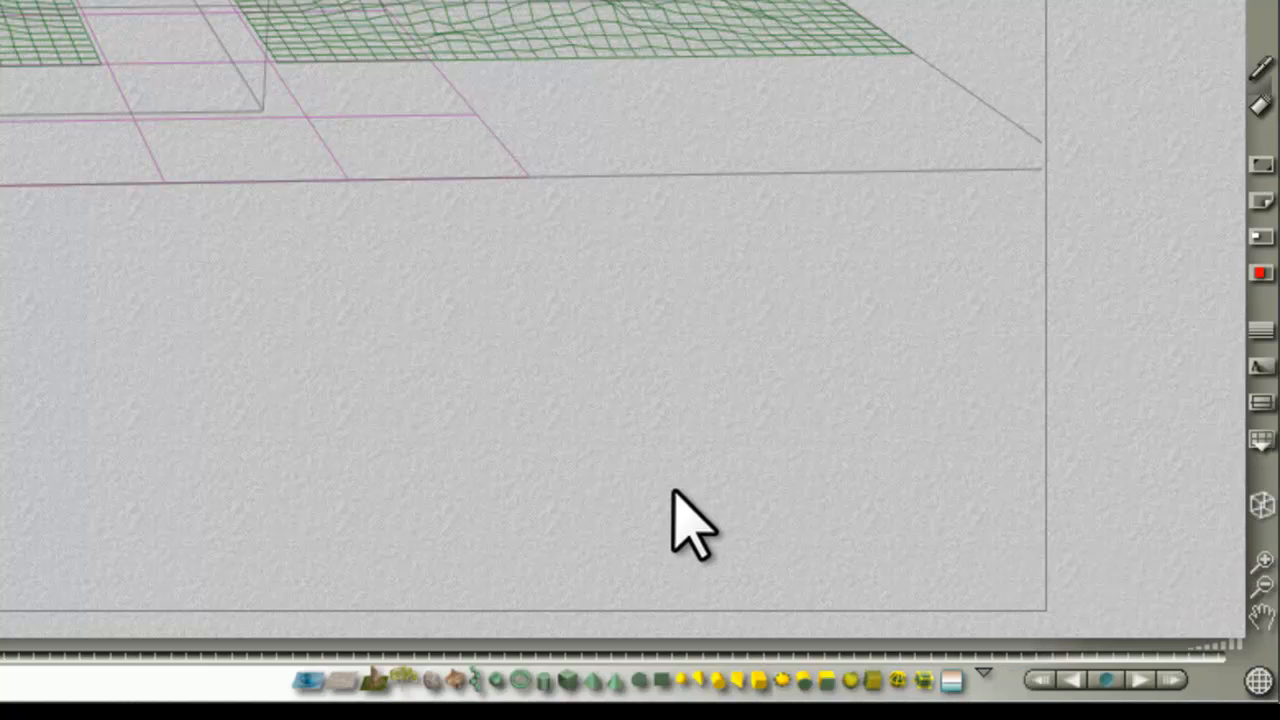
# - Review the list of meshes that can be selected by name, including the Insect leg entries
pyautogui.click(983, 674)
pyautogui.moveTo(1087, 395)
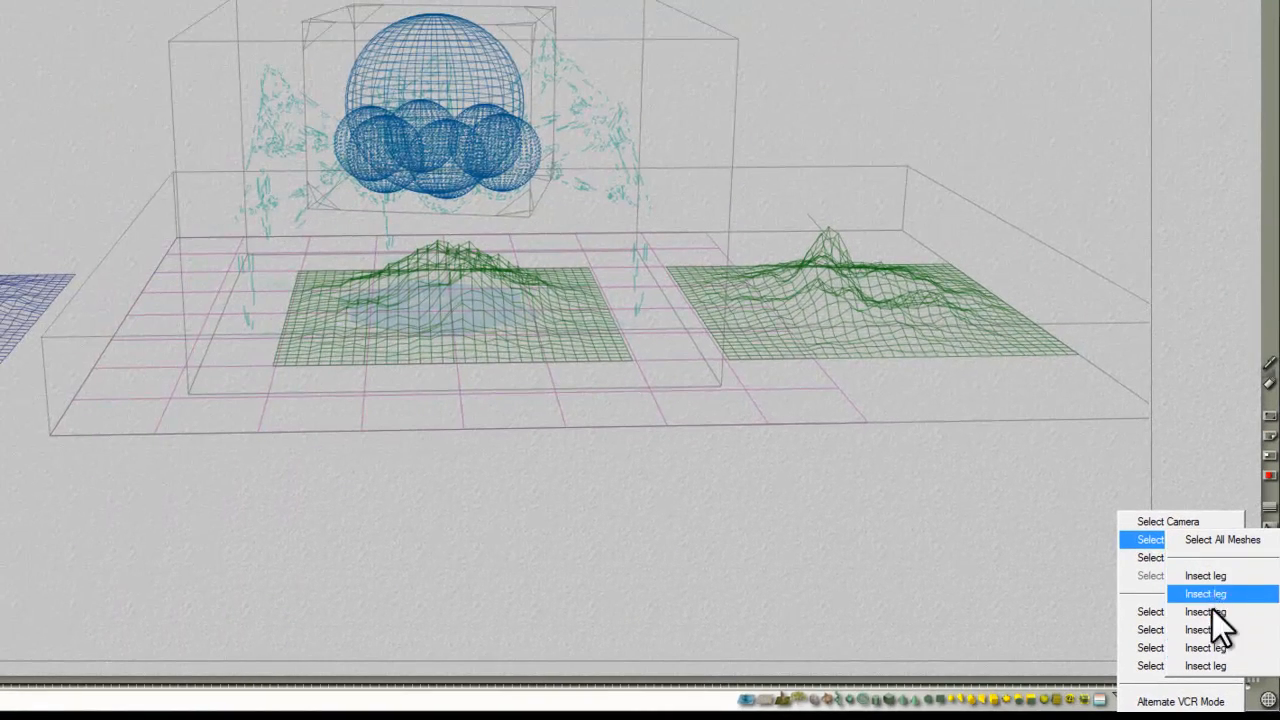
pyautogui.click(780, 569)
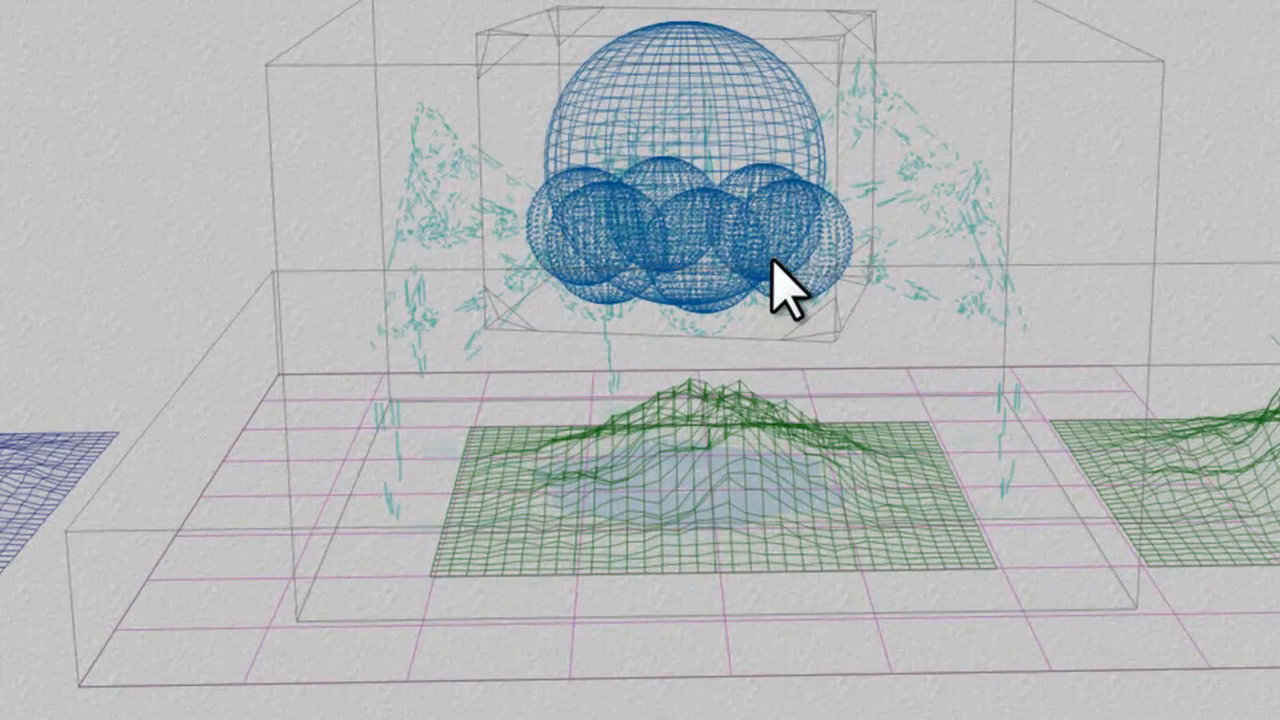
# - Select the two Insect leg meshes on one side of the insect by name from the lists of overlapping objects
pyautogui.rightClick(494, 170)
pyautogui.click(858, 362)
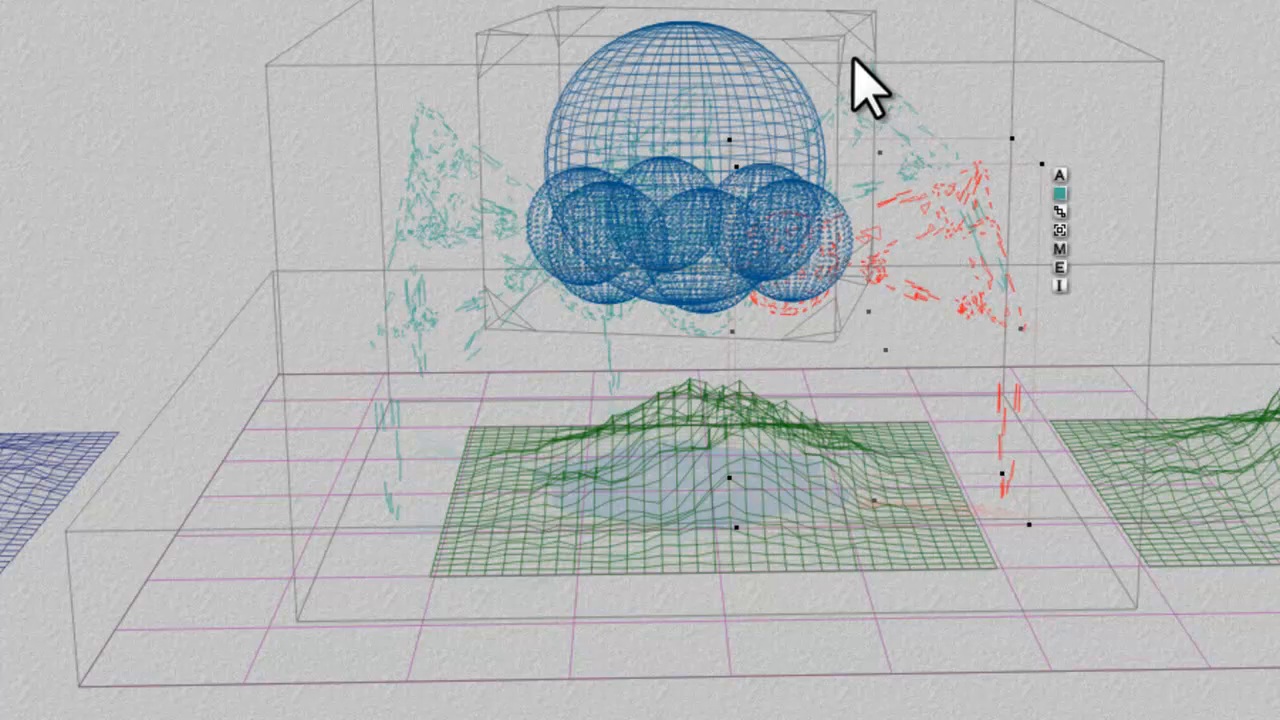
pyautogui.rightClick(850, 114)
pyautogui.click(911, 184)
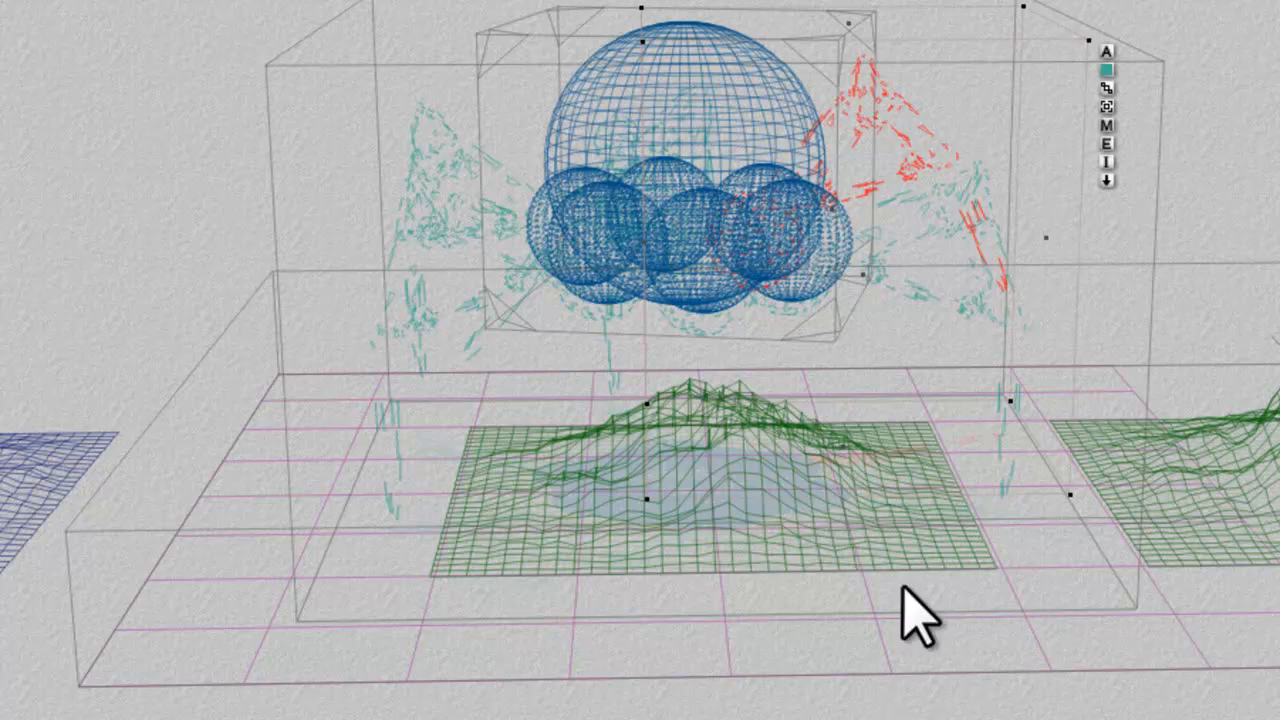
pyautogui.rightClick(784, 245)
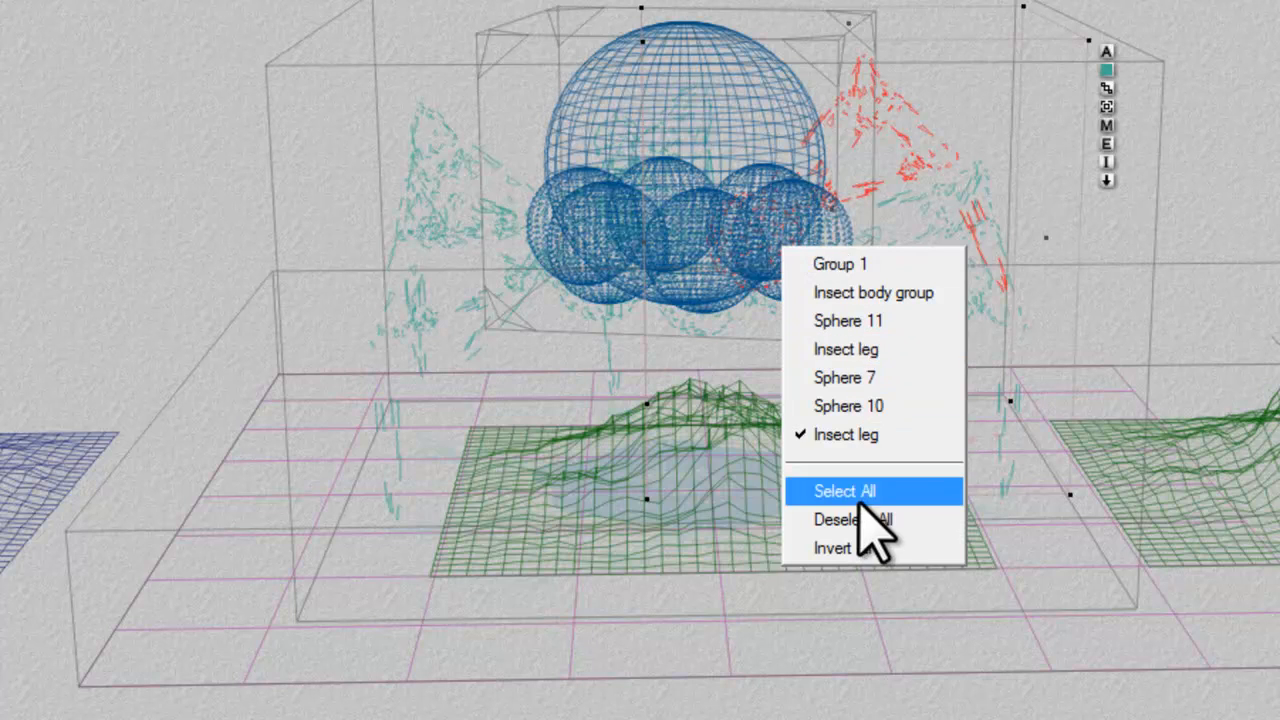
pyautogui.click(874, 350)
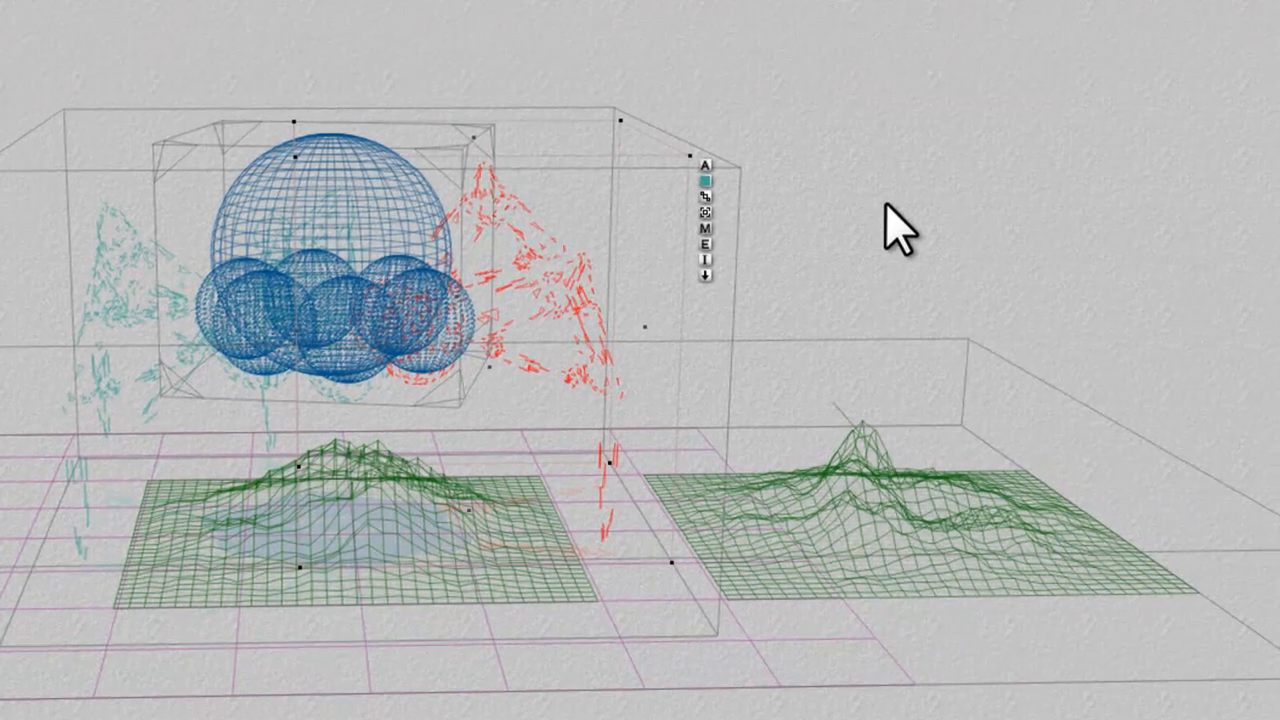
# - Check the selected insect legs' Object Parent Name in the Linking attributes, discard the dialog and clear the selection
pyautogui.click(704, 165)
pyautogui.click(856, 217)
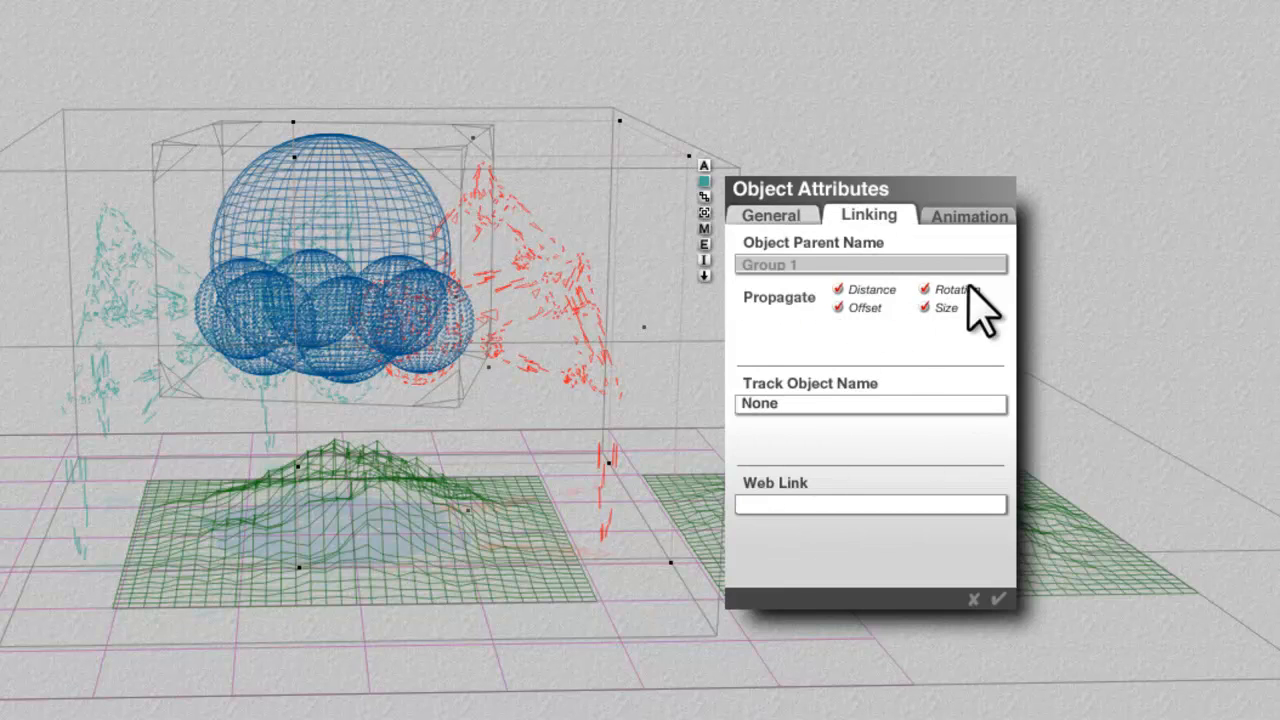
pyautogui.click(973, 599)
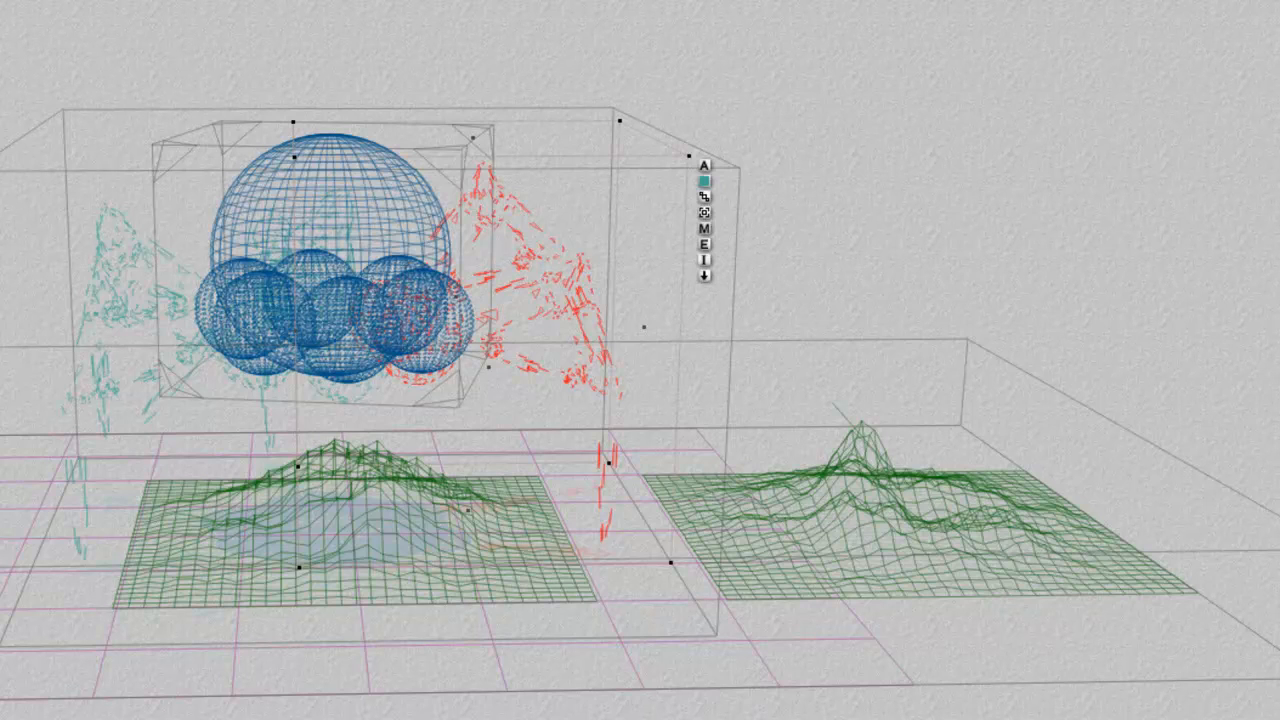
pyautogui.press('Escape')
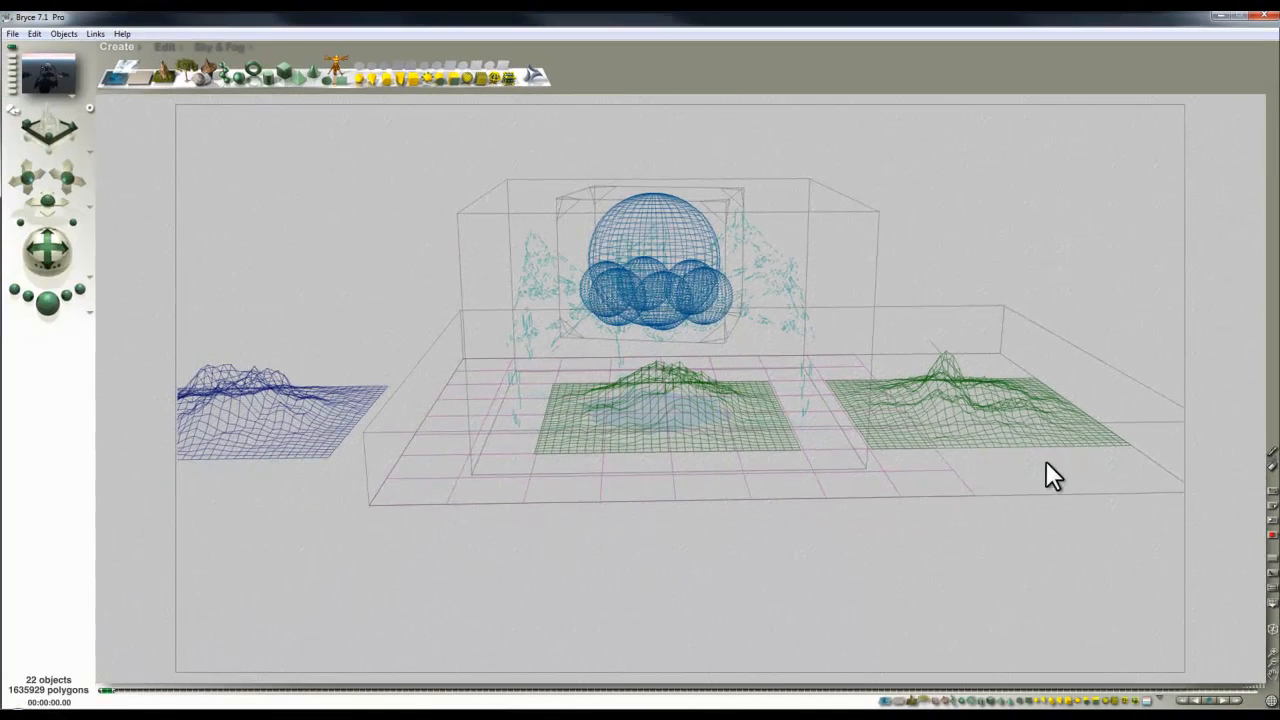
# - Ungroup the ground and terrain group, and assign its terrain and the blue terrain to the same dark blue family
pyautogui.click(1058, 442)
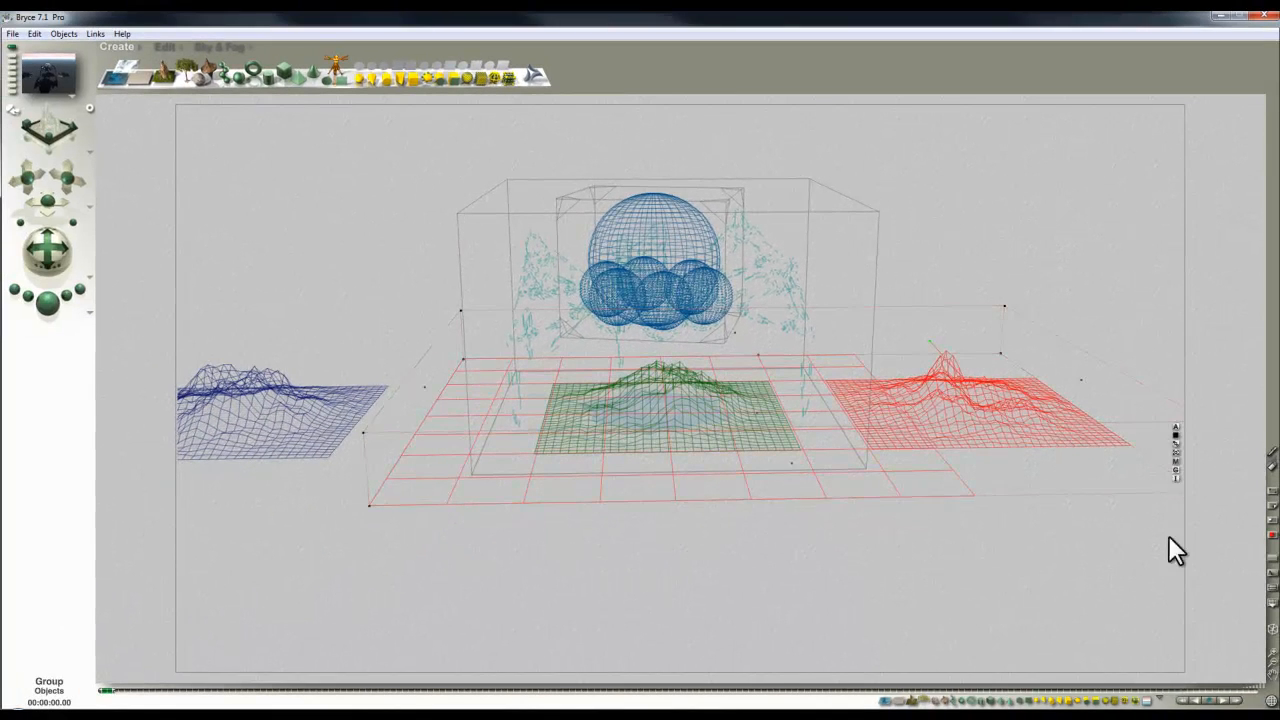
pyautogui.click(830, 632)
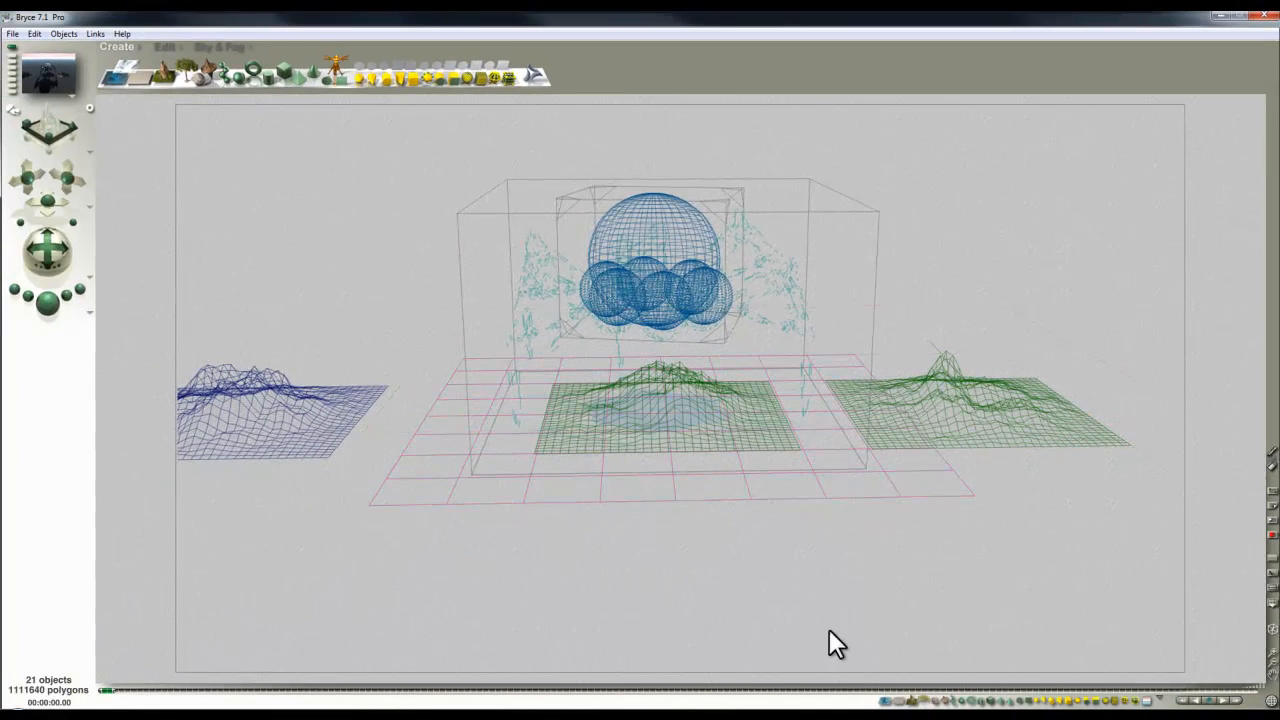
pyautogui.click(1042, 432)
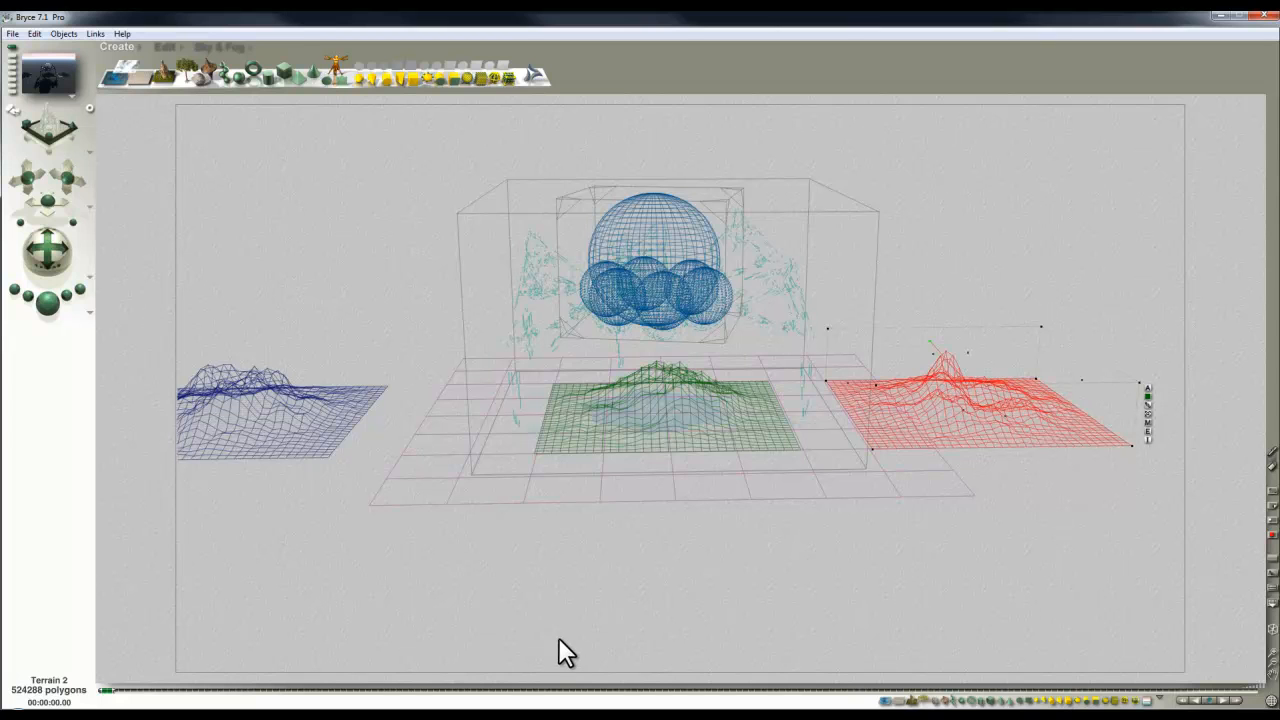
pyautogui.keyDown('shift'); pyautogui.click(230, 400); pyautogui.keyUp('shift')
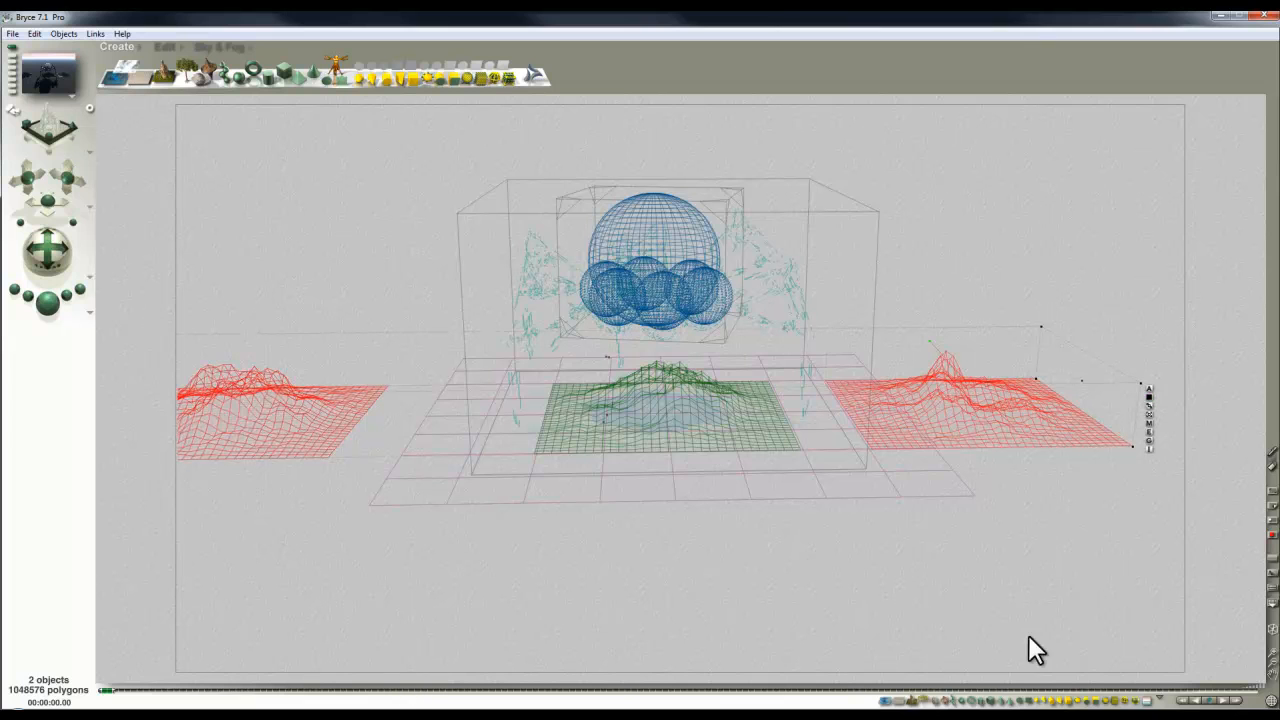
pyautogui.click(1148, 392)
pyautogui.click(1187, 480)
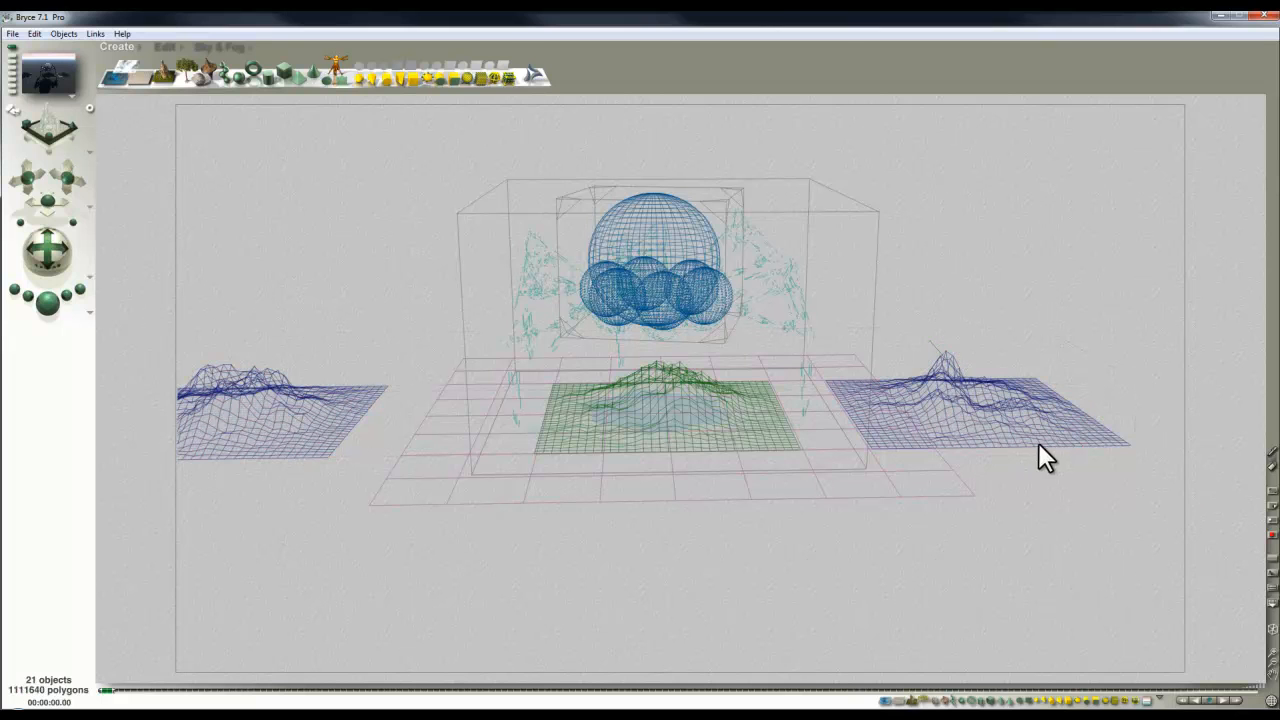
# - Select Terrain 3 together with Plane 1 to check the family swatch for mixed families, and clear the selection
pyautogui.rightClick(361, 482)
pyautogui.click(358, 438)
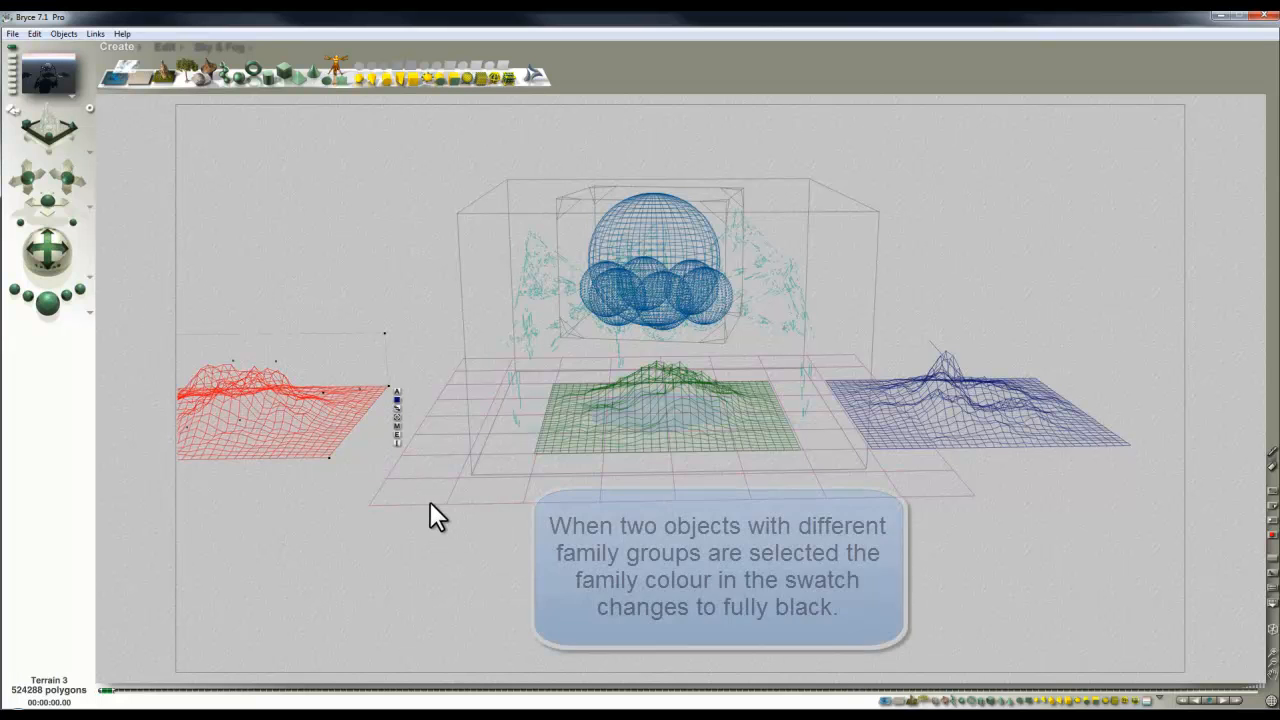
pyautogui.rightClick(423, 490)
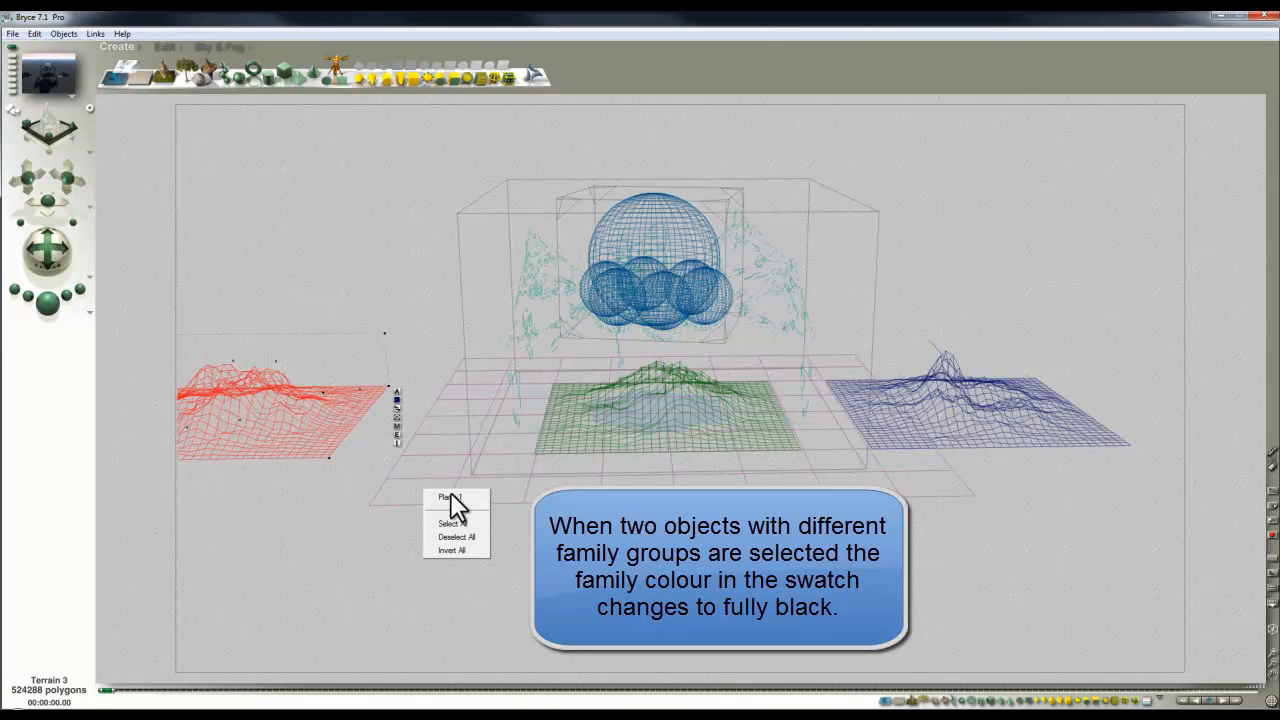
pyautogui.click(456, 498)
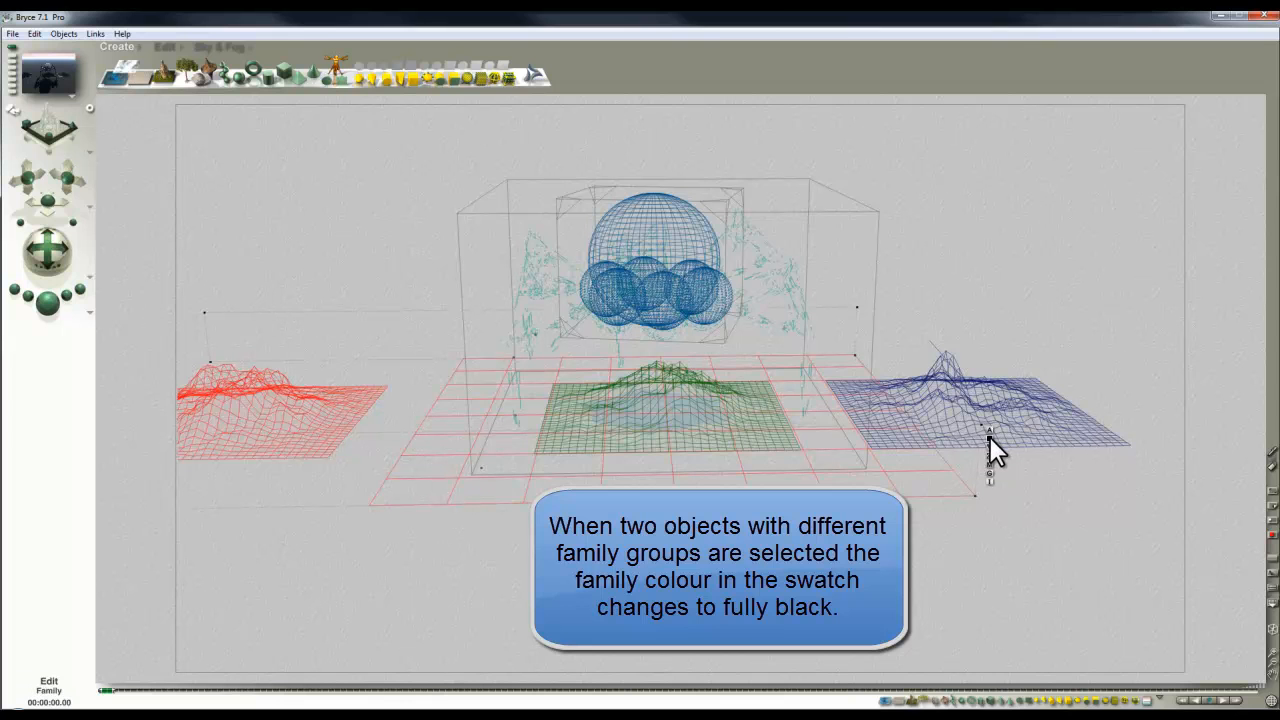
pyautogui.click(1034, 507)
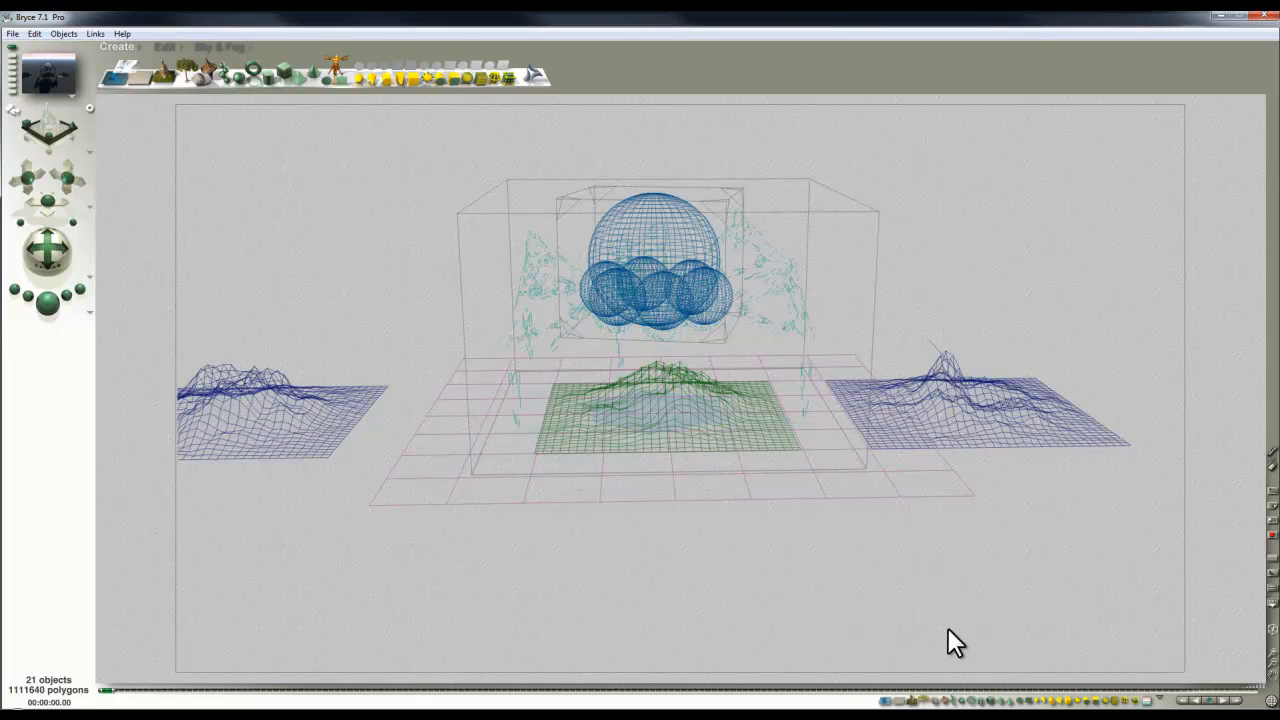
# - Select the whole insect group and assign it to the orange Family 20
pyautogui.rightClick(817, 204)
pyautogui.click(832, 209)
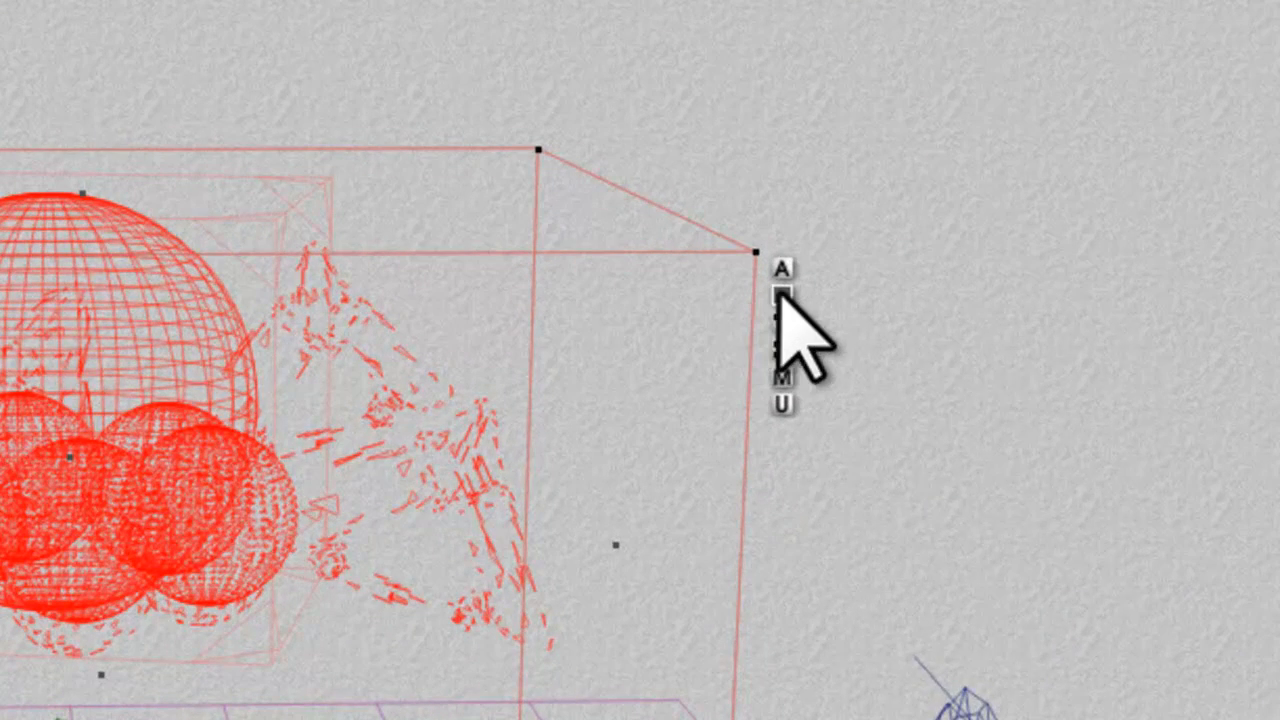
pyautogui.click(835, 260)
pyautogui.click(1043, 500)
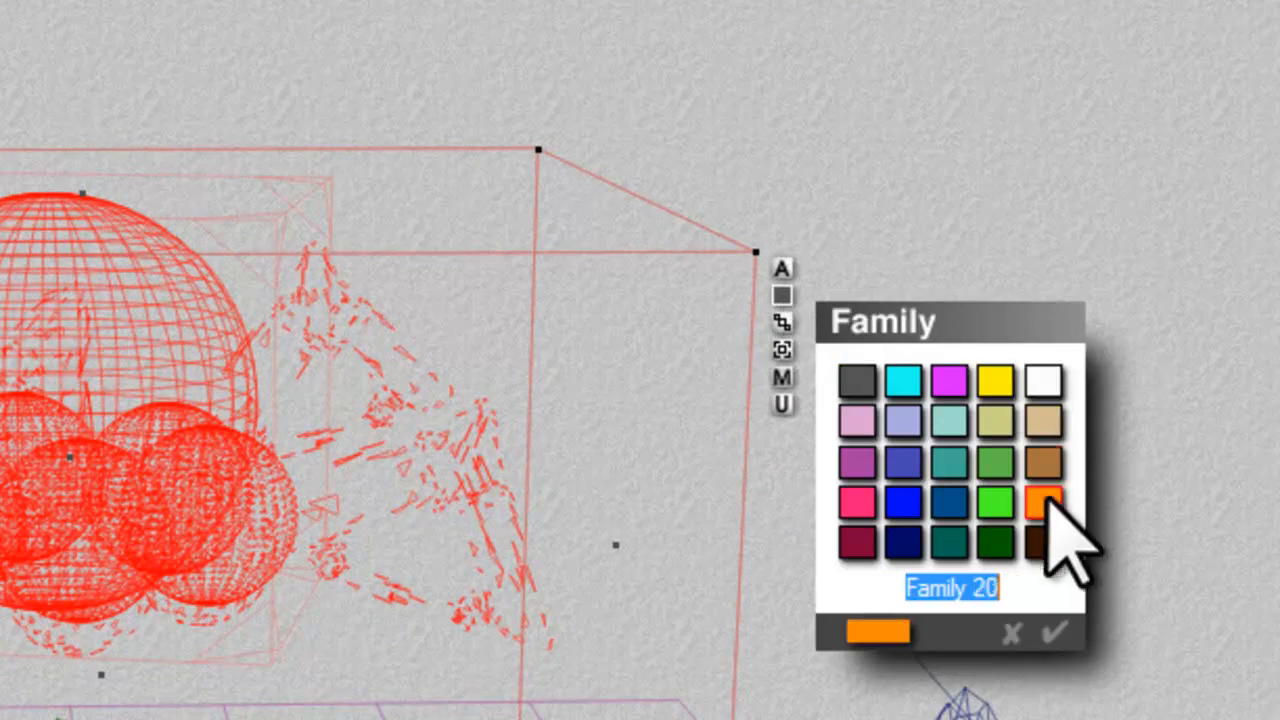
pyautogui.press('Return')
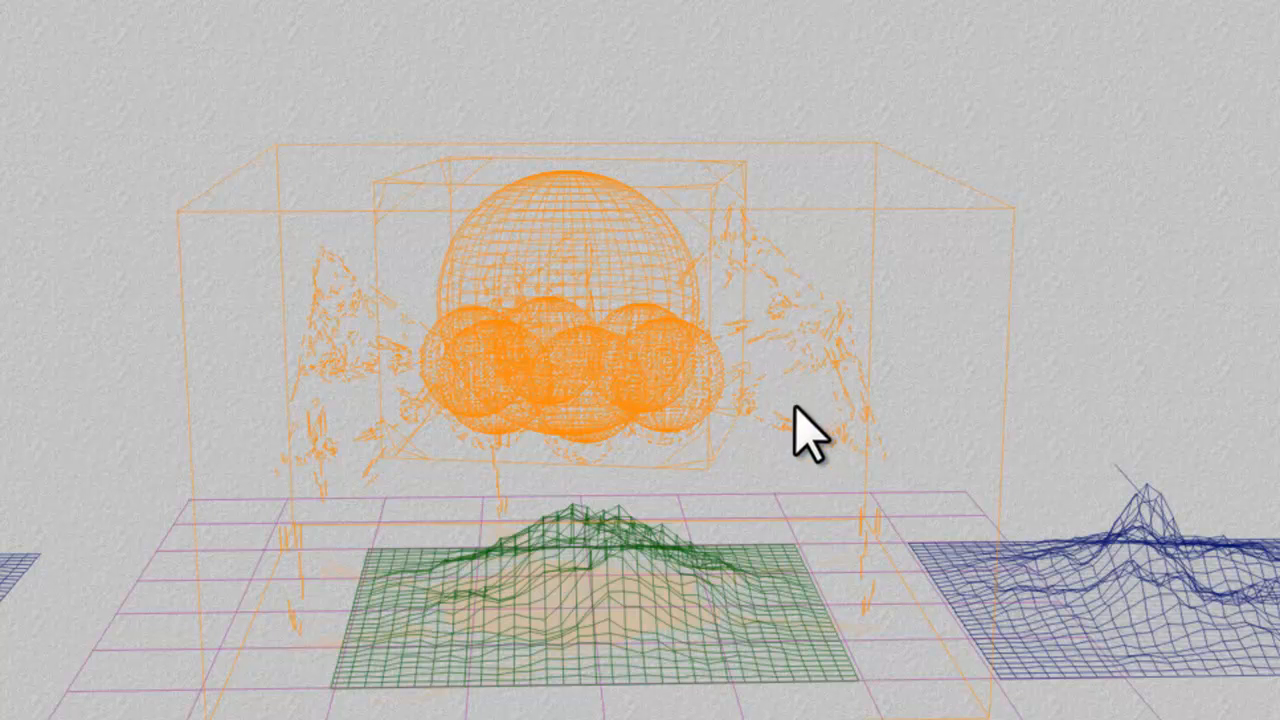
# - Select one Insect leg by name, assign it to the bright blue family, and clear the selection
pyautogui.rightClick(780, 346)
pyautogui.click(786, 381)
pyautogui.click(917, 331)
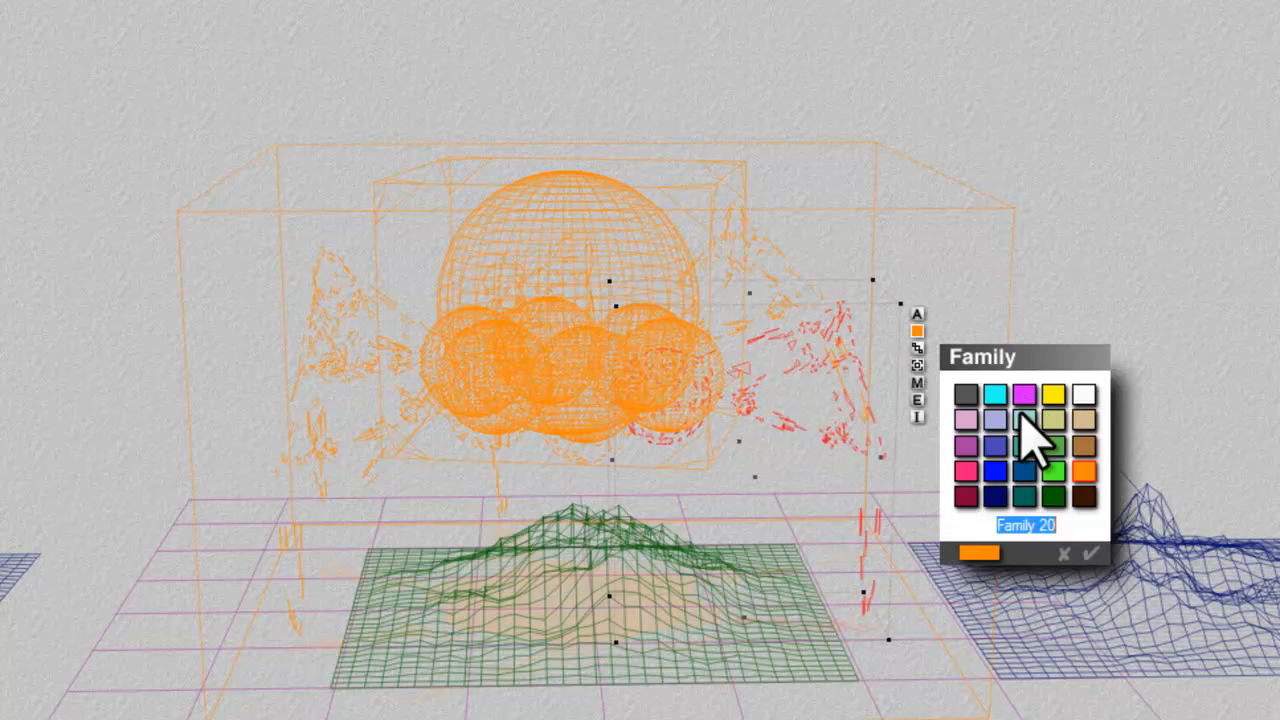
pyautogui.click(1000, 468)
pyautogui.press('Escape')
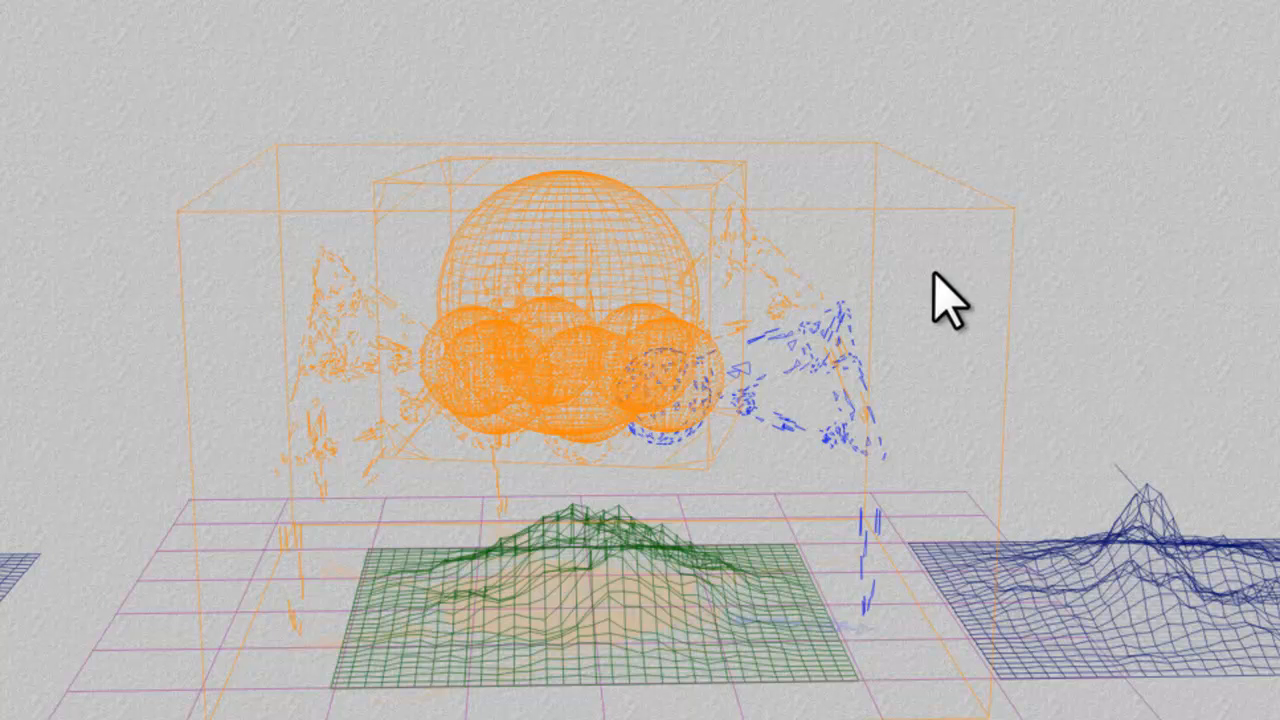
# - Select the green terrain and the sharp-peaked blue terrain together, name them "All the same name", and clear the selection
pyautogui.rightClick(551, 648)
pyautogui.keyDown('shift'); pyautogui.click(588, 687); pyautogui.keyUp('shift')
pyautogui.rightClick(1219, 597)
pyautogui.keyDown('shift'); pyautogui.click(1262, 614); pyautogui.keyUp('shift')
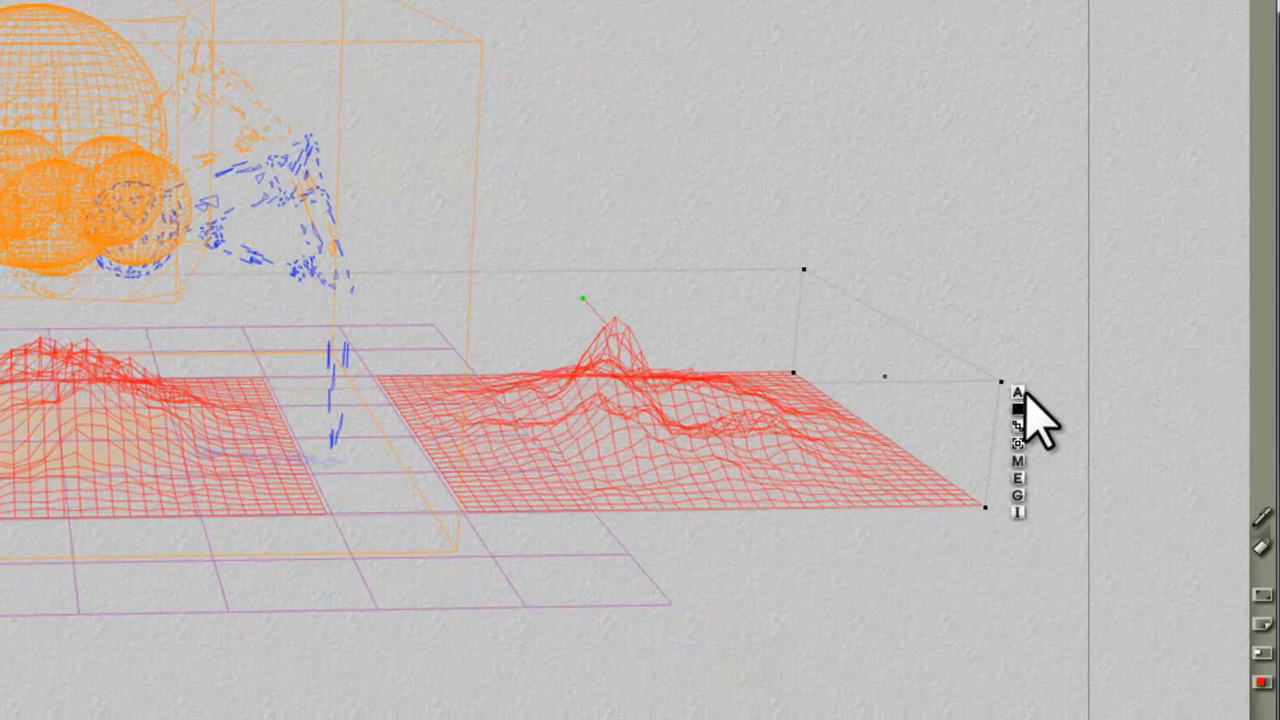
pyautogui.click(1017, 425)
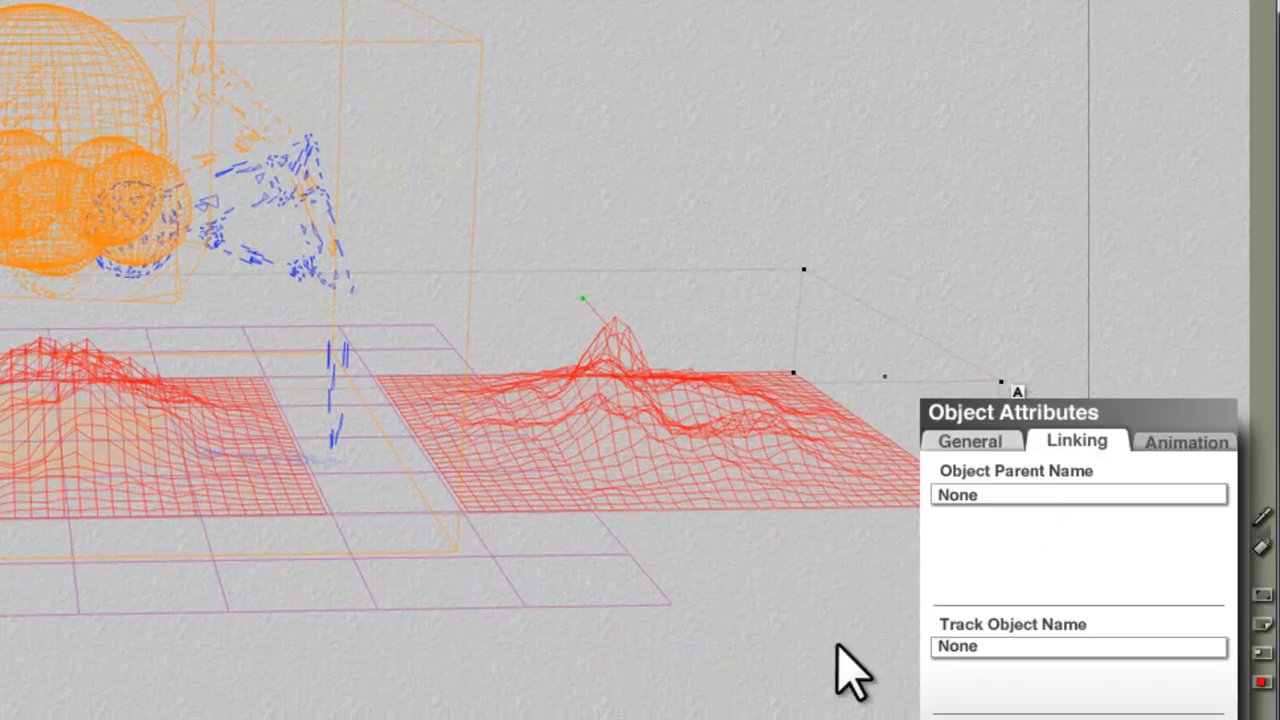
pyautogui.click(978, 447)
pyautogui.write('All the same na')
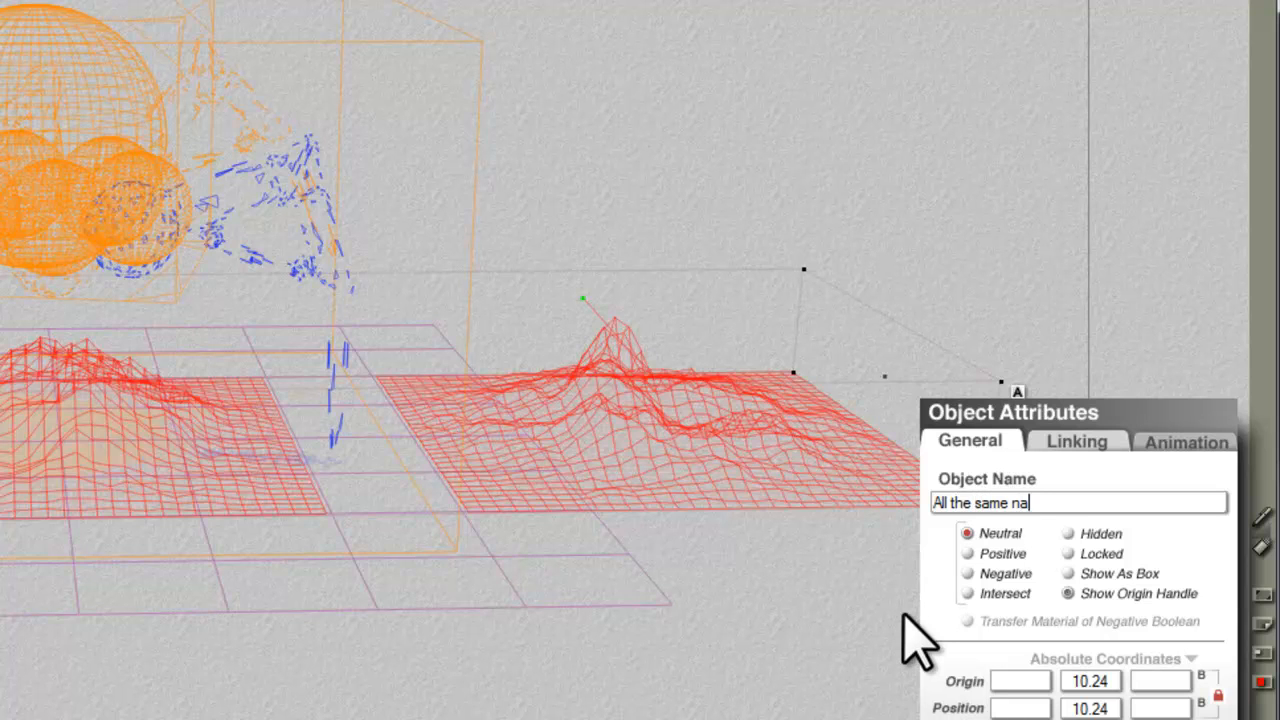
pyautogui.write('me')
pyautogui.press('Return')
pyautogui.click(918, 702)
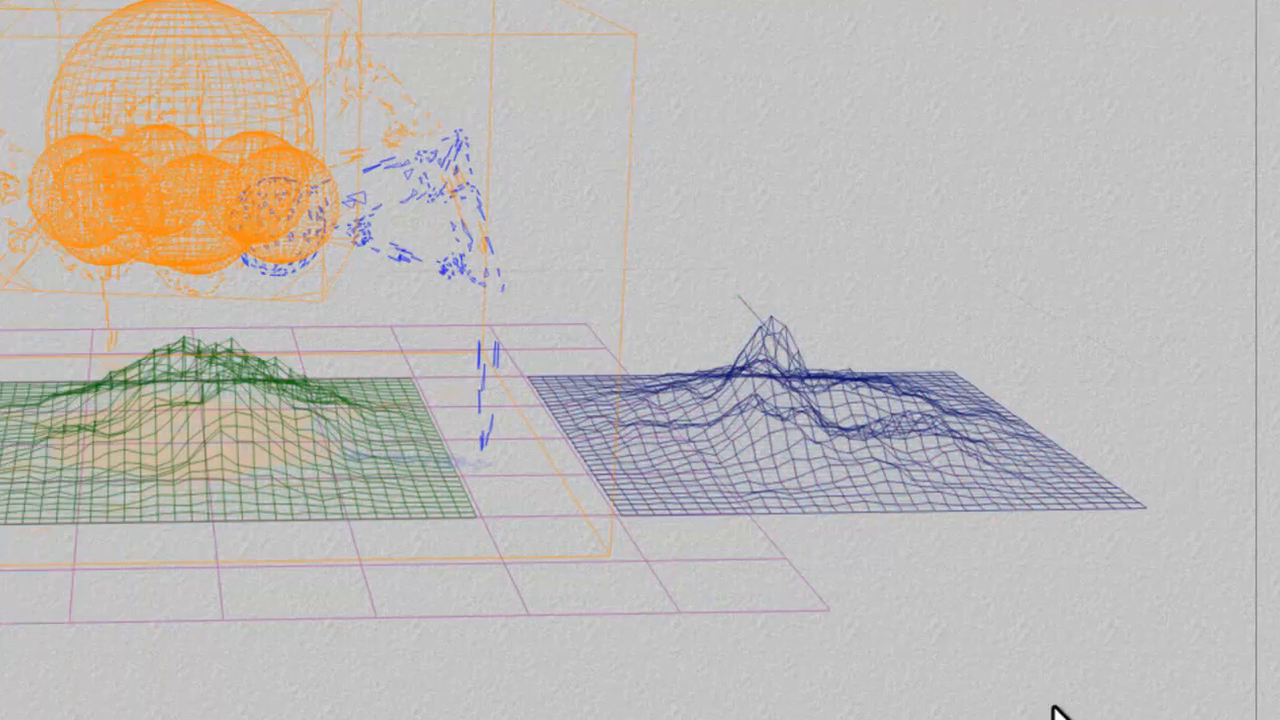
# - Check the object names around the central terrain and the insect in the overlapping-object lists and selection options
pyautogui.rightClick(532, 404)
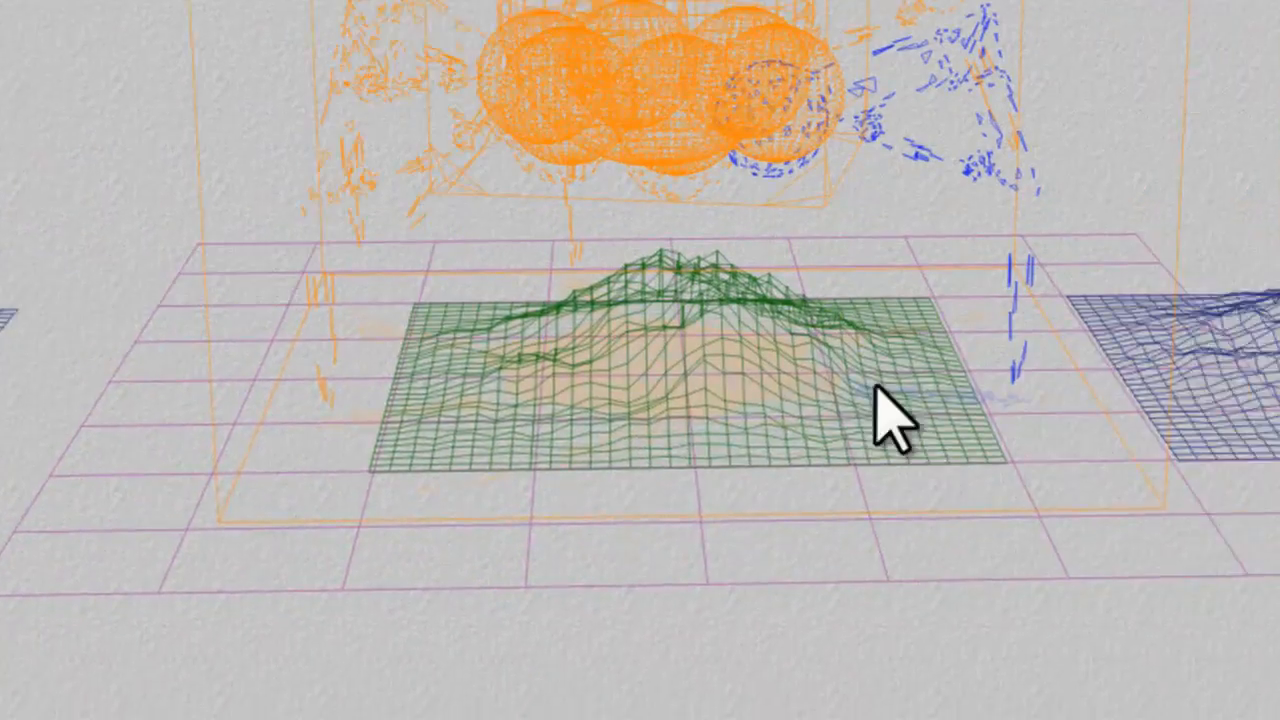
pyautogui.rightClick(963, 384)
pyautogui.rightClick(700, 372)
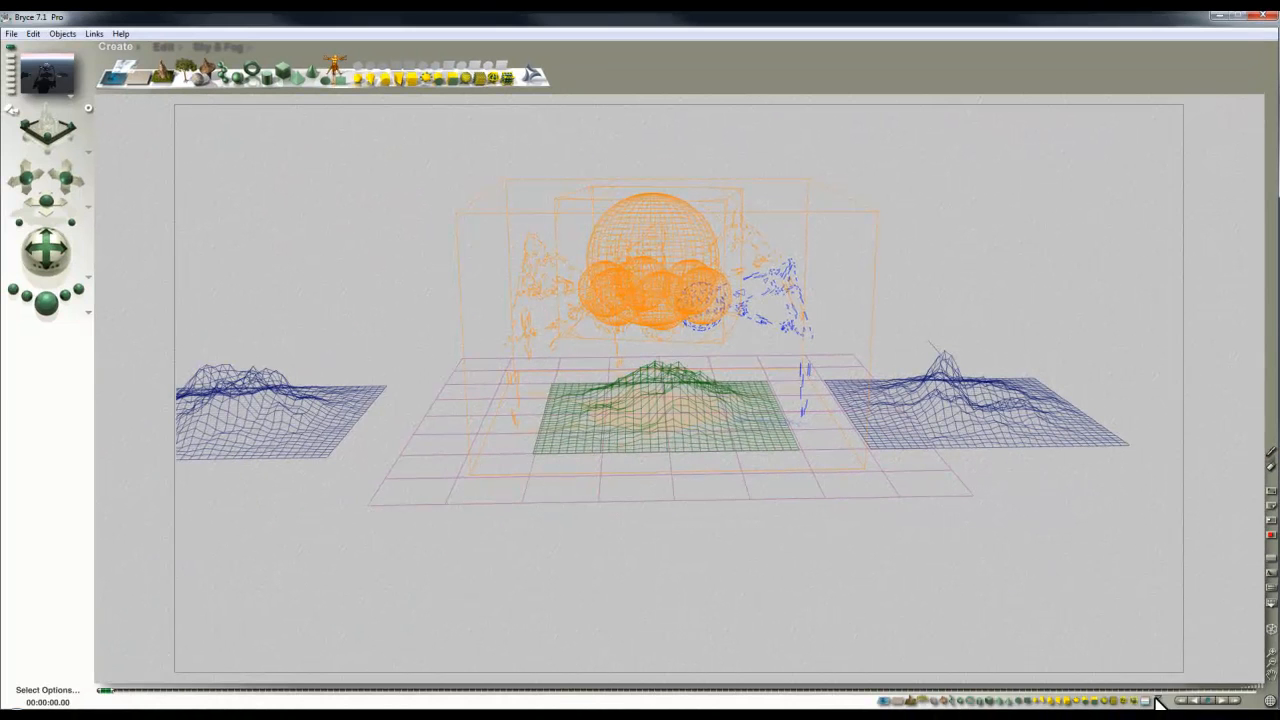
pyautogui.click(1152, 702)
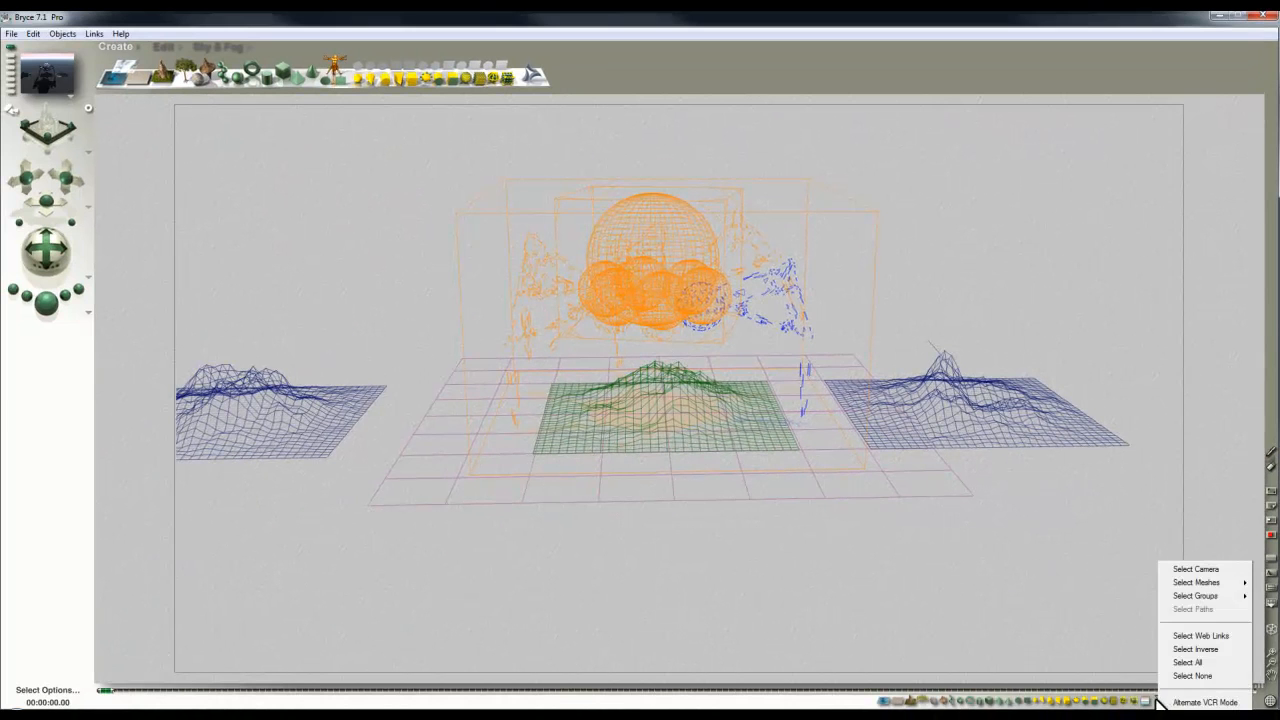
pyautogui.click(1030, 605)
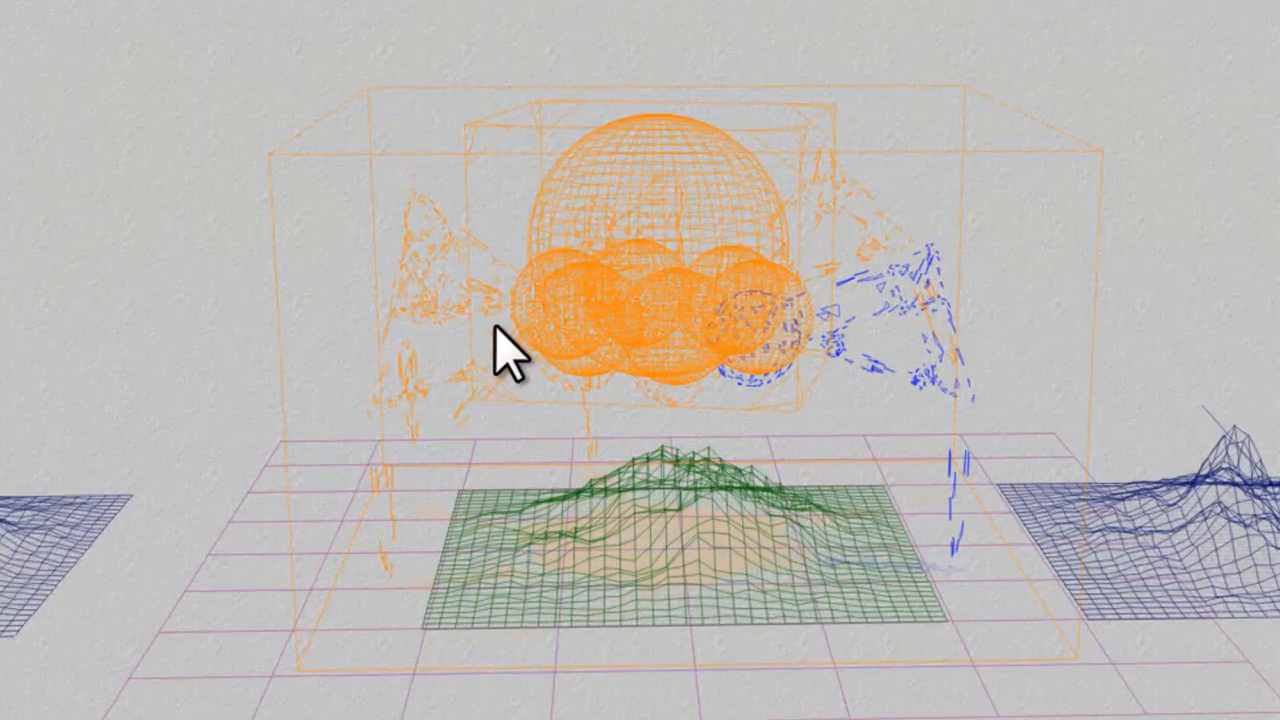
pyautogui.rightClick(534, 266)
pyautogui.click(480, 301)
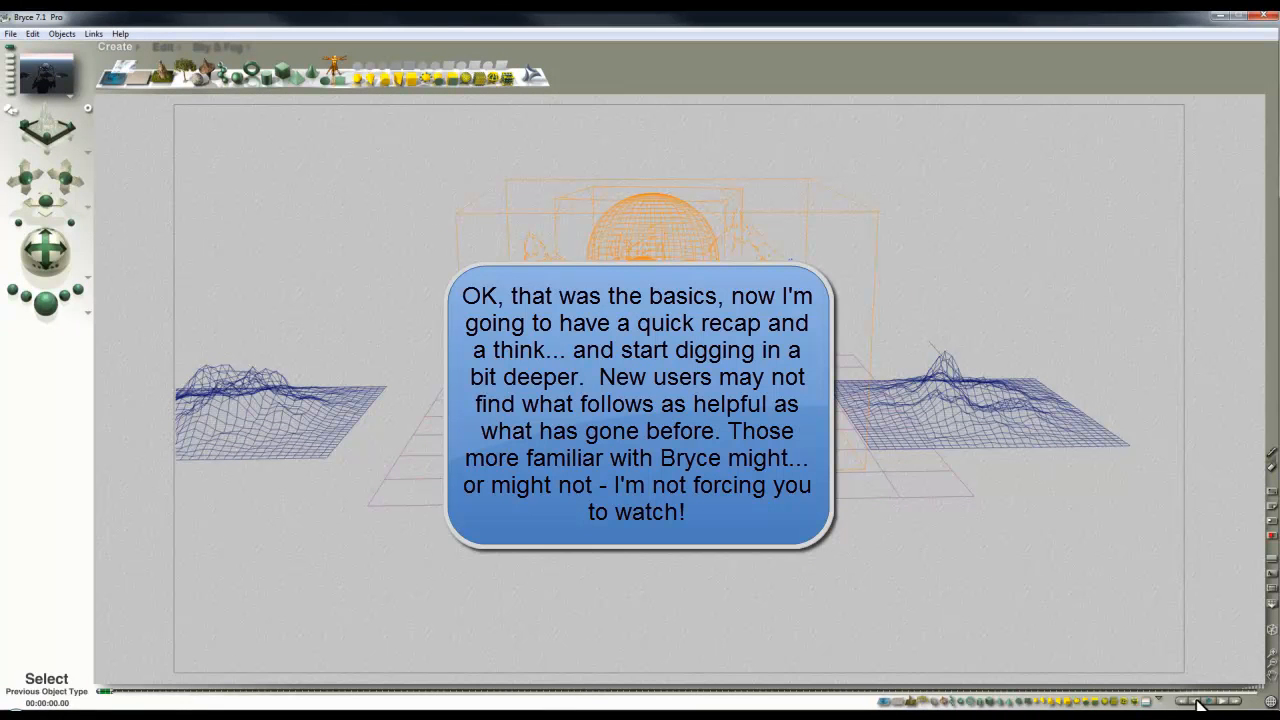
# - Select all objects, view them with the camera from the top, clear the selection and return to the camera view
pyautogui.click(1159, 700)
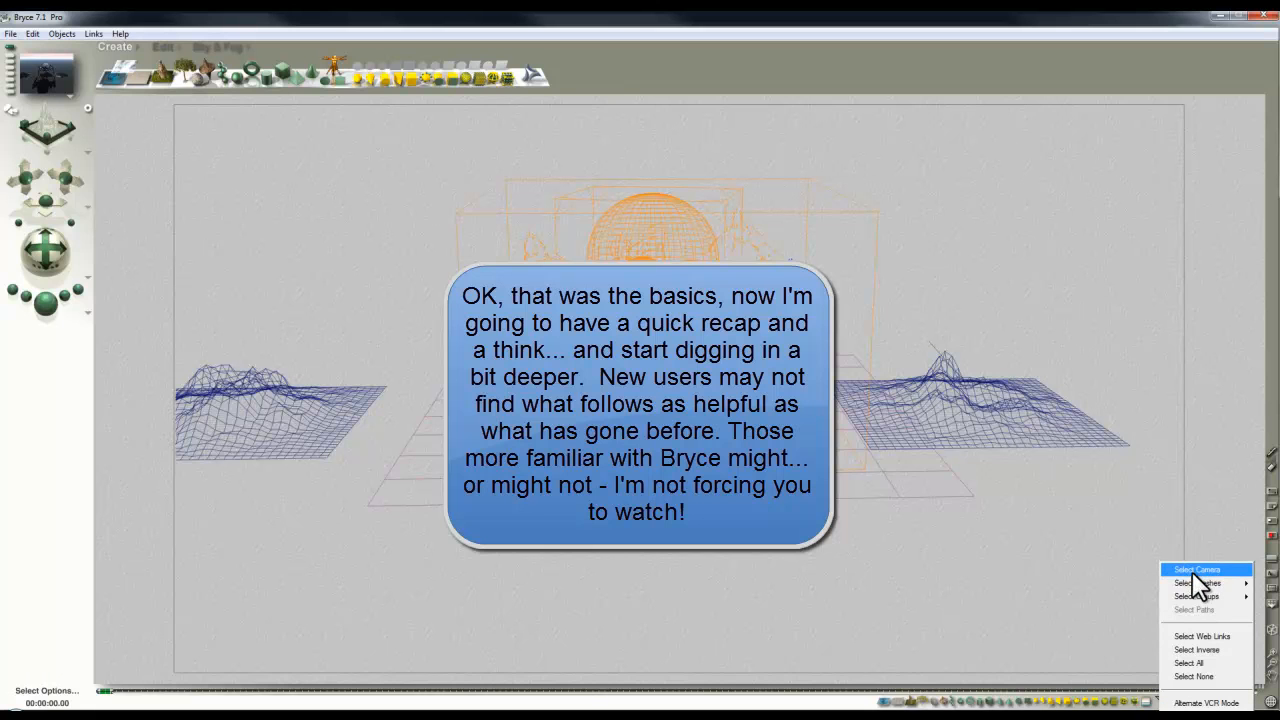
pyautogui.moveTo(1190, 582)
pyautogui.click(1054, 597)
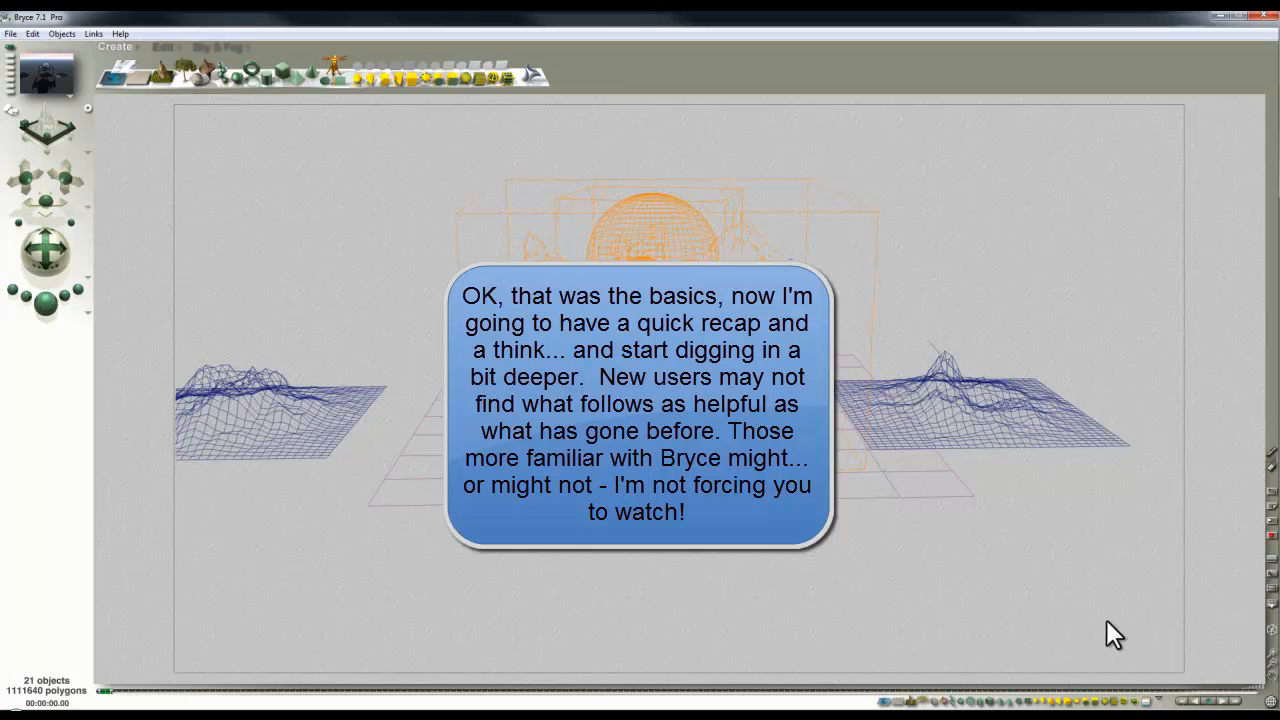
pyautogui.click(1159, 700)
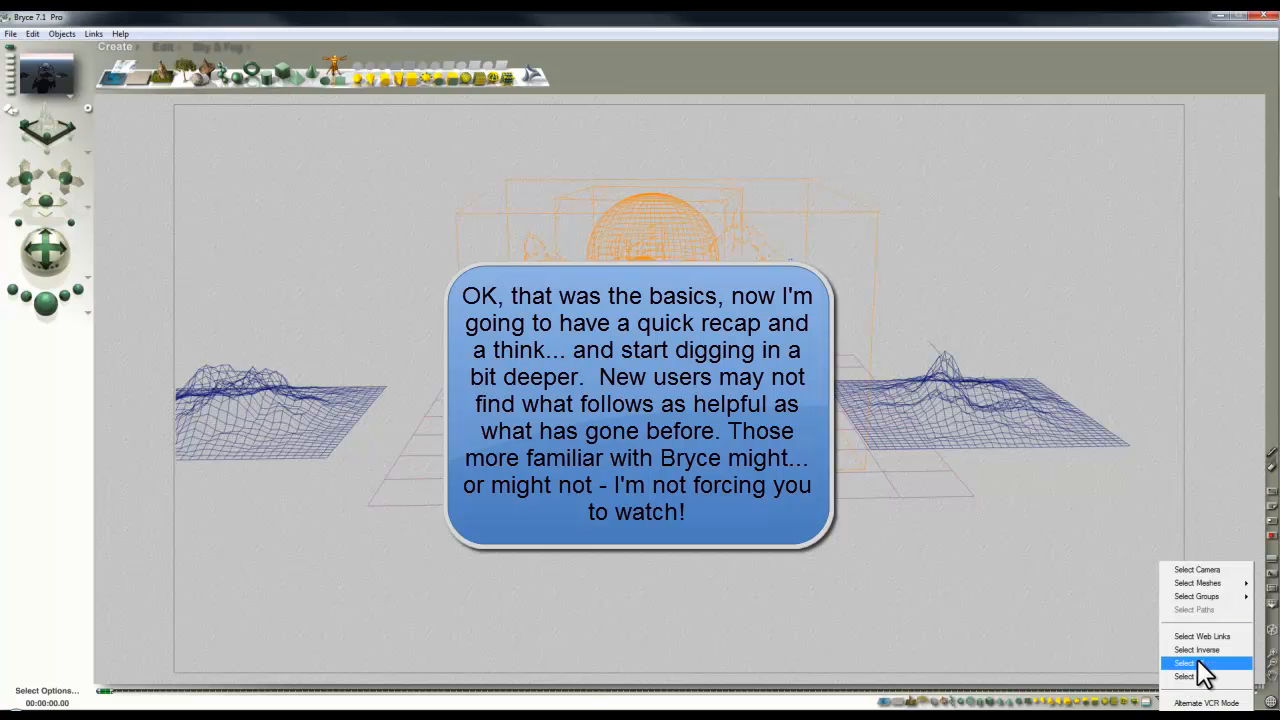
pyautogui.click(1190, 663)
pyautogui.press('2')
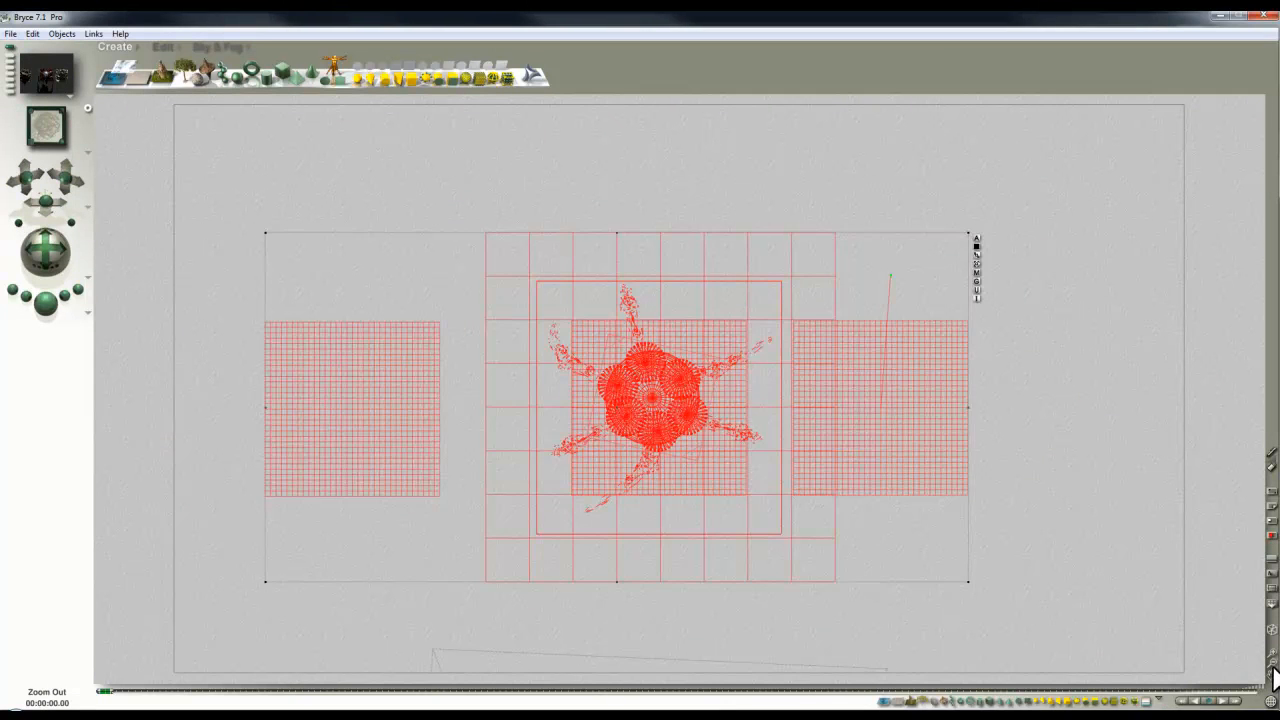
pyautogui.click(1273, 676)
pyautogui.click(840, 570)
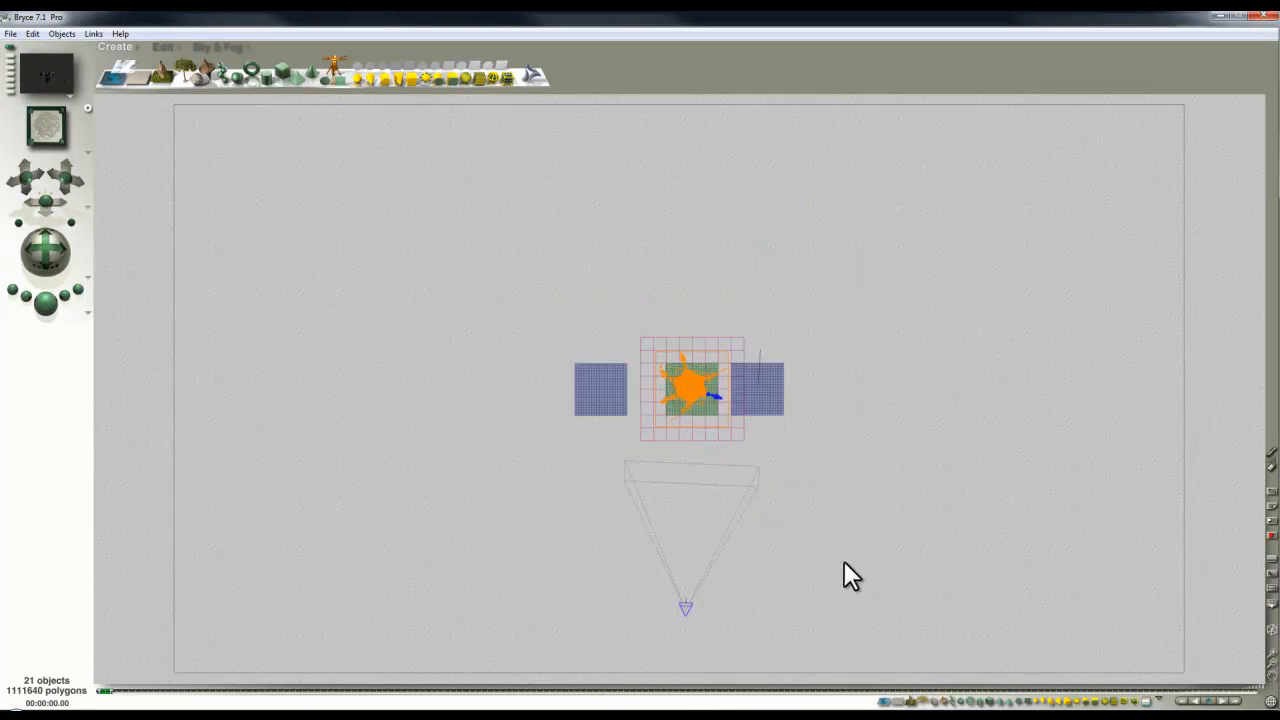
pyautogui.press('1')
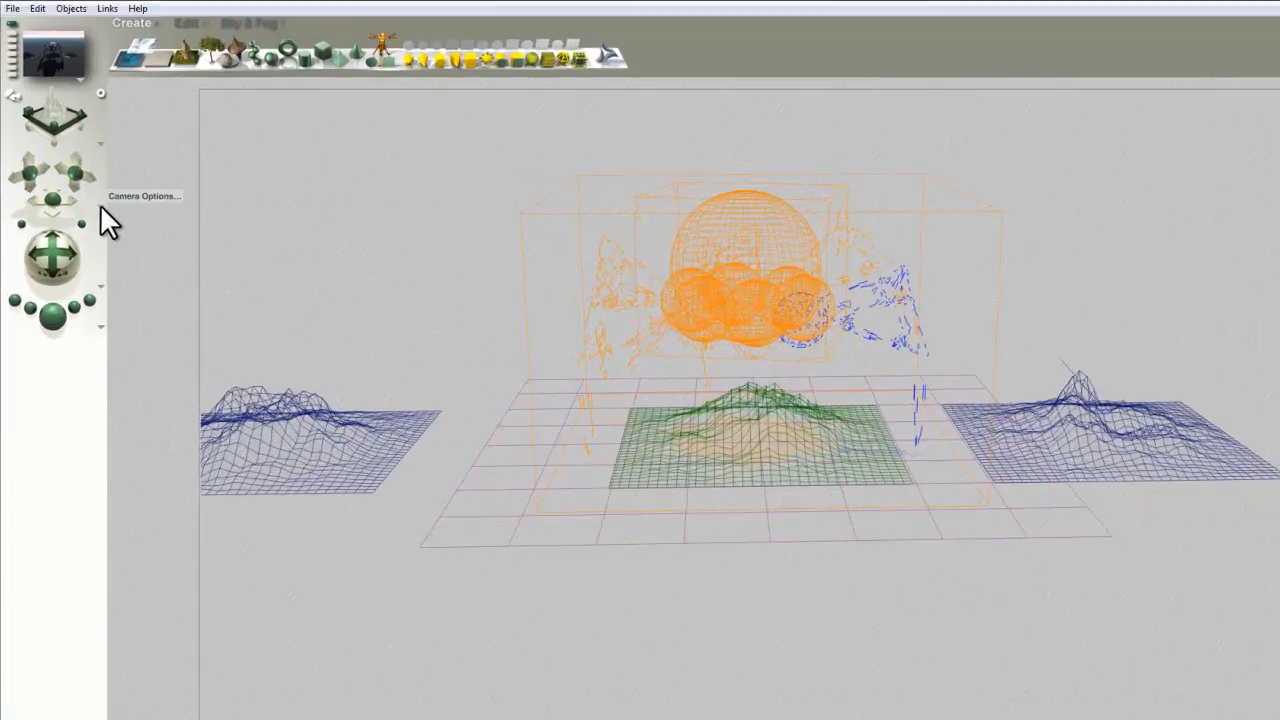
# - Open the current camera's attributes, review its General settings and close them
pyautogui.click(92, 207)
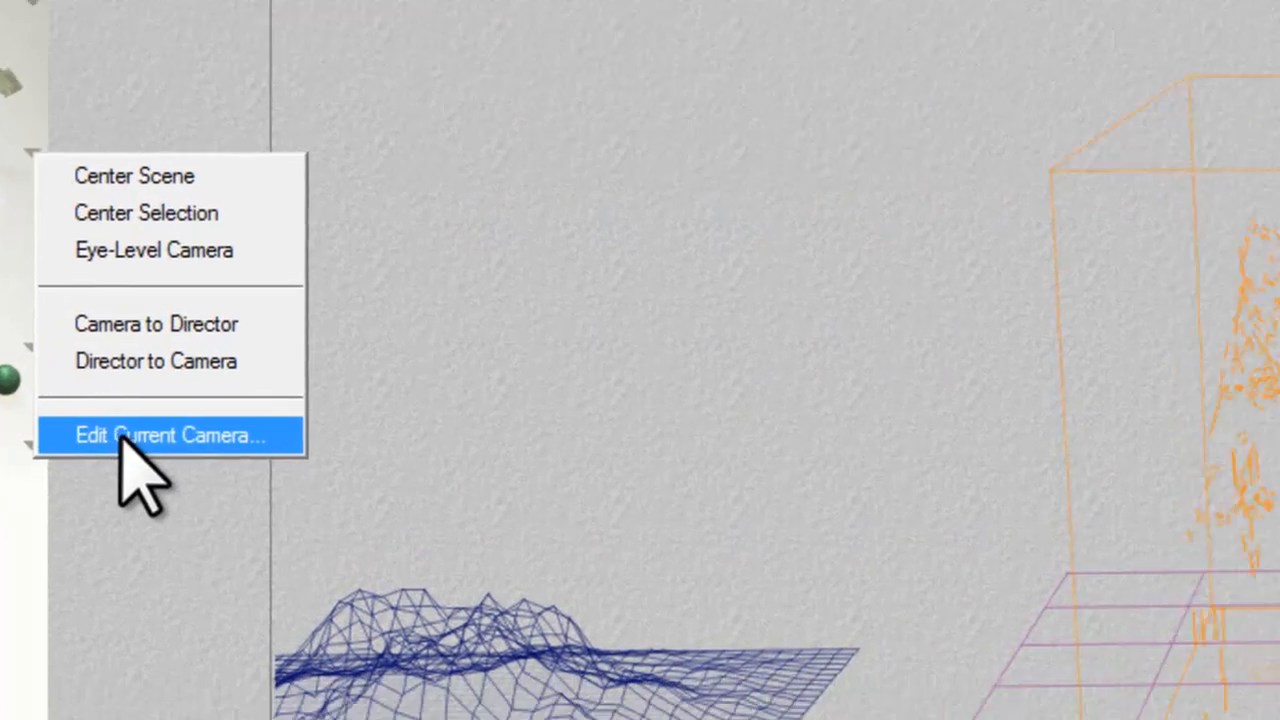
pyautogui.click(335, 480)
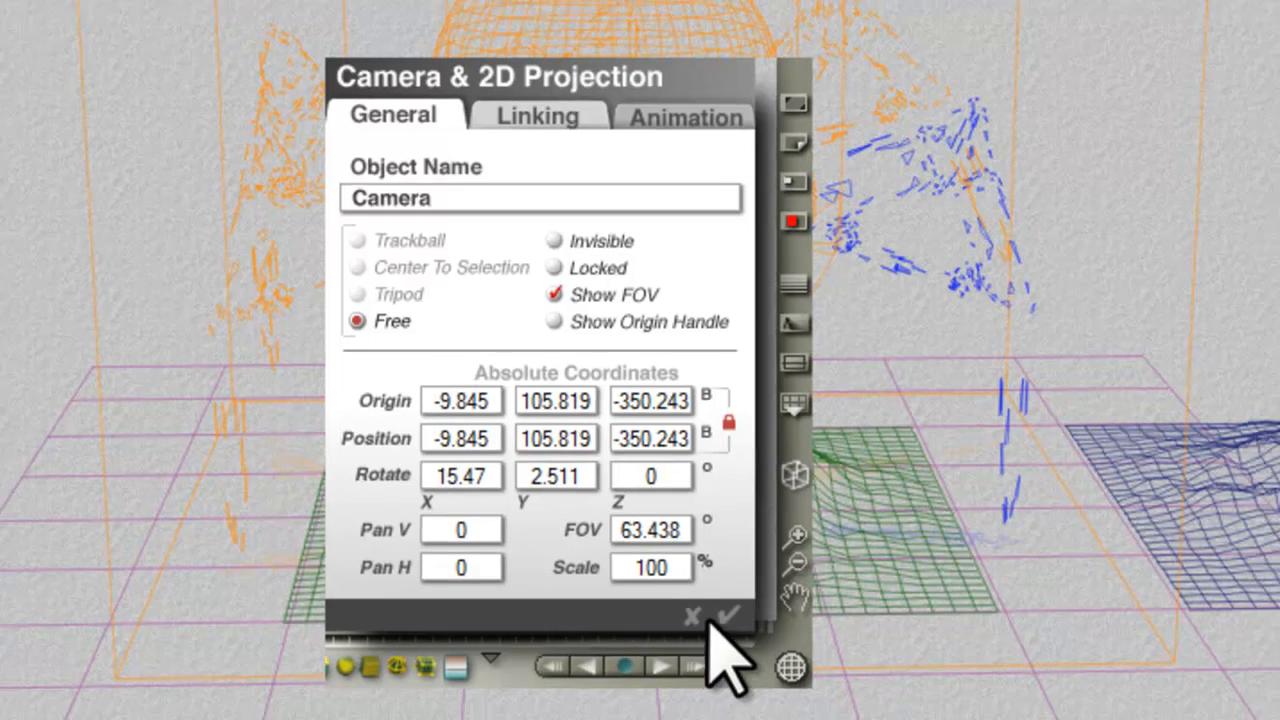
pyautogui.click(734, 626)
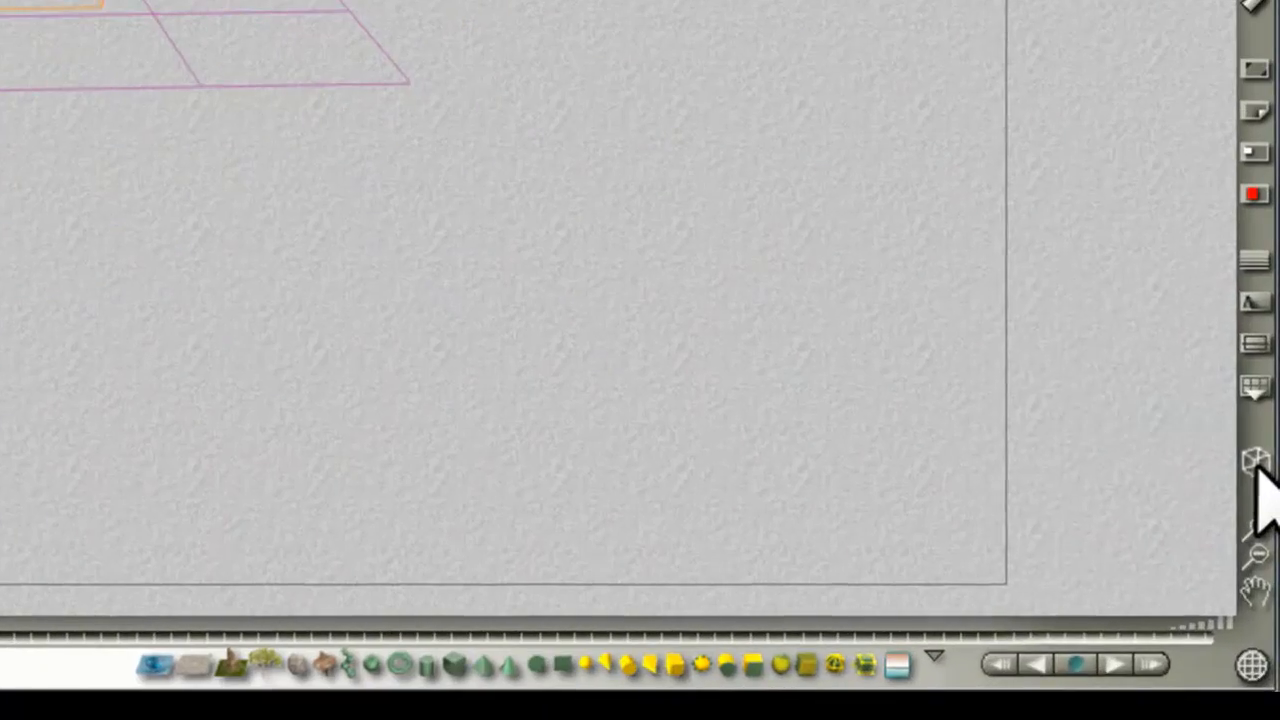
# - Change the scene to the denser wireframe display and select the insect's front leg by name from the overlapping objects
pyautogui.click(1258, 468)
pyautogui.click(1262, 482)
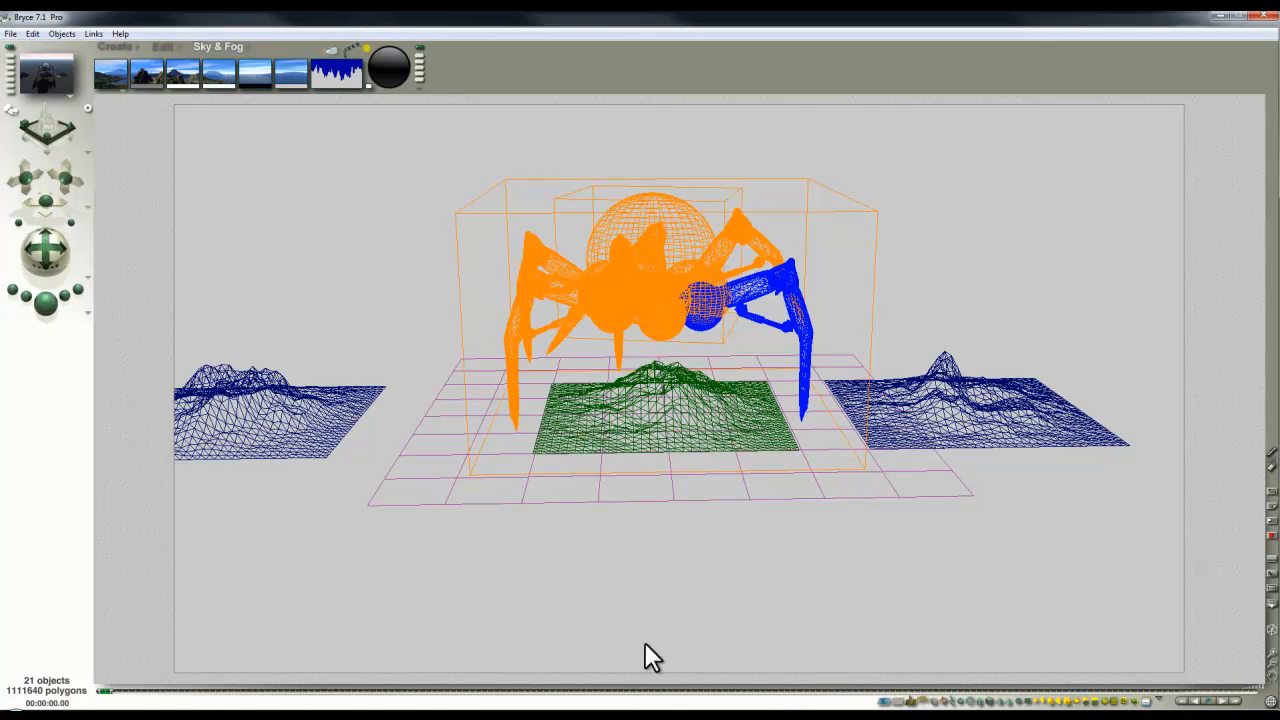
pyautogui.keyDown('ctrl'); pyautogui.click(577, 313); pyautogui.keyUp('ctrl')
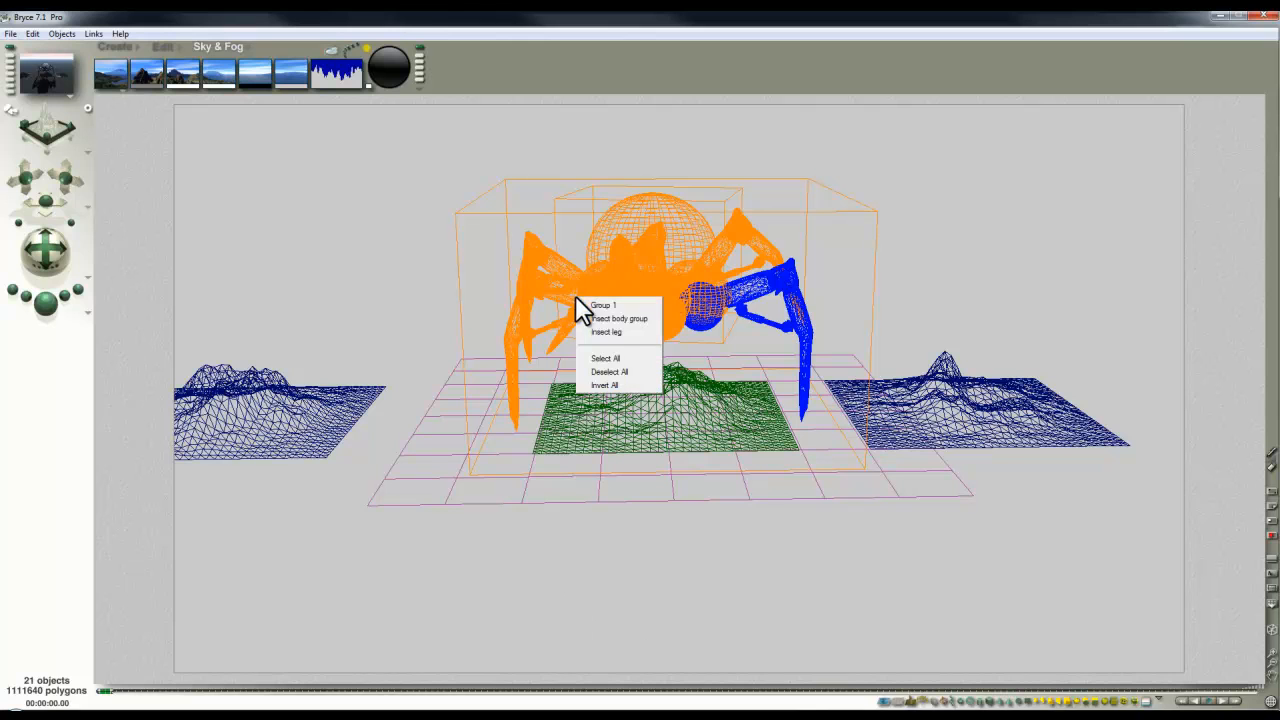
pyautogui.click(623, 345)
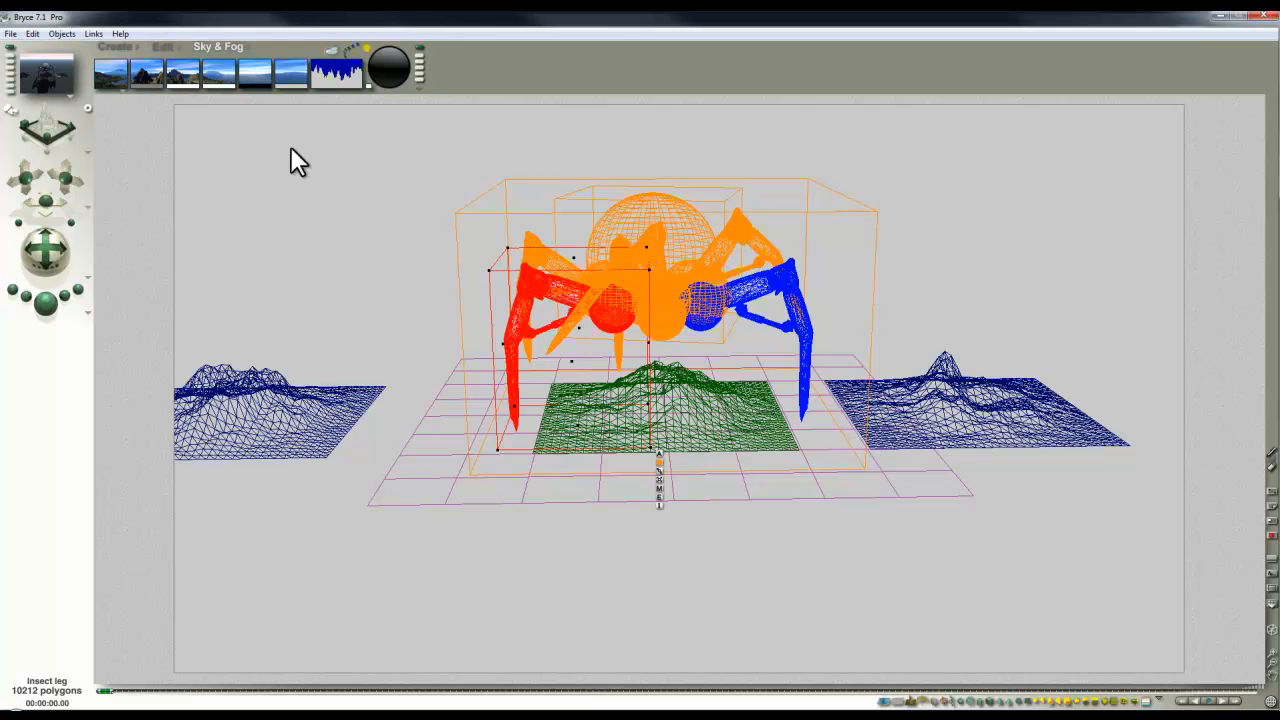
# - Try to reposition the selected Insect leg slightly, and nudge the two blue terrains and the ground plane
pyautogui.click(165, 46)
pyautogui.moveTo(264, 77)
pyautogui.mouseDown()
pyautogui.moveTo(234, 77)
pyautogui.moveTo(284, 77)
pyautogui.moveTo(239, 77)
pyautogui.moveTo(263, 77)
pyautogui.mouseUp()
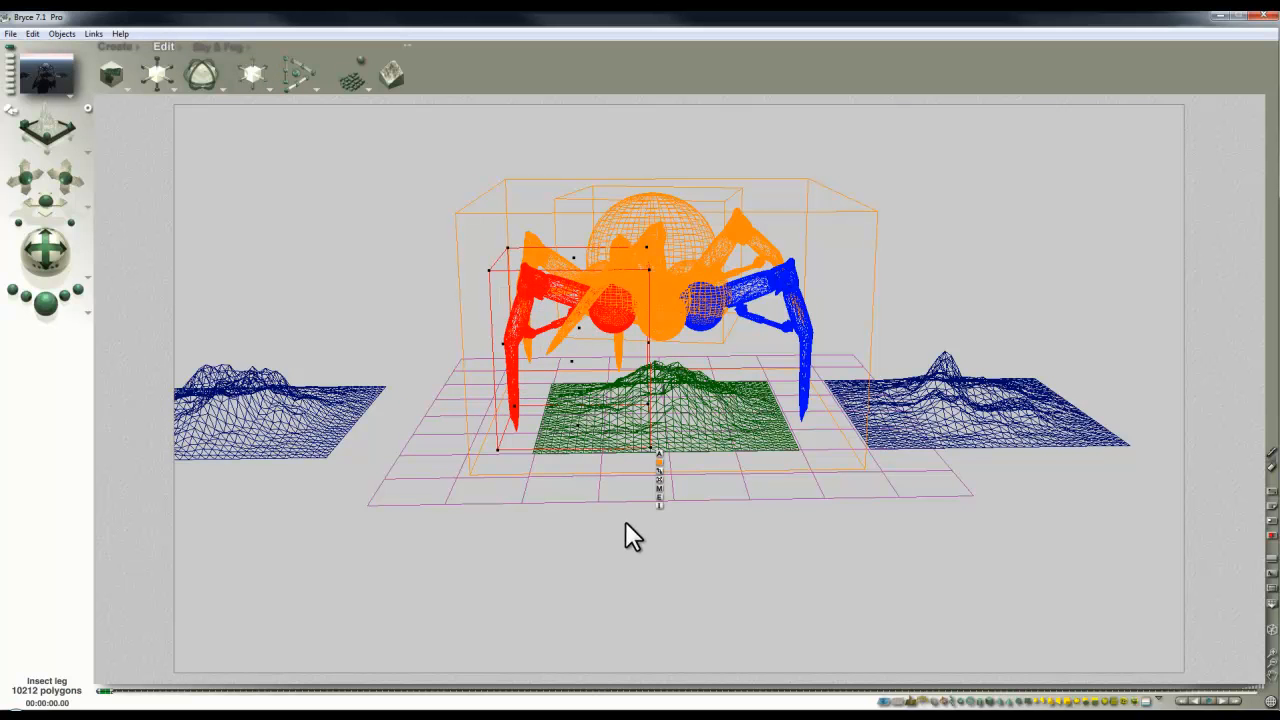
pyautogui.click(845, 342)
pyautogui.click(1014, 414)
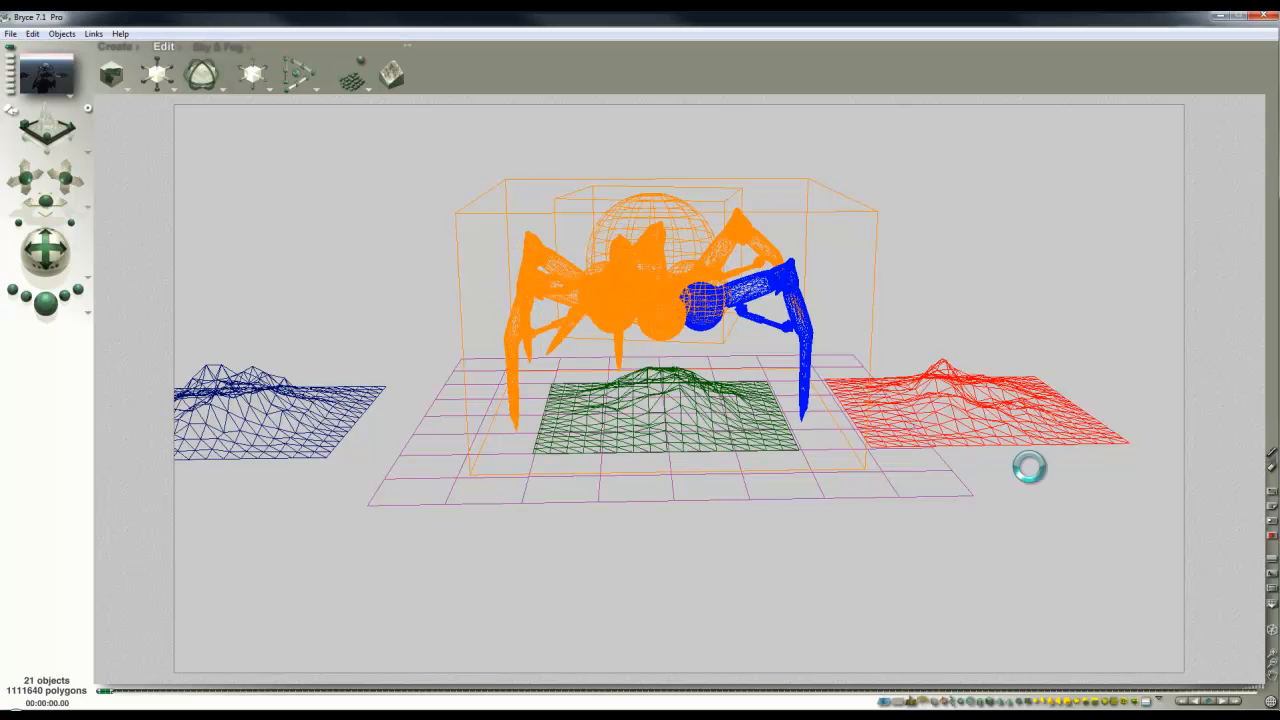
pyautogui.moveTo(998, 420)
pyautogui.mouseDown()
pyautogui.moveTo(1008, 363)
pyautogui.moveTo(980, 412)
pyautogui.mouseUp()
pyautogui.click(300, 420)
pyautogui.click(389, 486)
pyautogui.moveTo(425, 488); pyautogui.dragTo(446, 514)
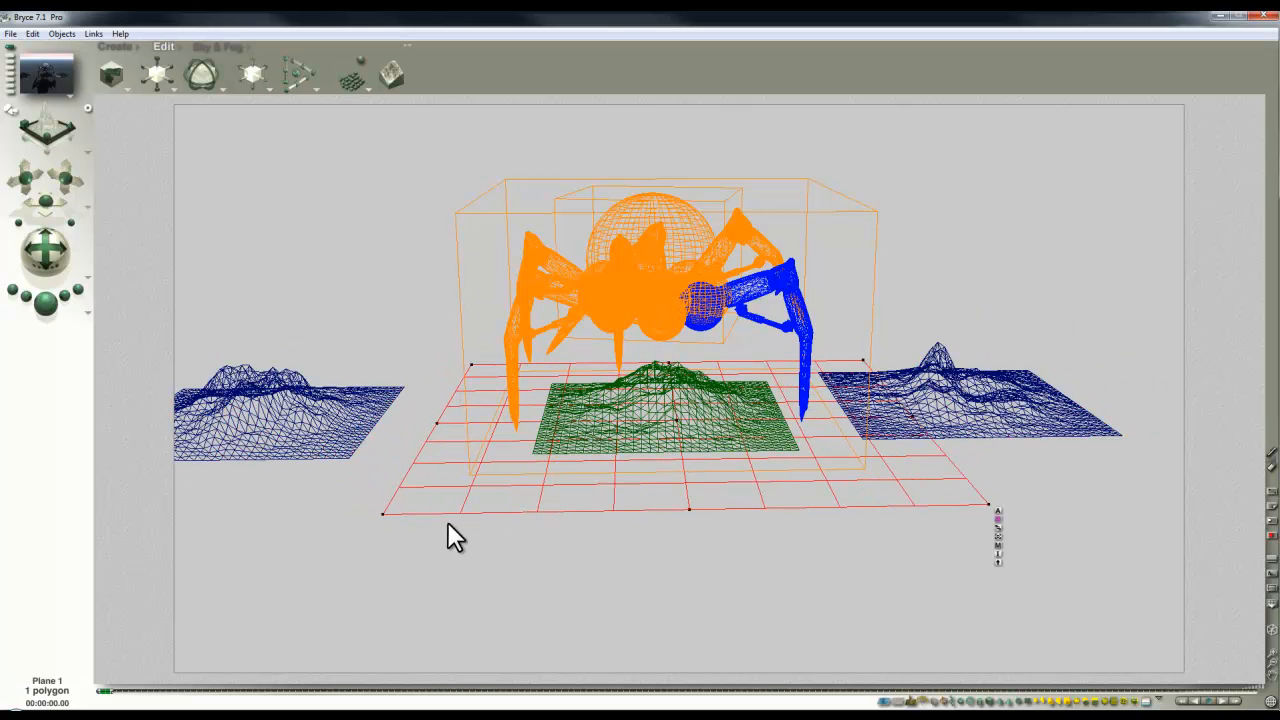
# - Set the display mode to Default Wireframe, and toggle the display style once and back to wireframe
pyautogui.click(1272, 634)
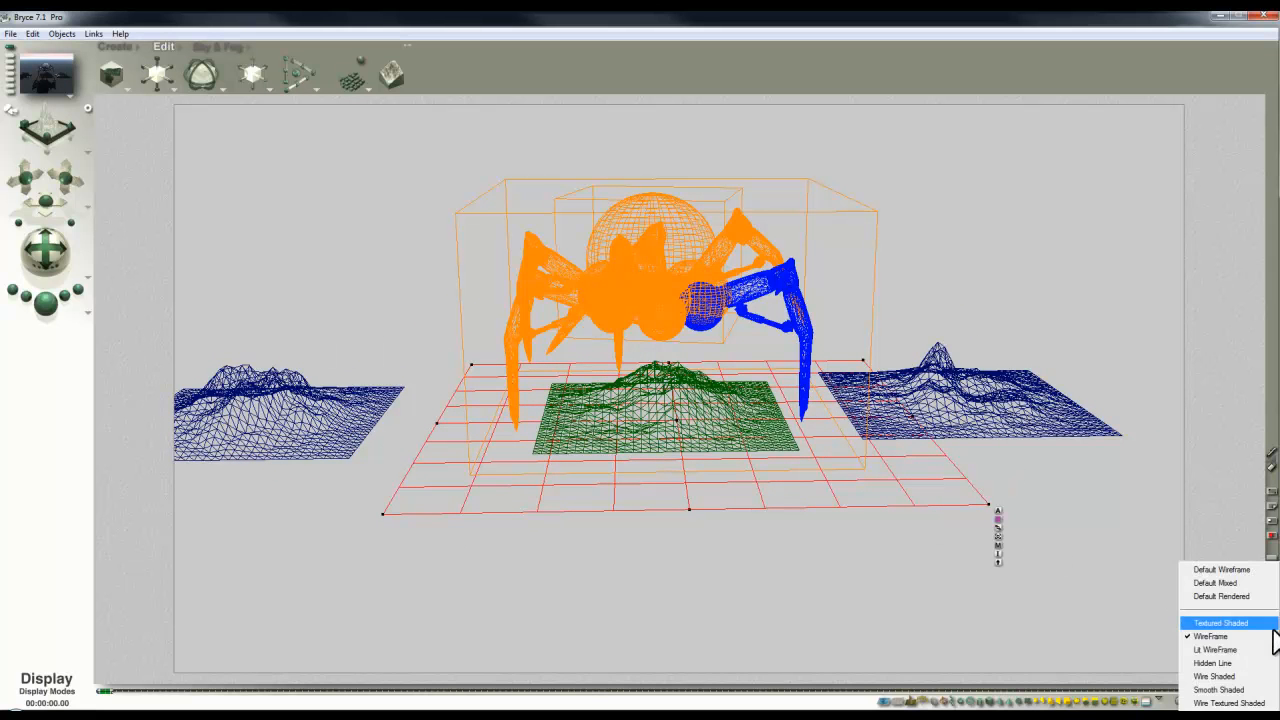
pyautogui.click(1238, 569)
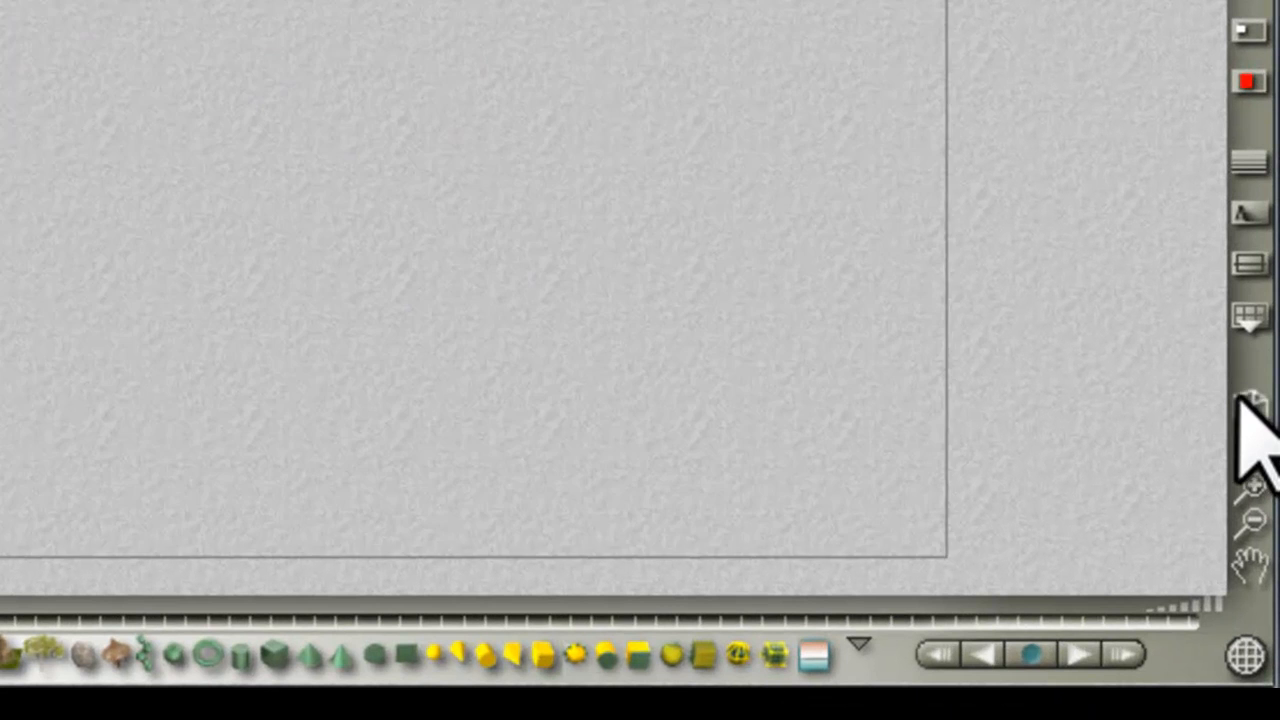
pyautogui.click(1240, 400)
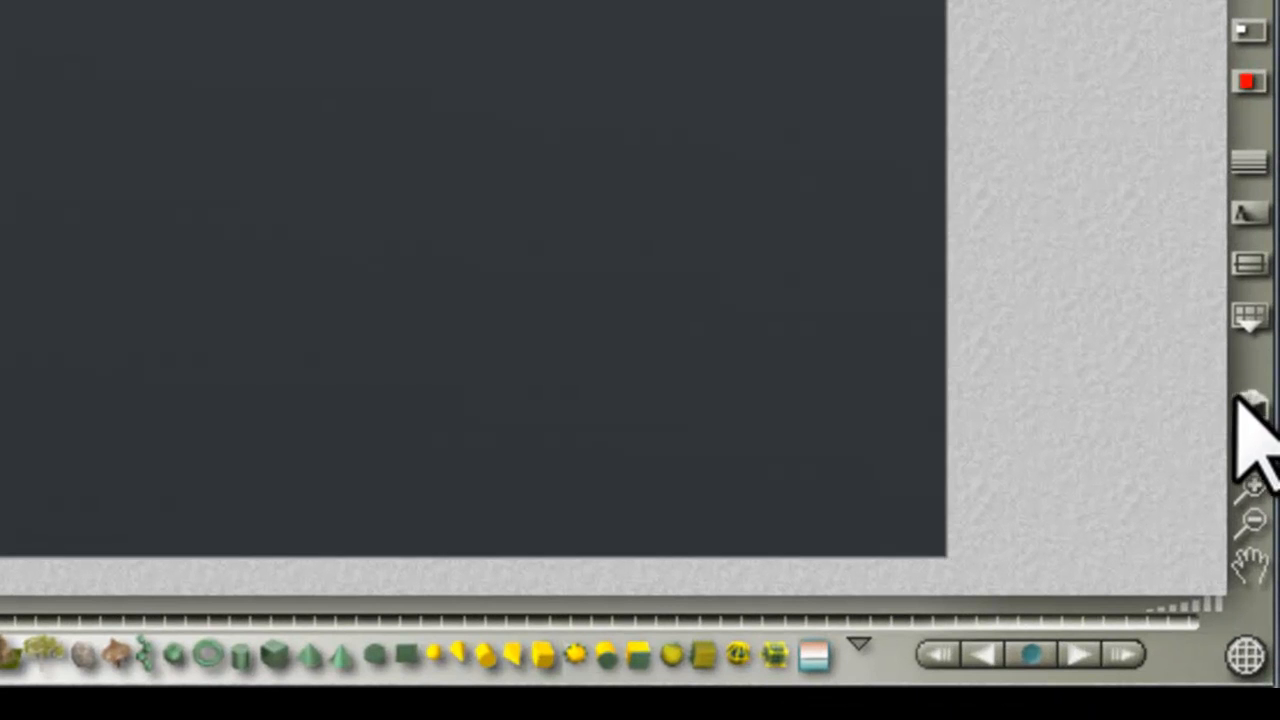
pyautogui.click(1253, 406)
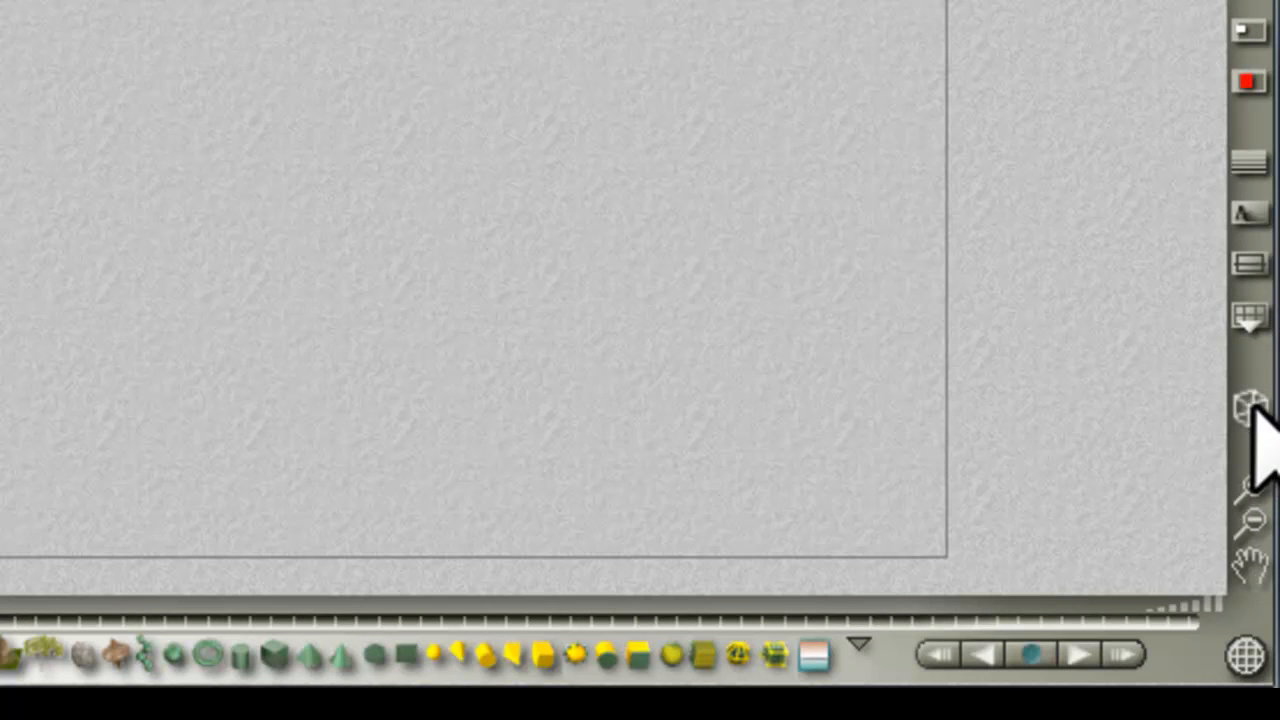
# - Check the wireframe resolution choices for Motion, Static and Selected objects and the Auto LOD option
pyautogui.click(1246, 322)
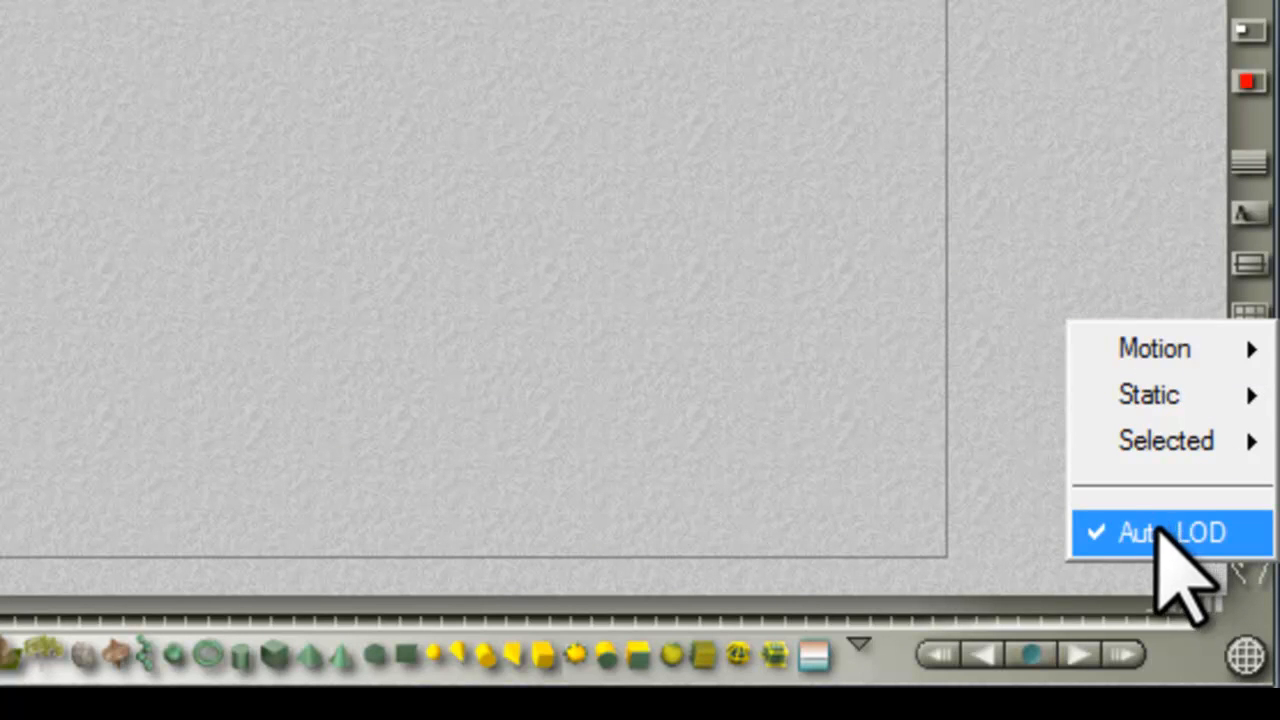
pyautogui.moveTo(1167, 336)
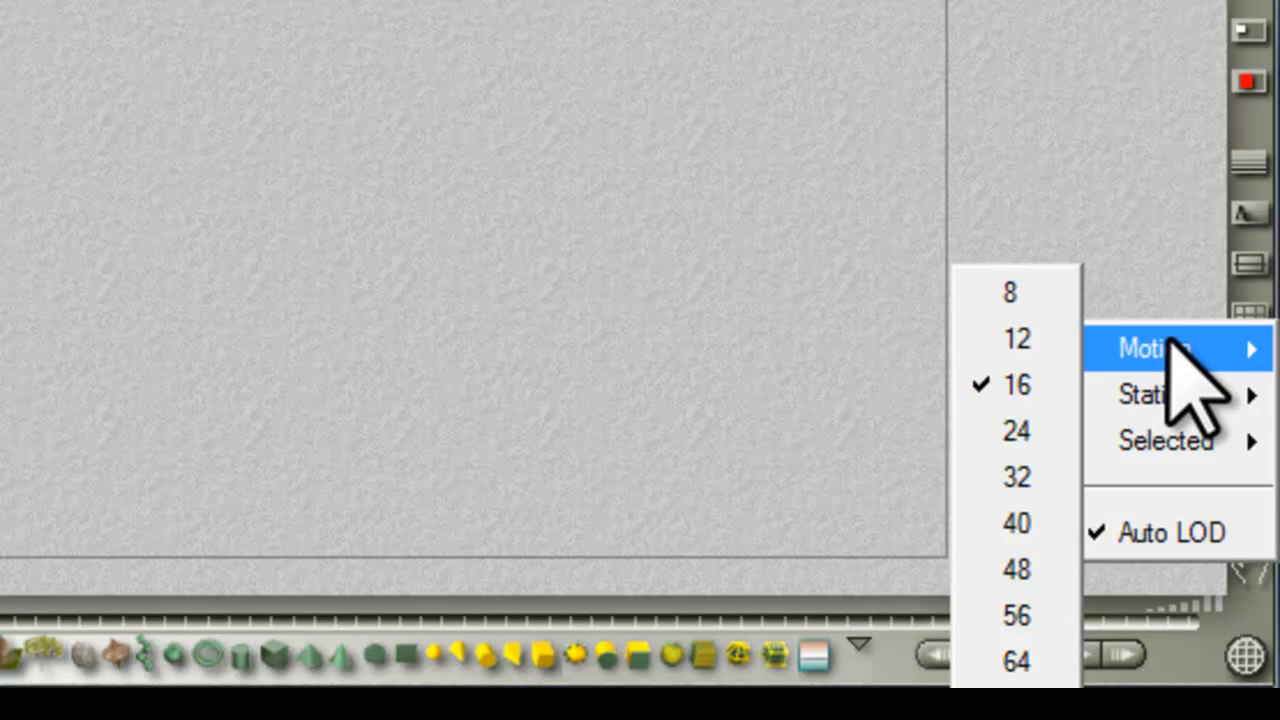
pyautogui.moveTo(1166, 384)
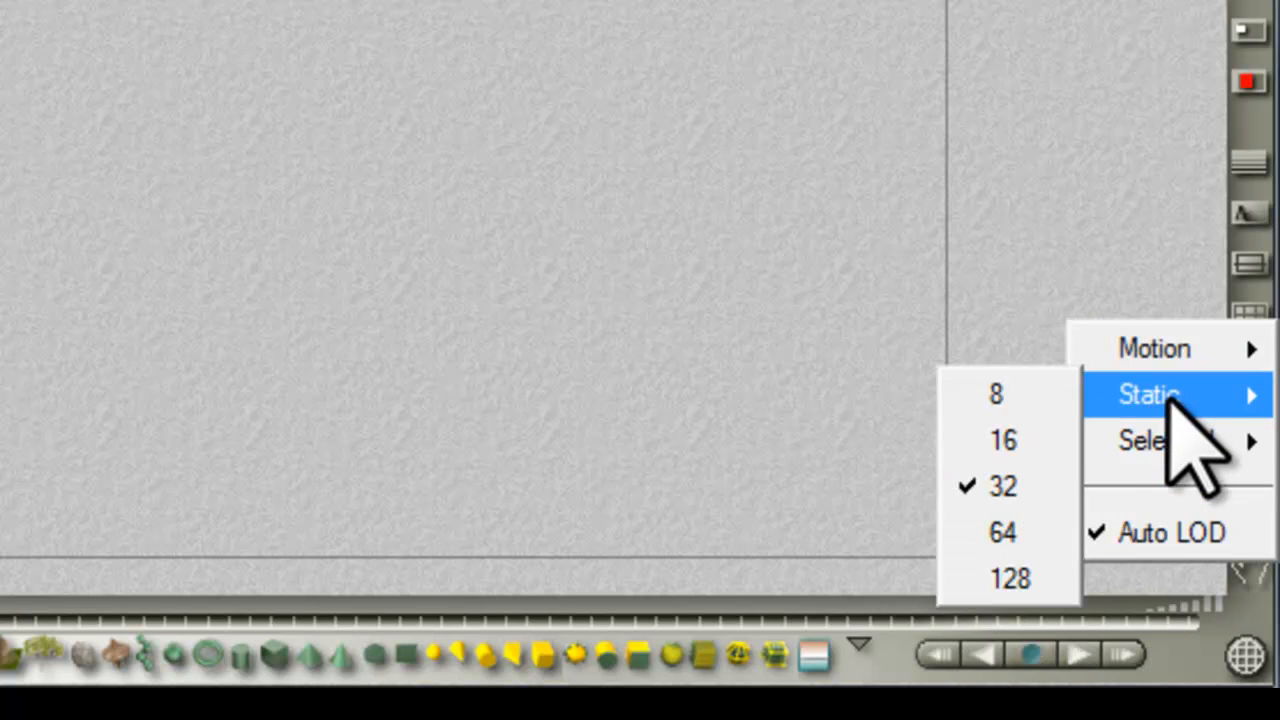
pyautogui.moveTo(1153, 450)
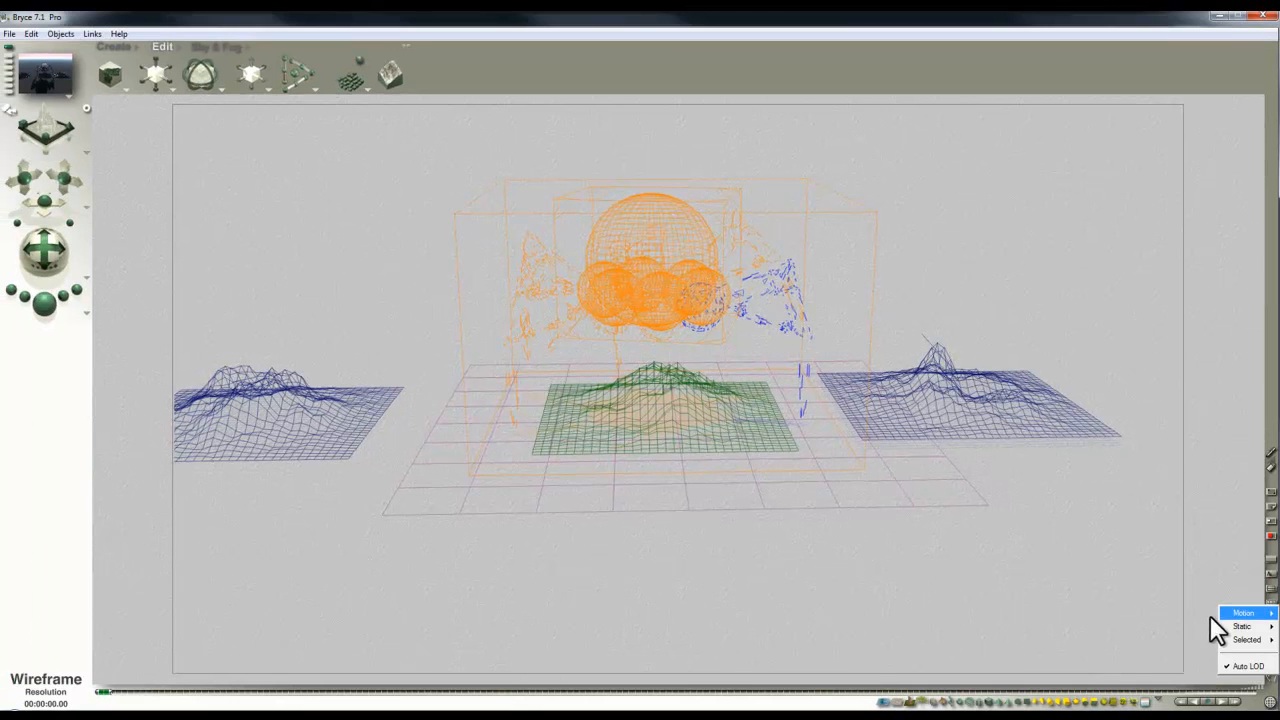
pyautogui.moveTo(1160, 348)
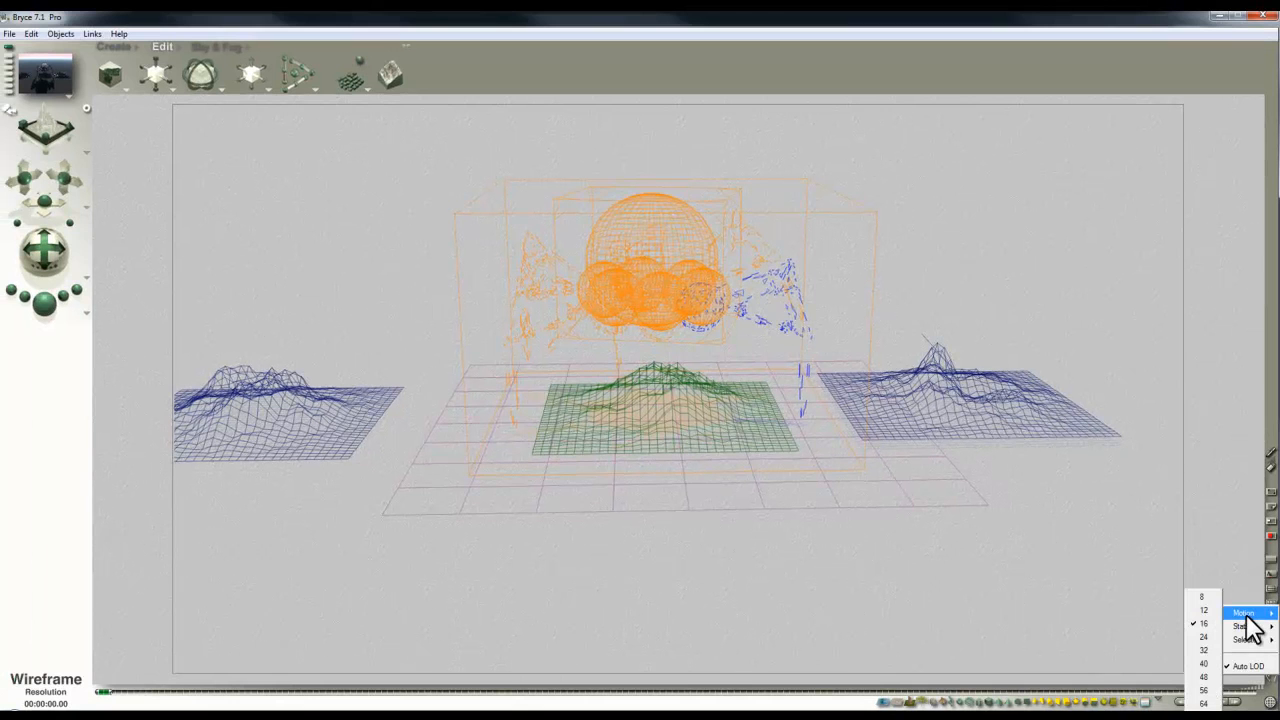
pyautogui.moveTo(1246, 626)
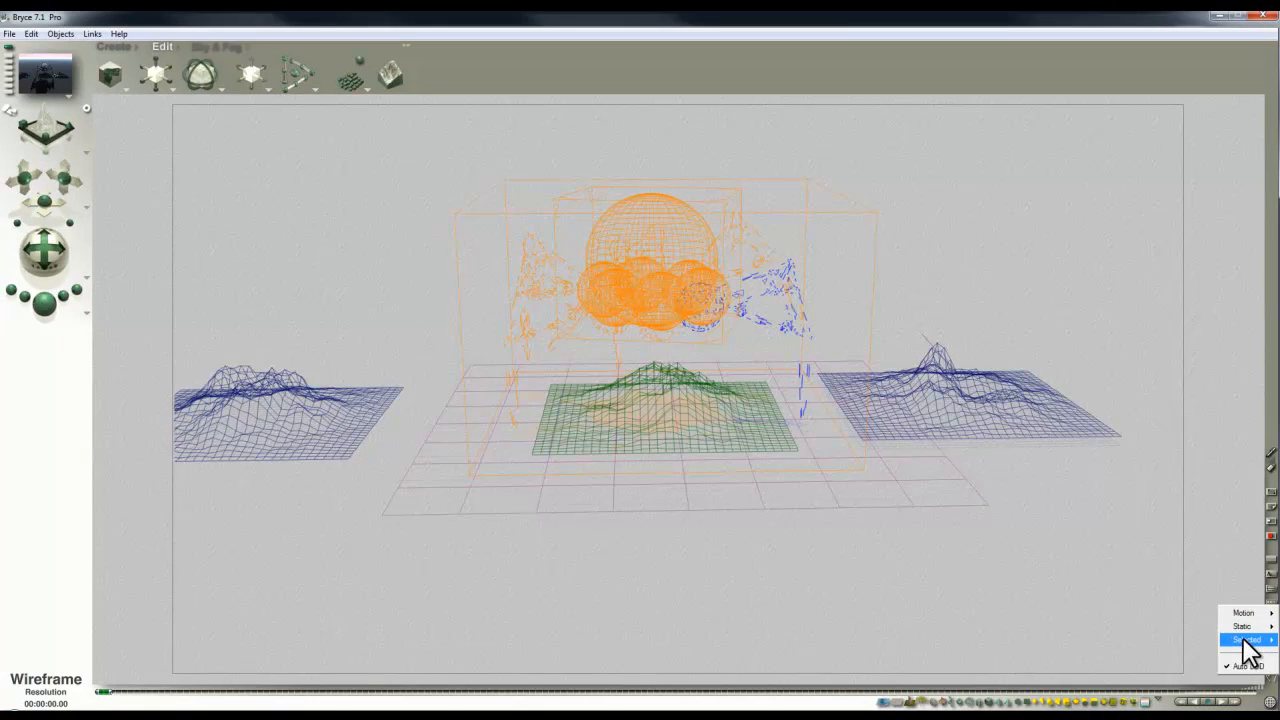
# - Select each blue terrain in turn, keep the Selected wireframe resolution at 32, and clear the selection
pyautogui.click(1005, 402)
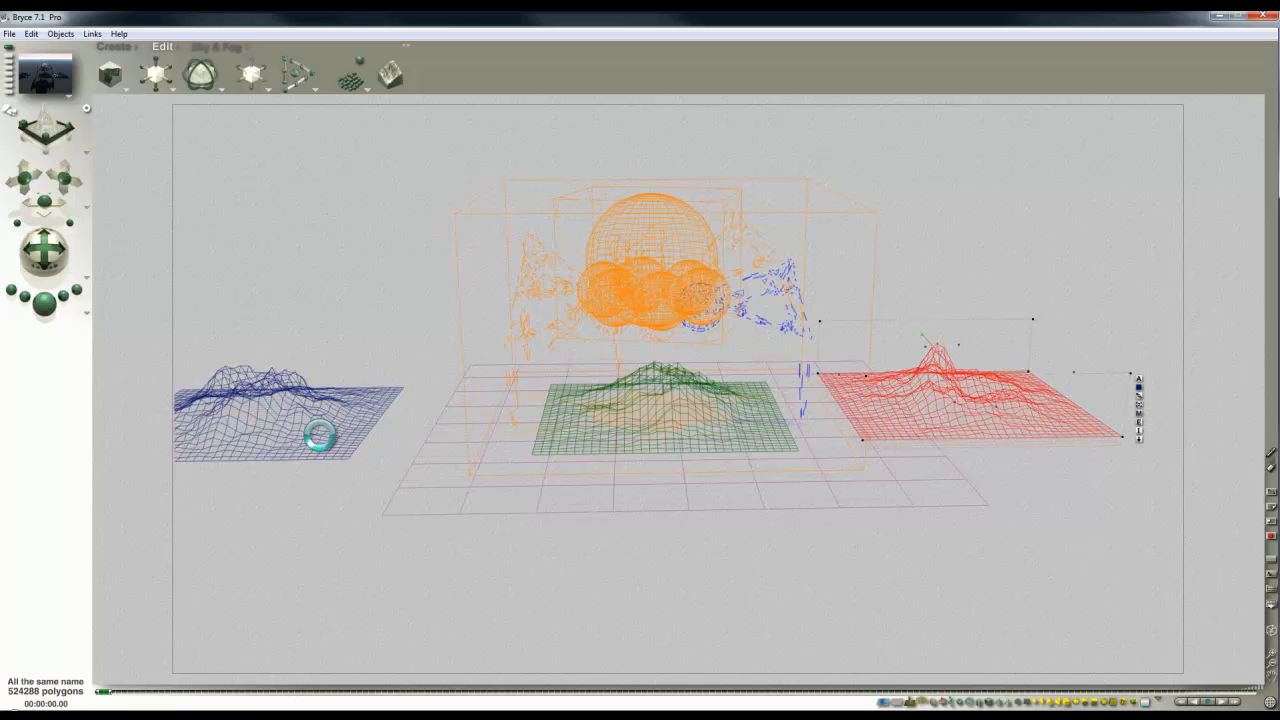
pyautogui.click(320, 434)
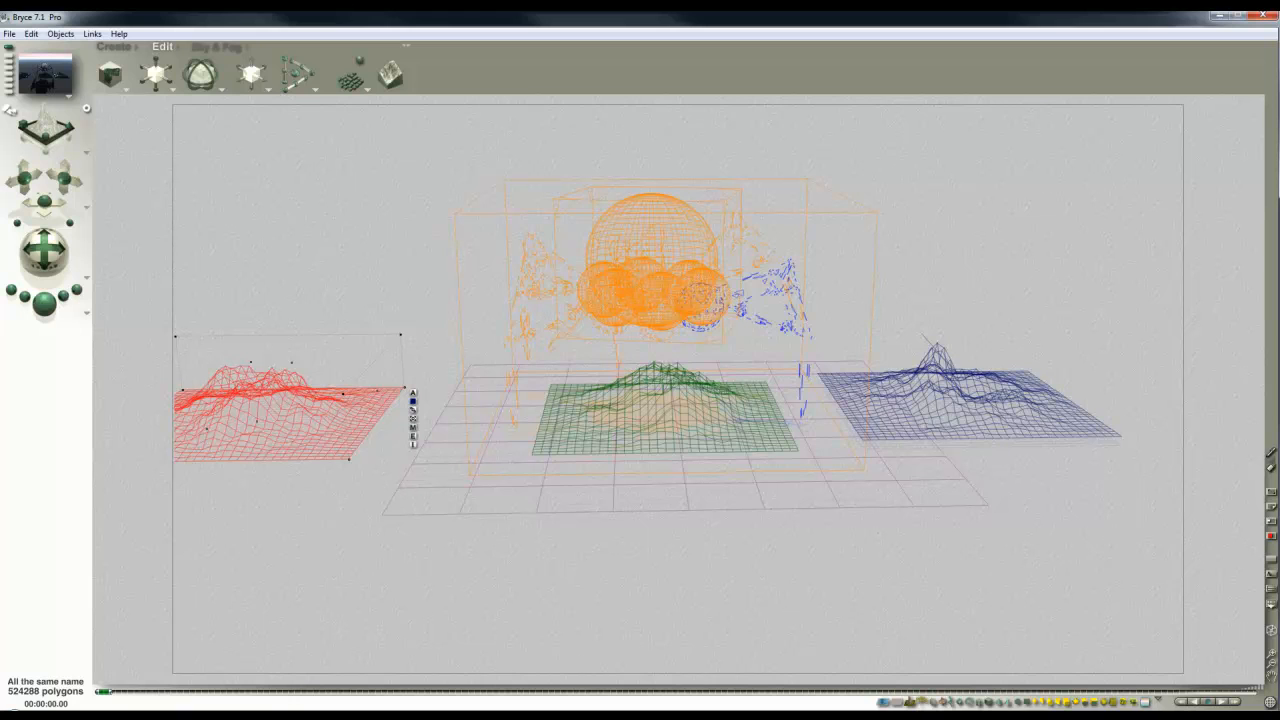
pyautogui.click(1270, 620)
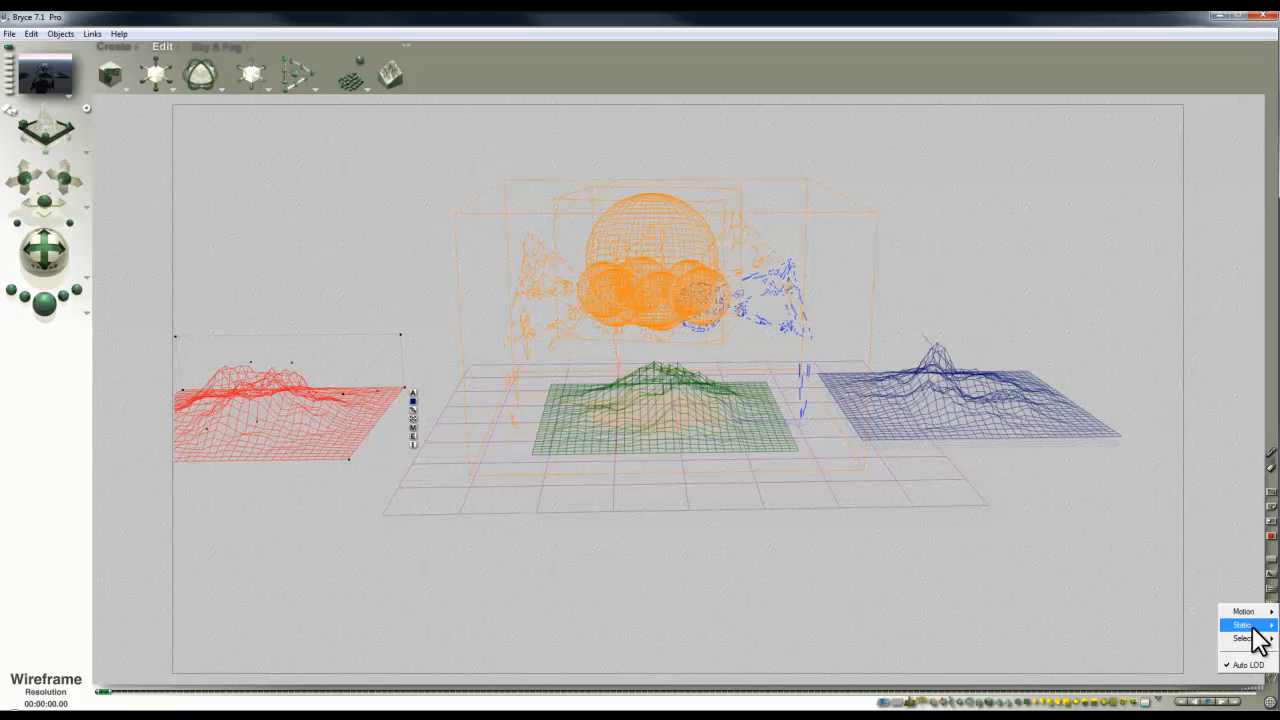
pyautogui.moveTo(1253, 628)
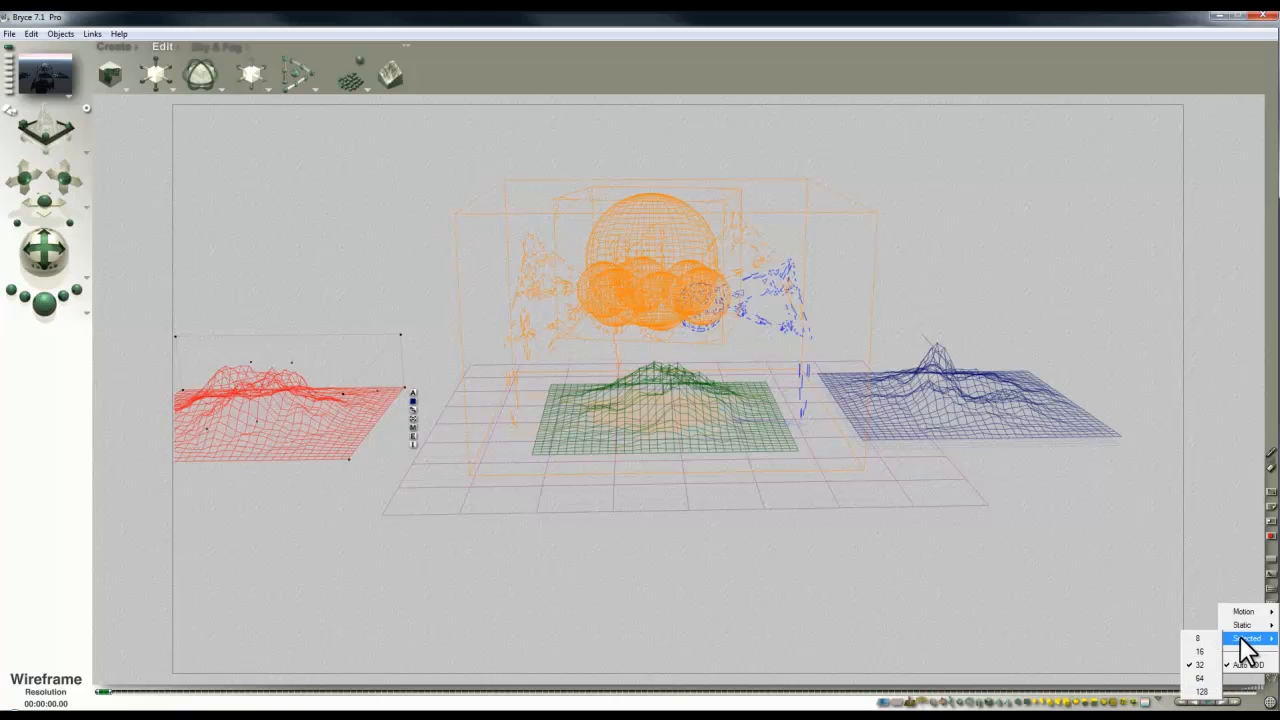
pyautogui.click(1192, 663)
pyautogui.click(1116, 634)
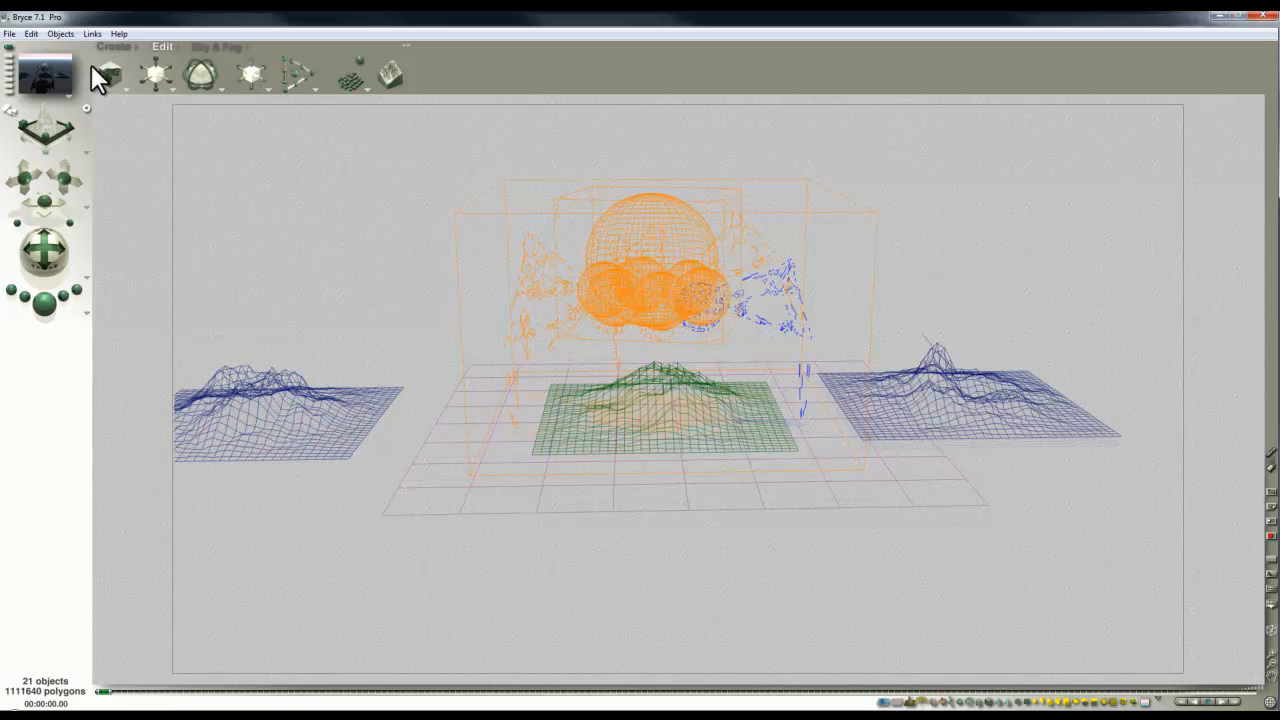
# - Create a sphere, place it above the left blue terrain, and duplicate it so the two spheres partly overlap
pyautogui.click(117, 46)
pyautogui.click(243, 82)
pyautogui.moveTo(685, 395); pyautogui.dragTo(418, 258)
pyautogui.hotkey('ctrl', 'd')
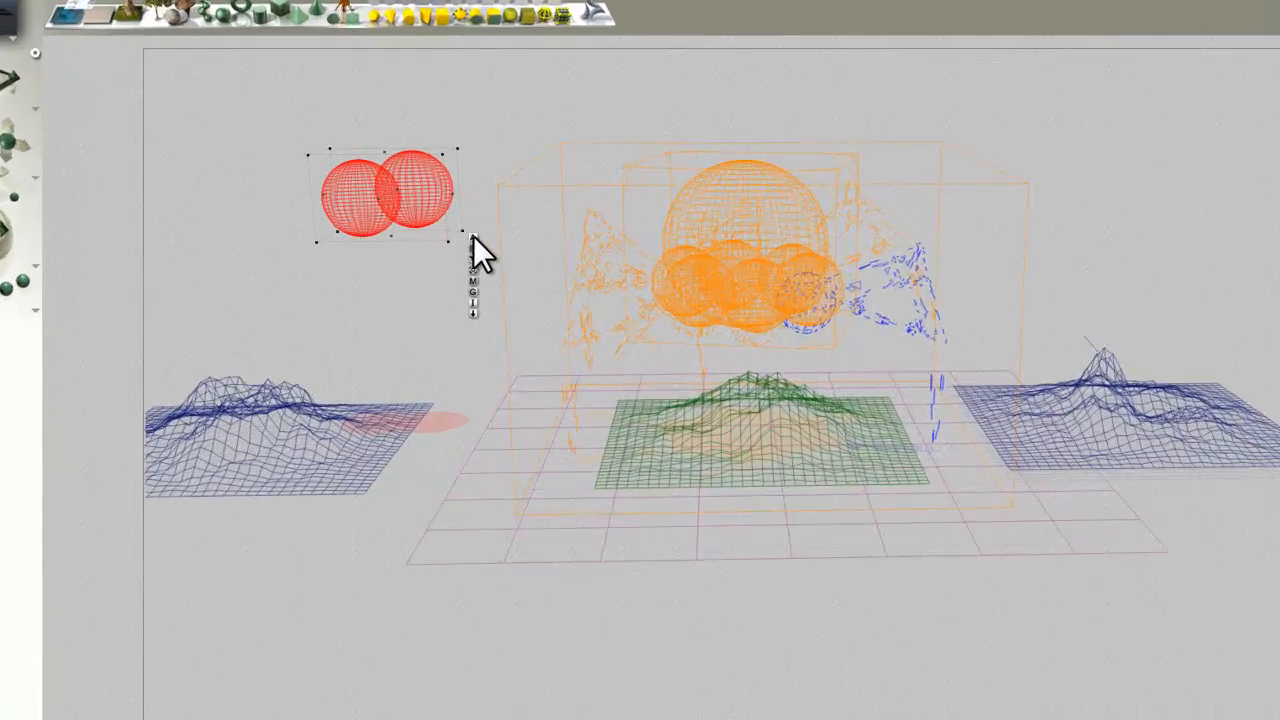
# - Combine the two overlapping spheres as Positive booleans in a group and convert the group into a single mesh
pyautogui.click(434, 249)
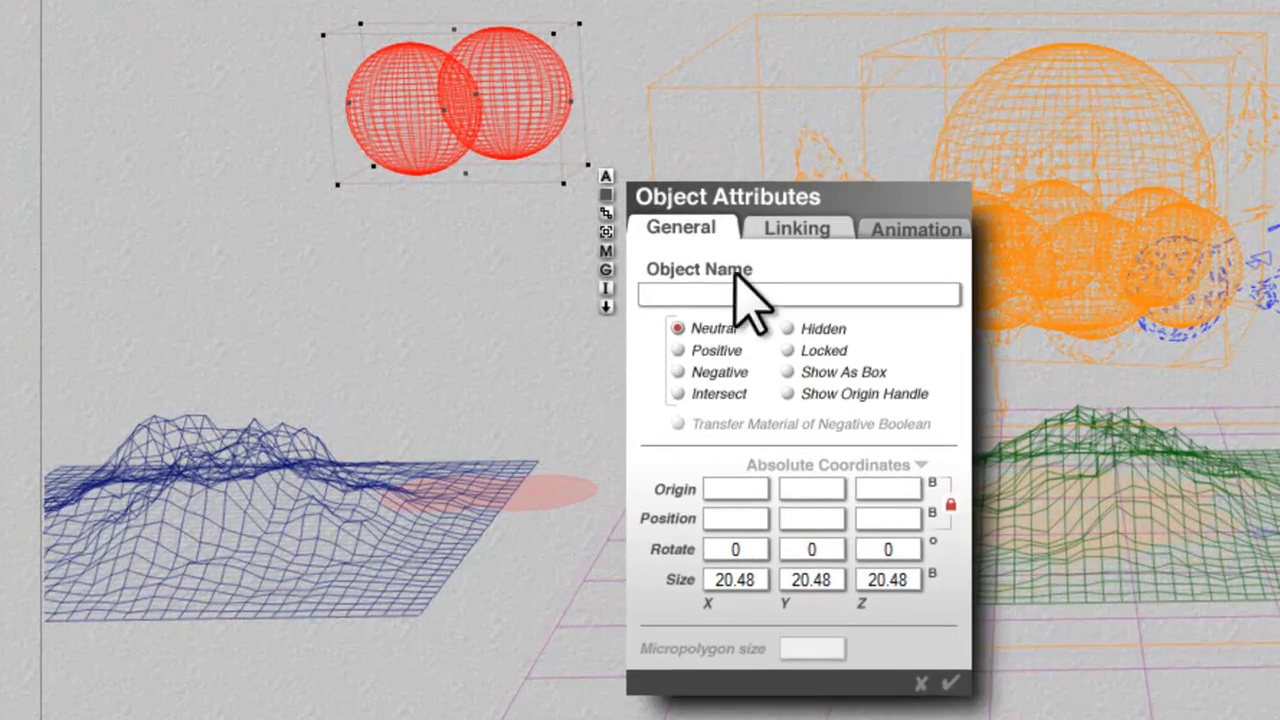
pyautogui.click(680, 350)
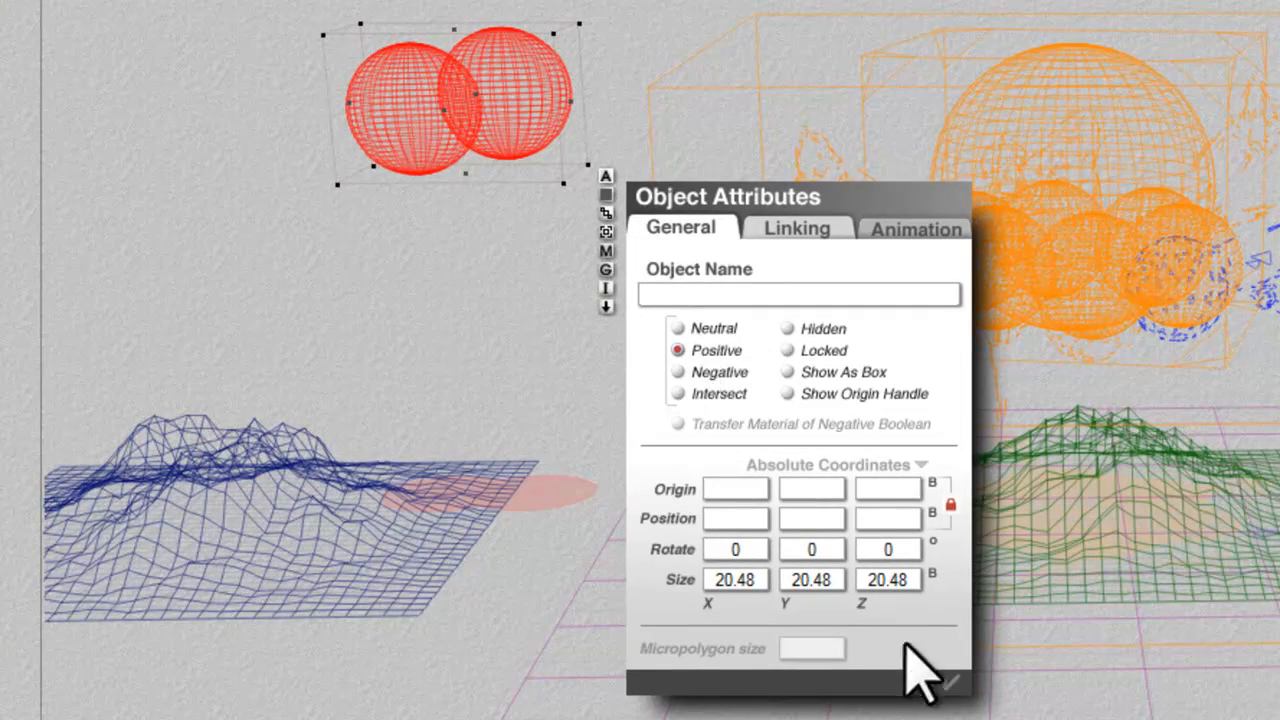
pyautogui.click(950, 682)
pyautogui.click(607, 271)
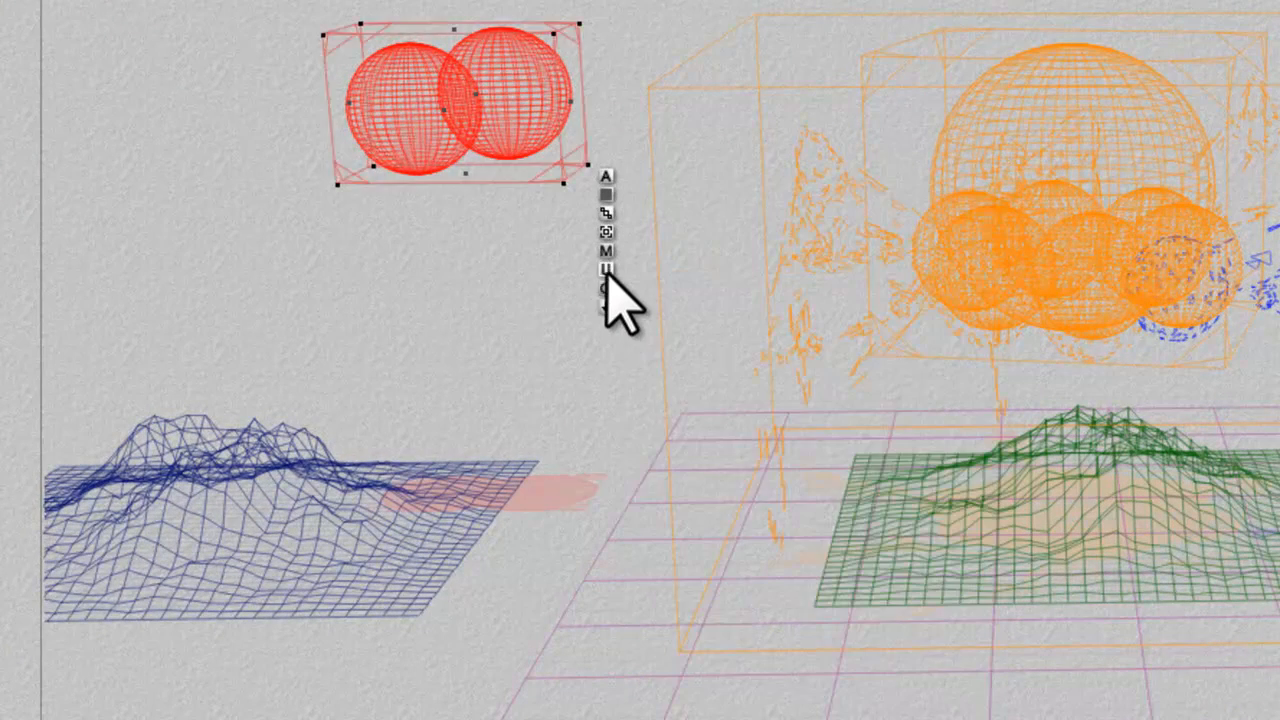
pyautogui.click(606, 290)
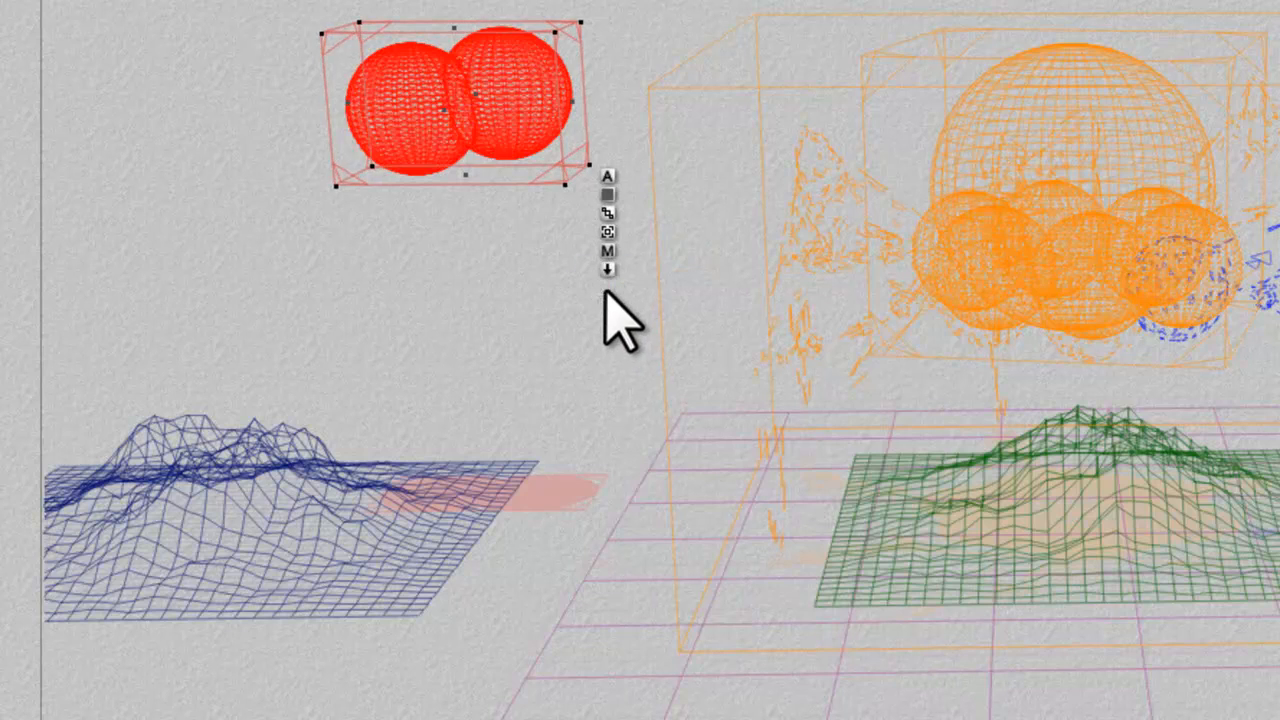
# - Check where the Export Object command is for the merged sphere mesh and clear the selection
pyautogui.moveTo(474, 130); pyautogui.dragTo(523, 251)
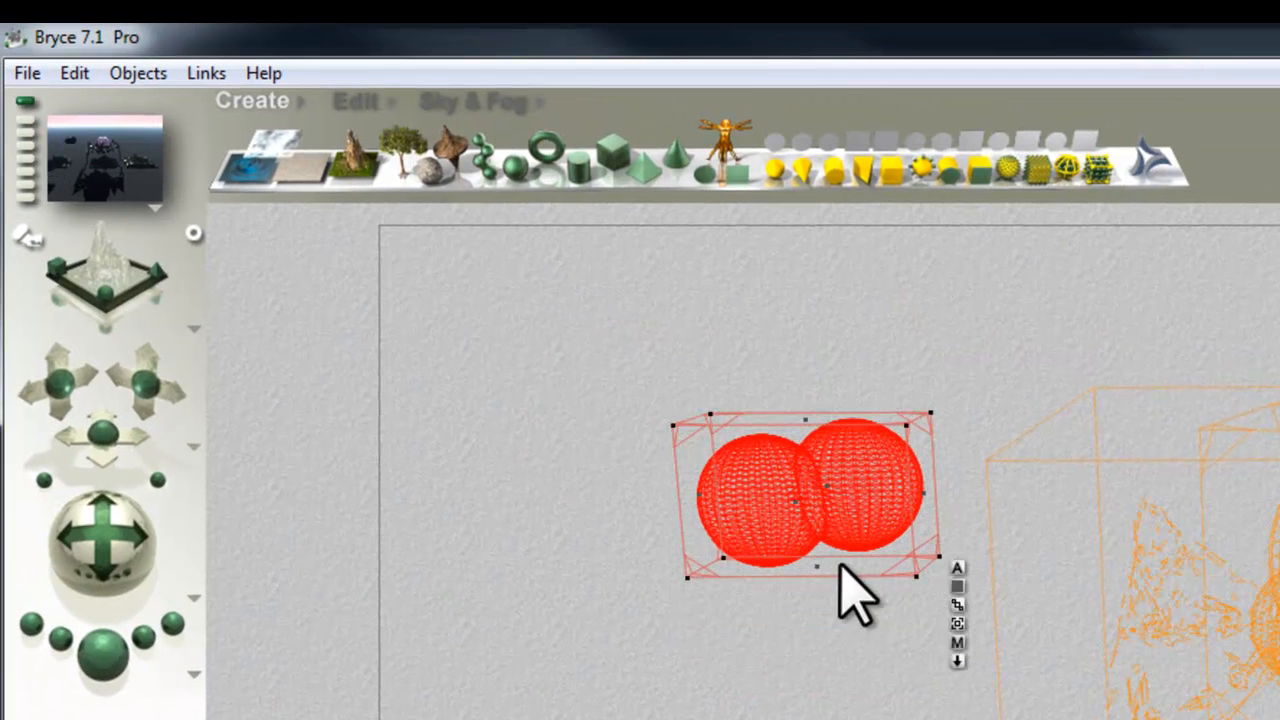
pyautogui.click(20, 62)
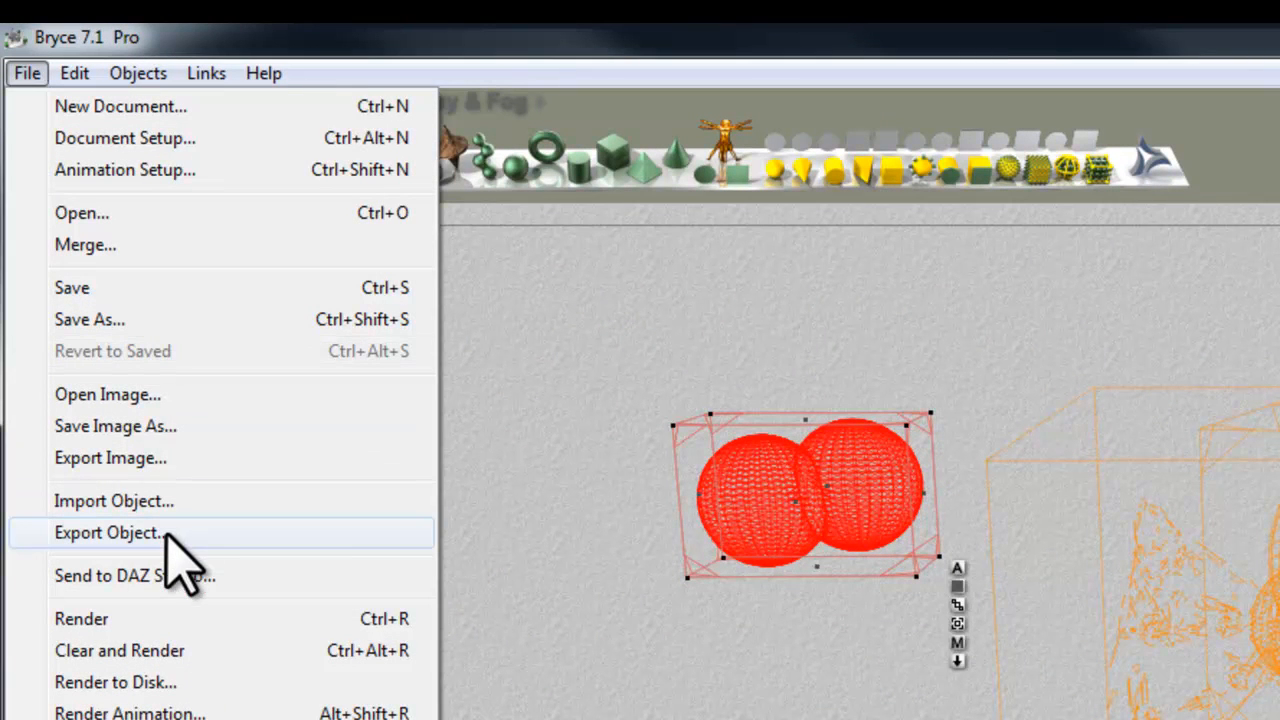
pyautogui.click(503, 436)
pyautogui.click(714, 583)
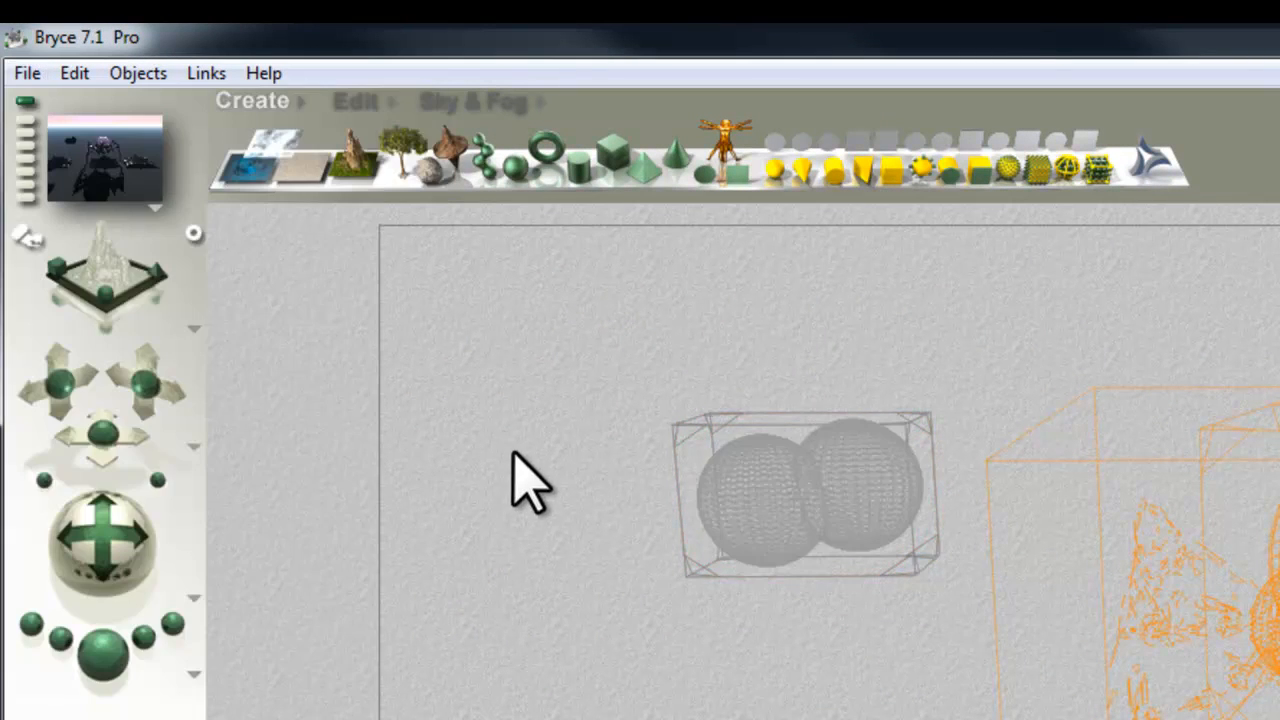
# - Render the scene, reposition the sun so it lights the dark merged mesh, and render again
pyautogui.click(101, 660)
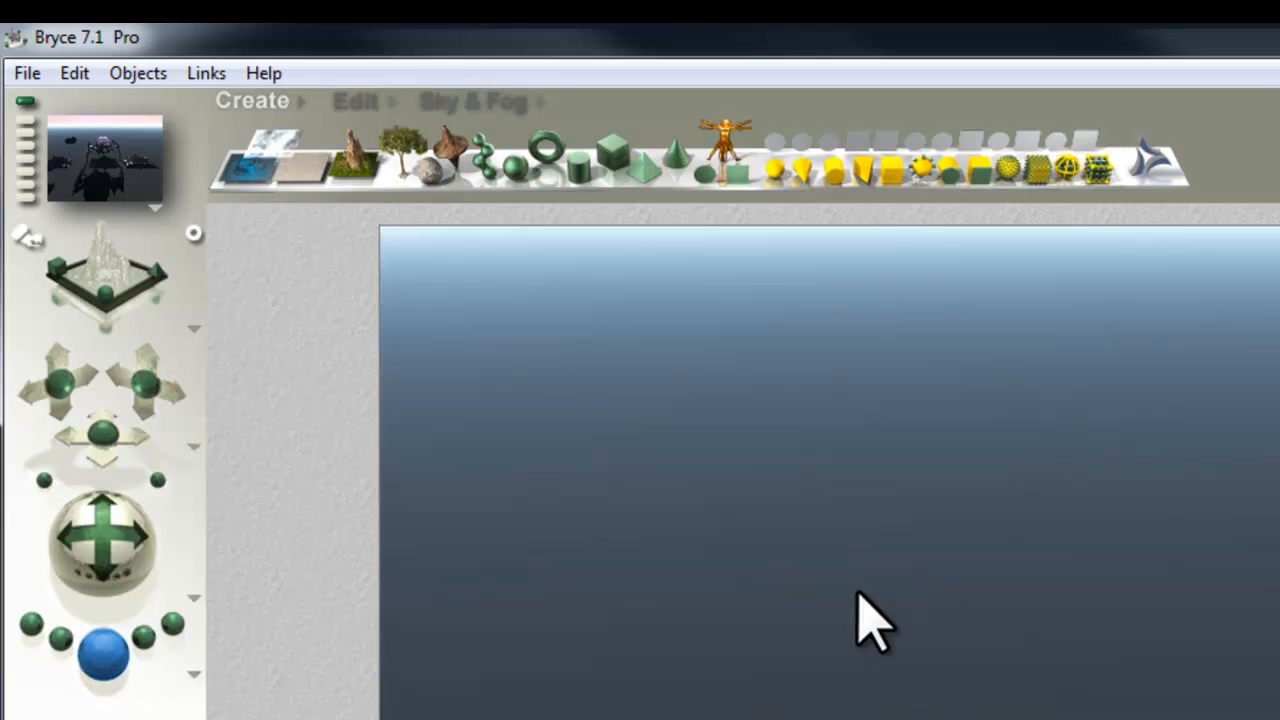
pyautogui.click(468, 101)
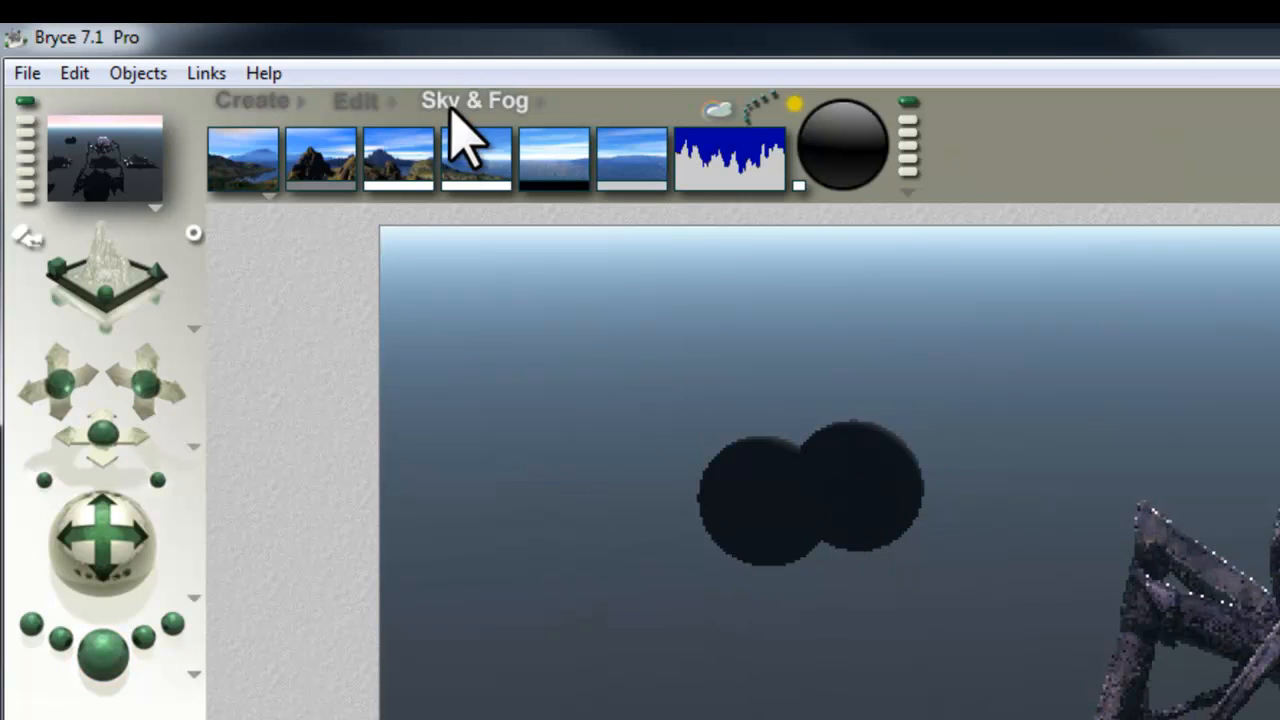
pyautogui.moveTo(862, 127); pyautogui.dragTo(804, 108)
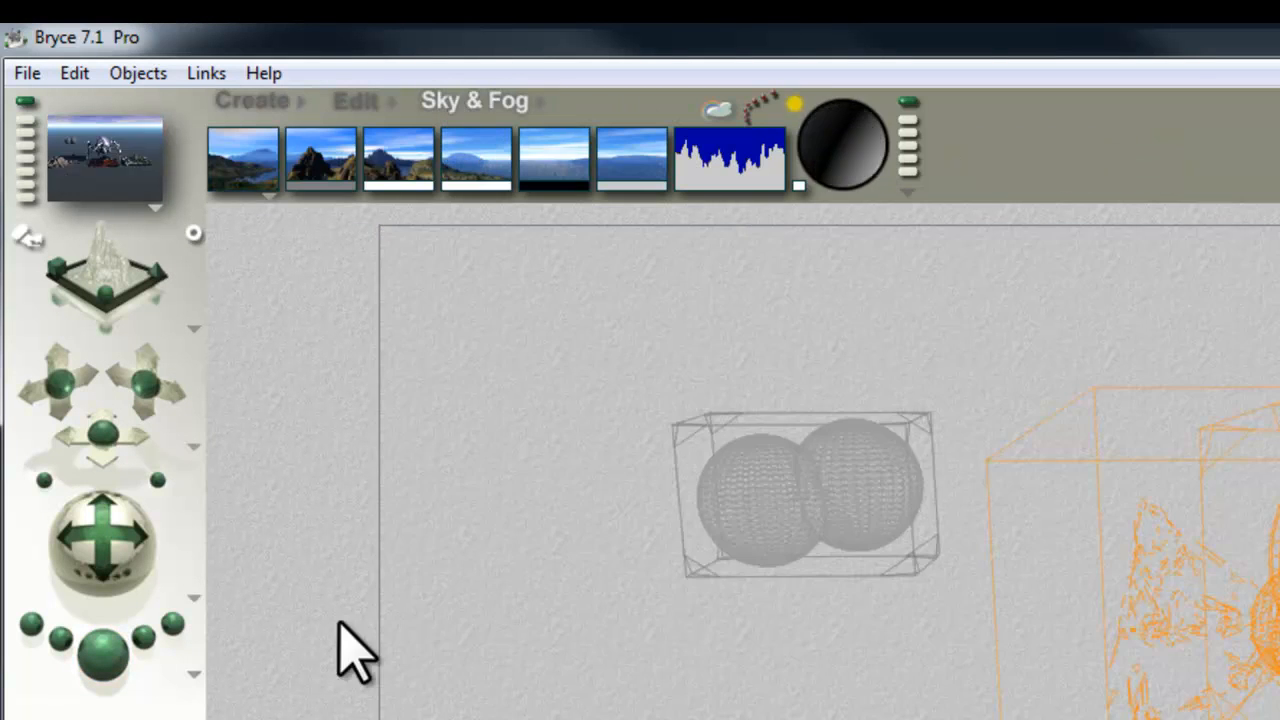
pyautogui.hotkey('ctrl', 'r')
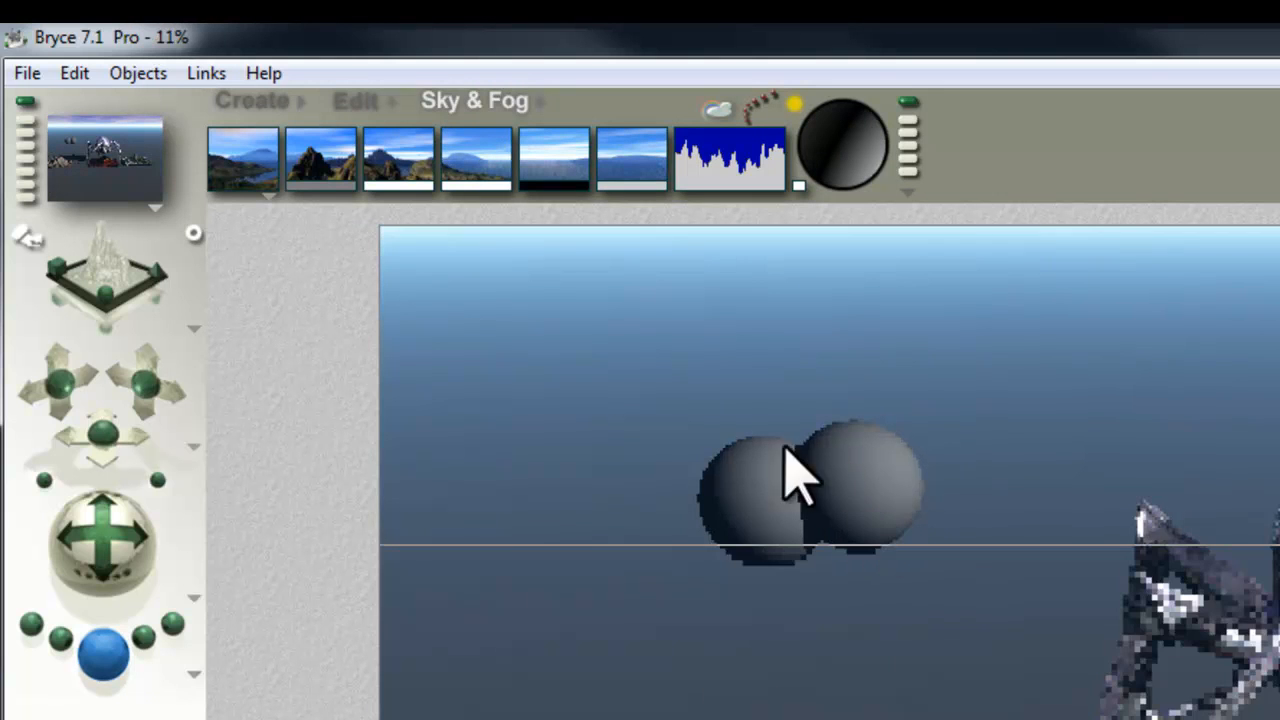
pyautogui.click(960, 563)
pyautogui.press('Escape')
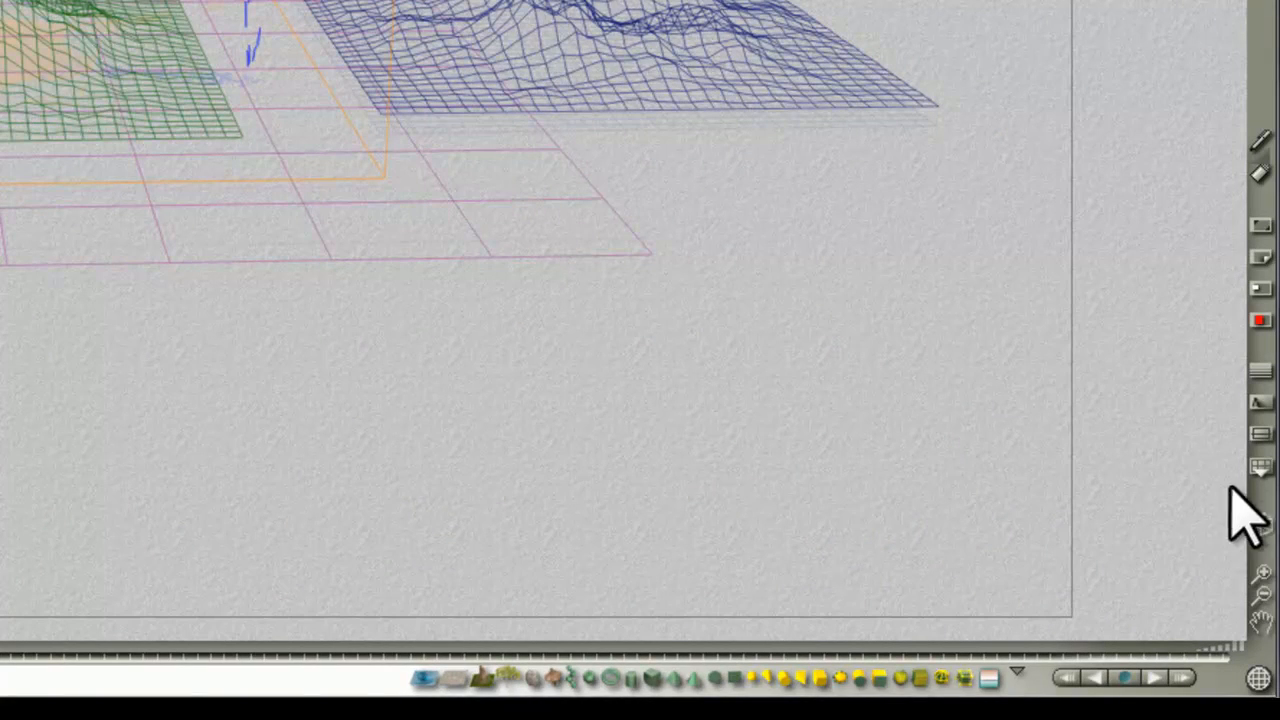
# - Check the wireframe resolution choices for Selected objects without changing the setting
pyautogui.click(1264, 468)
pyautogui.moveTo(1207, 549)
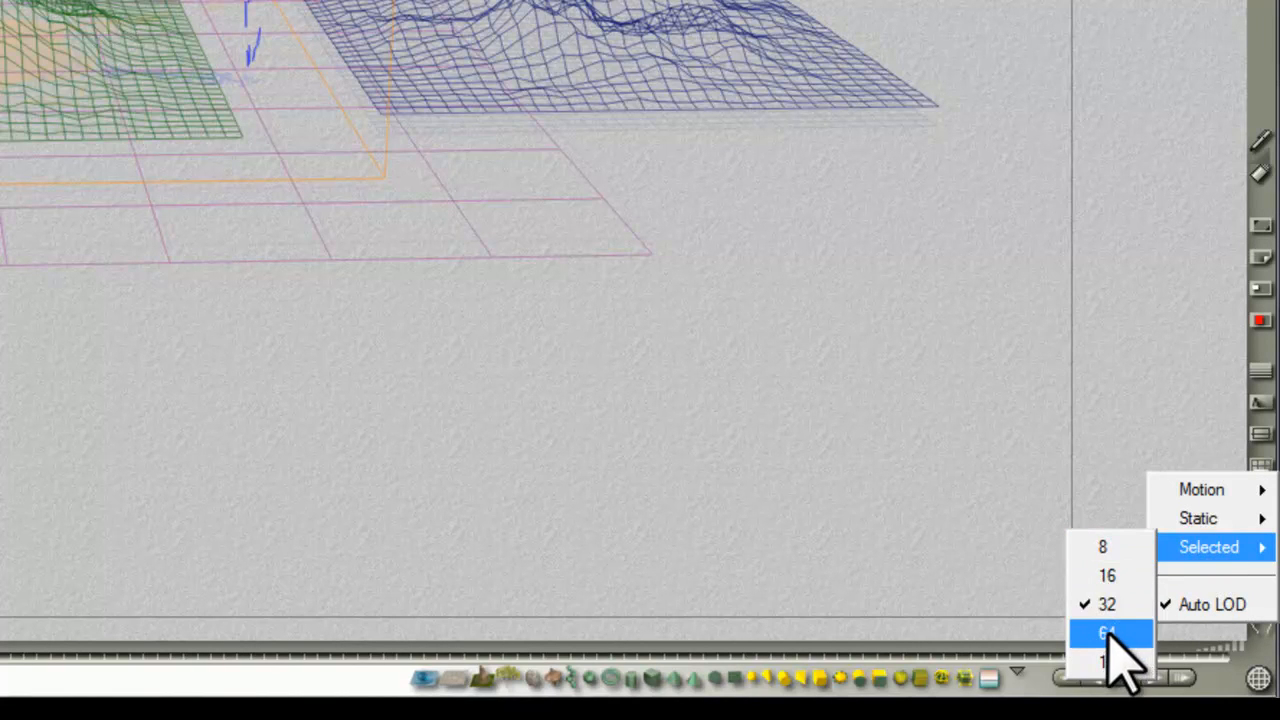
pyautogui.click(1088, 409)
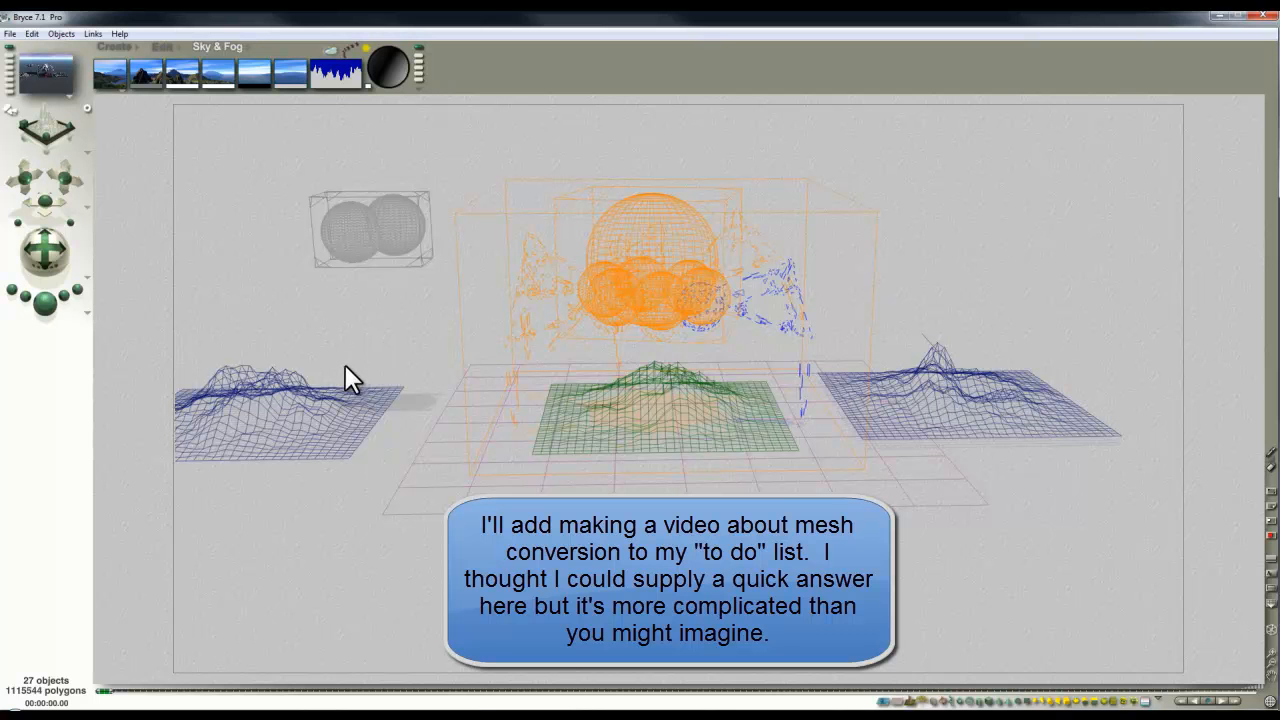
# - Select every object in the scene and delete them all
pyautogui.moveTo(202, 160); pyautogui.dragTo(1114, 553)
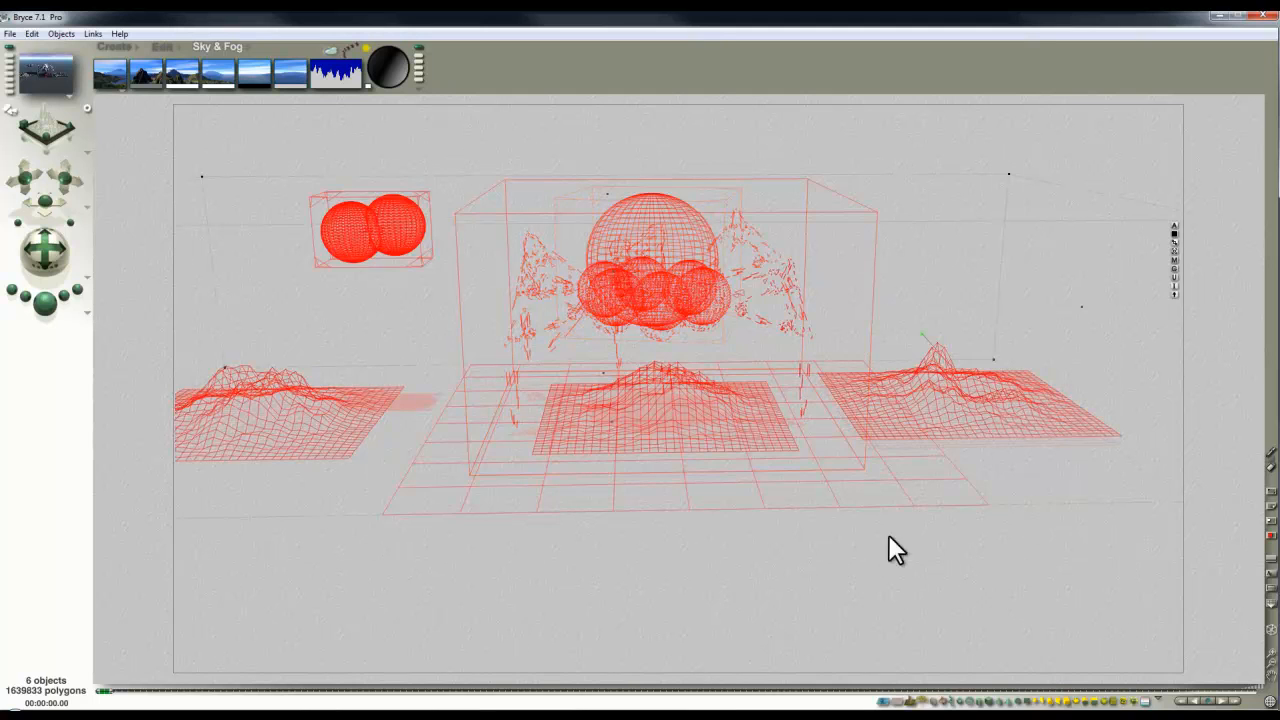
pyautogui.press('Delete')
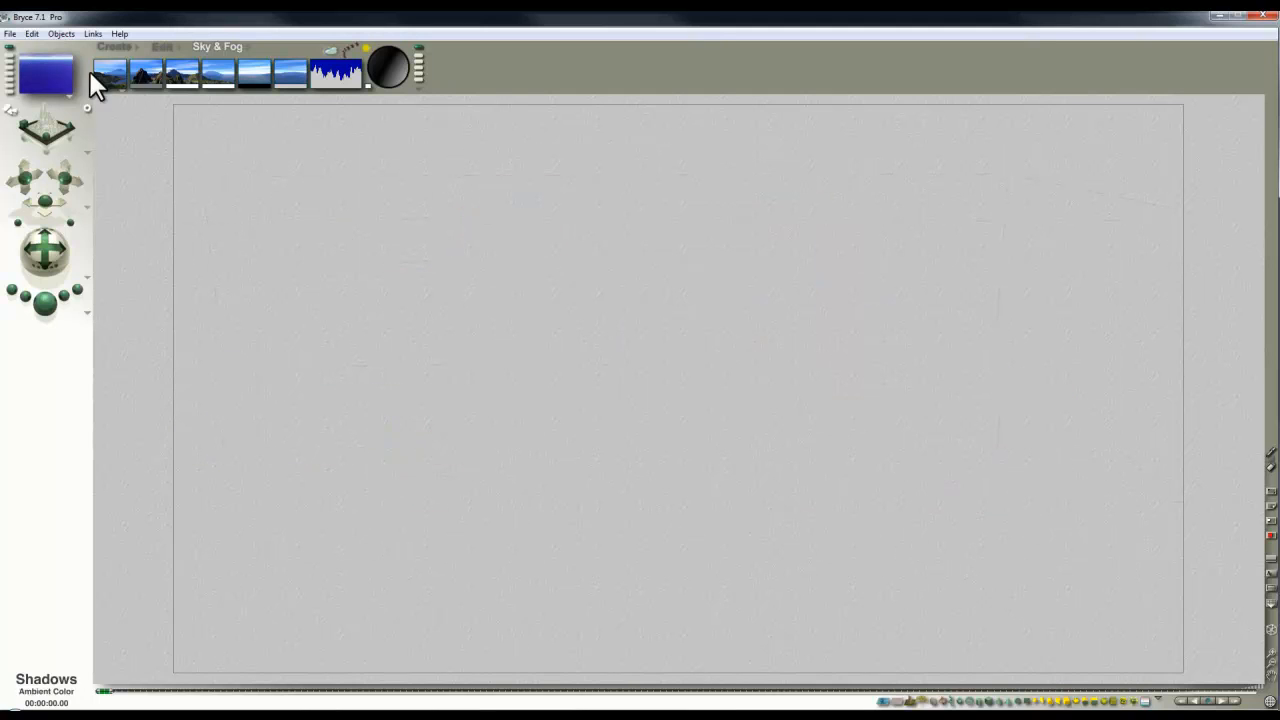
# - Create a sphere, enlarge it, and place a partly overlapping duplicate beside it
pyautogui.click(113, 46)
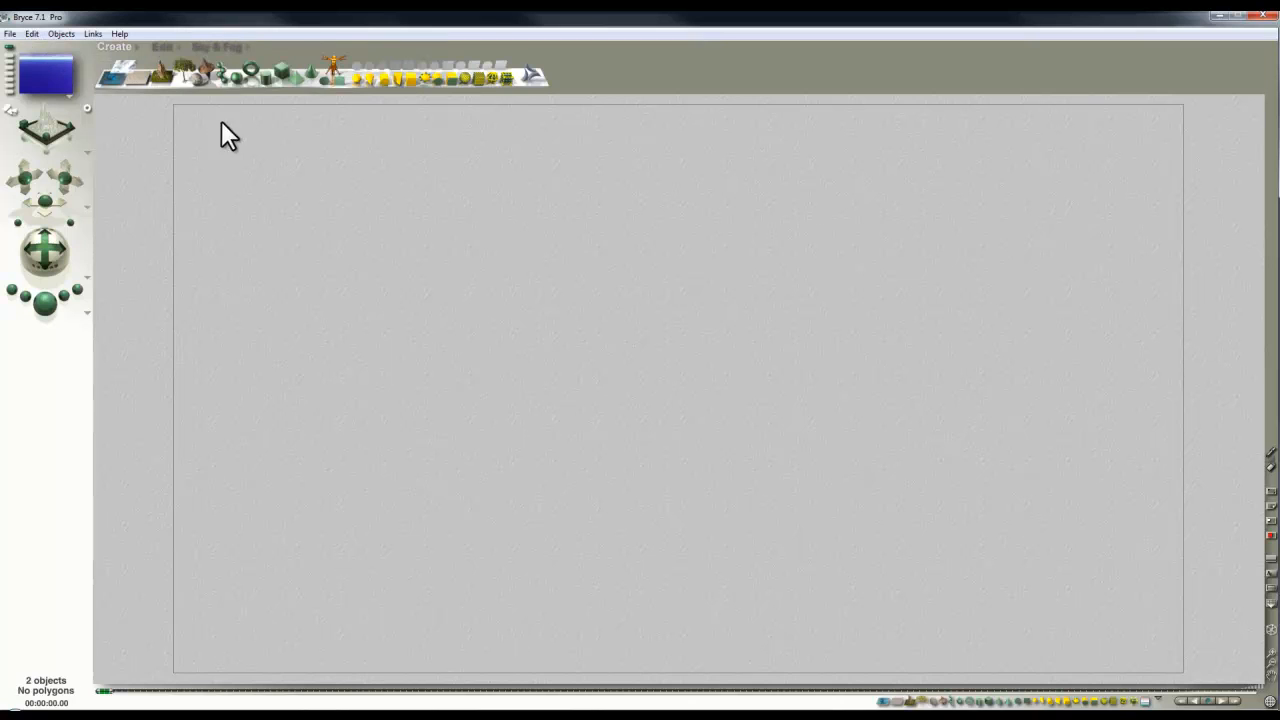
pyautogui.click(237, 80)
pyautogui.moveTo(683, 394); pyautogui.dragTo(610, 343)
pyautogui.click(158, 45)
pyautogui.moveTo(171, 86); pyautogui.dragTo(612, 355)
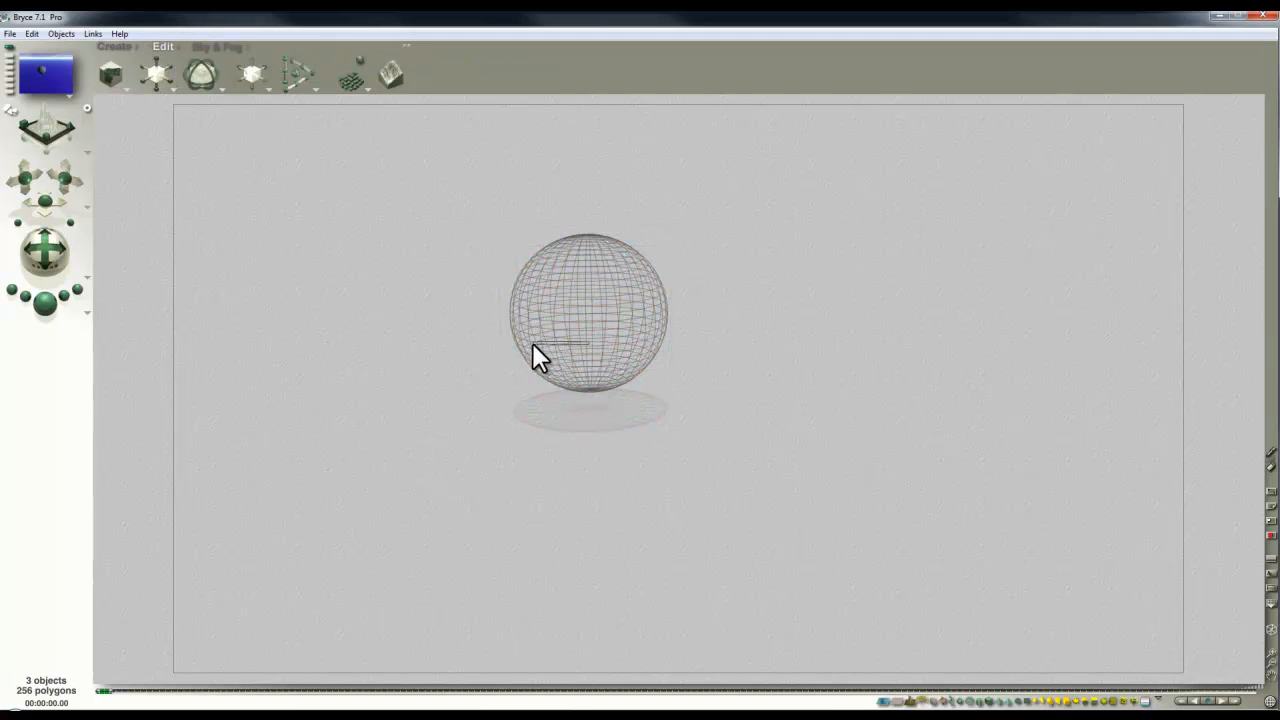
pyautogui.click(605, 313)
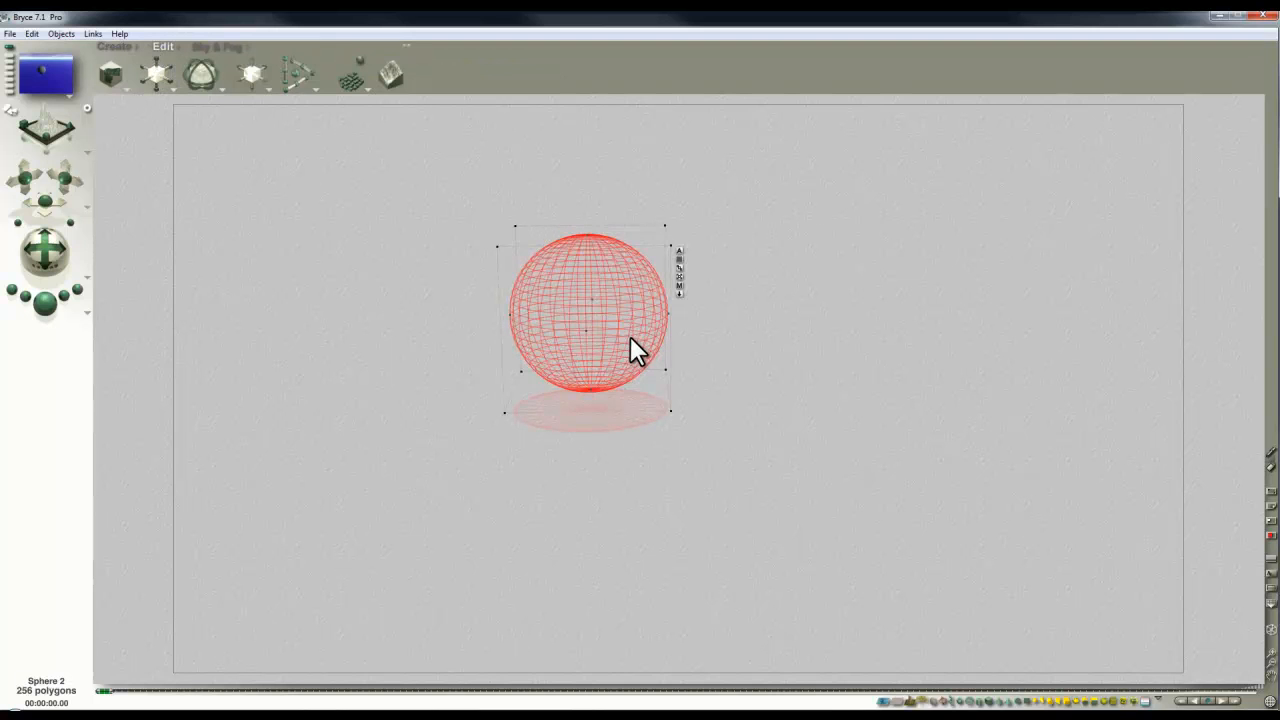
pyautogui.moveTo(626, 336); pyautogui.dragTo(720, 314)
# - Set both large spheres to Positive, group them, and convert the boolean group into a mesh
pyautogui.moveTo(409, 151); pyautogui.dragTo(905, 425)
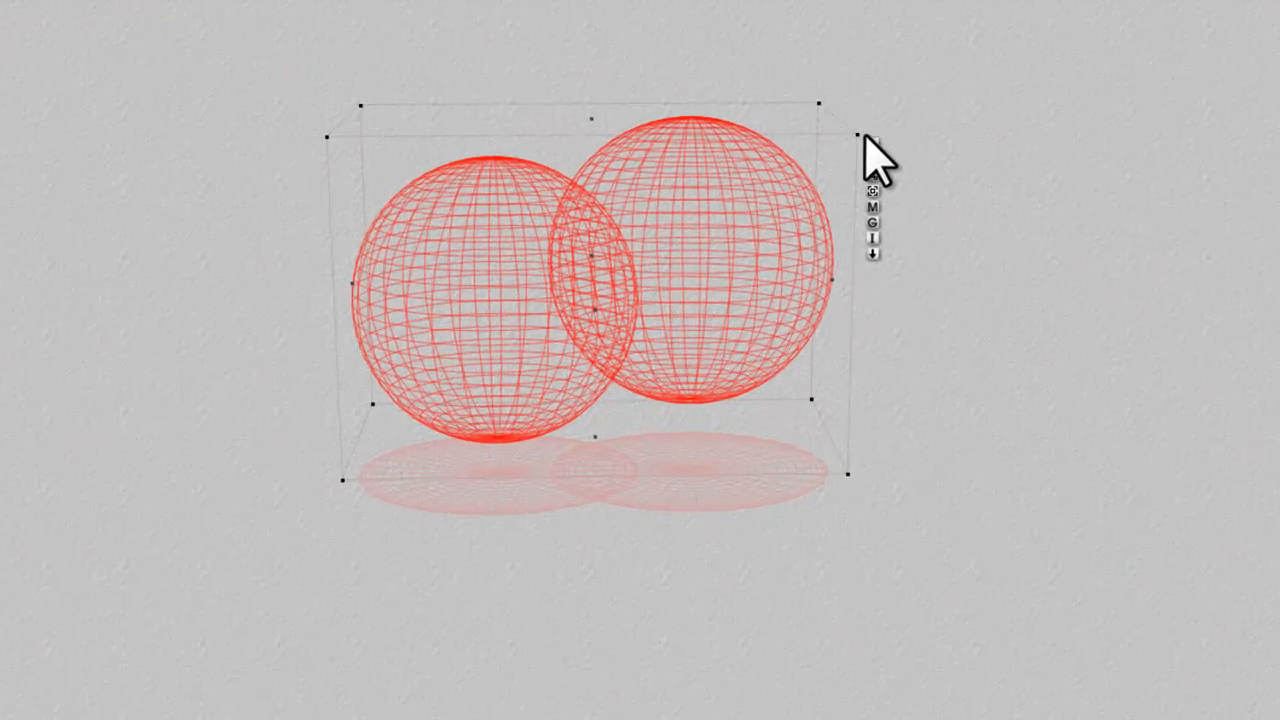
pyautogui.click(870, 142)
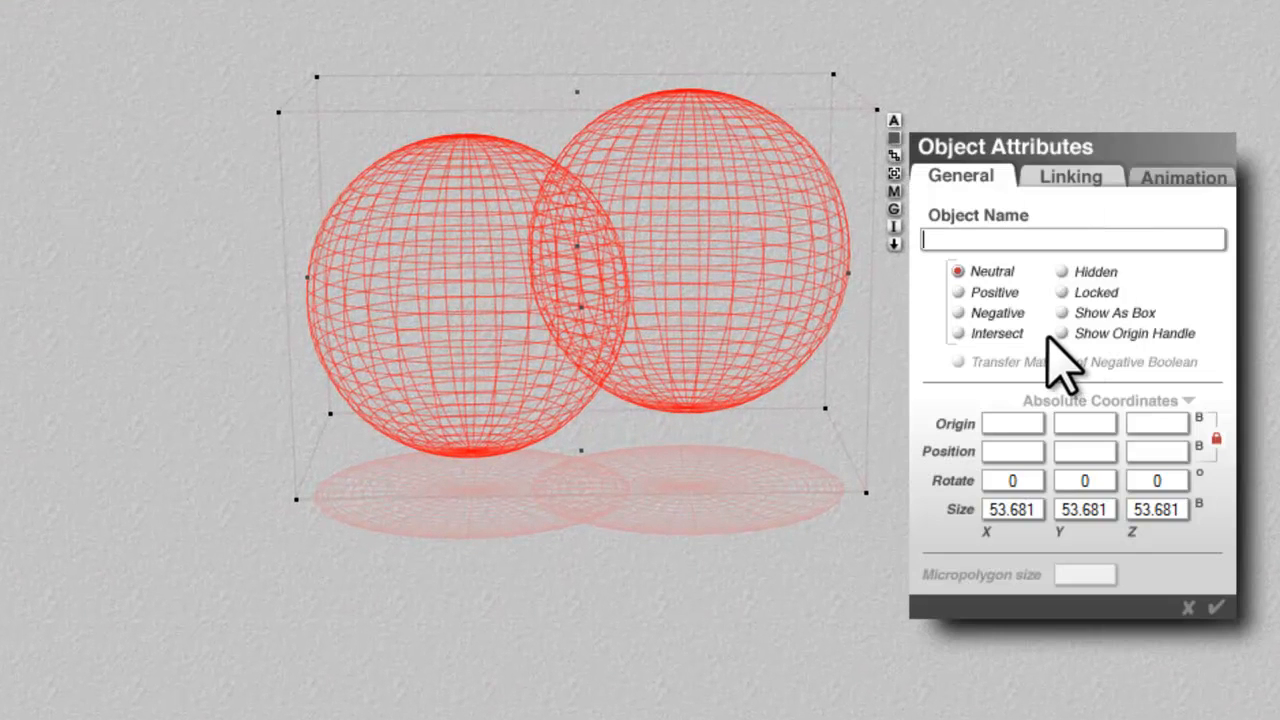
pyautogui.click(958, 292)
pyautogui.click(1216, 607)
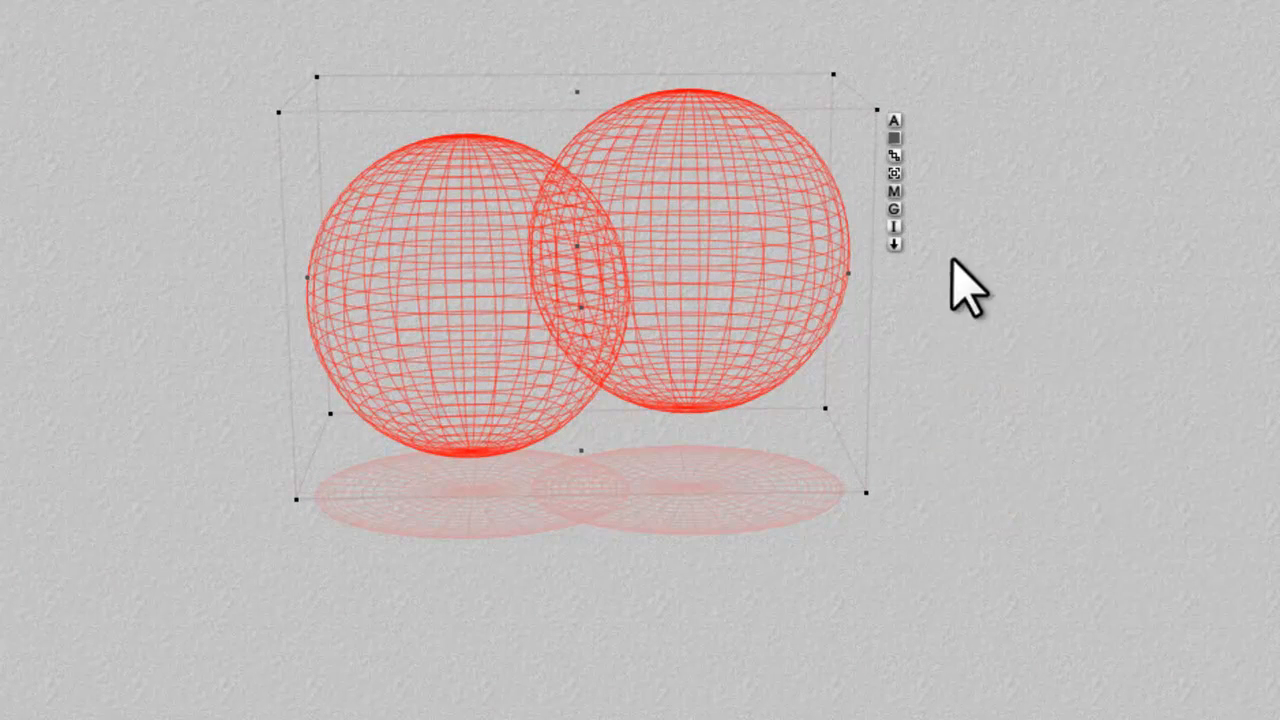
pyautogui.click(894, 209)
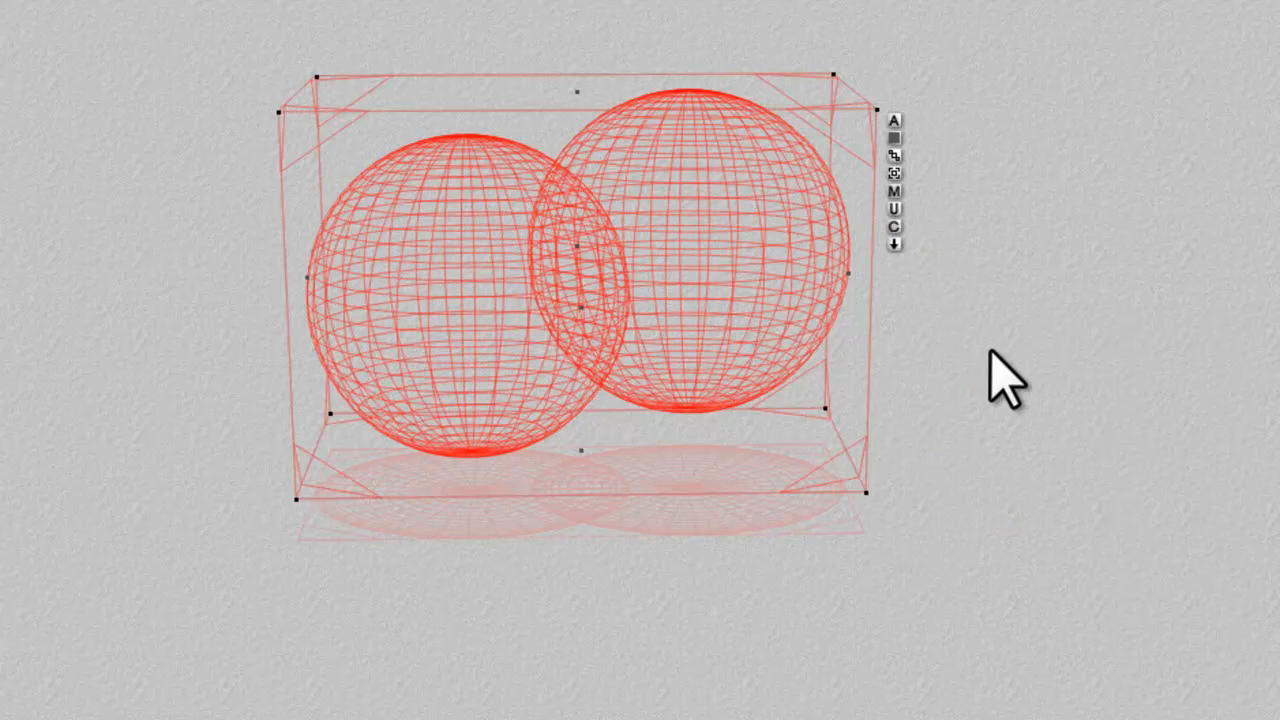
pyautogui.click(894, 226)
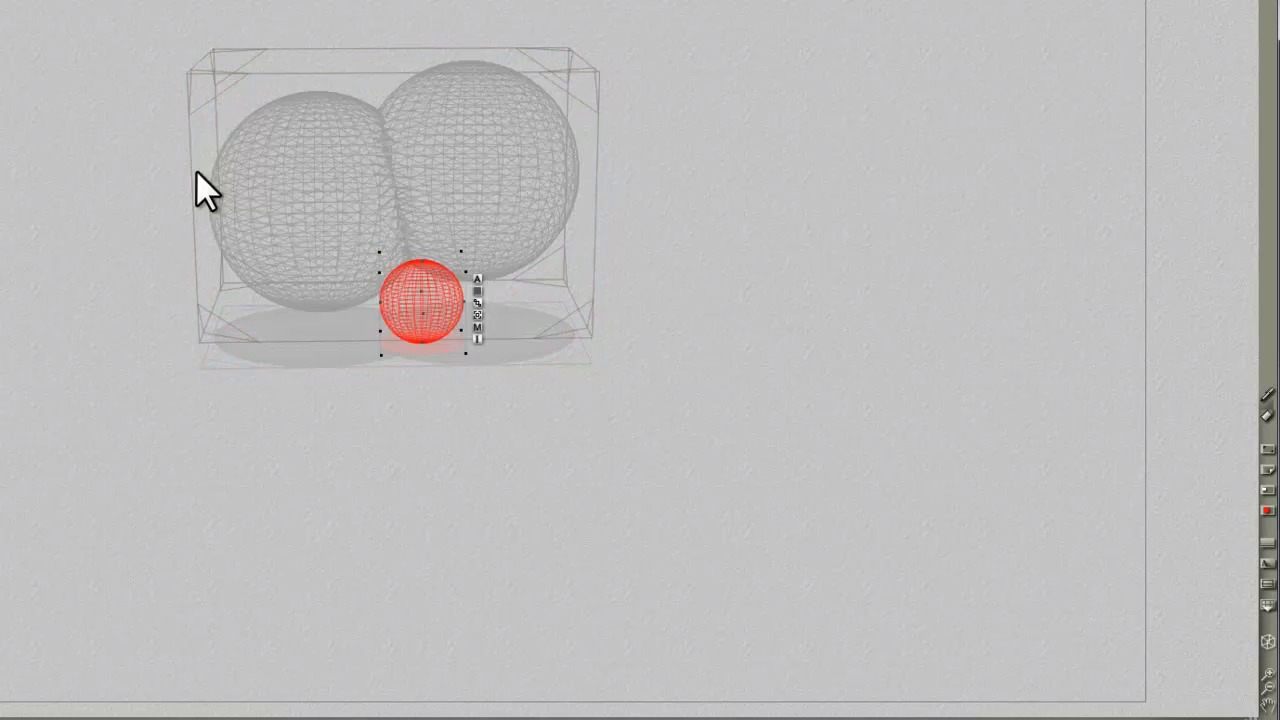
# - Move the small sphere clear of the merged mesh, add a partly overlapping duplicate, and group the two small spheres
pyautogui.moveTo(502, 330); pyautogui.dragTo(807, 301)
pyautogui.hotkey('ctrl', 'd')
pyautogui.moveTo(697, 193); pyautogui.dragTo(899, 386)
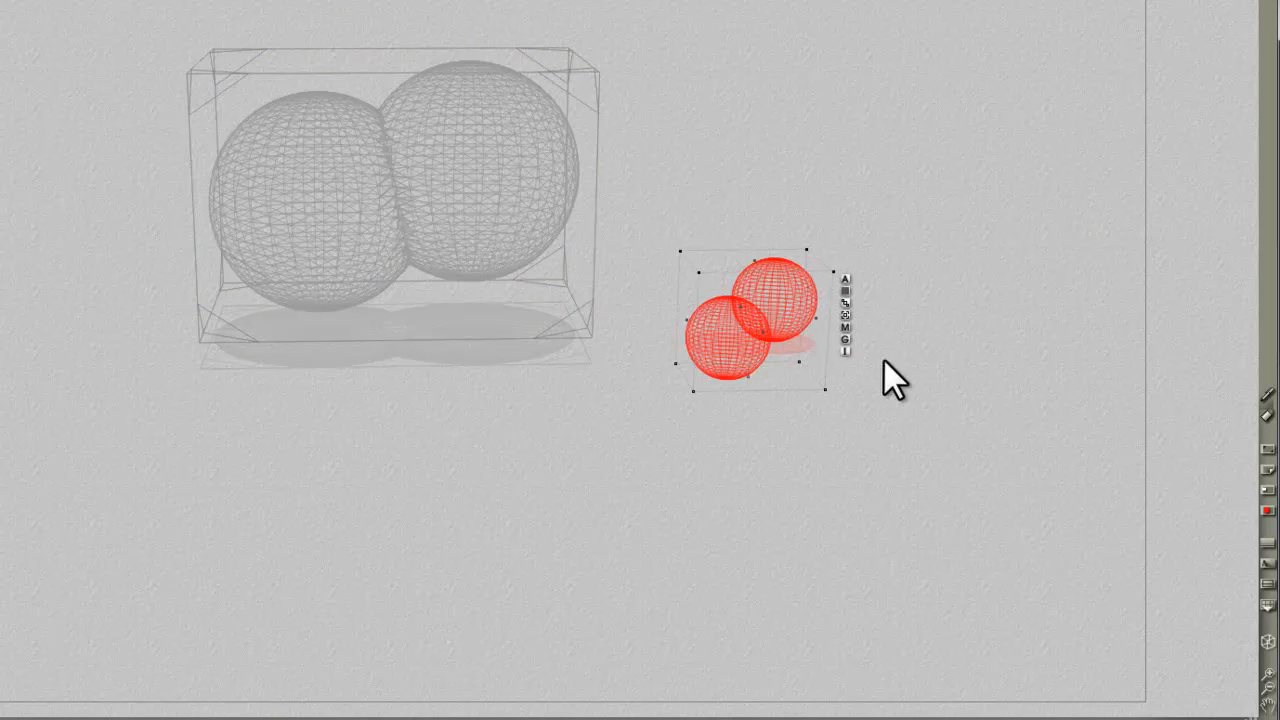
pyautogui.click(845, 339)
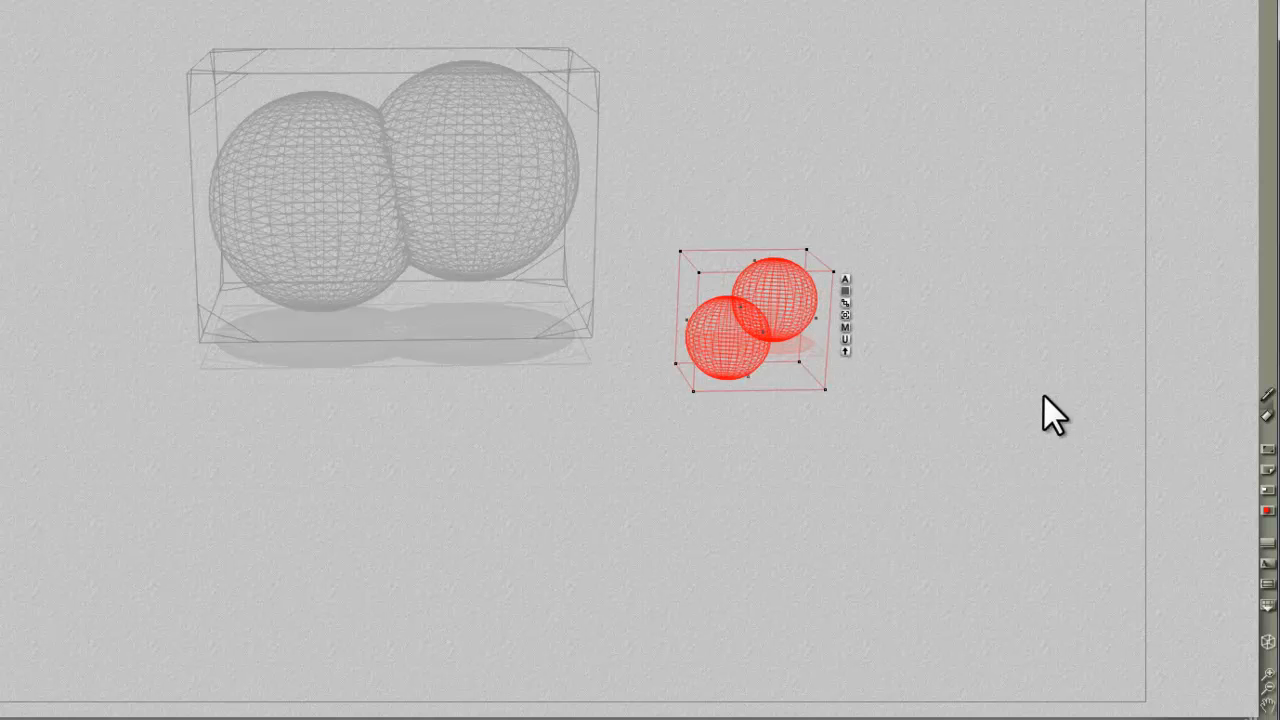
# - Select the small sphere group and the merged mesh group, both together and individually, to compare how they highlight
pyautogui.rightClick(790, 352)
pyautogui.click(805, 360)
pyautogui.rightClick(503, 250)
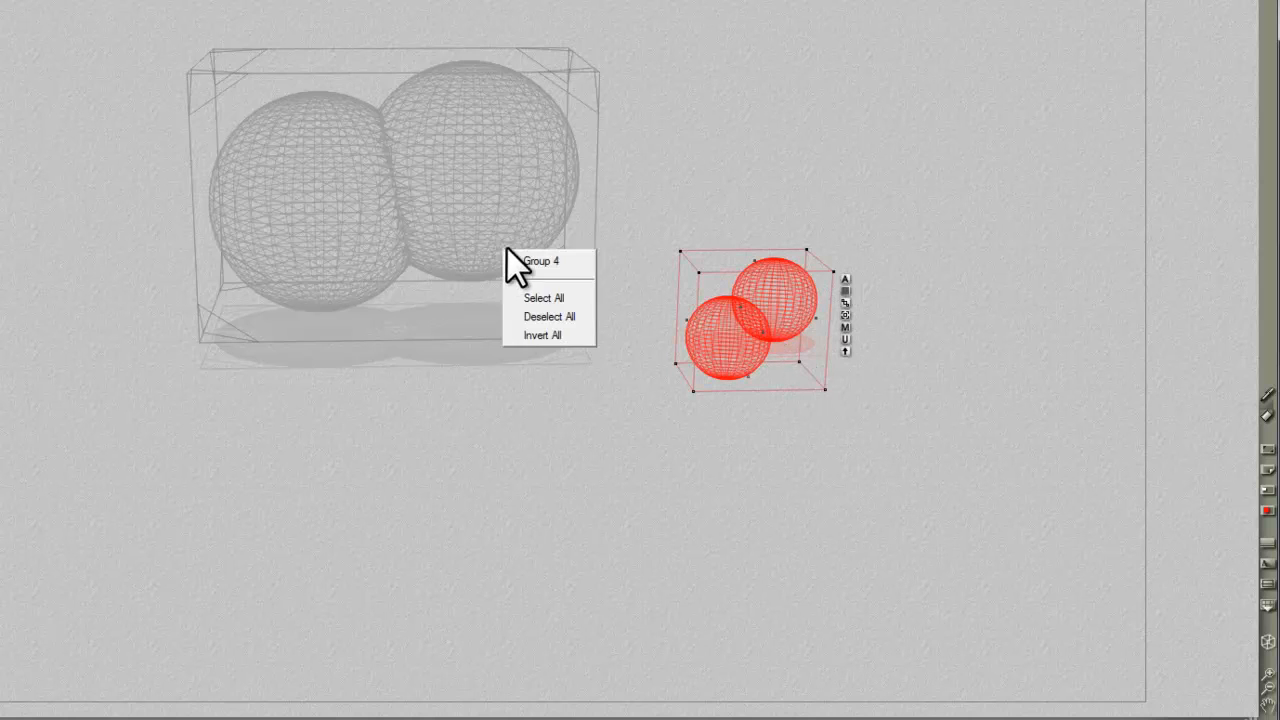
pyautogui.click(535, 261)
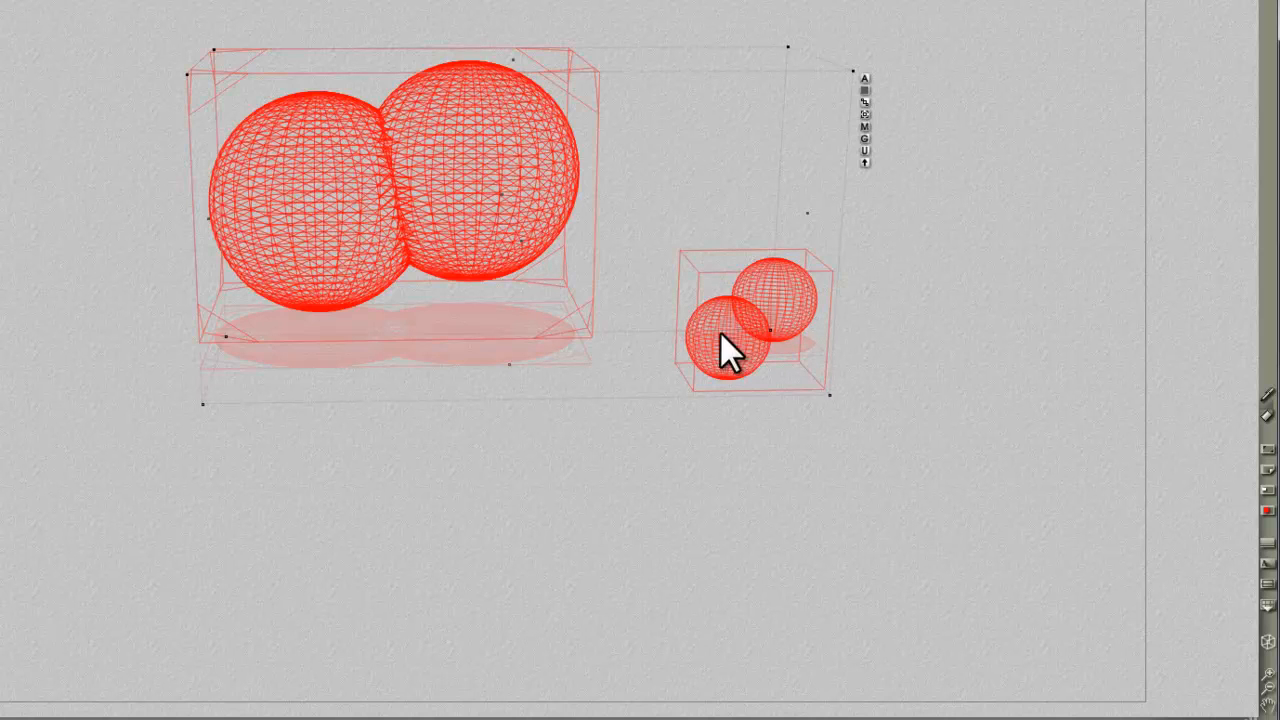
pyautogui.rightClick(804, 346)
pyautogui.click(814, 346)
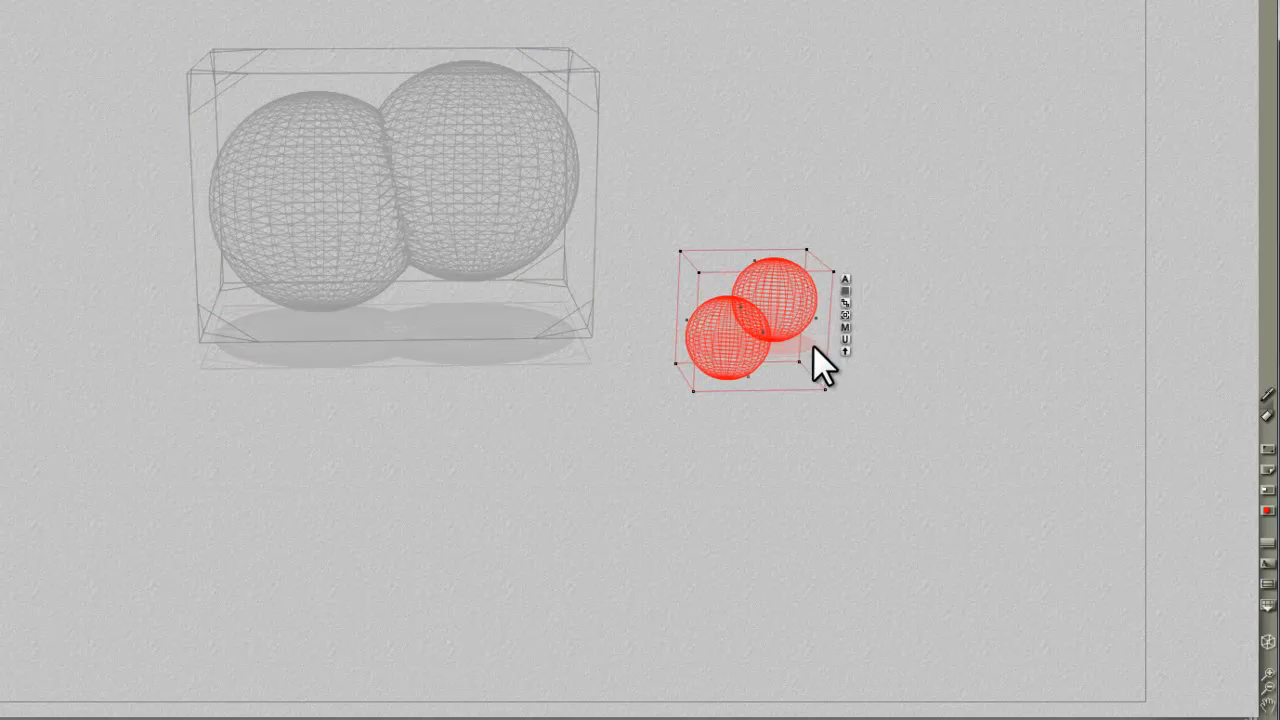
pyautogui.rightClick(534, 96)
pyautogui.click(554, 107)
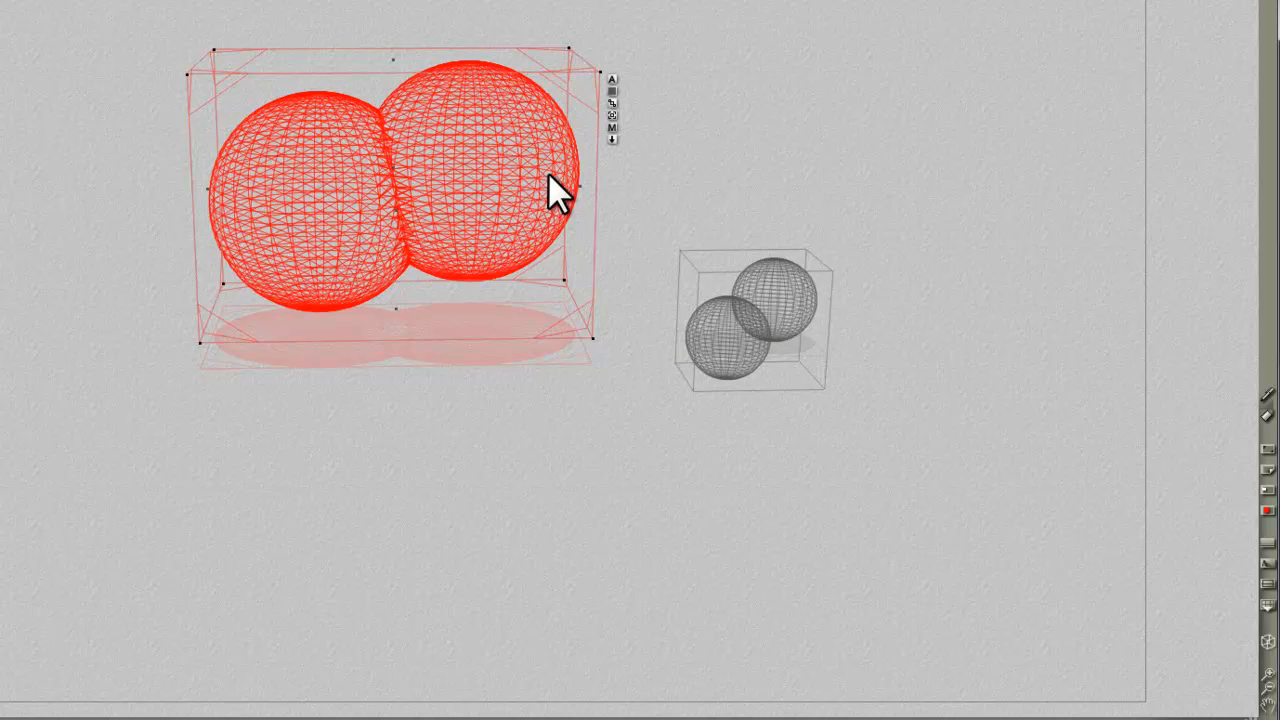
# - Select the small sphere group together with the merged mesh group and ungroup them
pyautogui.click(759, 133)
pyautogui.rightClick(777, 285)
pyautogui.click(800, 296)
pyautogui.rightClick(478, 167)
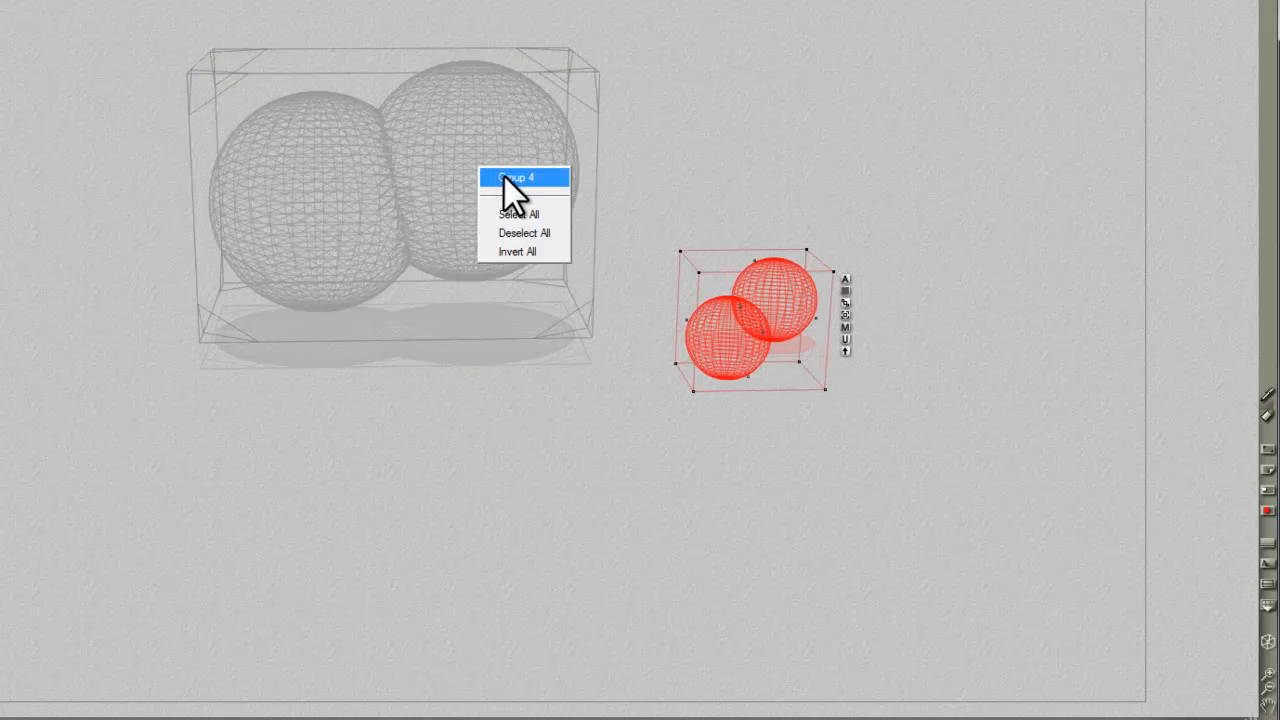
pyautogui.click(507, 177)
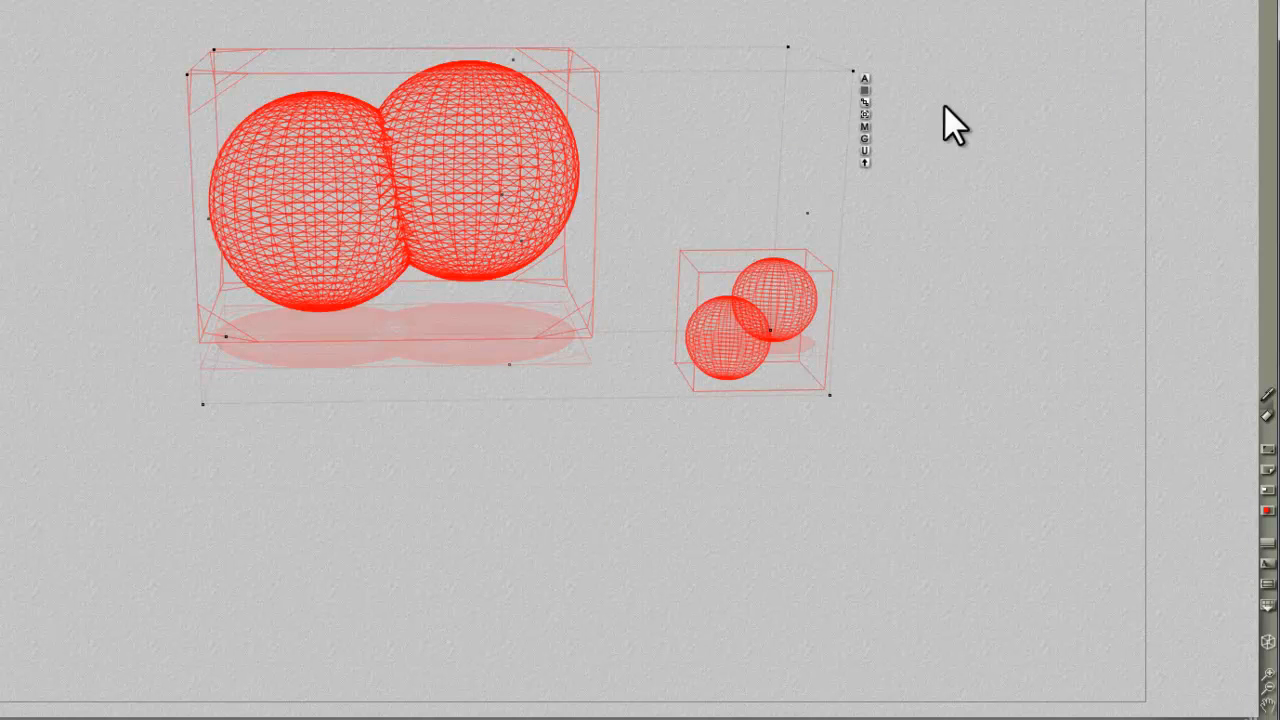
pyautogui.click(864, 150)
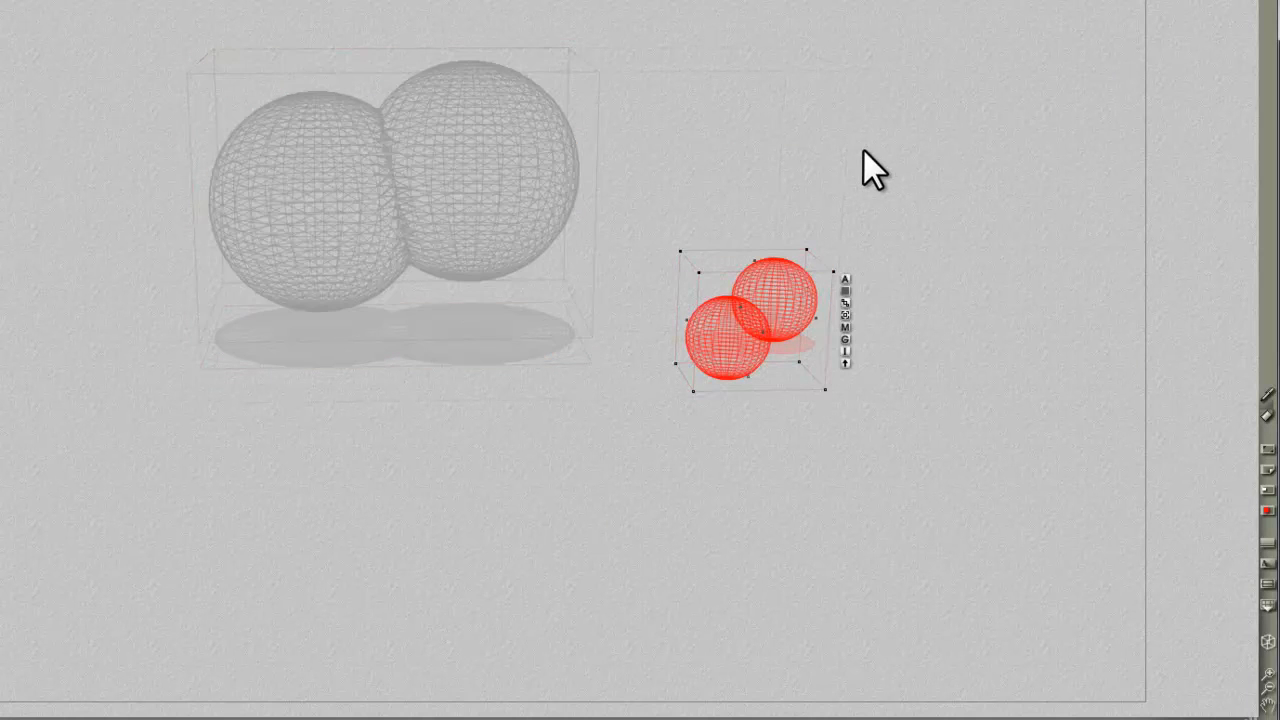
# - Render the merged mesh and the two small spheres, and return to the wireframe display
pyautogui.click(478, 290)
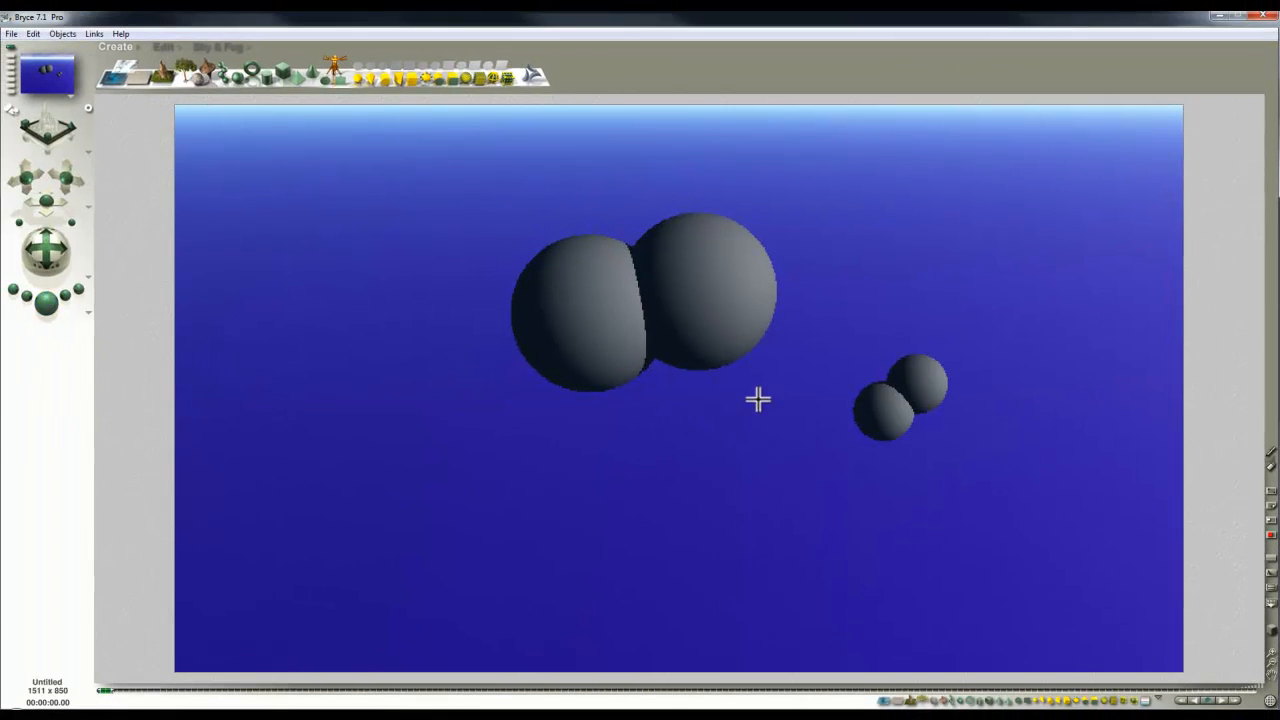
pyautogui.click(757, 400)
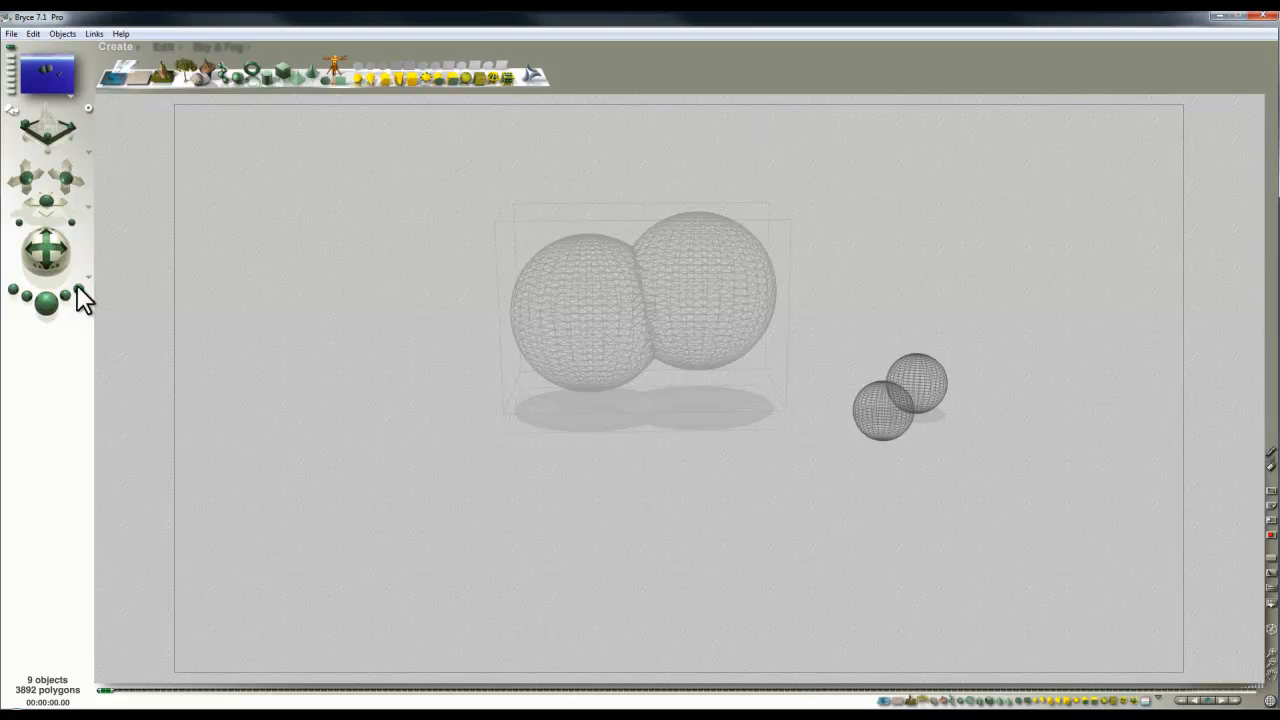
pyautogui.click(47, 305)
pyautogui.click(535, 415)
pyautogui.press('2')
pyautogui.press('1')
# - Set the two small spheres to Show As Box and clear the selection
pyautogui.moveTo(989, 514); pyautogui.dragTo(840, 297)
pyautogui.click(968, 368)
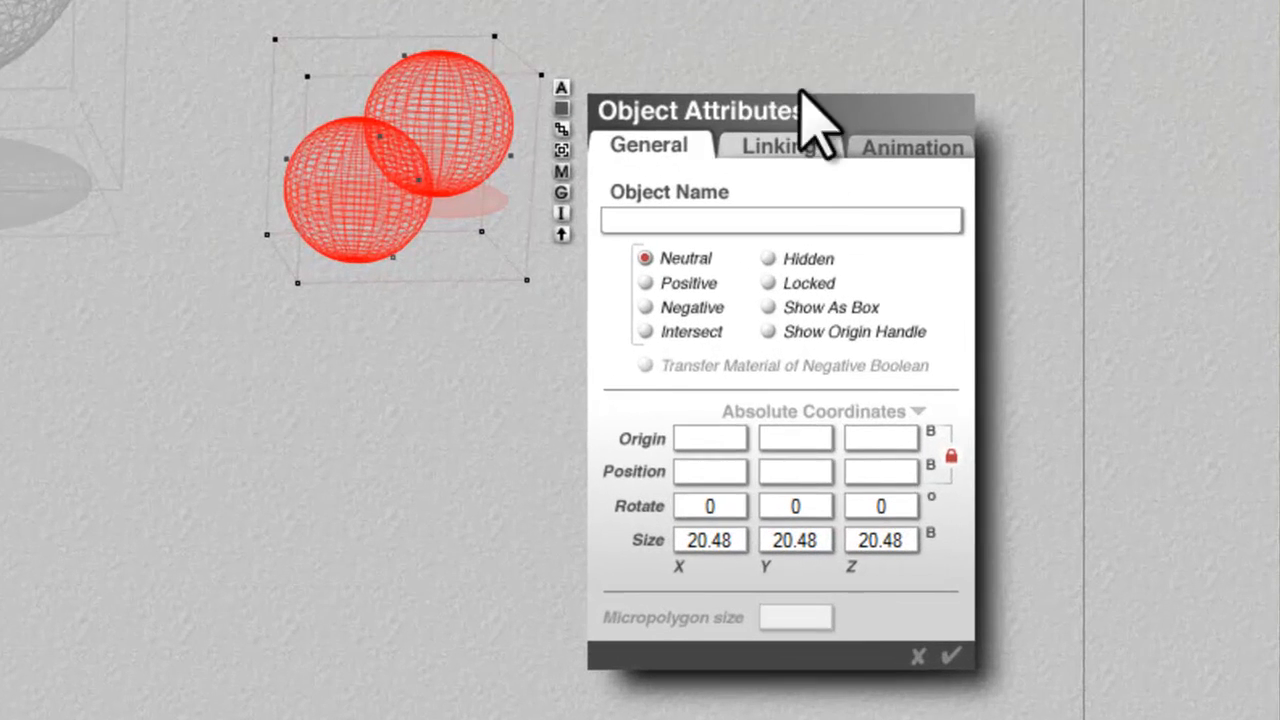
pyautogui.click(770, 308)
pyautogui.click(952, 656)
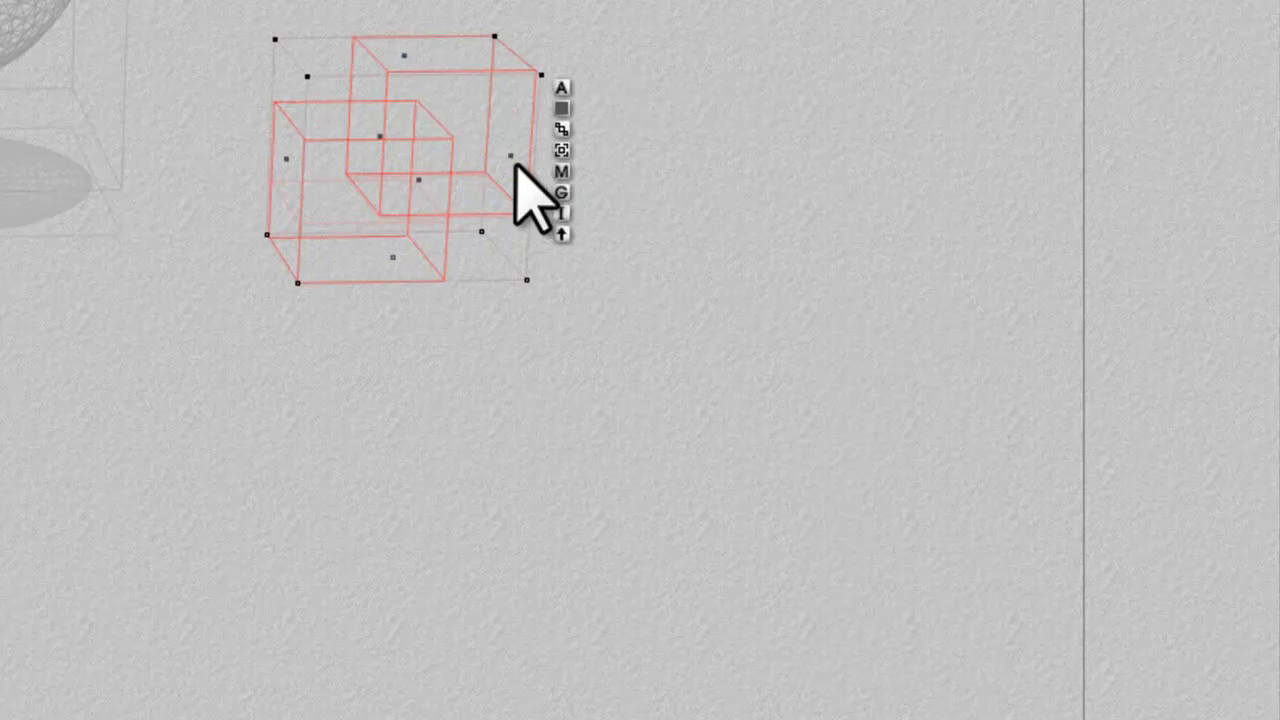
pyautogui.click(690, 582)
pyautogui.moveTo(402, 275)
pyautogui.mouseDown()
pyautogui.moveTo(356, 217)
pyautogui.moveTo(385, 273)
pyautogui.mouseUp()
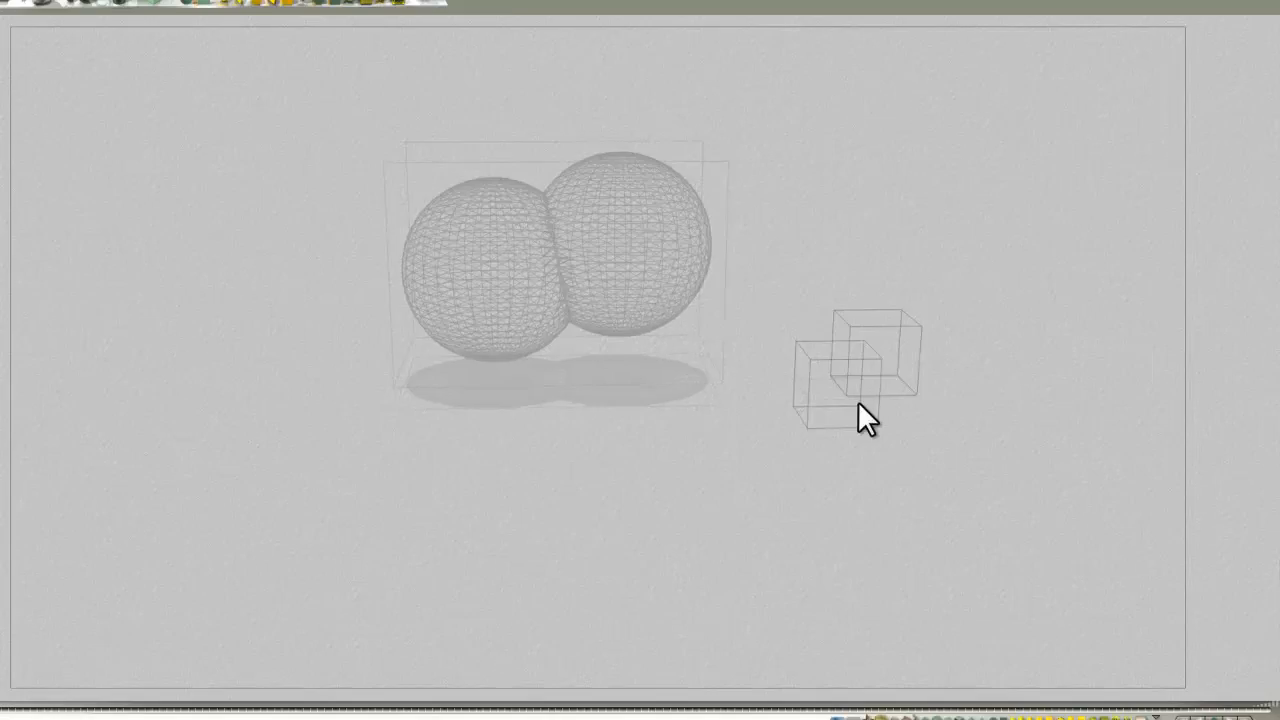
pyautogui.moveTo(906, 440); pyautogui.dragTo(917, 440)
pyautogui.click(840, 346)
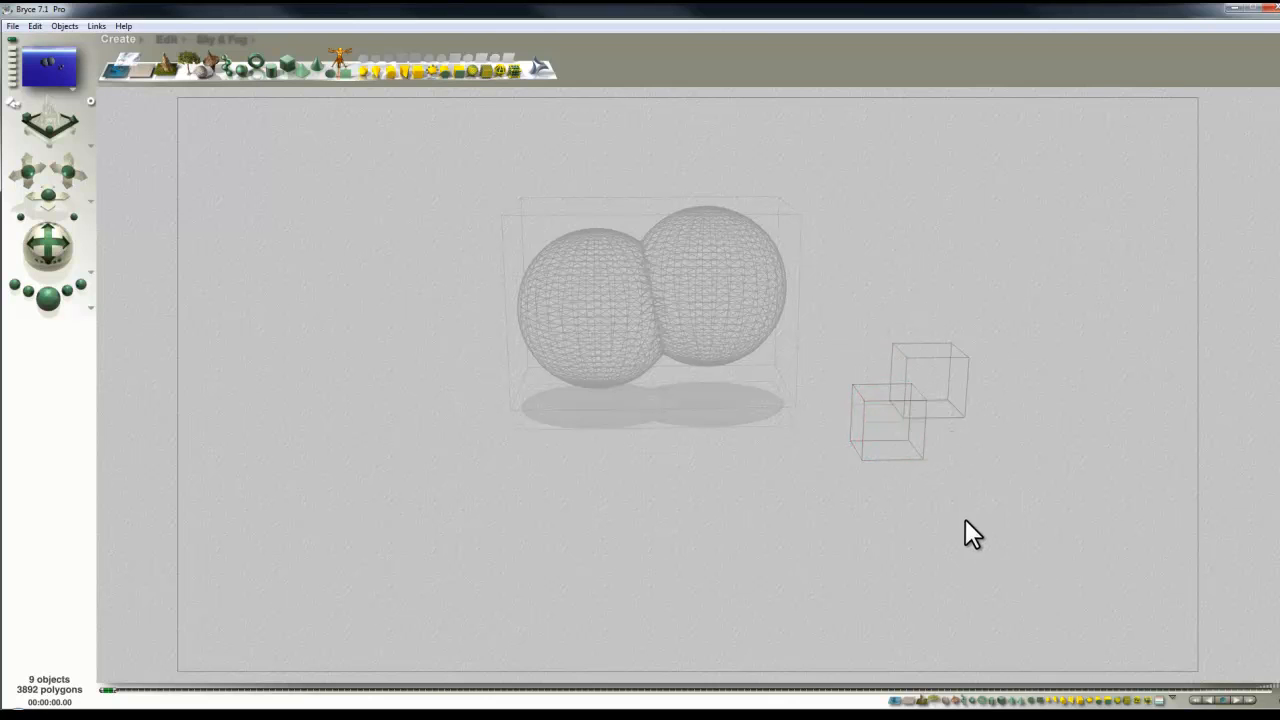
# - Select the two small box-displayed spheres, turn off their Show As Box attribute and clear the selection
pyautogui.moveTo(1037, 566); pyautogui.dragTo(883, 377)
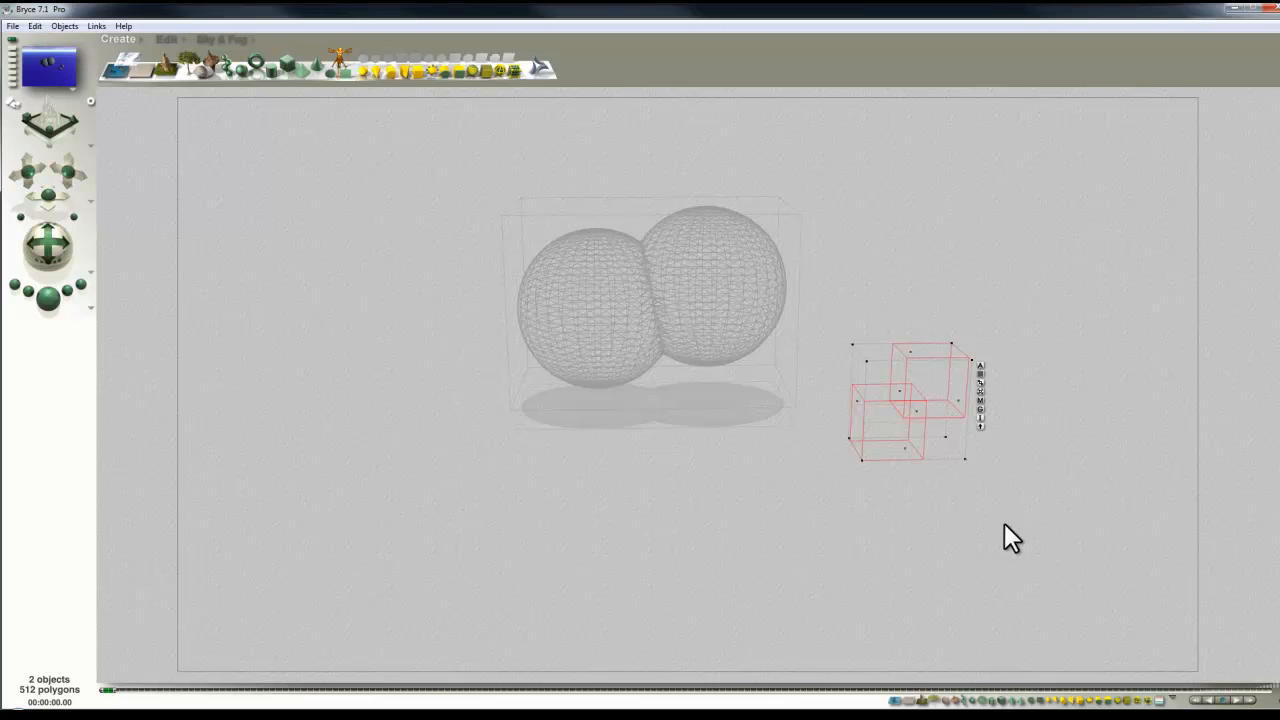
pyautogui.moveTo(48, 245)
pyautogui.mouseDown()
pyautogui.moveTo(30, 240)
pyautogui.moveTo(78, 245)
pyautogui.moveTo(57, 250)
pyautogui.mouseUp()
pyautogui.moveTo(924, 530); pyautogui.dragTo(777, 311)
pyautogui.click(925, 362)
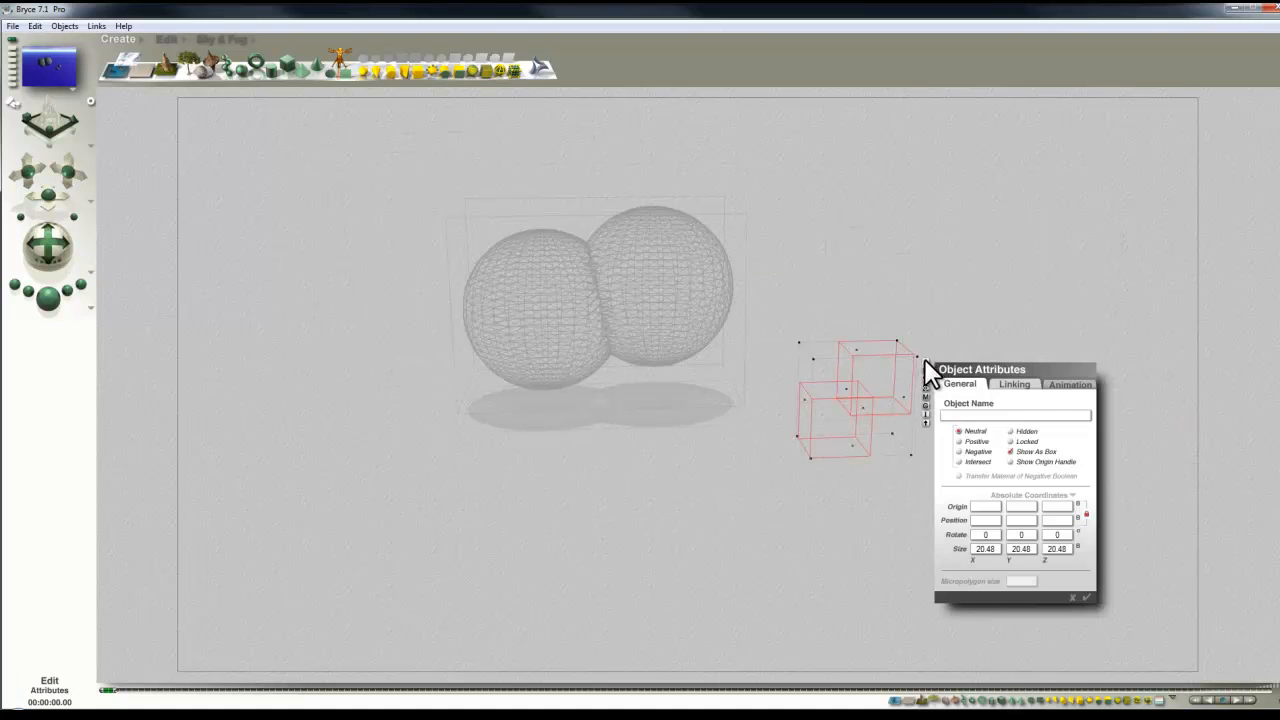
pyautogui.click(1086, 597)
pyautogui.click(1045, 585)
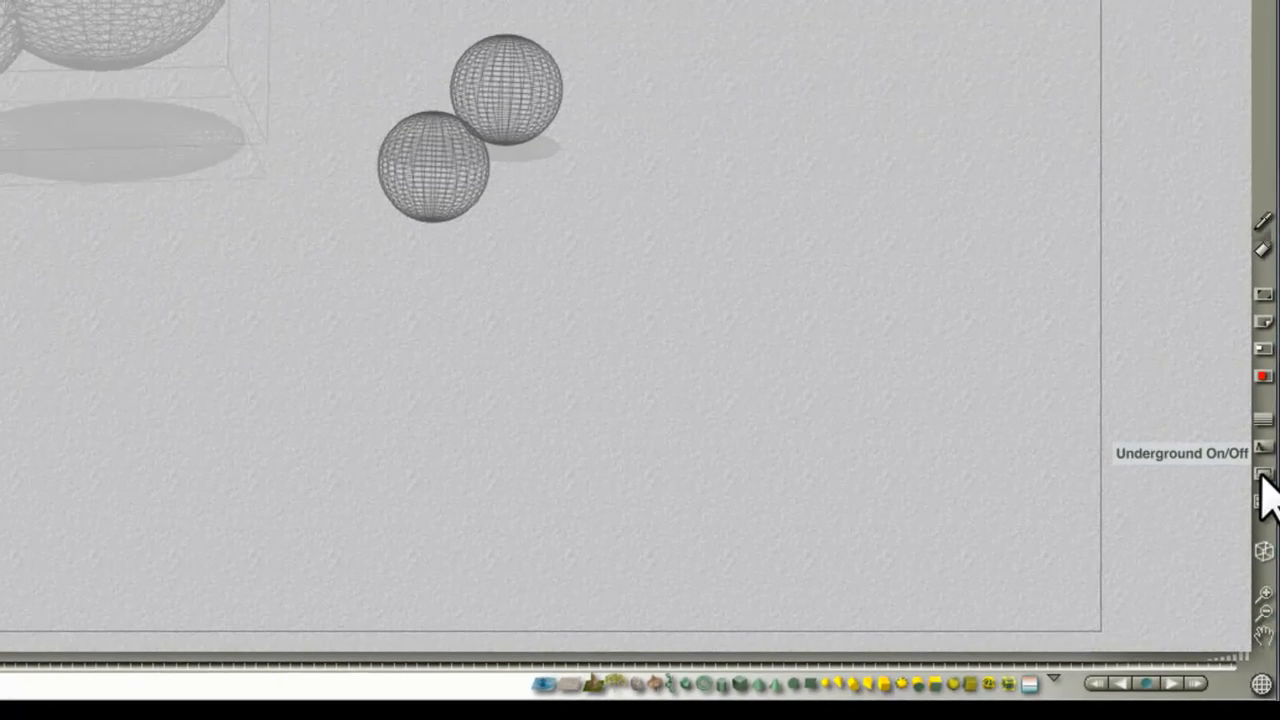
# - Turn off the underground display, shift the lower small sphere slightly and check its coordinates in Object Attributes
pyautogui.click(1260, 478)
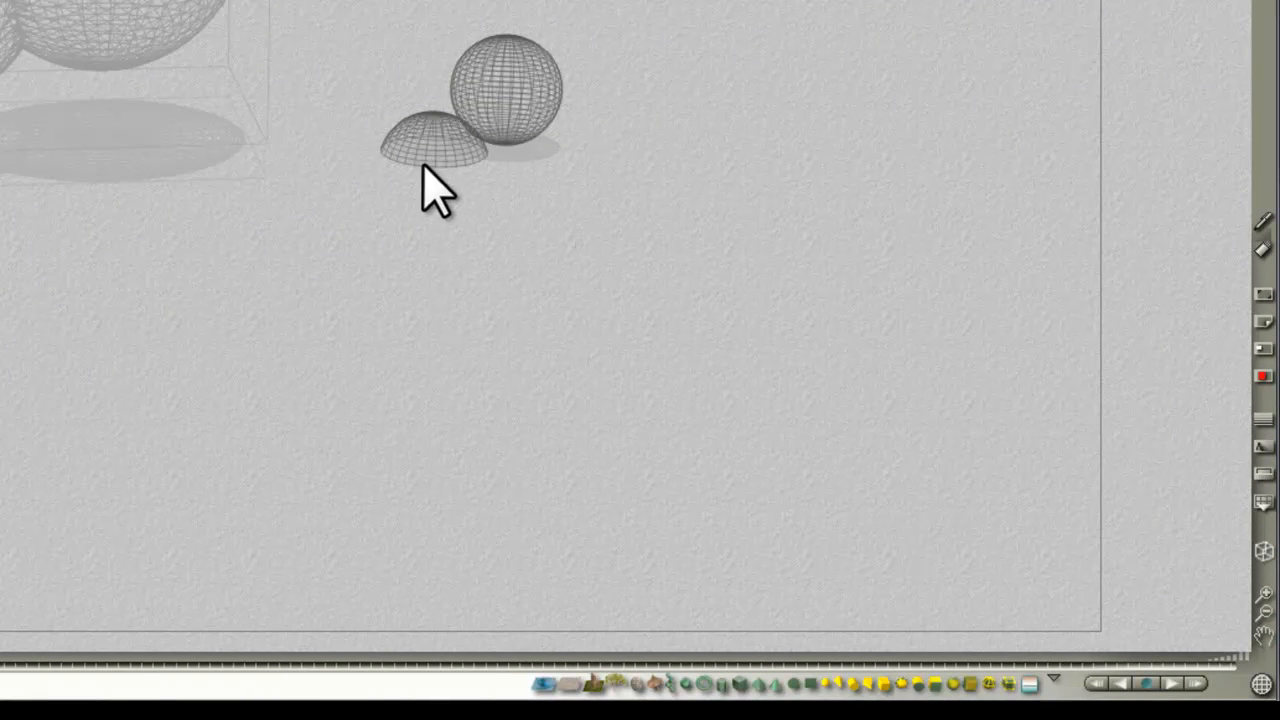
pyautogui.moveTo(448, 160)
pyautogui.mouseDown()
pyautogui.moveTo(440, 51)
pyautogui.moveTo(440, 162)
pyautogui.moveTo(400, 57)
pyautogui.moveTo(417, 86)
pyautogui.moveTo(400, 12)
pyautogui.moveTo(426, 151)
pyautogui.mouseUp()
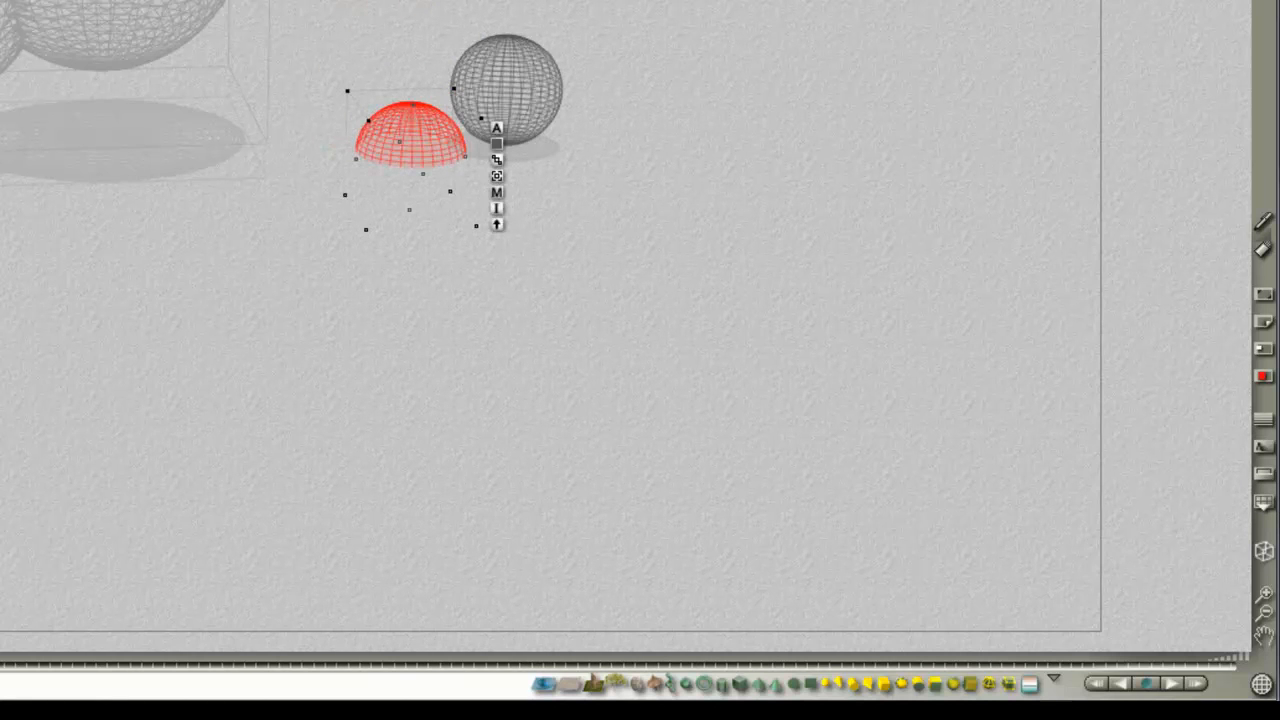
pyautogui.click(497, 128)
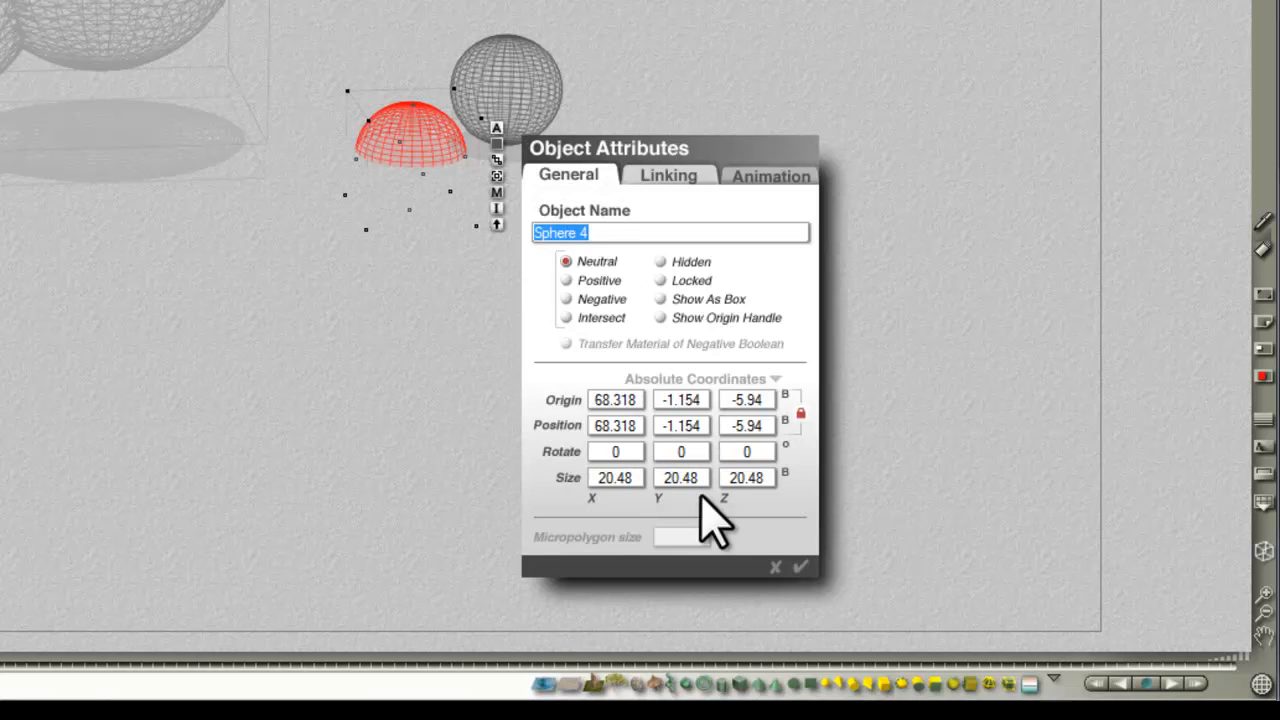
pyautogui.click(803, 568)
# - Move the lower small sphere completely below ground, check for it in other views and turn the underground display back on
pyautogui.moveTo(428, 157); pyautogui.dragTo(425, 426)
pyautogui.click(727, 227)
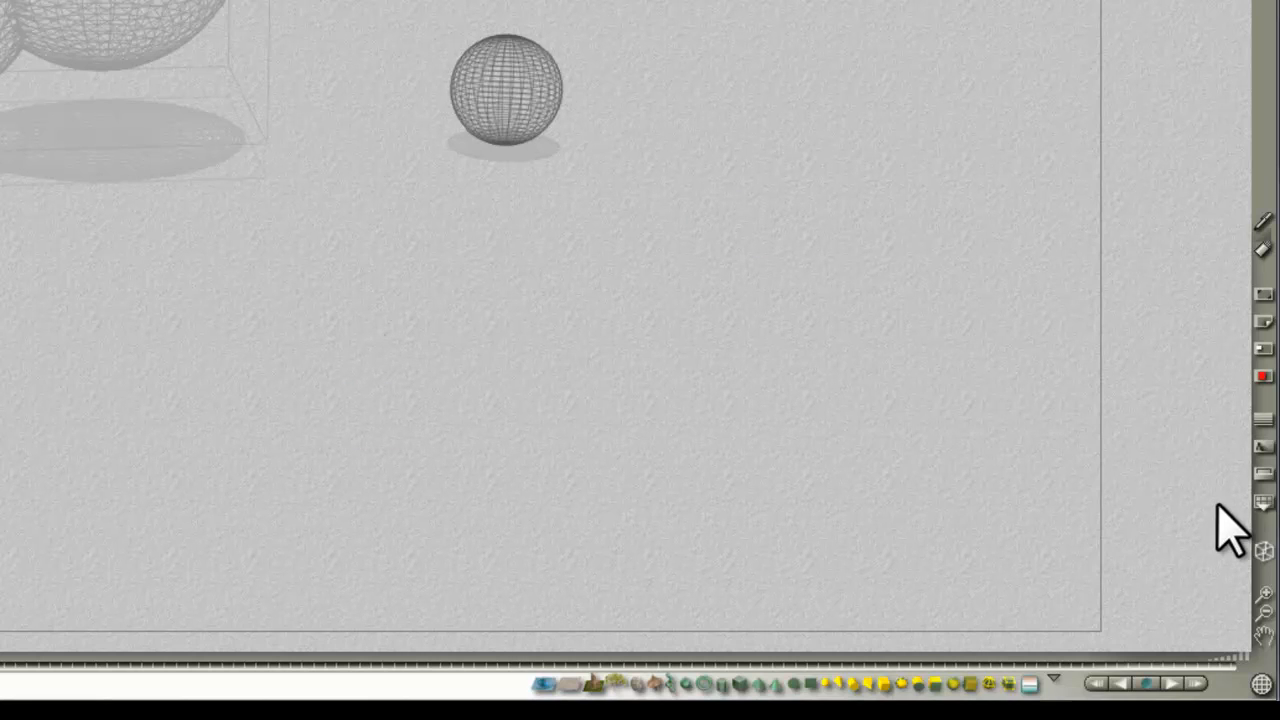
pyautogui.click(1266, 478)
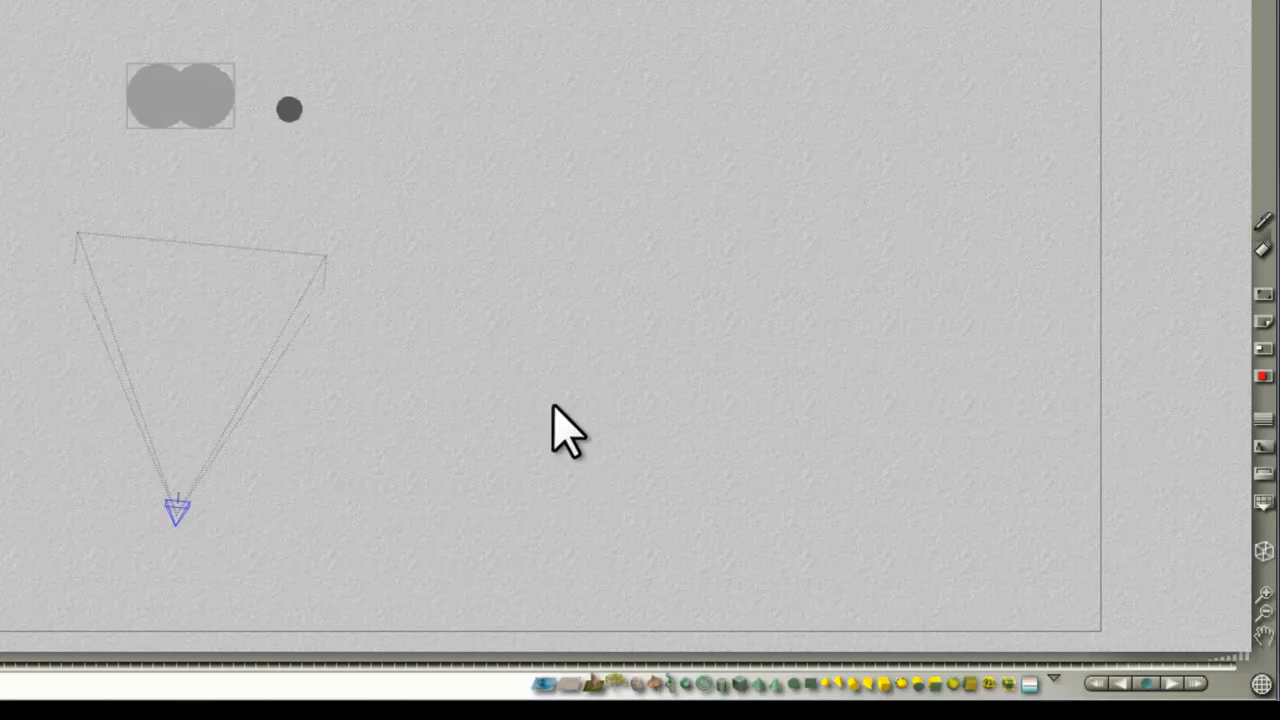
pyautogui.press('3')
pyautogui.press('1')
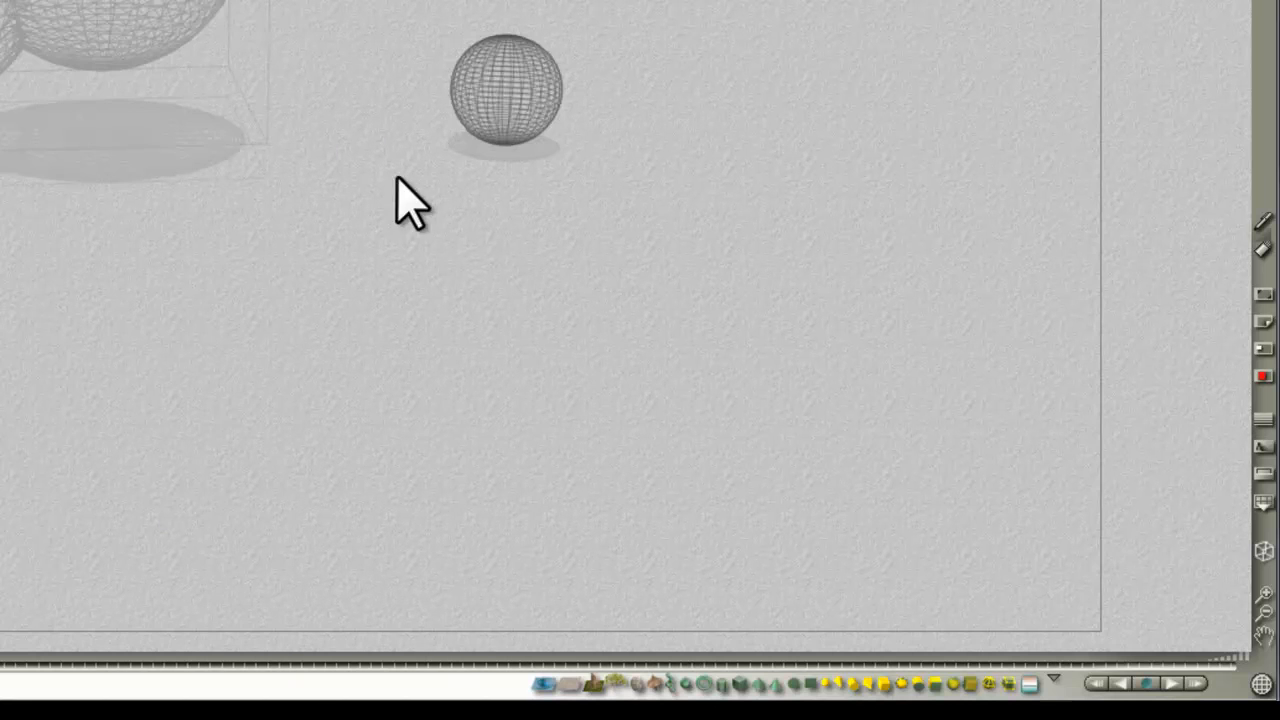
pyautogui.click(1258, 475)
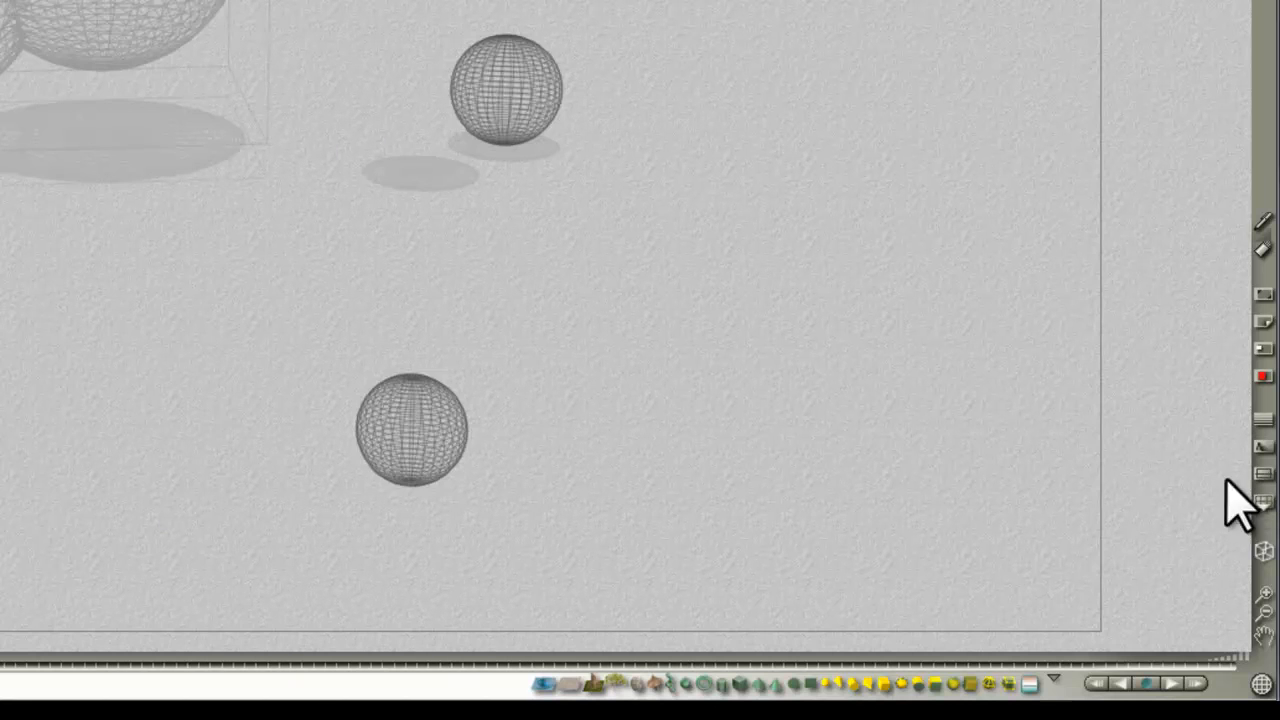
# - Select the underground sphere and raise it above ground level beside the other small sphere
pyautogui.click(442, 464)
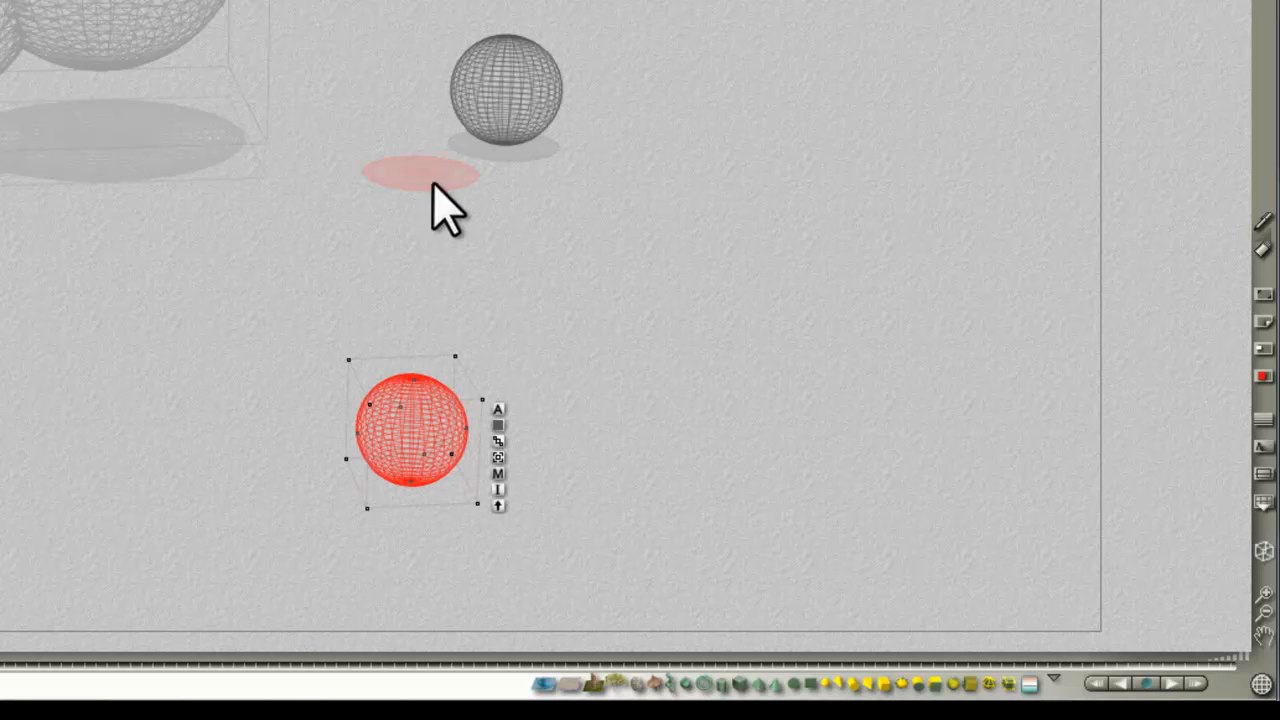
pyautogui.moveTo(424, 425)
pyautogui.mouseDown()
pyautogui.moveTo(362, 230)
pyautogui.moveTo(248, 134)
pyautogui.mouseUp()
pyautogui.click(452, 440)
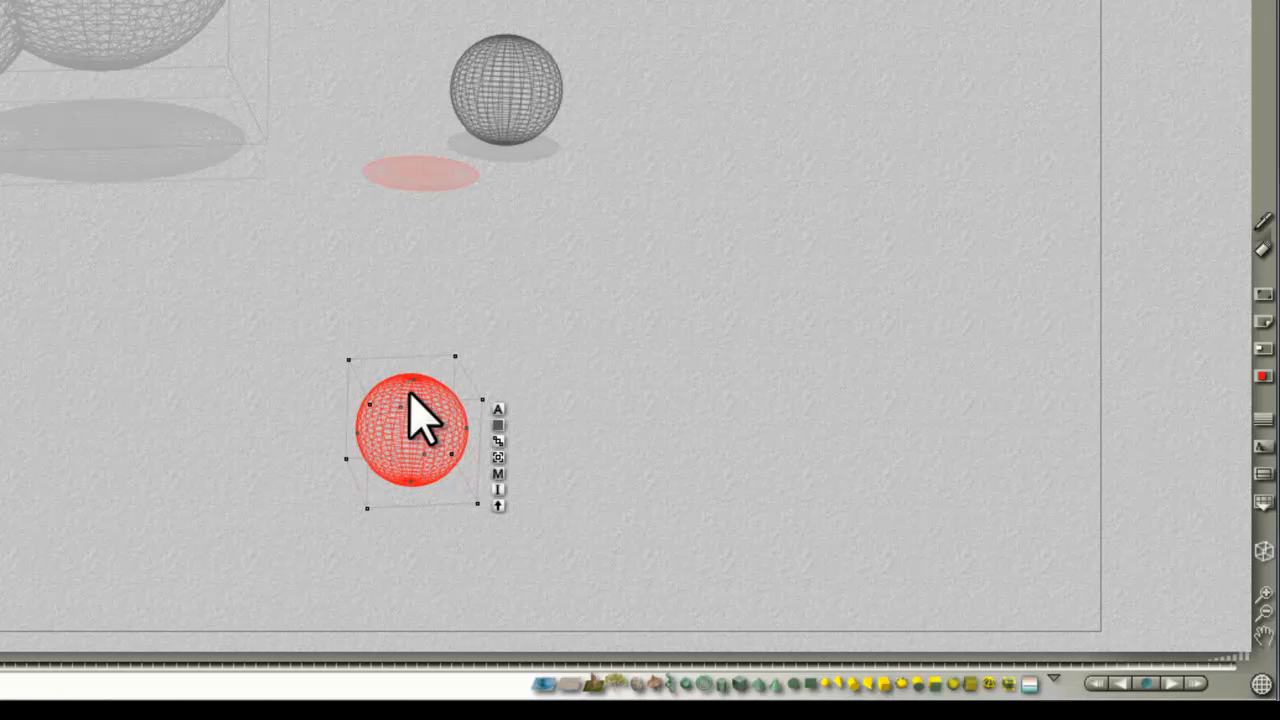
pyautogui.rightClick(428, 422)
pyautogui.click(430, 447)
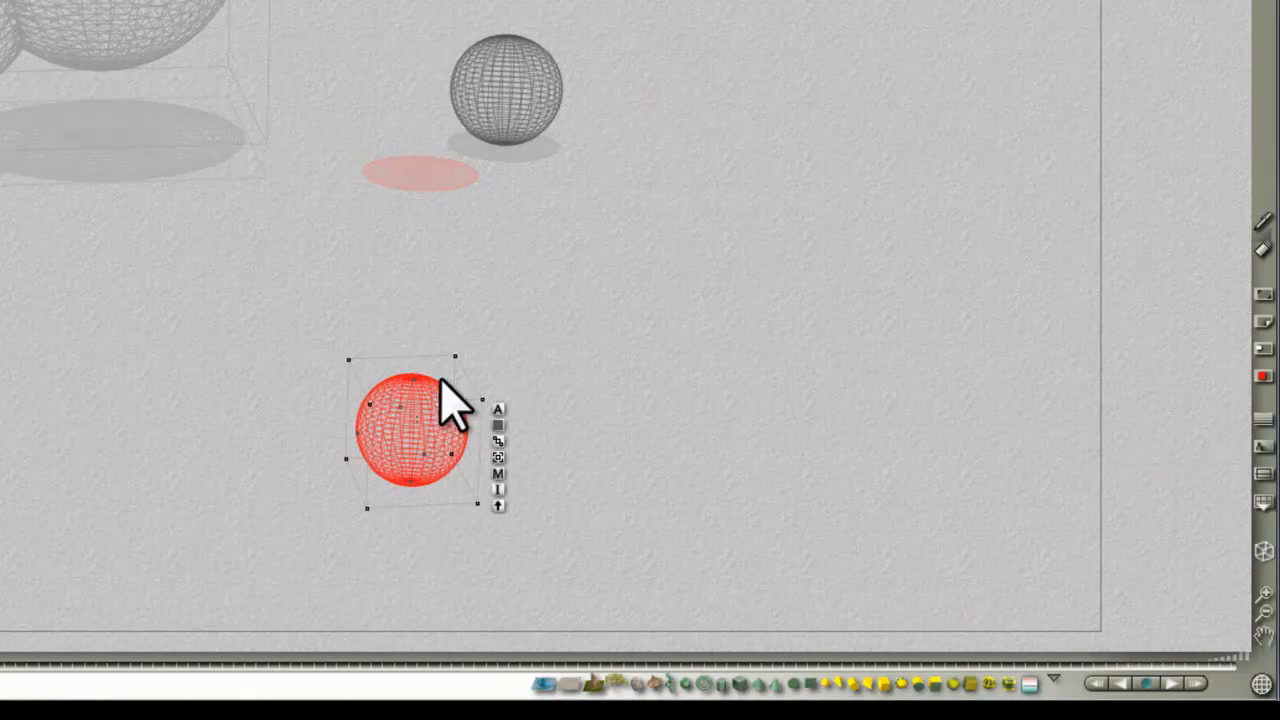
pyautogui.click(429, 137)
pyautogui.click(424, 418)
pyautogui.click(445, 421)
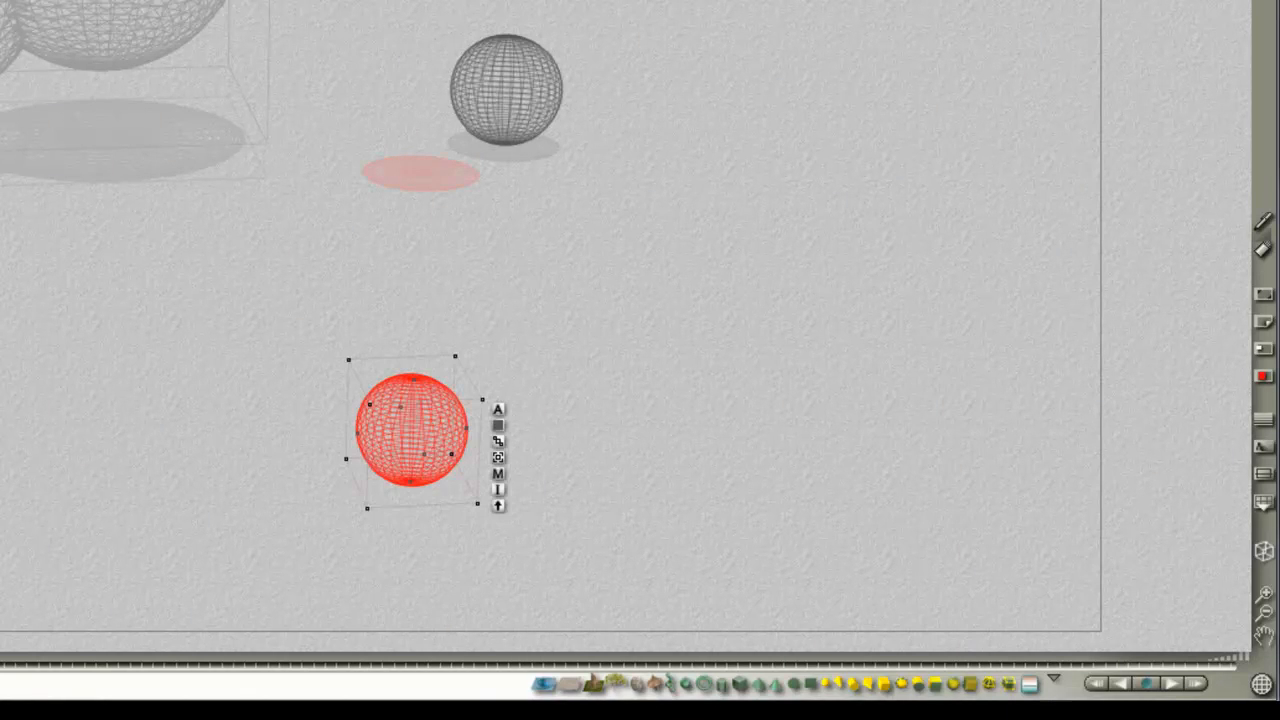
pyautogui.press('pageup')
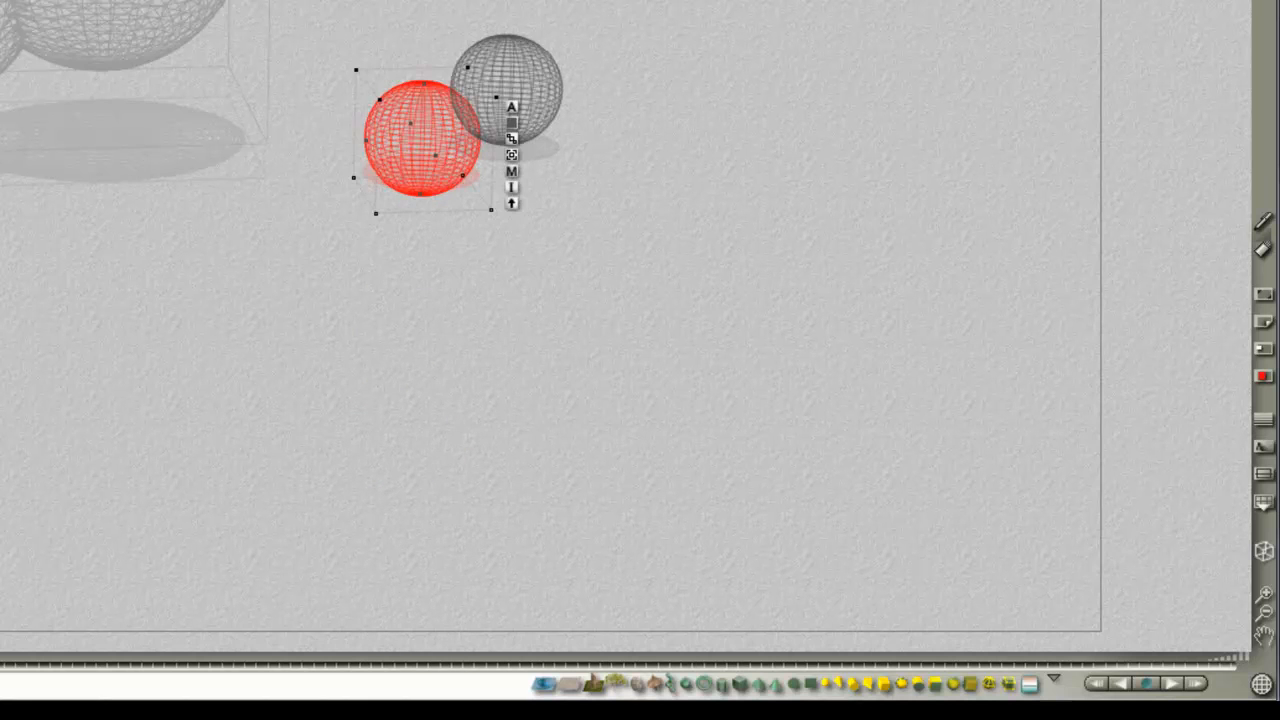
pyautogui.moveTo(420, 137); pyautogui.dragTo(362, 75)
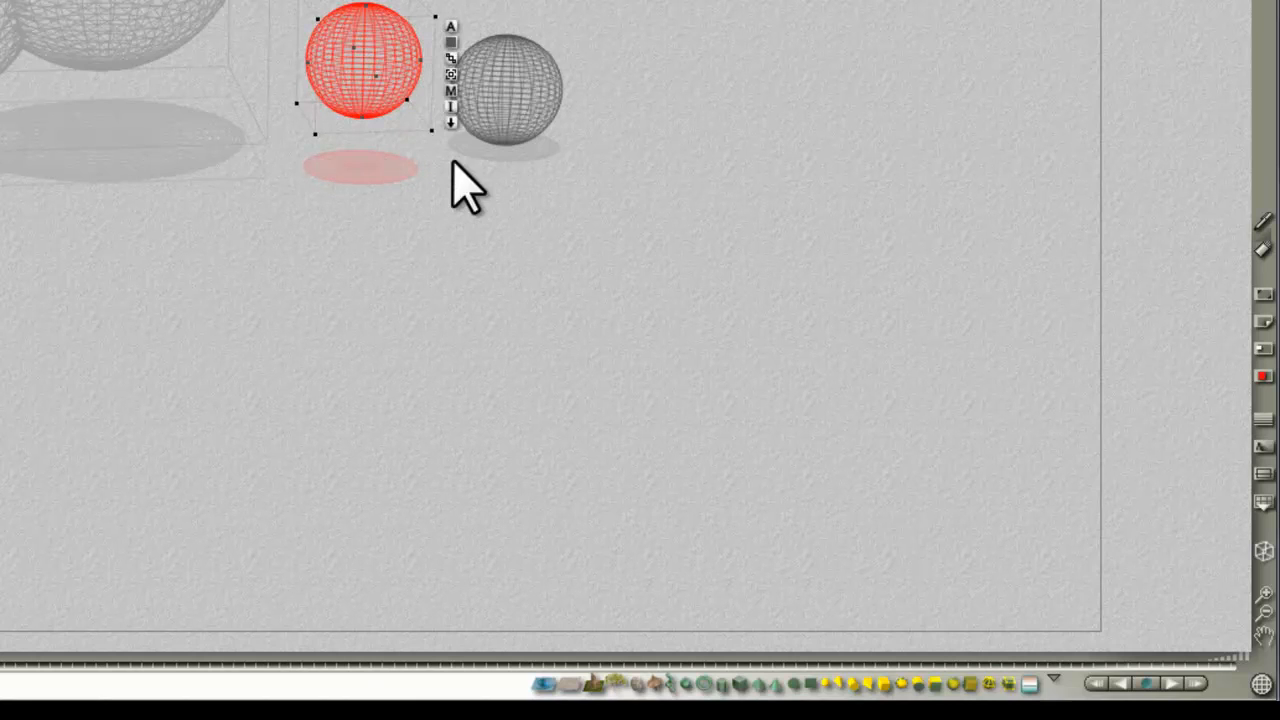
pyautogui.moveTo(376, 95); pyautogui.dragTo(416, 36)
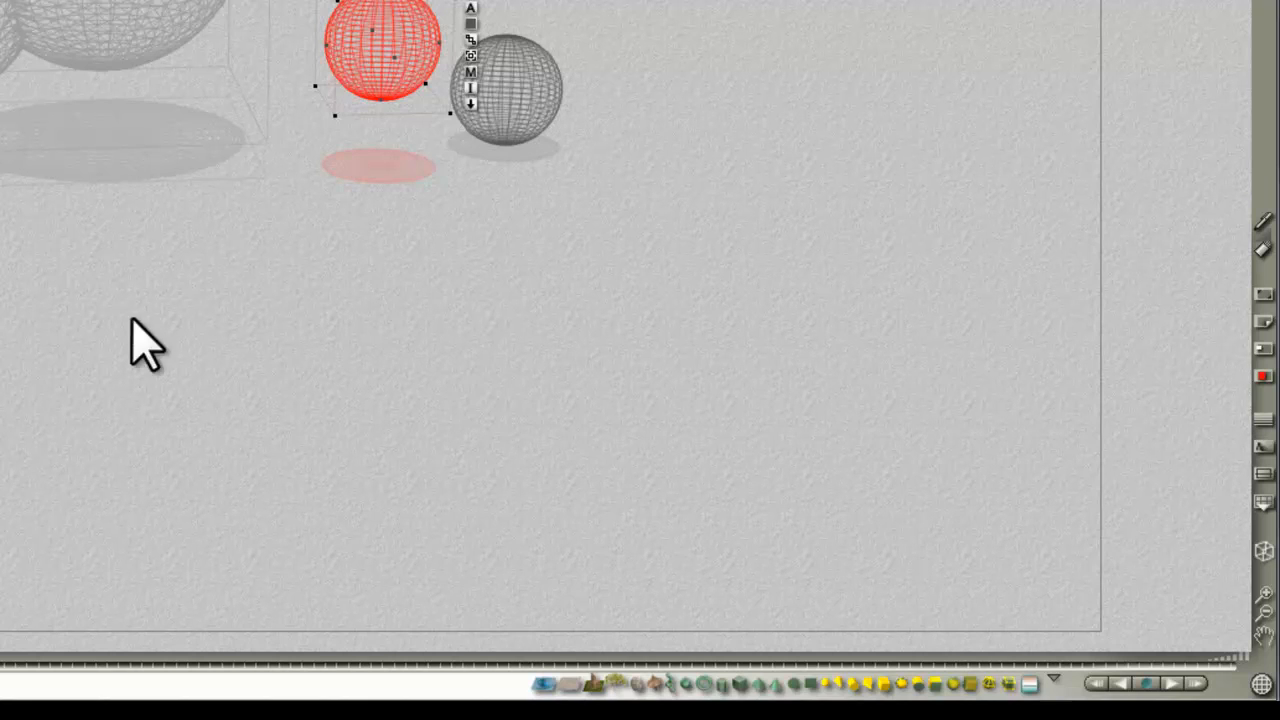
# - In the top view, place one small sphere nearer the camera and a duplicate farther back, and return to the camera view
pyautogui.press('2')
pyautogui.moveTo(263, 124); pyautogui.dragTo(266, 254)
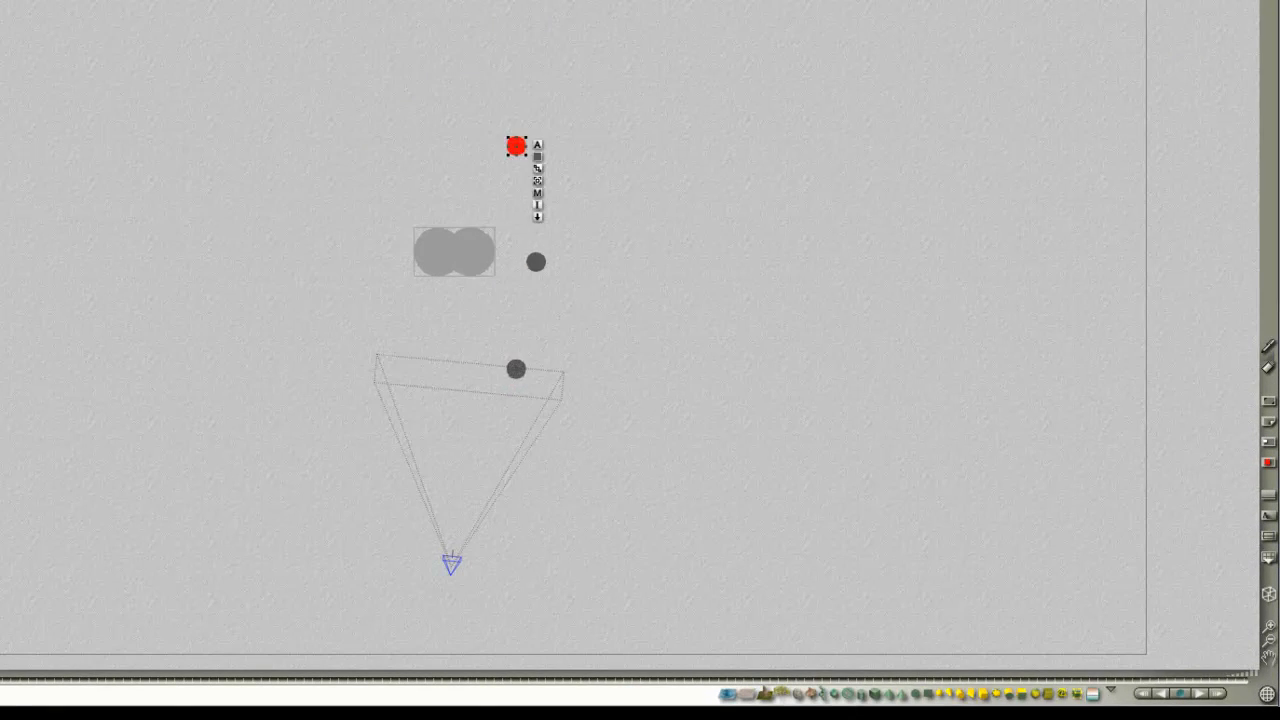
pyautogui.press('1')
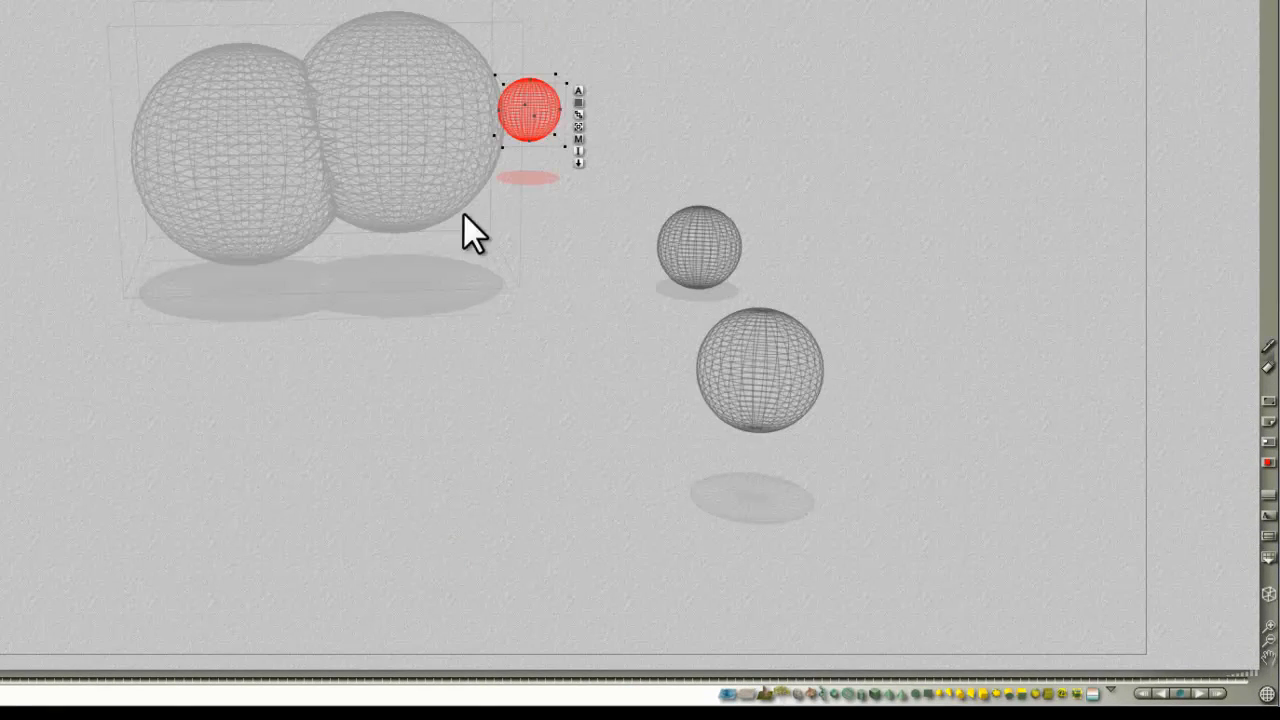
# - Select the three small spheres together to compare how they display at different depths, and clear the selection
pyautogui.click(768, 150)
pyautogui.moveTo(551, 119); pyautogui.dragTo(679, 106)
pyautogui.moveTo(994, 560); pyautogui.dragTo(391, 29)
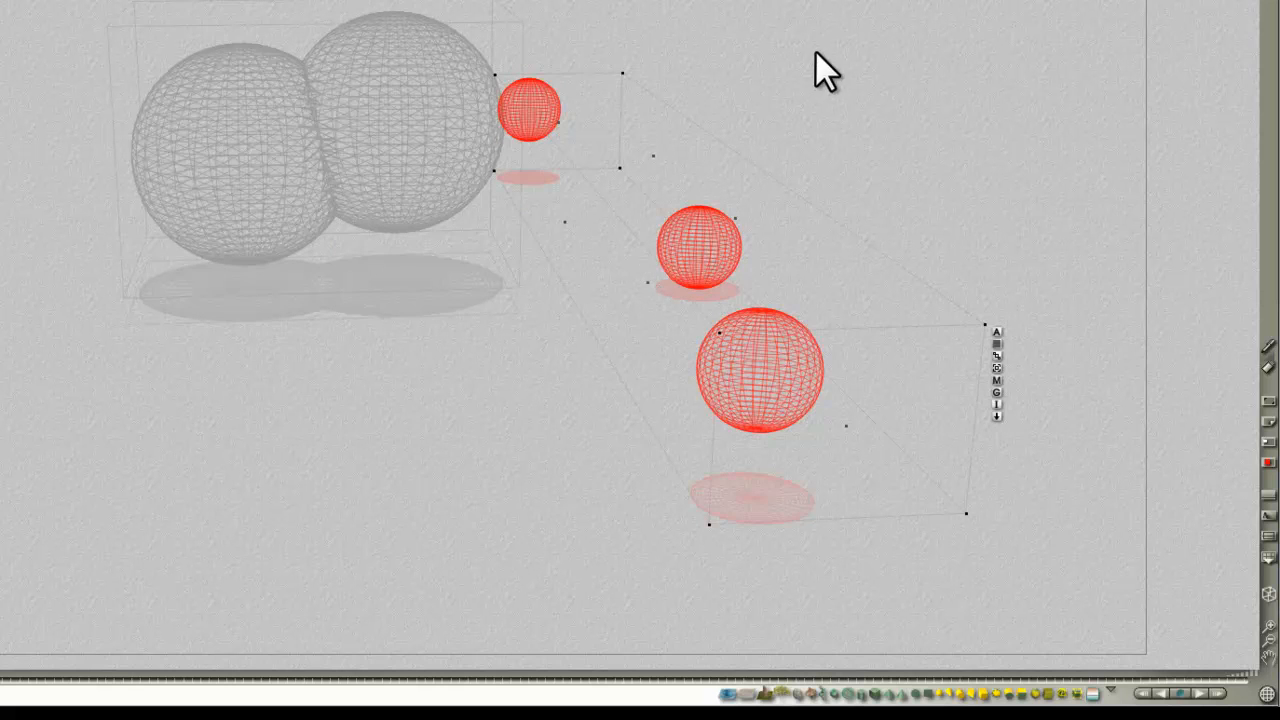
pyautogui.click(815, 90)
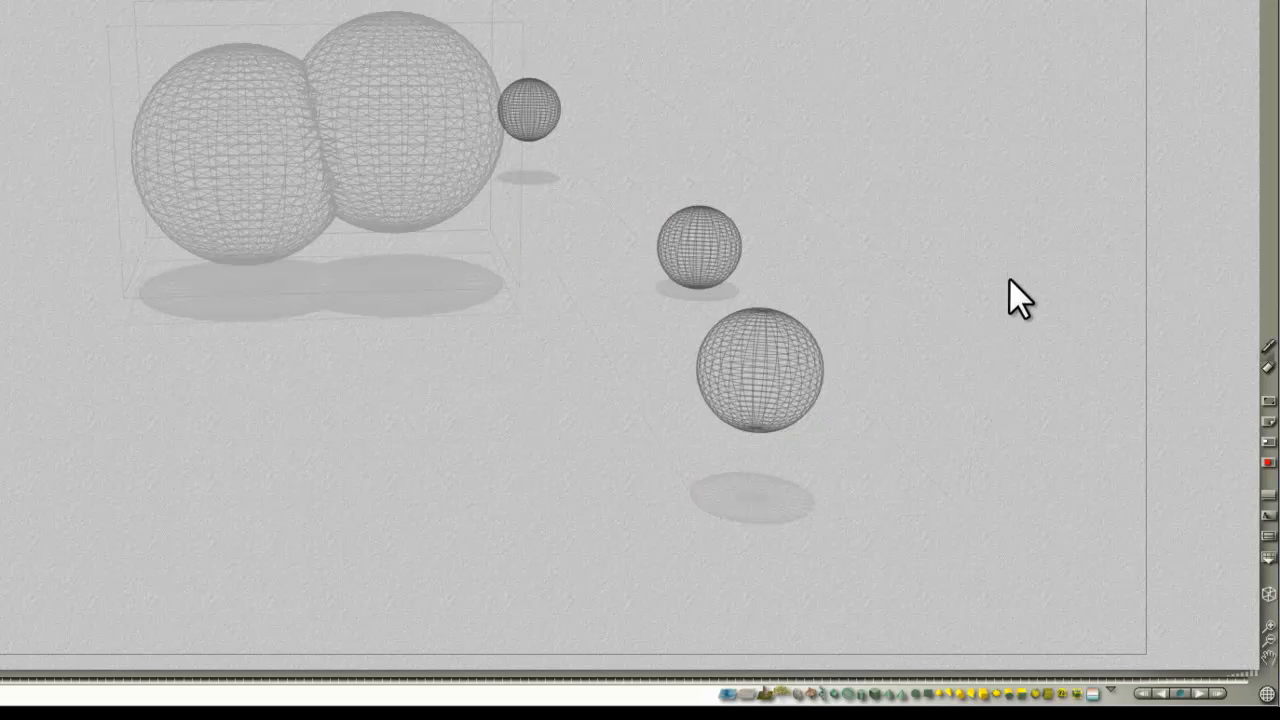
# - In the top view, duplicate the rearmost small sphere and move the copy farther from the camera
pyautogui.press('2')
pyautogui.rightClick(519, 145)
pyautogui.click(548, 154)
pyautogui.moveTo(516, 146); pyautogui.dragTo(516, 2)
pyautogui.press('1')
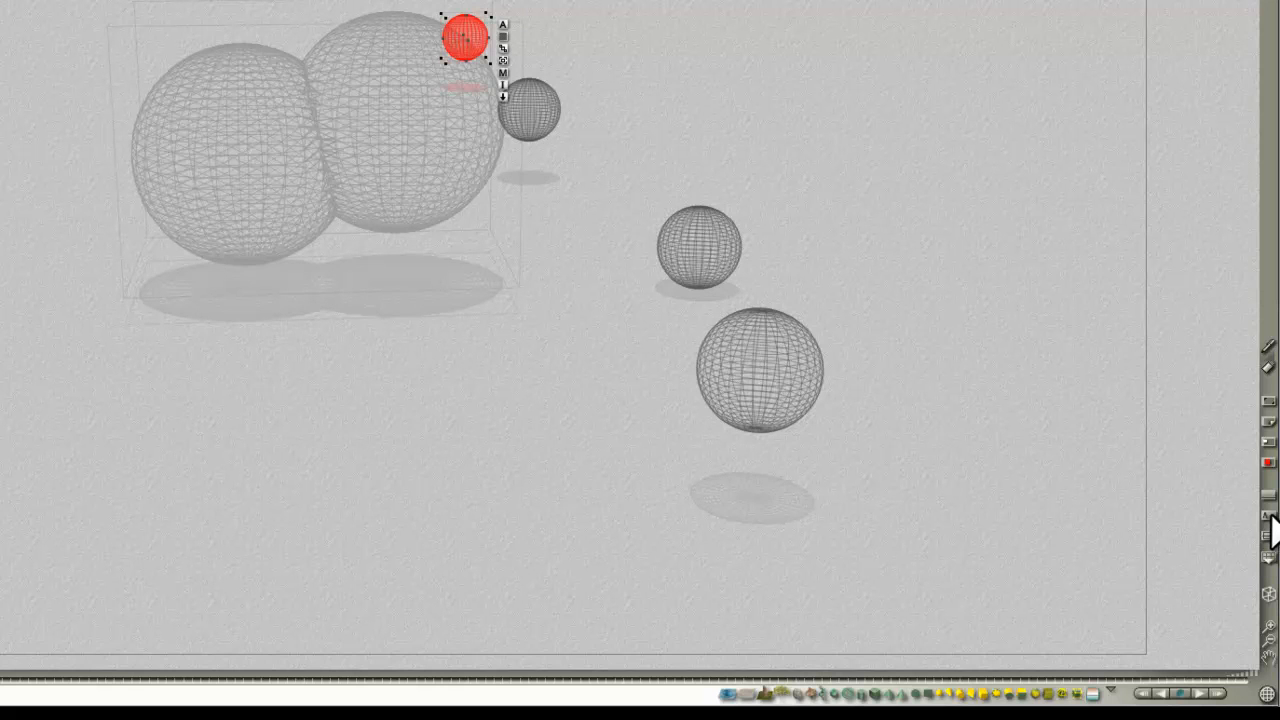
# - Strengthen the Depth Cue so distant wireframes fade, and select the four small spheres to compare them by distance
pyautogui.click(1270, 516)
pyautogui.click(1270, 516)
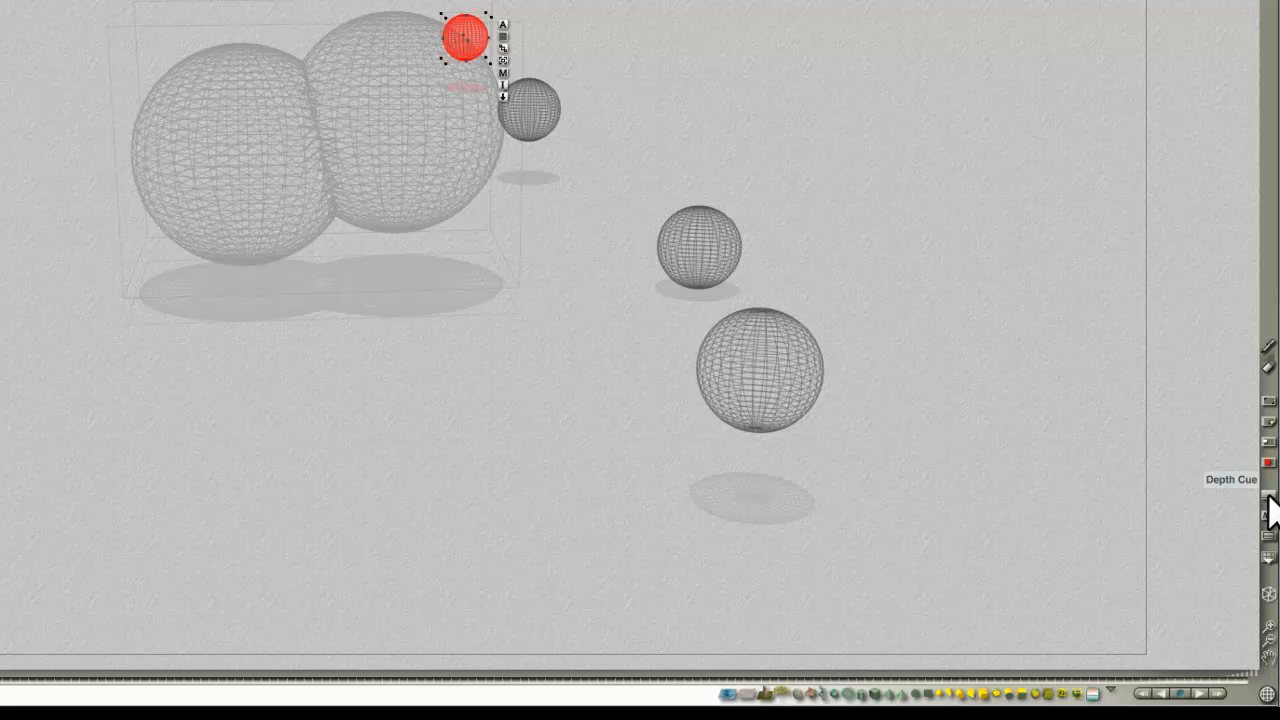
pyautogui.click(1268, 508)
pyautogui.moveTo(1275, 116)
pyautogui.mouseDown()
pyautogui.moveTo(1275, 5)
pyautogui.moveTo(1275, 110)
pyautogui.mouseUp()
pyautogui.moveTo(1268, 494); pyautogui.dragTo(1212, 494)
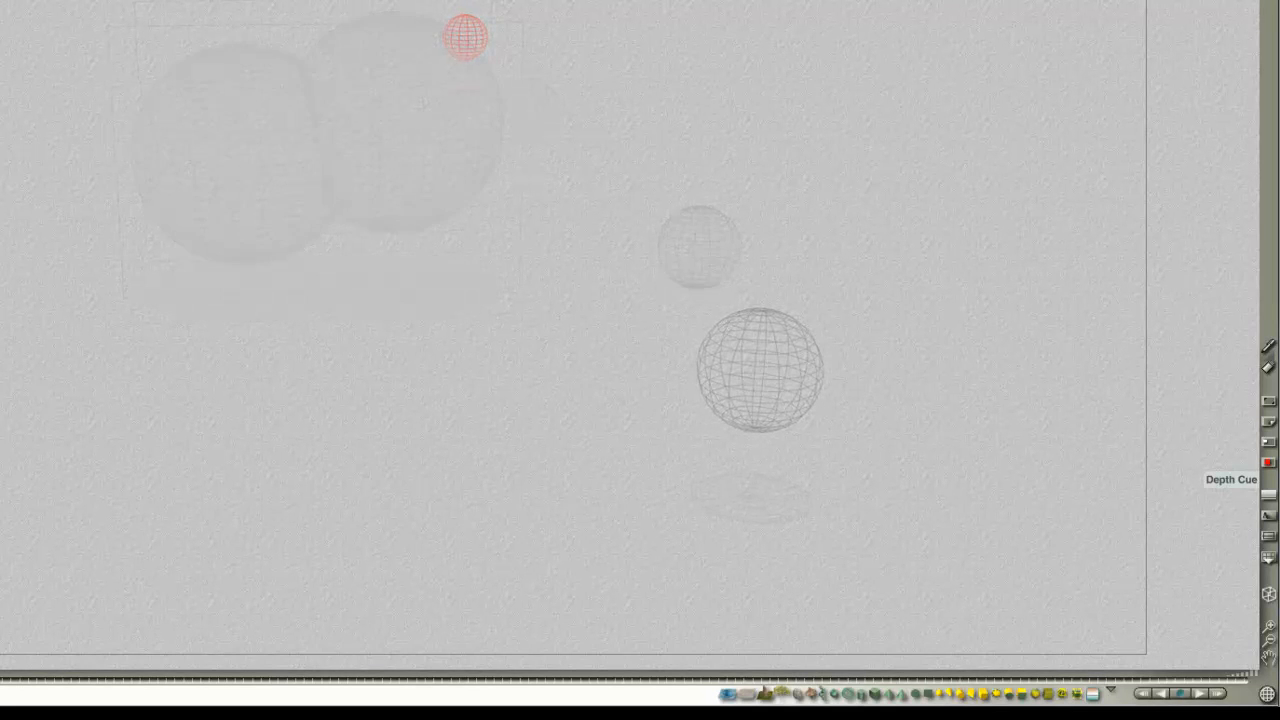
pyautogui.click(770, 331)
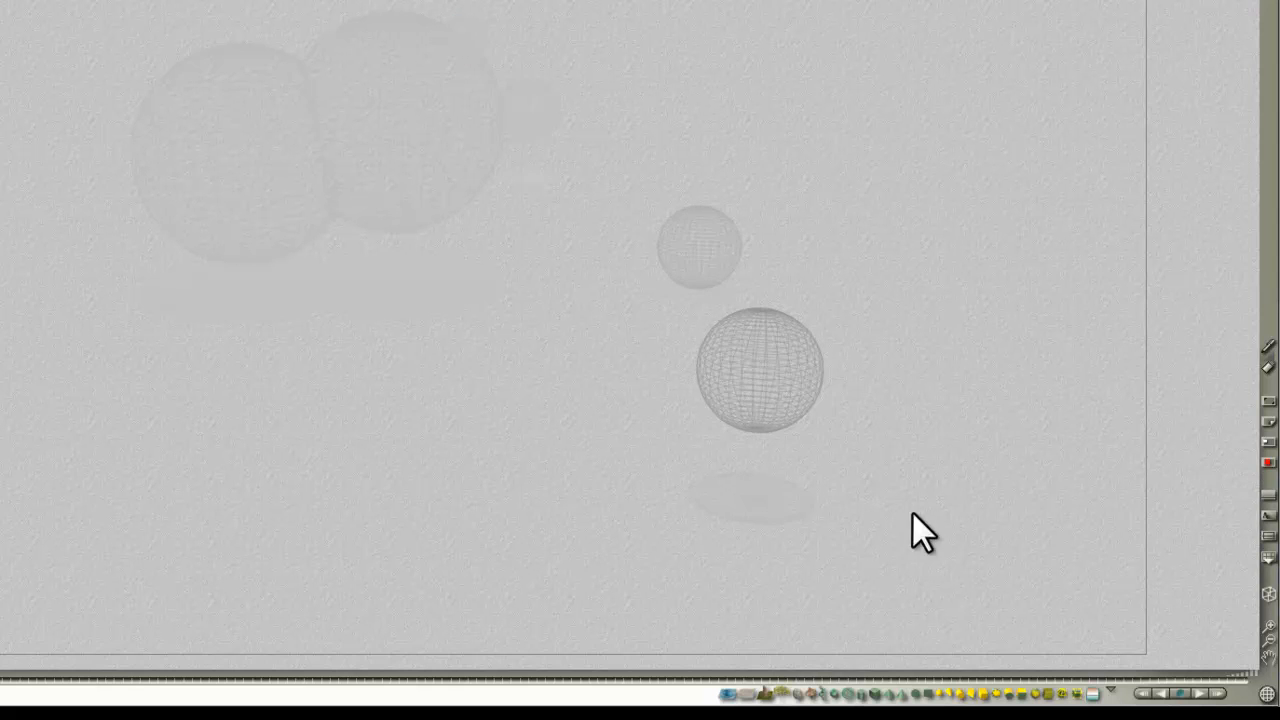
pyautogui.moveTo(899, 516); pyautogui.dragTo(357, 37)
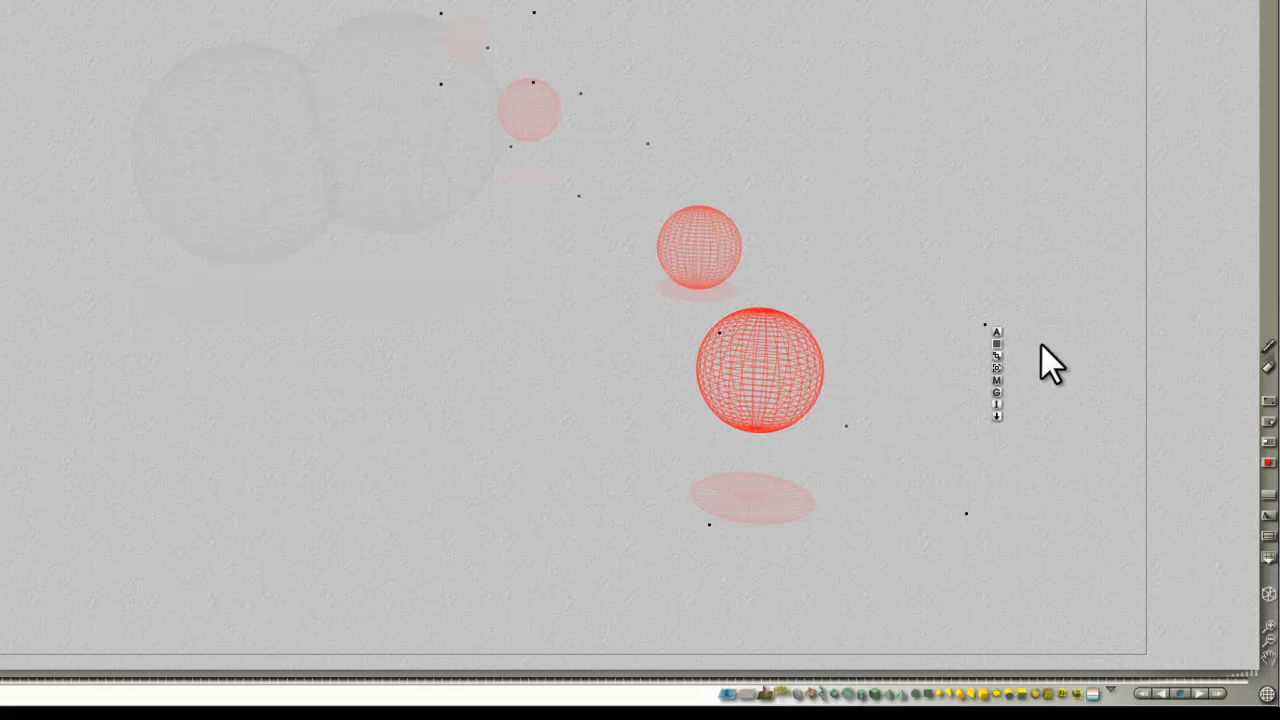